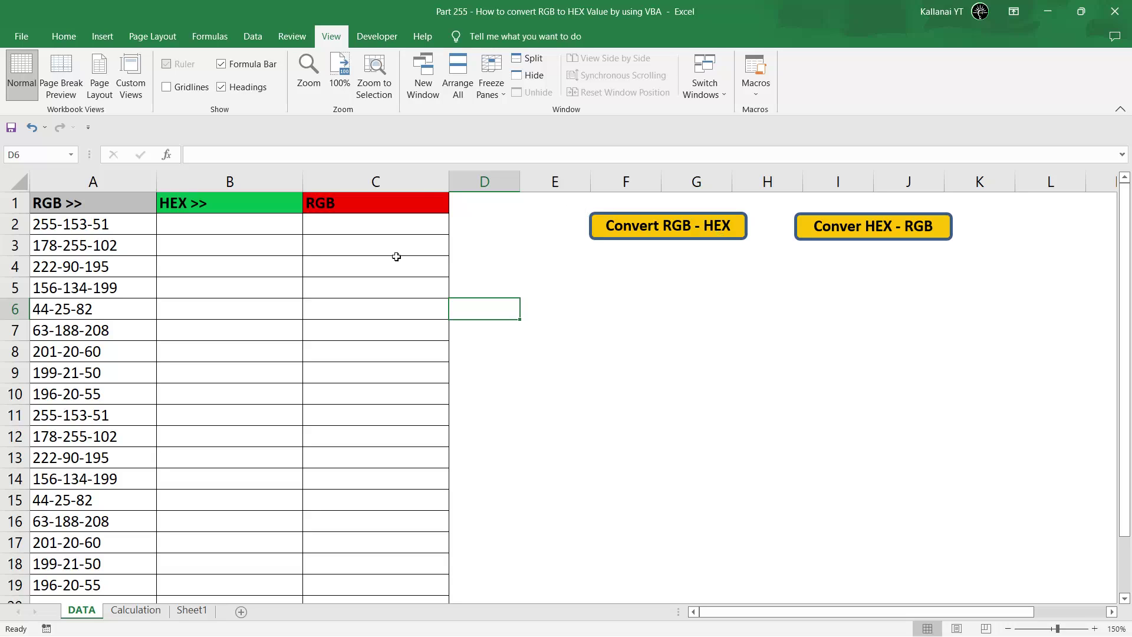
Point out the empty HEX cells and the RGB input, HEX output and RGB output columns.
{"action": "left_click", "coordinate": [298, 288]}
{"action": "left_click", "coordinate": [228, 247]}
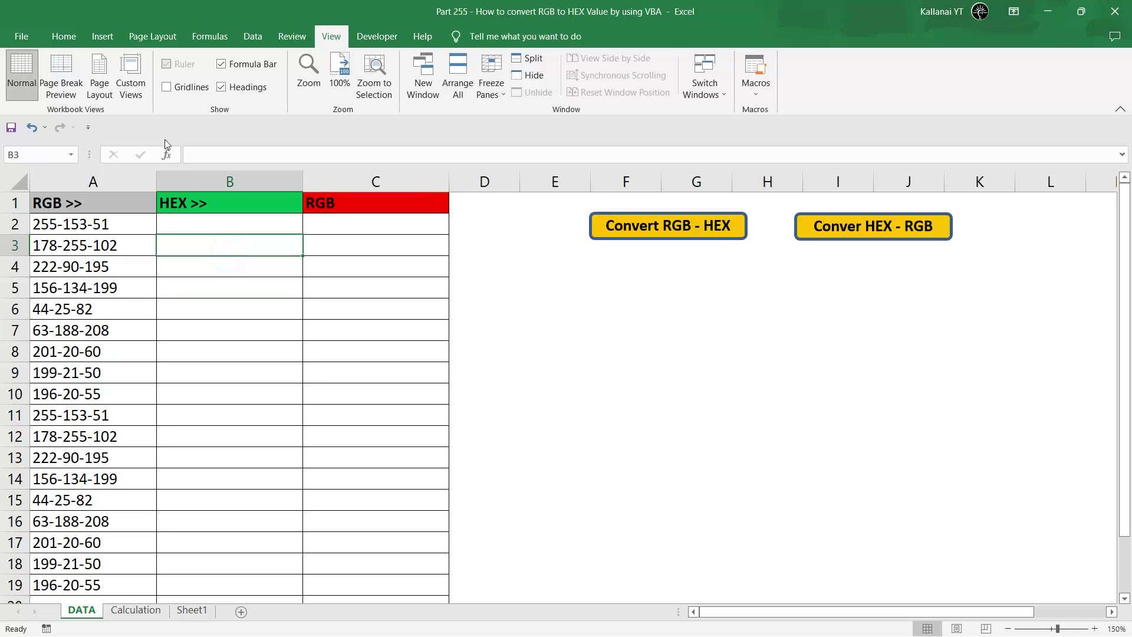
{"action": "left_click", "coordinate": [57, 174]}
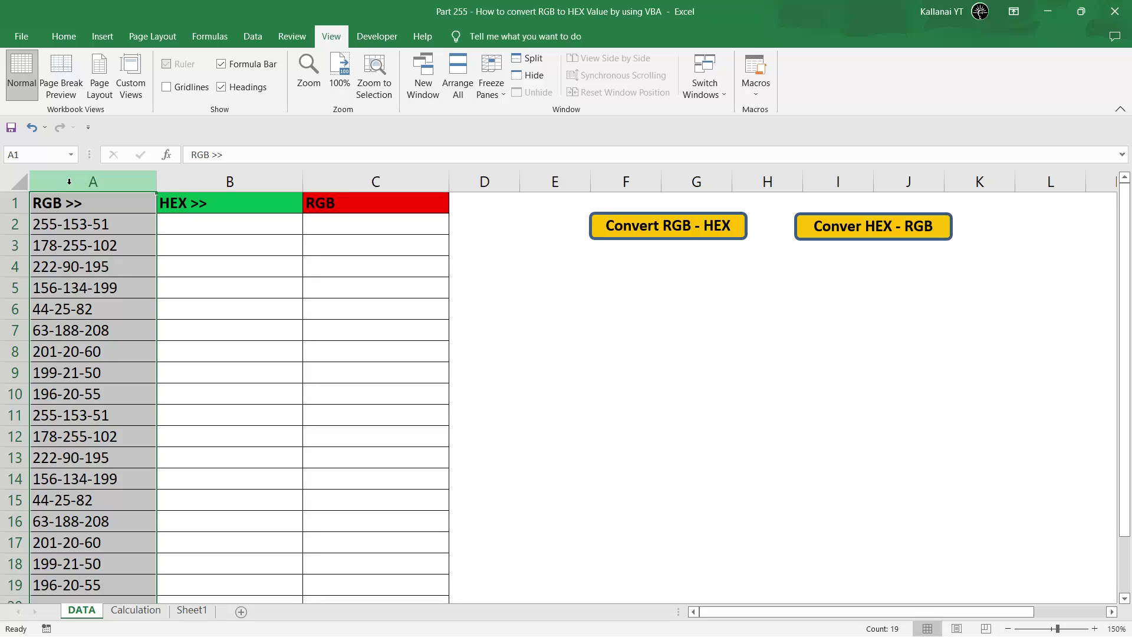
{"action": "left_click", "coordinate": [197, 179]}
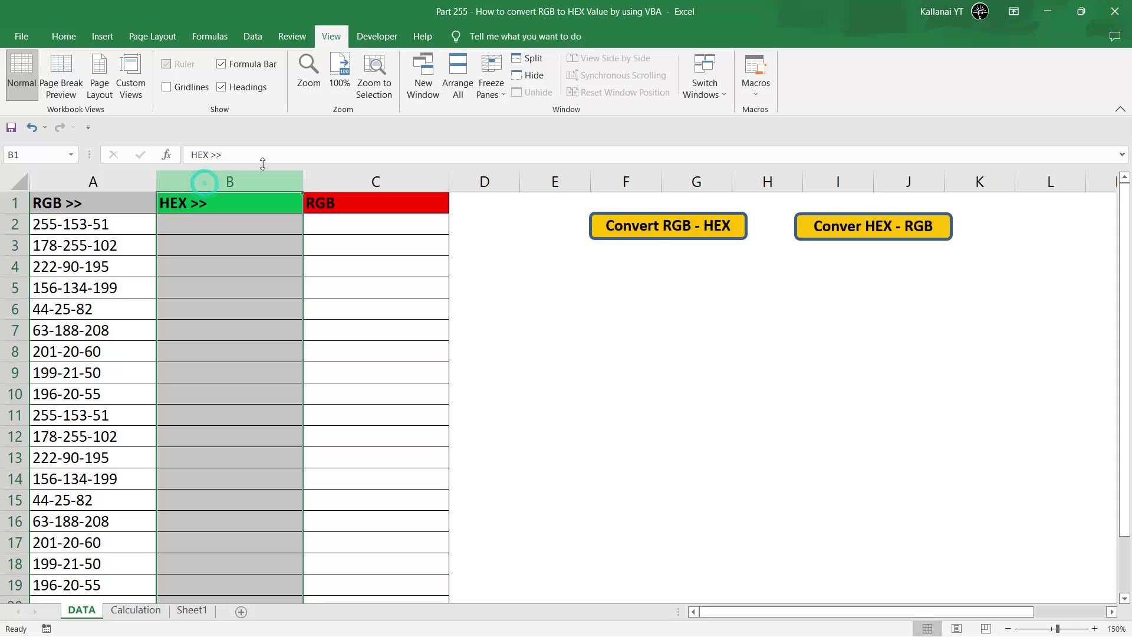
{"action": "left_click", "coordinate": [349, 180]}
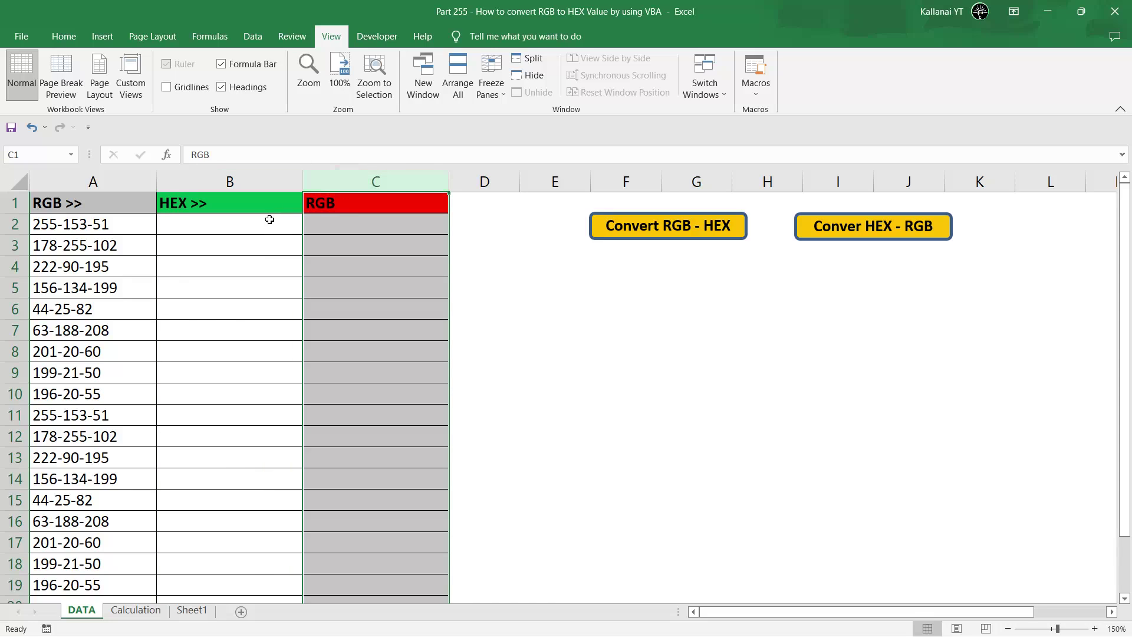
{"action": "left_click", "coordinate": [269, 220]}
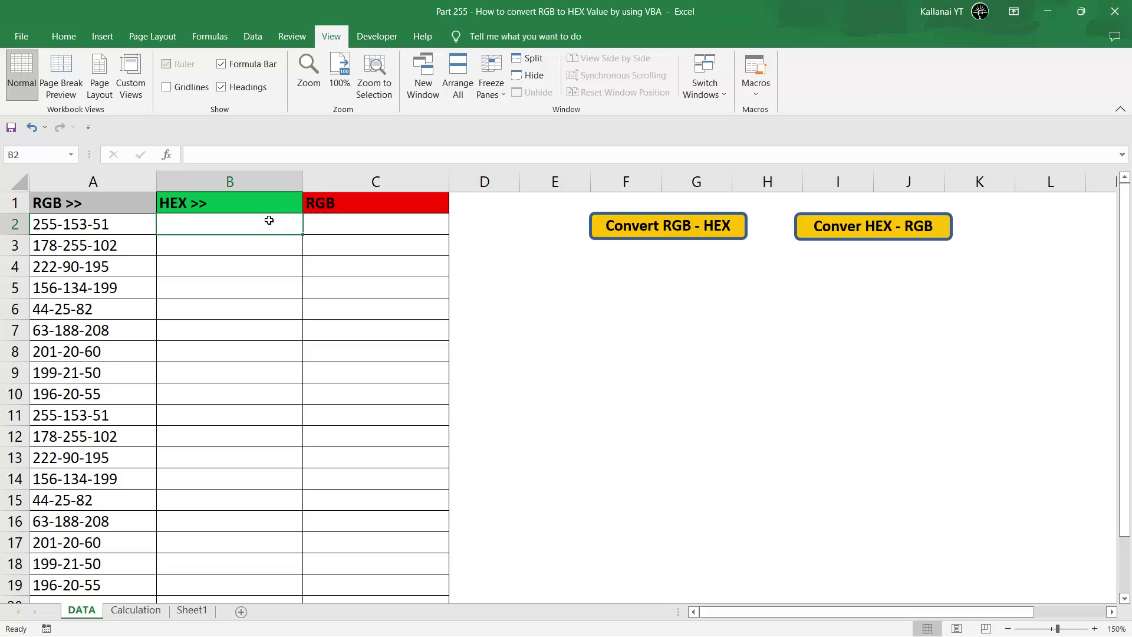
Point at the still-empty result cells B4 and C3.
{"action": "left_click", "coordinate": [595, 344]}
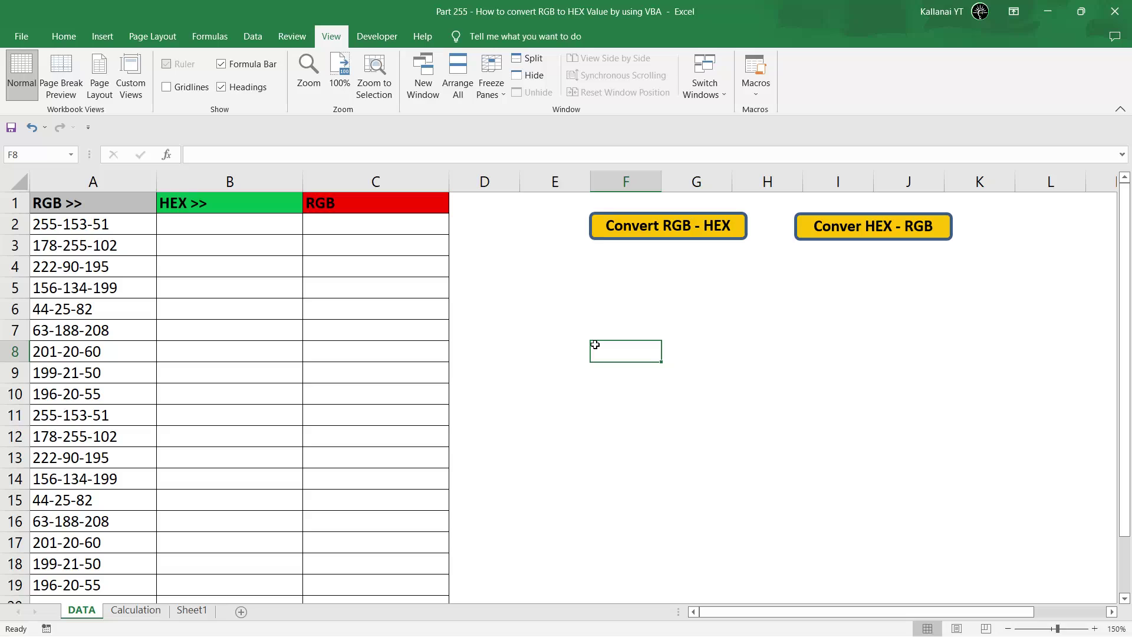
{"action": "left_click", "coordinate": [523, 307]}
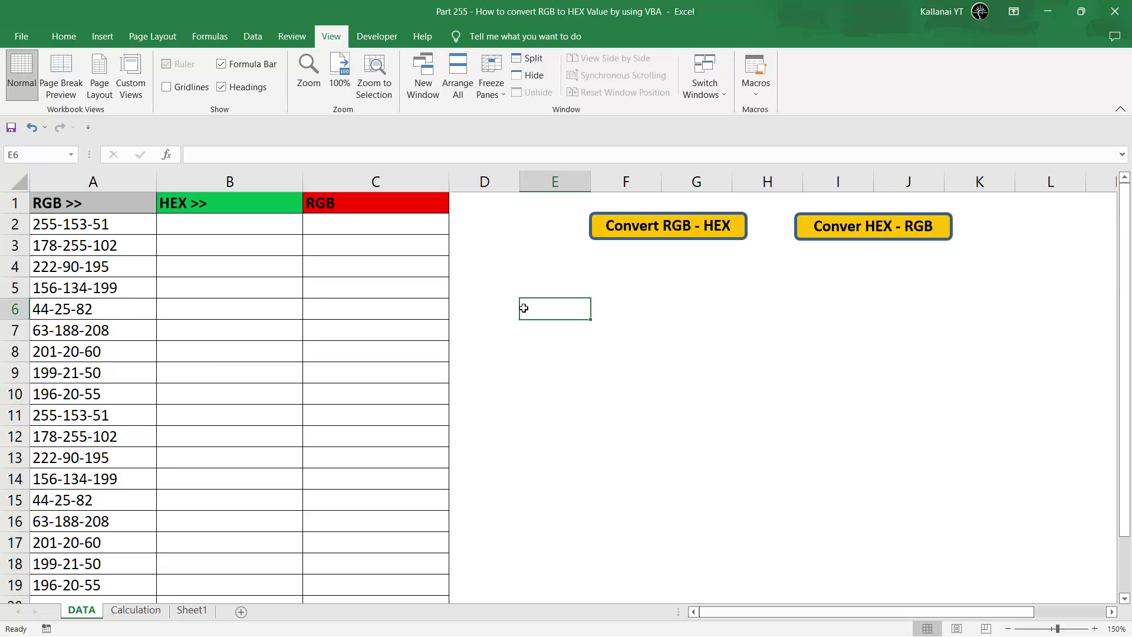
{"action": "left_click", "coordinate": [514, 268]}
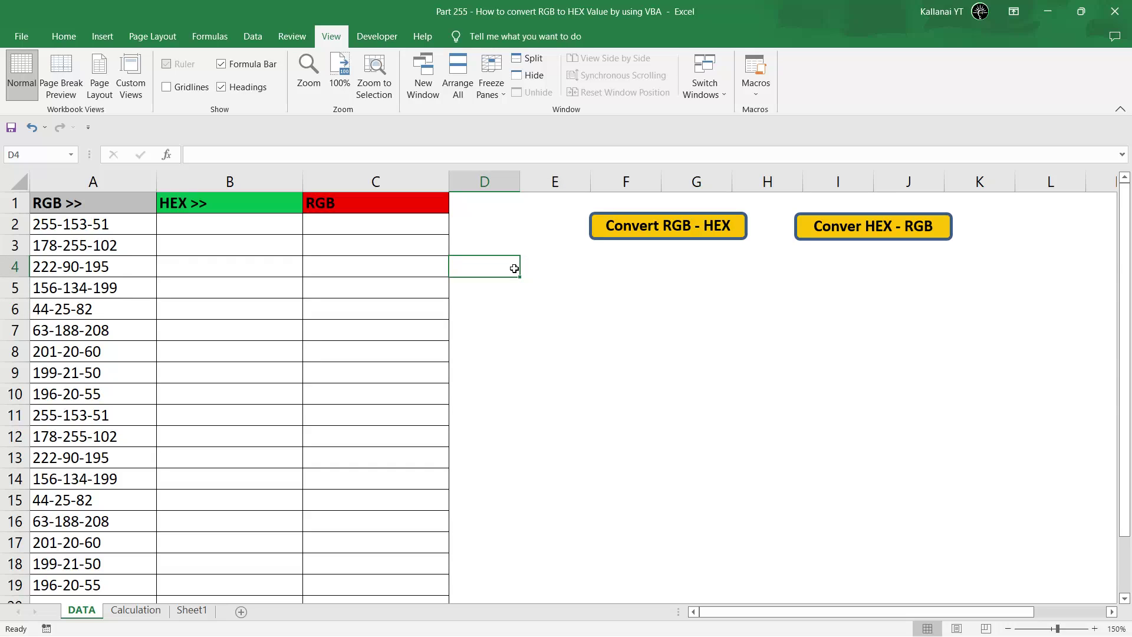
{"action": "left_click", "coordinate": [594, 295]}
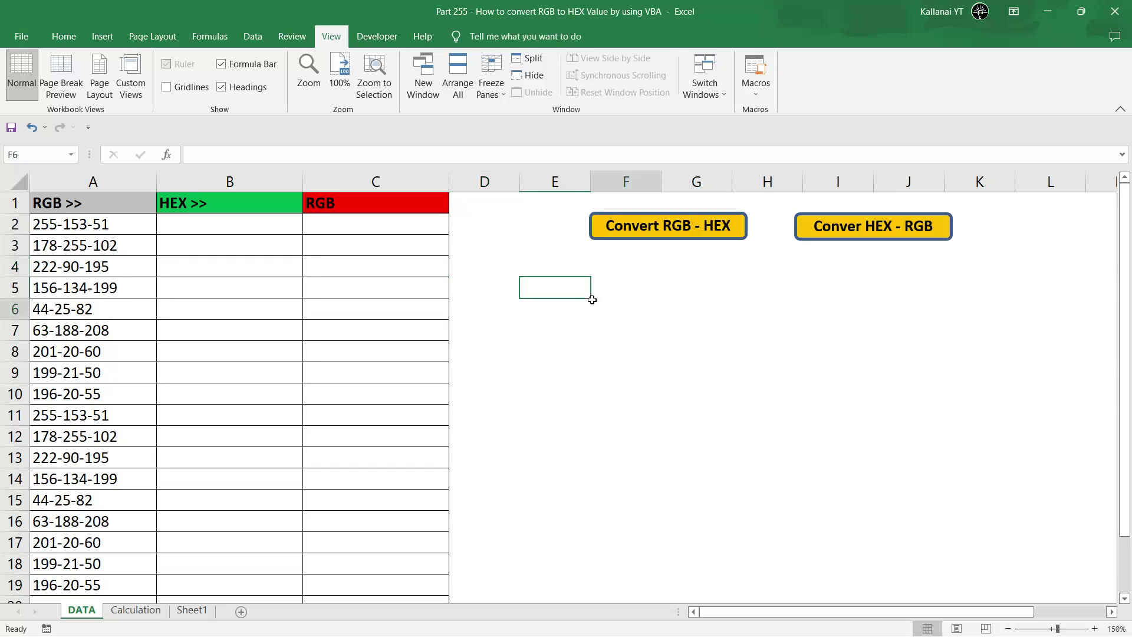
{"action": "left_click", "coordinate": [168, 256]}
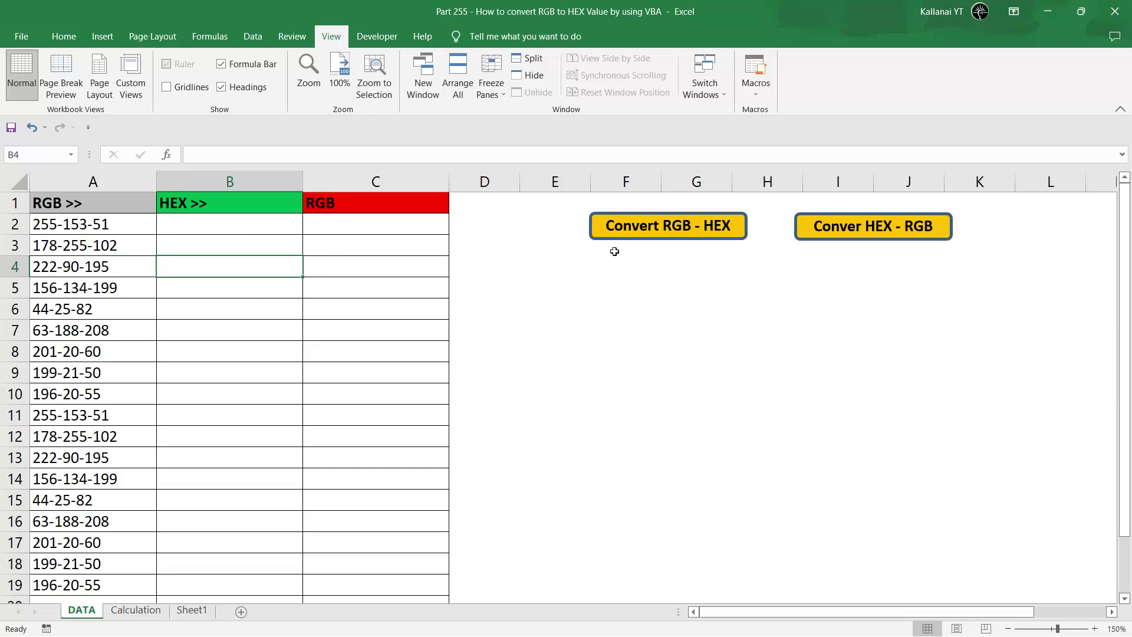
{"action": "left_click", "coordinate": [560, 273]}
{"action": "left_click", "coordinate": [375, 255]}
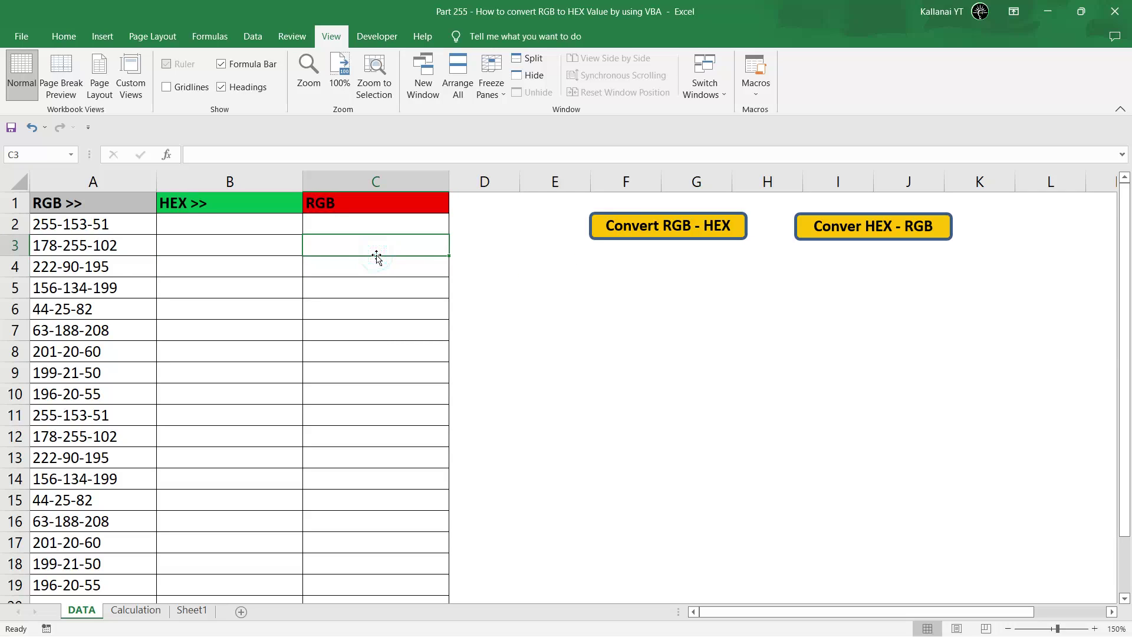
{"action": "left_click", "coordinate": [568, 289]}
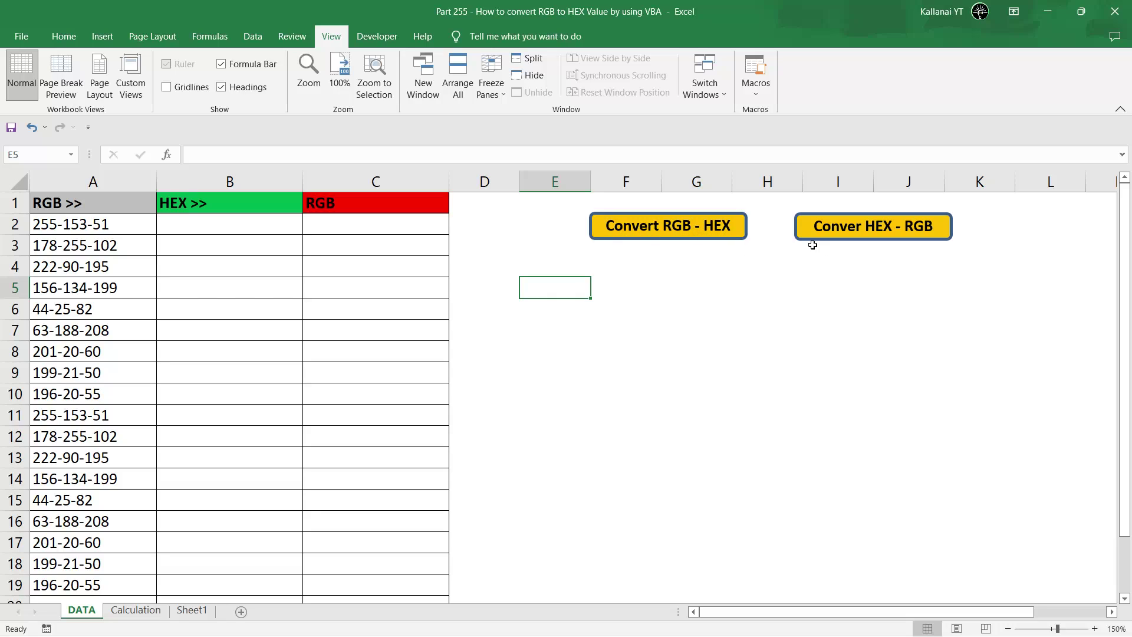
Add the missing 't' so the second button's label reads 'Convert HEX - RGB'.
{"action": "right_click", "coordinate": [843, 230]}
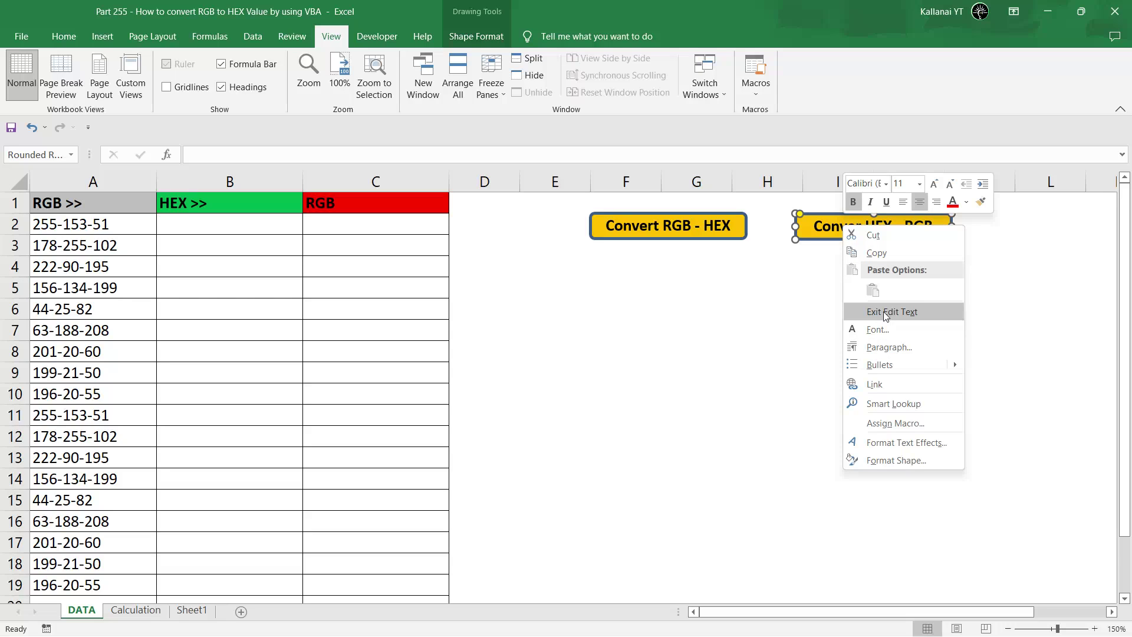
{"action": "left_click", "coordinate": [883, 312]}
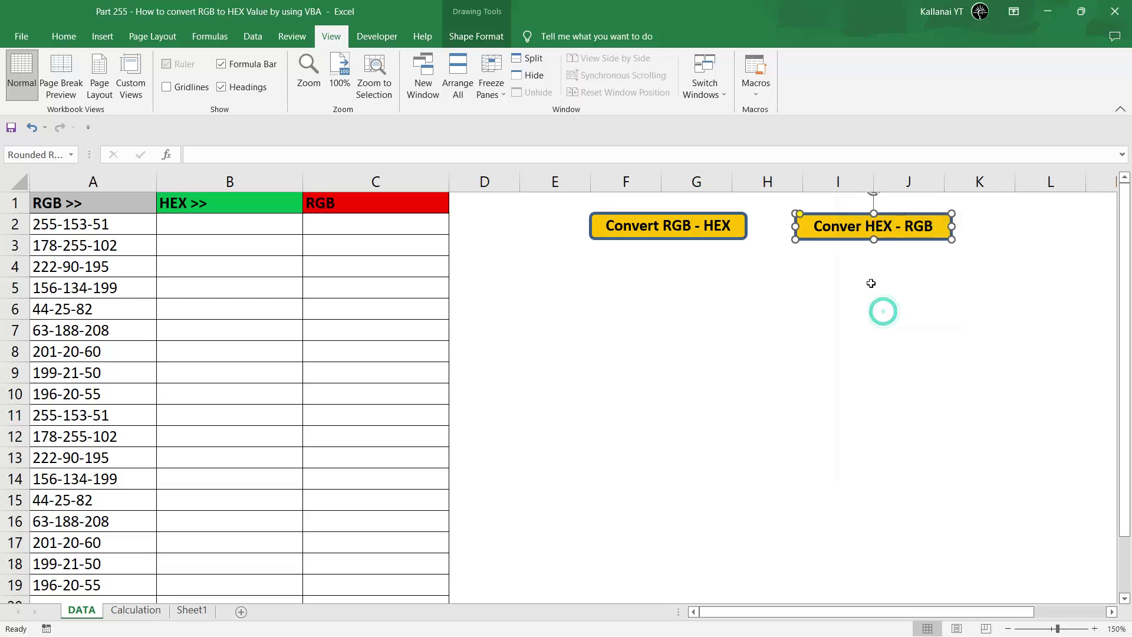
{"action": "left_click", "coordinate": [861, 226]}
{"action": "type", "text": "t"}
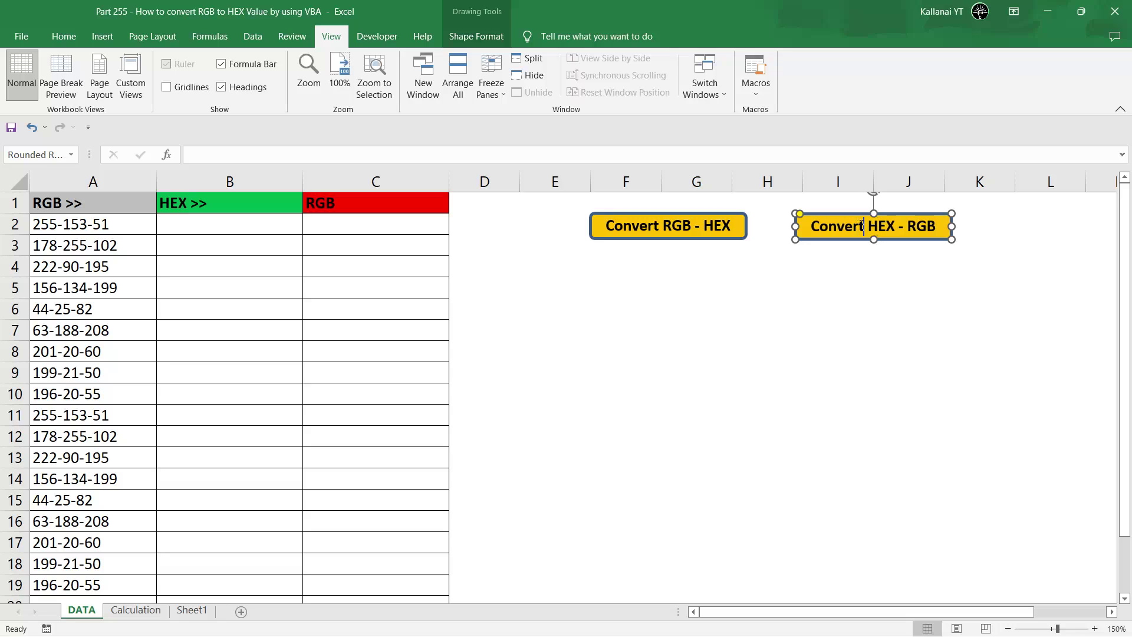
{"action": "left_click", "coordinate": [747, 307]}
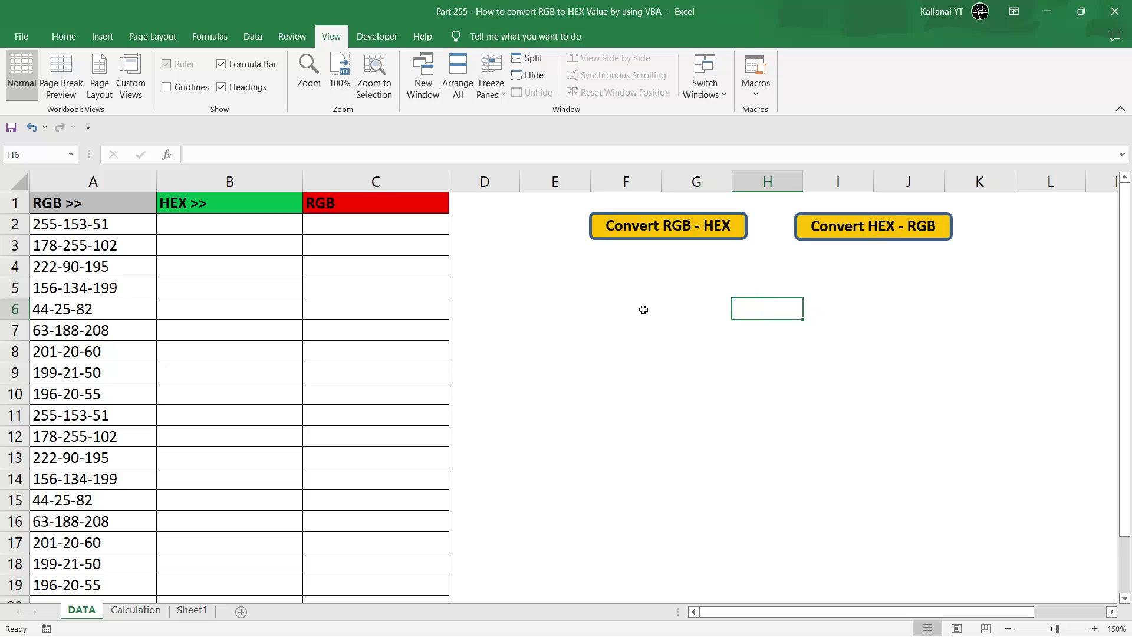
Run Convert RGB - HEX to fill column B with HEX codes like FF9933.
{"action": "left_click", "coordinate": [605, 229]}
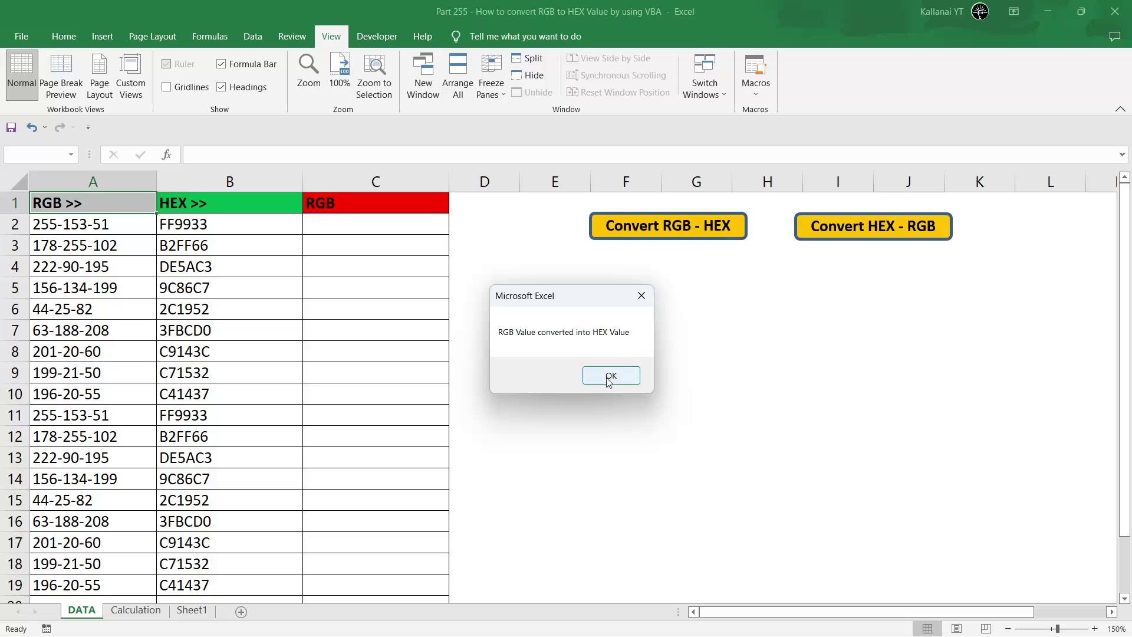
{"action": "left_click", "coordinate": [606, 376]}
{"action": "left_click", "coordinate": [103, 175]}
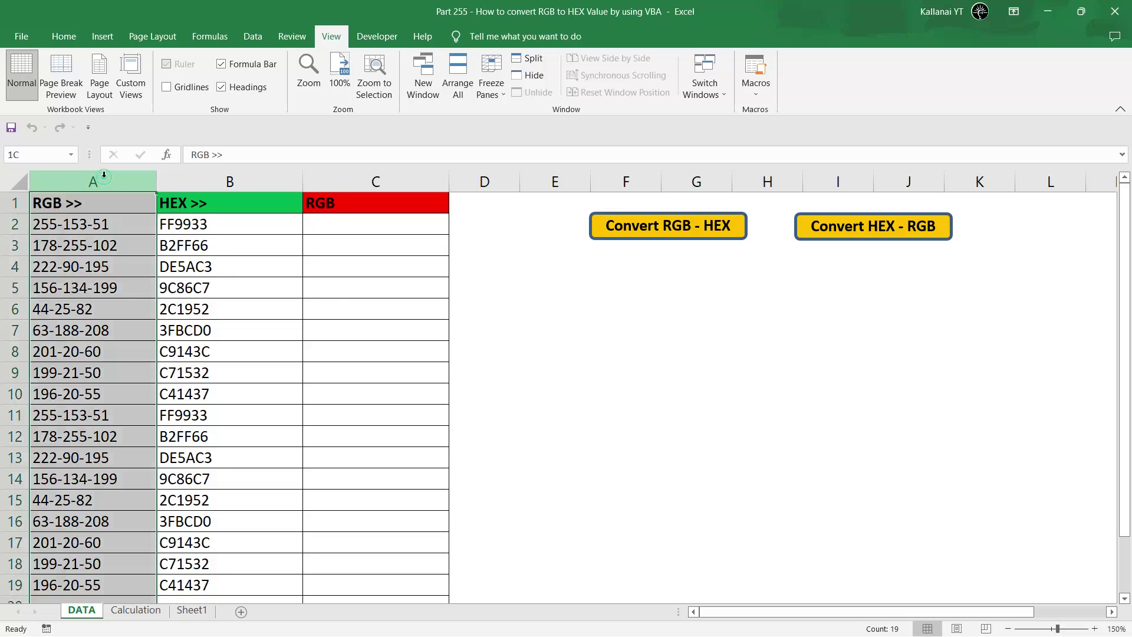
{"action": "left_click", "coordinate": [202, 183]}
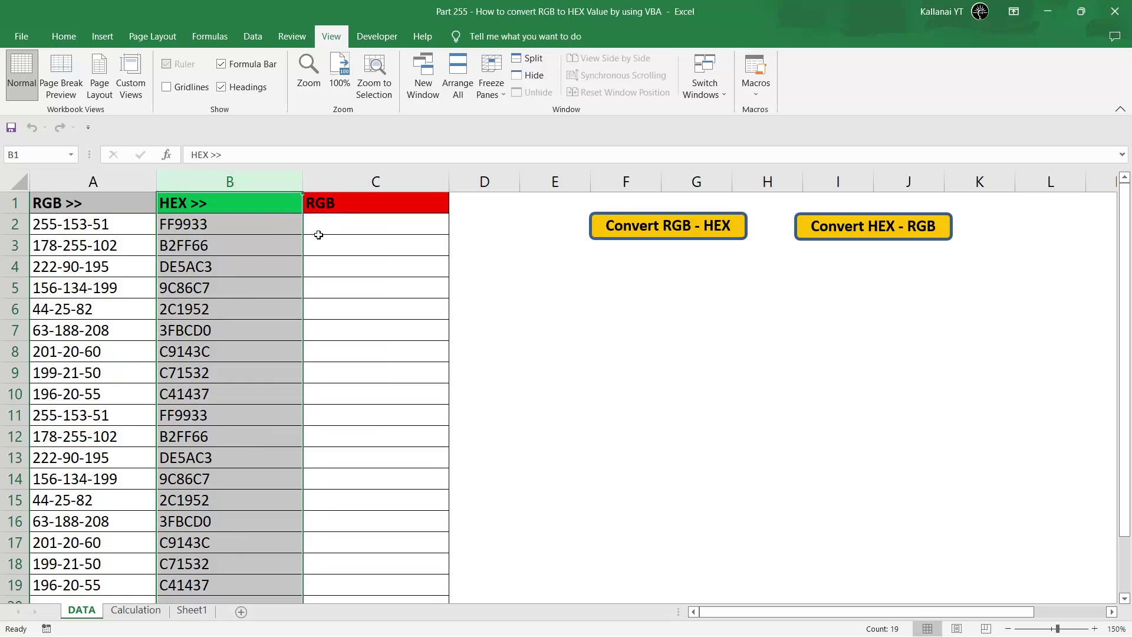
{"action": "left_click", "coordinate": [322, 235]}
{"action": "left_click", "coordinate": [578, 301]}
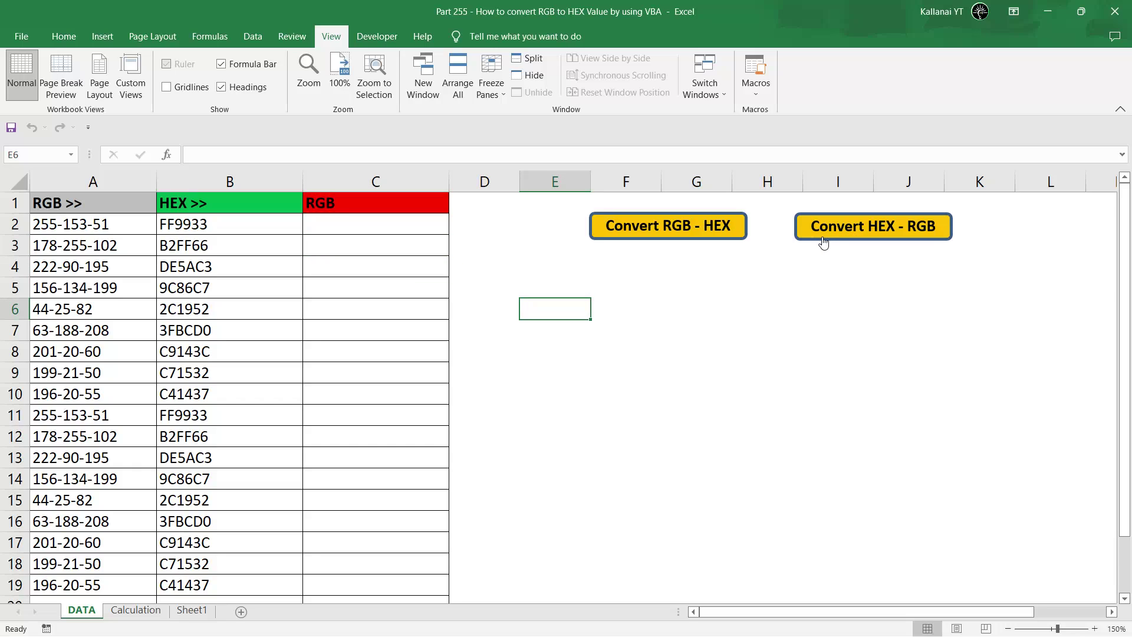
Run Convert HEX - RGB to fill column C, then review the results, e.g. C4 showing 222-90-195.
{"action": "left_click", "coordinate": [824, 242]}
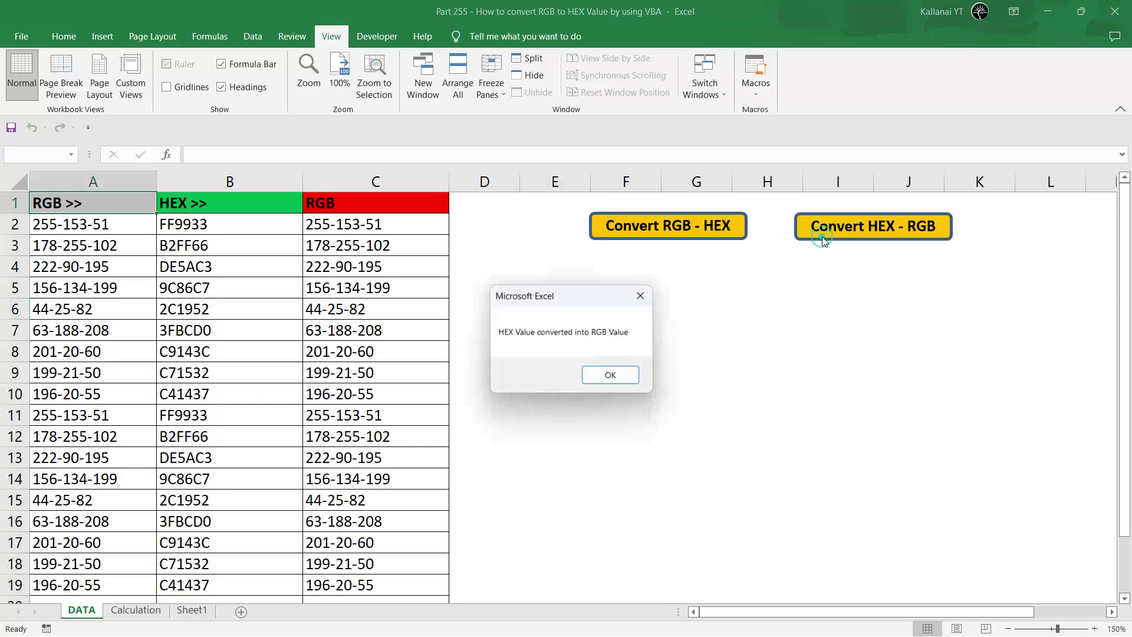
{"action": "left_click", "coordinate": [616, 379]}
{"action": "left_click", "coordinate": [228, 176]}
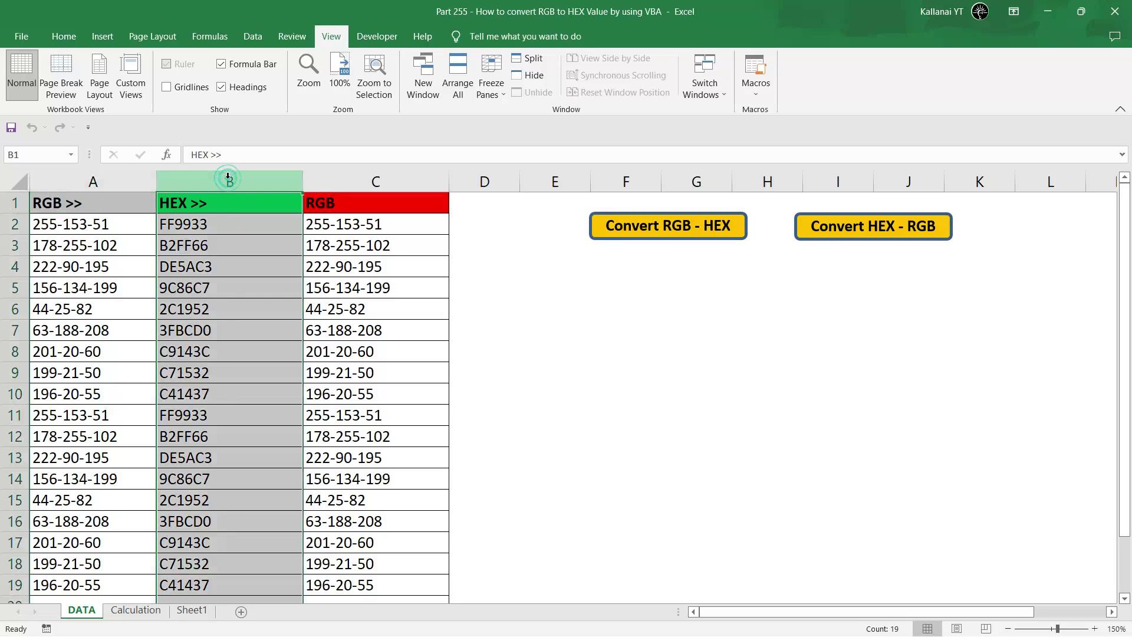
{"action": "left_click_drag", "start_coordinate": [242, 168], "coordinate": [335, 180]}
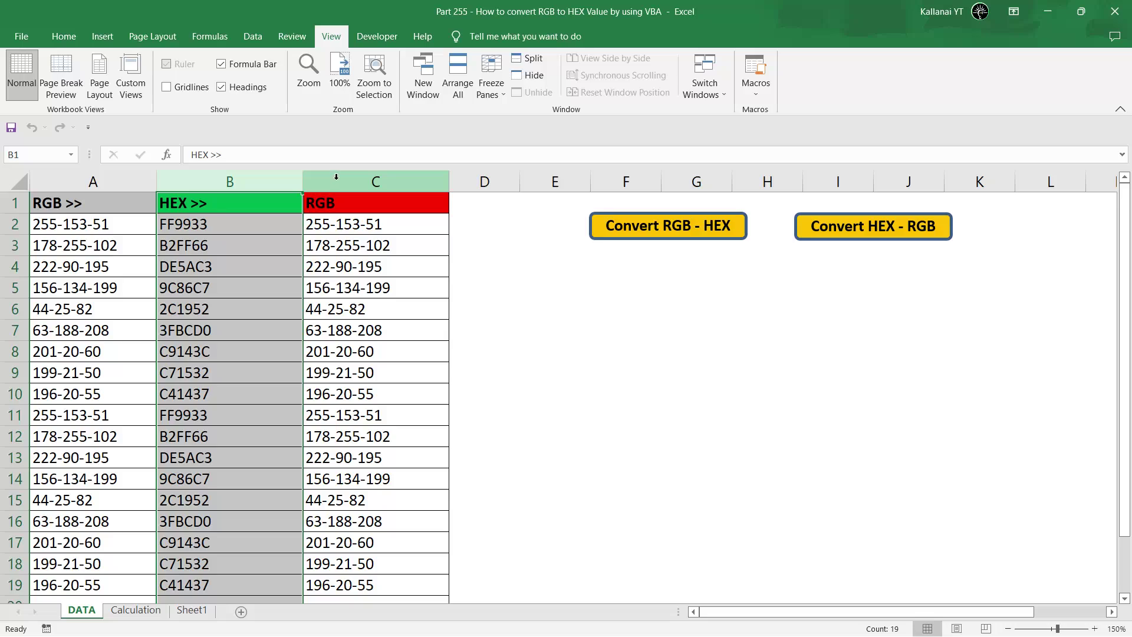
{"action": "left_click", "coordinate": [336, 176]}
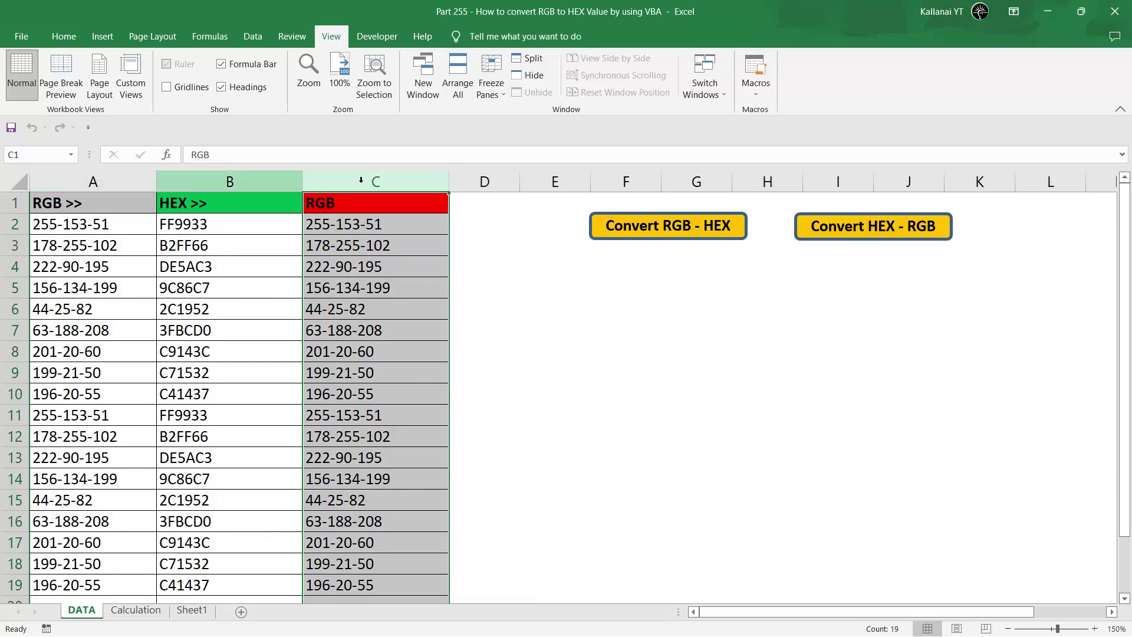
{"action": "left_click", "coordinate": [338, 184]}
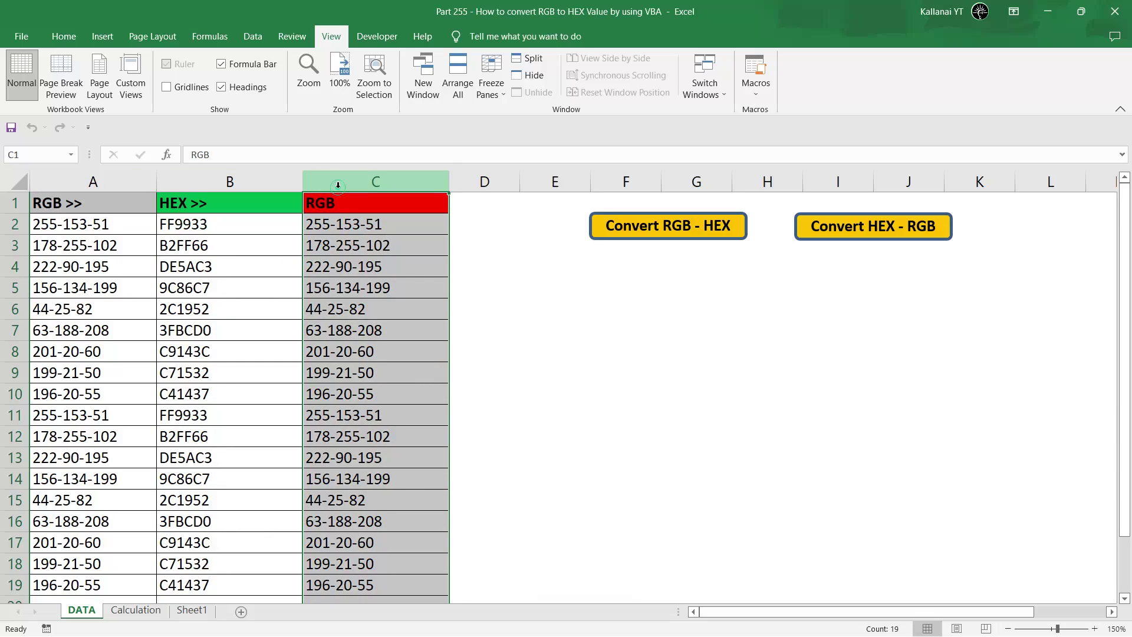
{"action": "left_click", "coordinate": [95, 183]}
{"action": "left_click", "coordinate": [373, 270]}
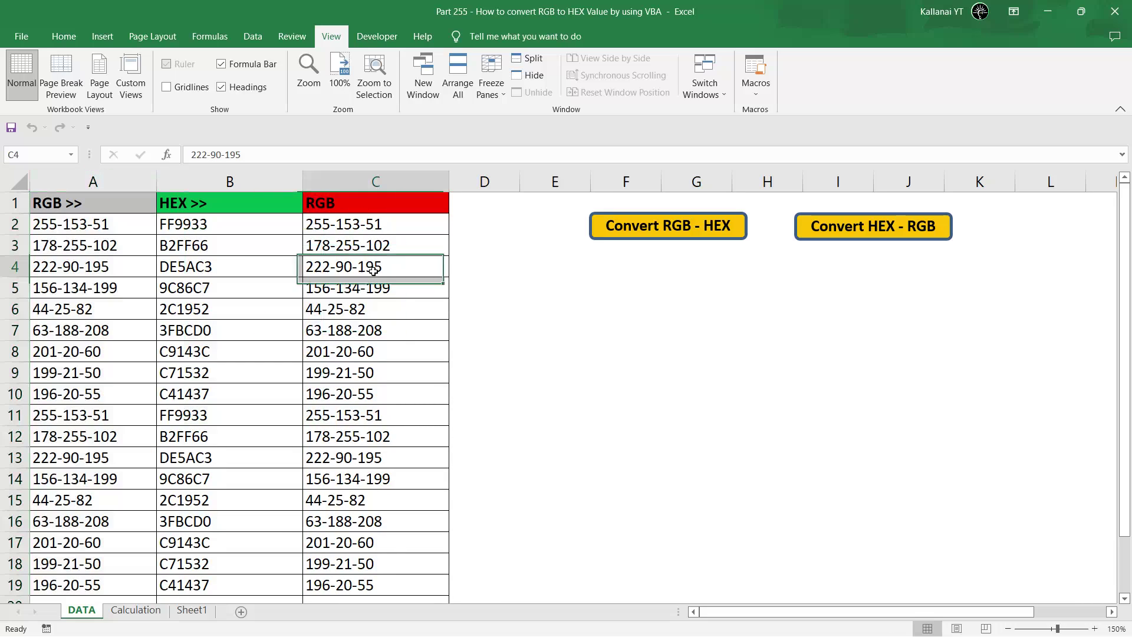
{"action": "left_click", "coordinate": [229, 182]}
{"action": "left_click", "coordinate": [375, 177]}
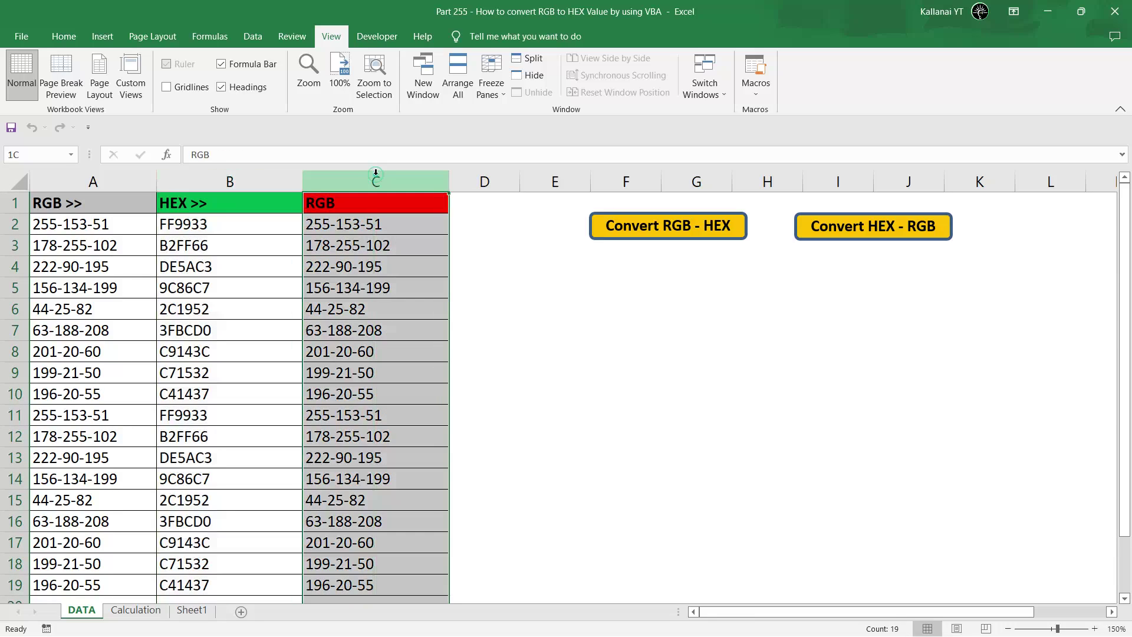
{"action": "left_click", "coordinate": [504, 309]}
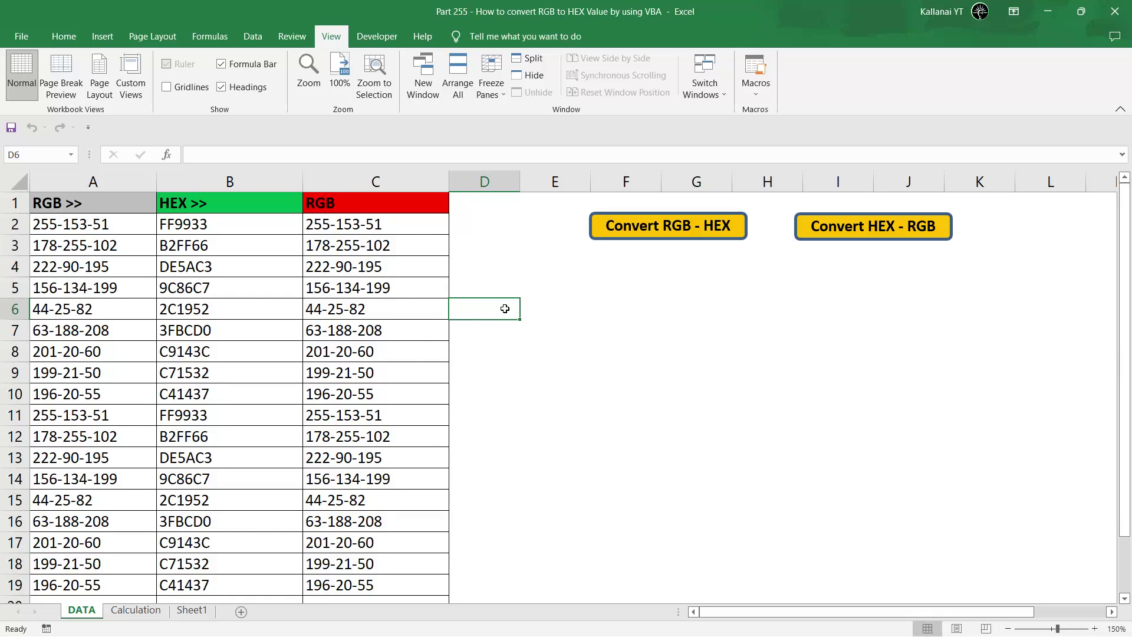
Compare the DATA and Calculation sheets, selecting the RGB values in column A on each.
{"action": "left_click", "coordinate": [140, 609]}
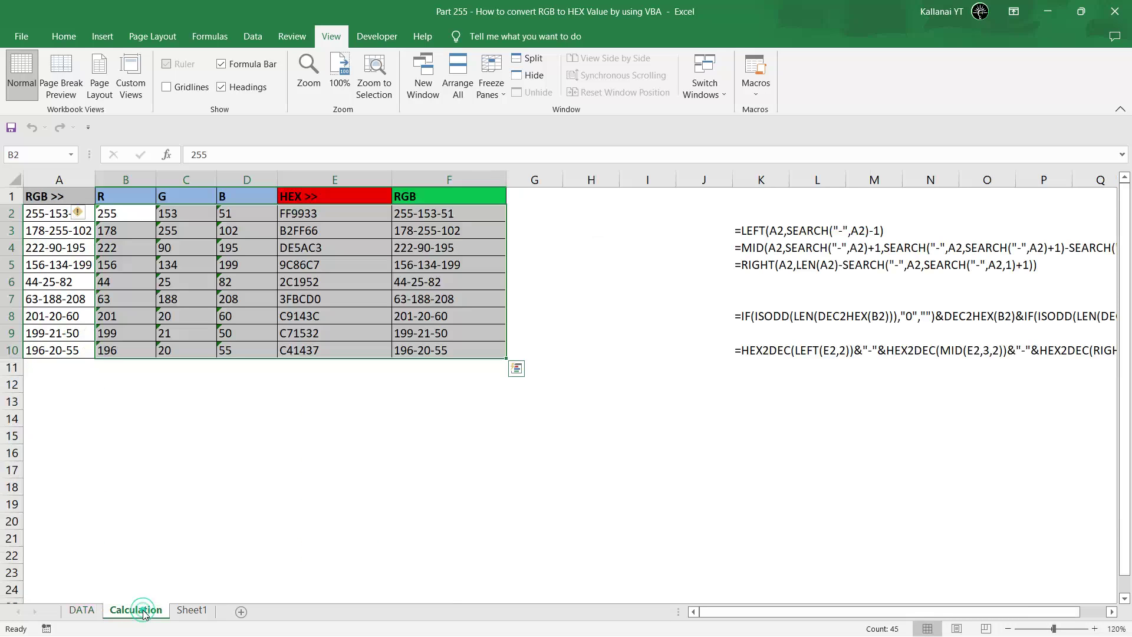
{"action": "left_click", "coordinate": [89, 611]}
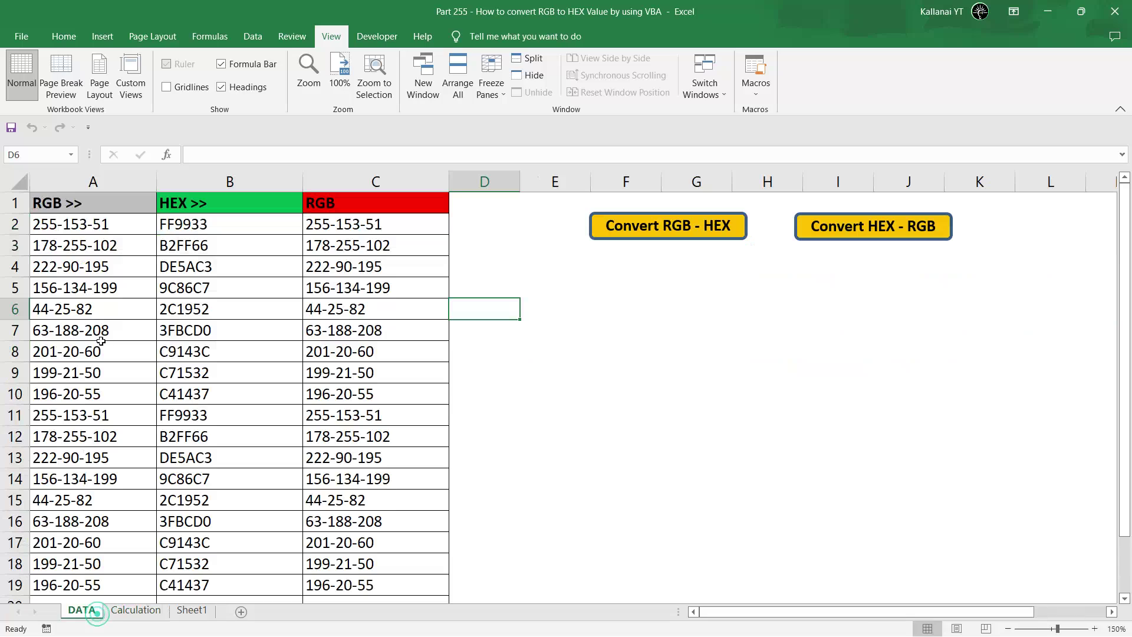
{"action": "left_click", "coordinate": [86, 184]}
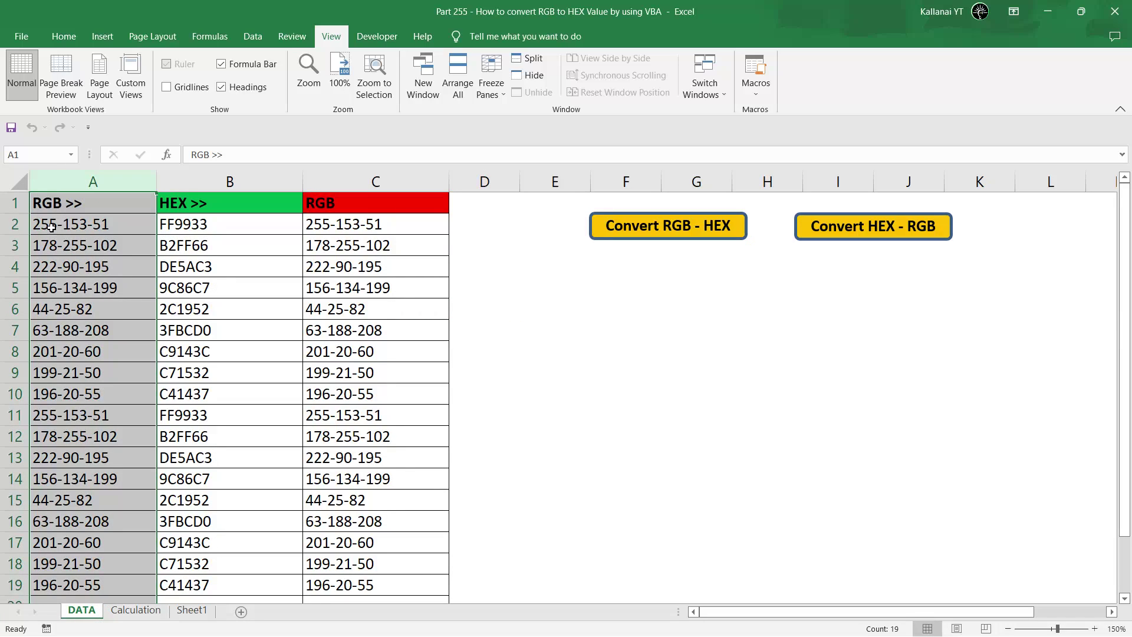
{"action": "left_click_drag", "start_coordinate": [51, 228], "coordinate": [52, 352]}
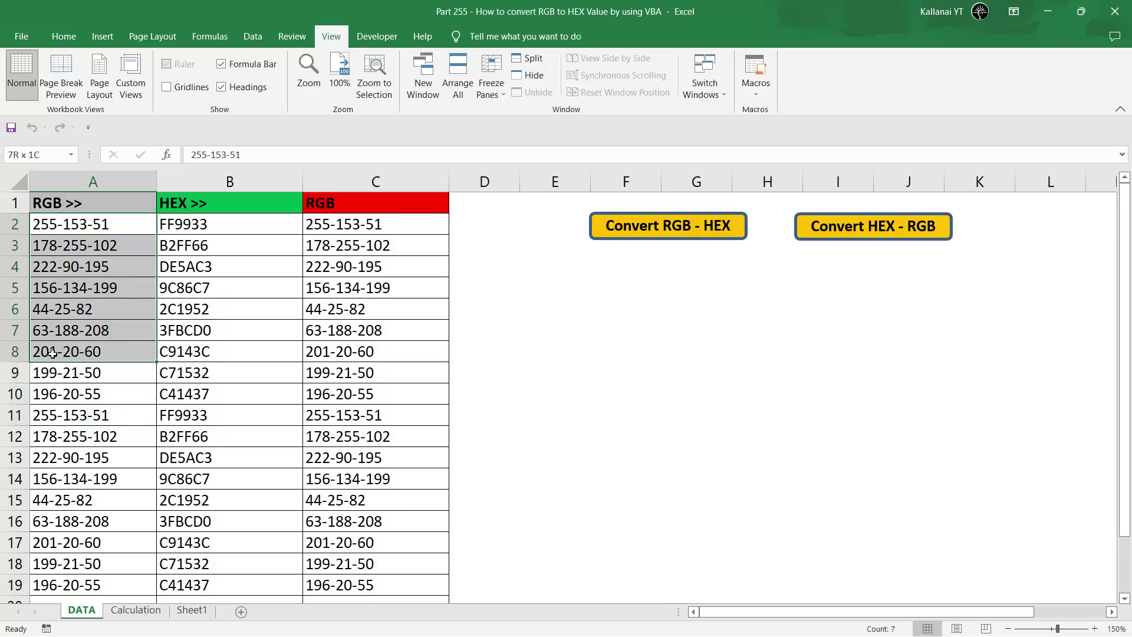
{"action": "left_click", "coordinate": [136, 611]}
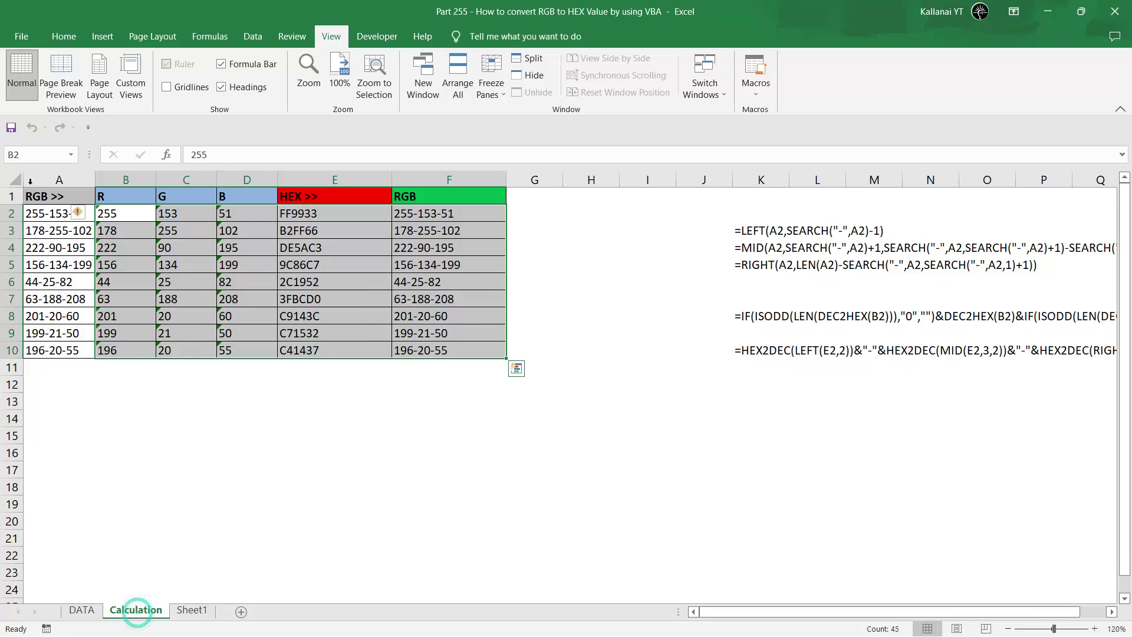
{"action": "left_click_drag", "start_coordinate": [39, 214], "coordinate": [53, 357]}
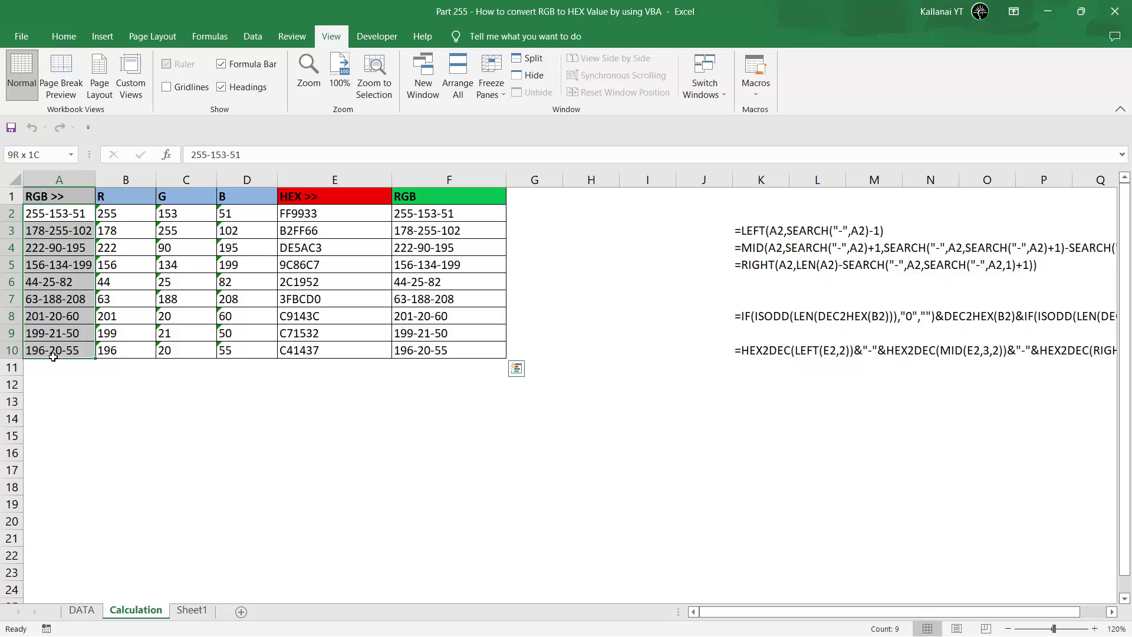
{"action": "left_click_drag", "start_coordinate": [53, 357], "coordinate": [54, 360]}
Select column A on DATA, then select the Calculation table body A2:F10.
{"action": "left_click", "coordinate": [82, 611]}
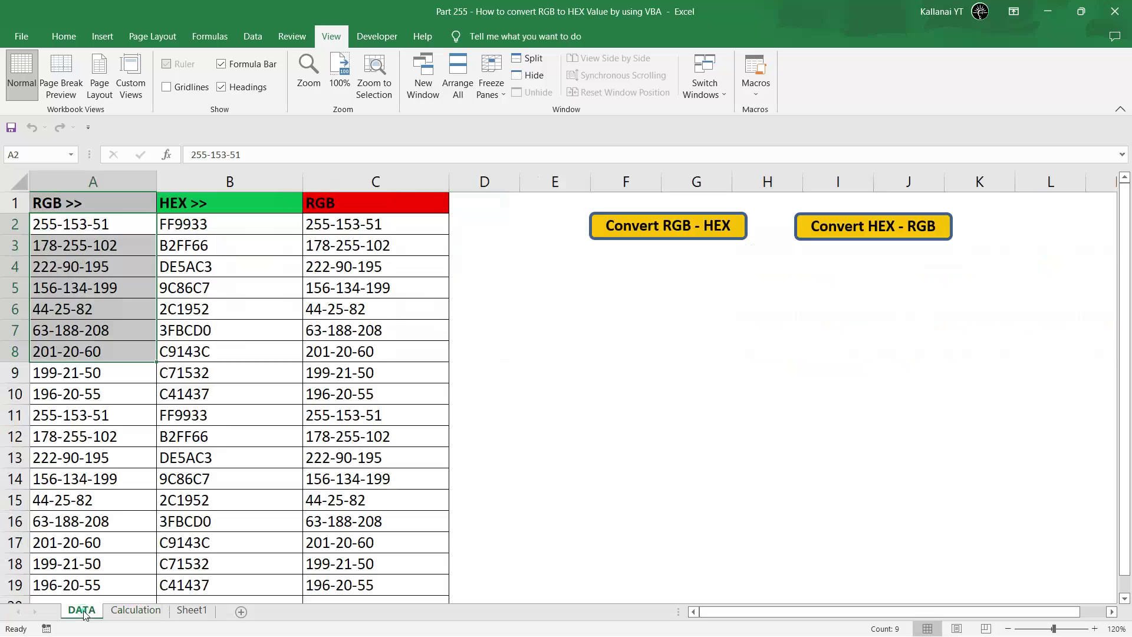
{"action": "left_click", "coordinate": [83, 180]}
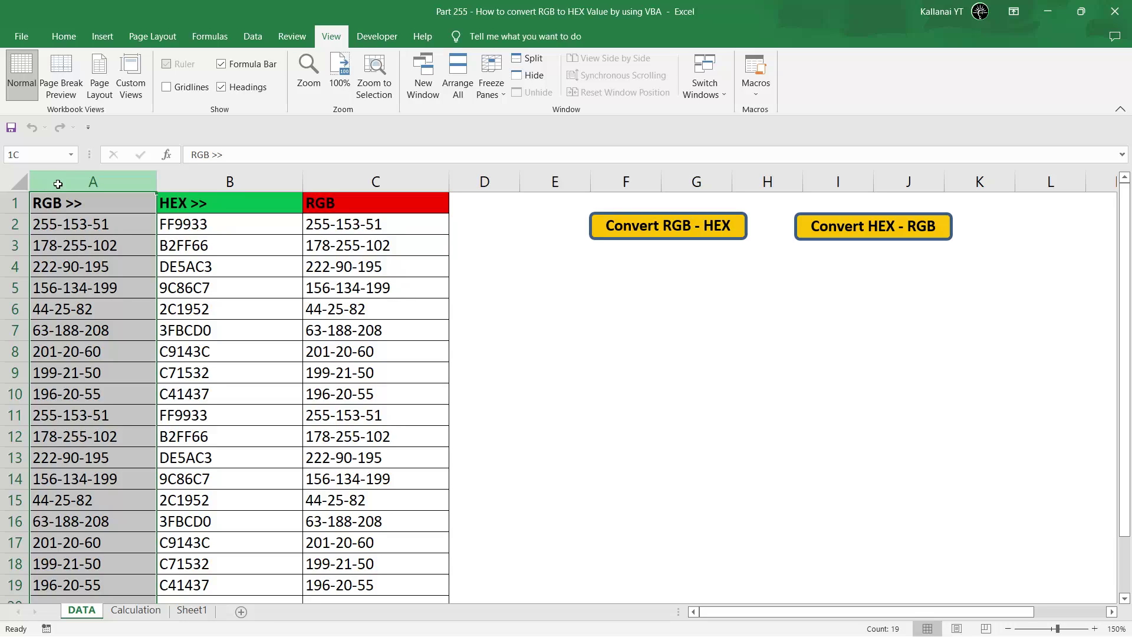
{"action": "left_click", "coordinate": [58, 183]}
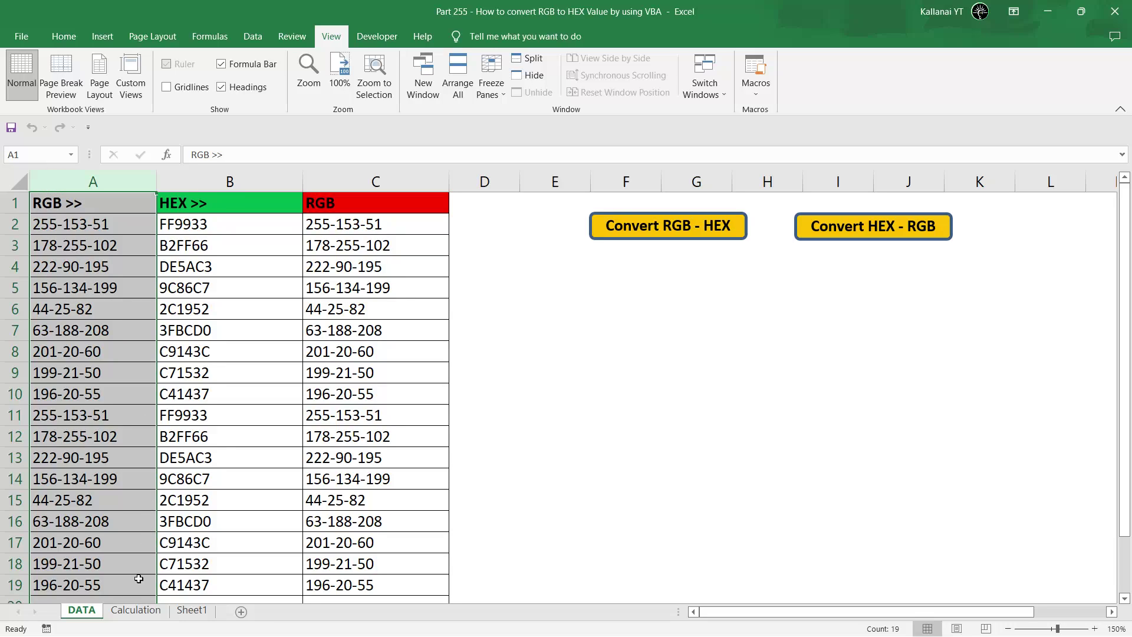
{"action": "left_click", "coordinate": [136, 610]}
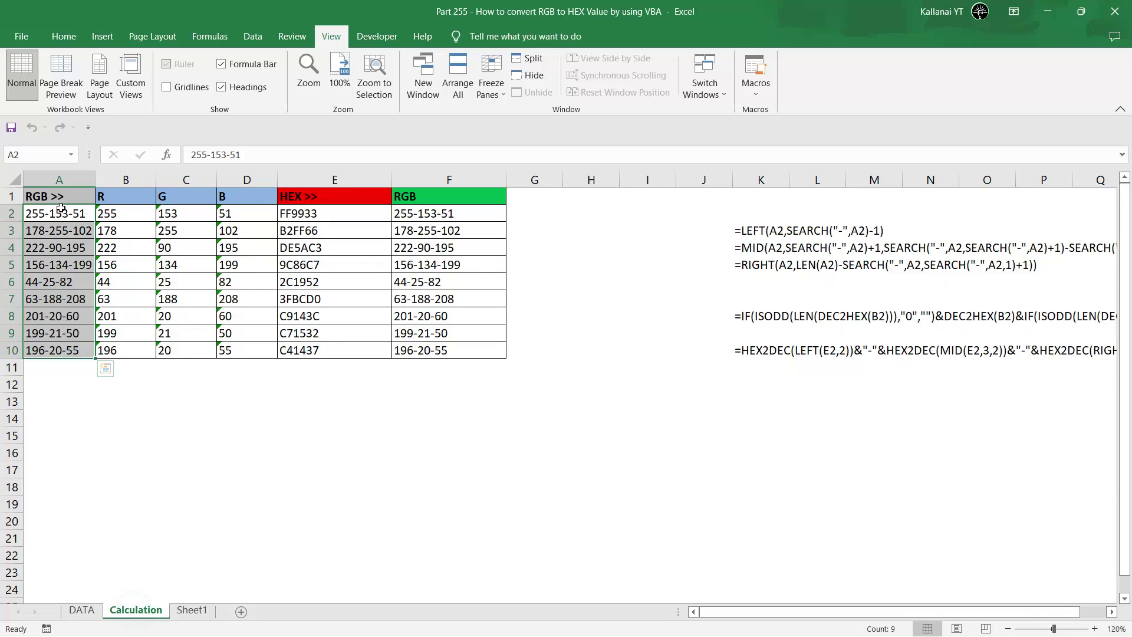
{"action": "left_click_drag", "start_coordinate": [41, 213], "coordinate": [437, 348]}
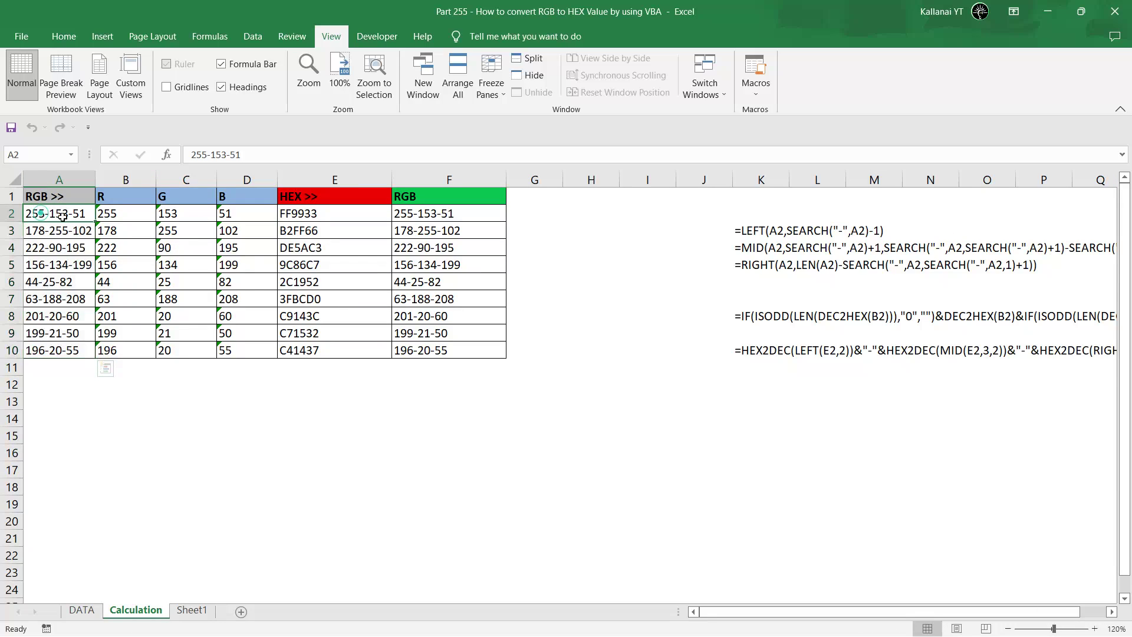
Delete the A2:F10 values, select the empty B2:F10 area, and return to the DATA sheet.
{"action": "key", "text": "Delete"}
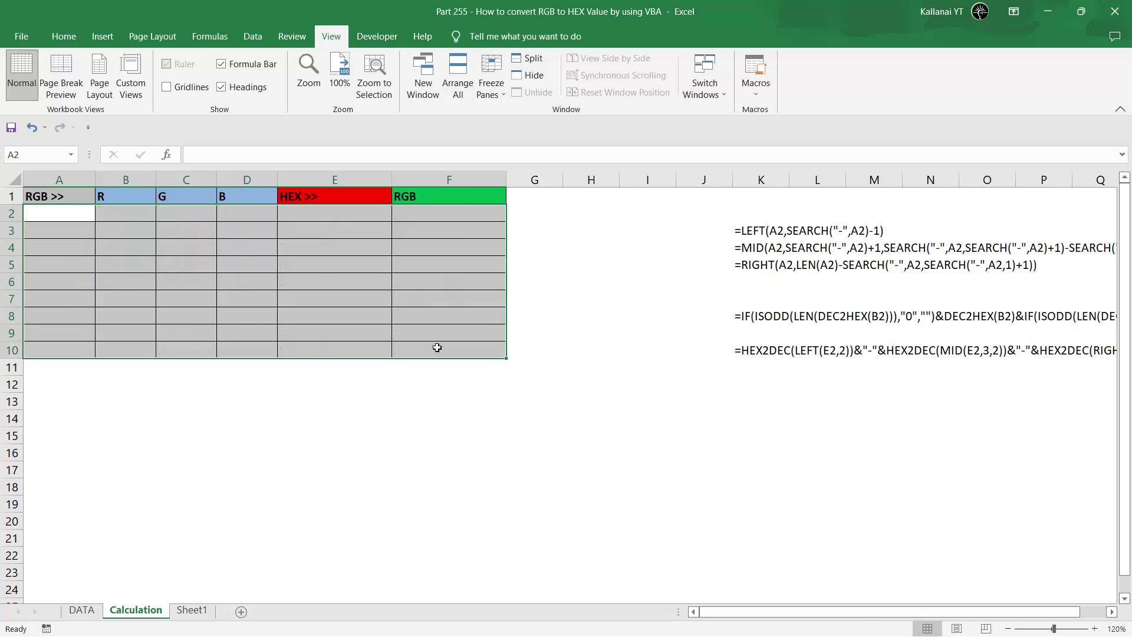
{"action": "left_click", "coordinate": [82, 220]}
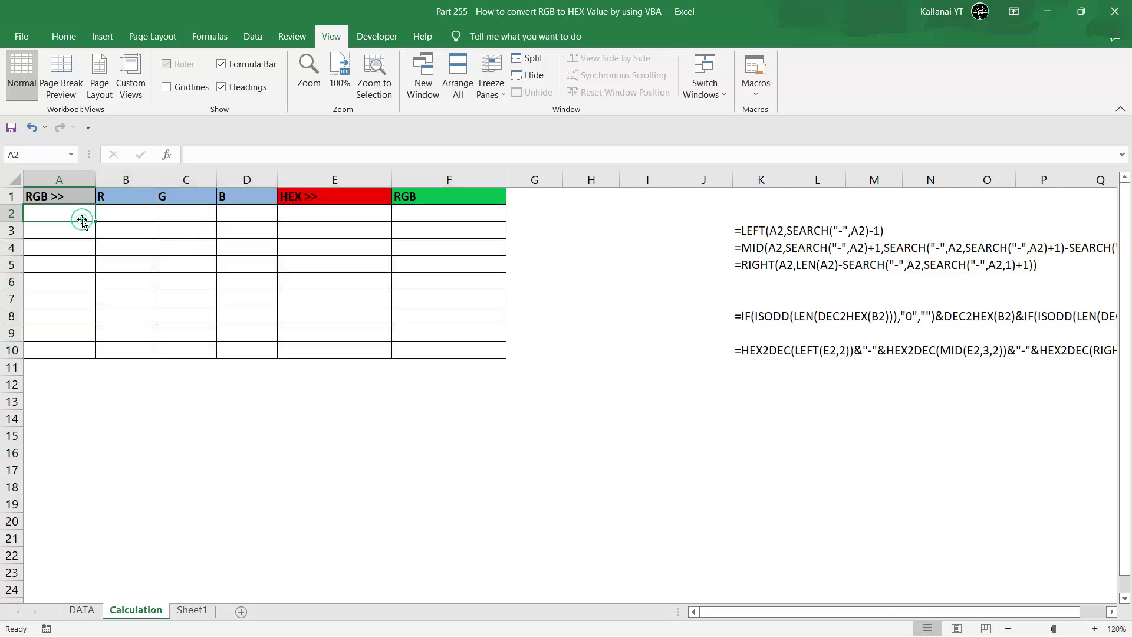
{"action": "left_click", "coordinate": [50, 180]}
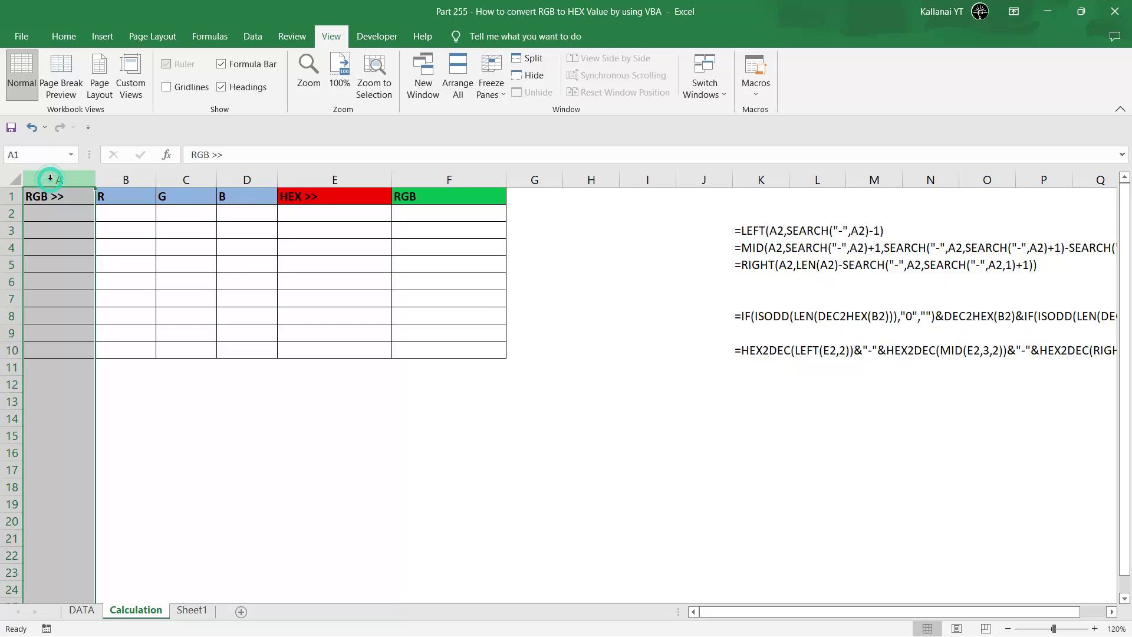
{"action": "left_click", "coordinate": [69, 219]}
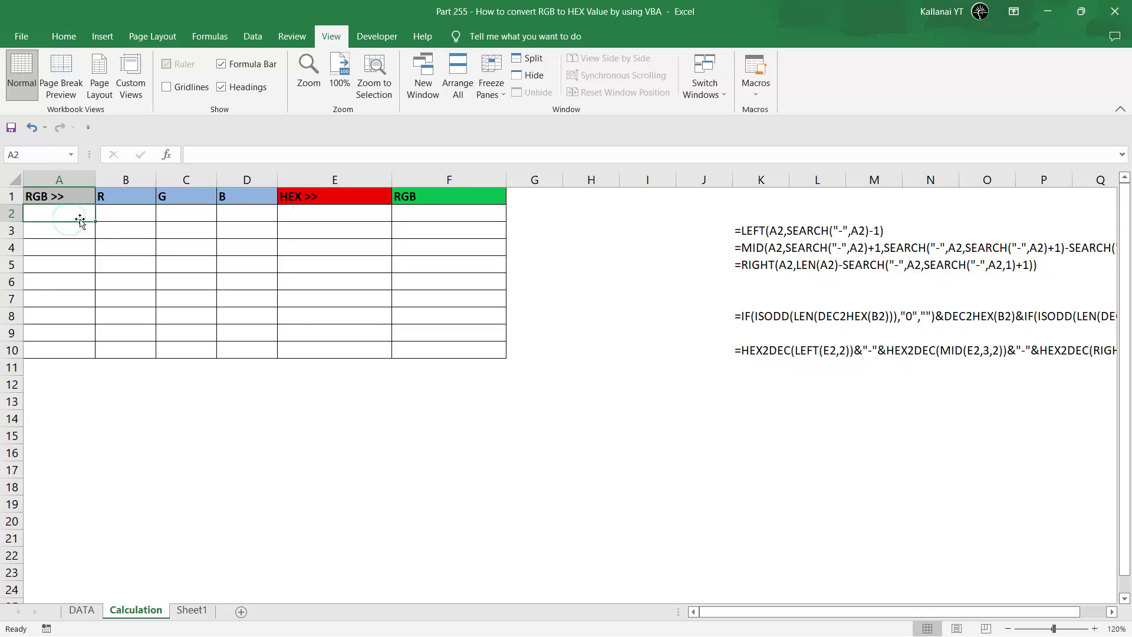
{"action": "left_click", "coordinate": [116, 216]}
{"action": "left_click_drag", "start_coordinate": [115, 216], "coordinate": [450, 344]}
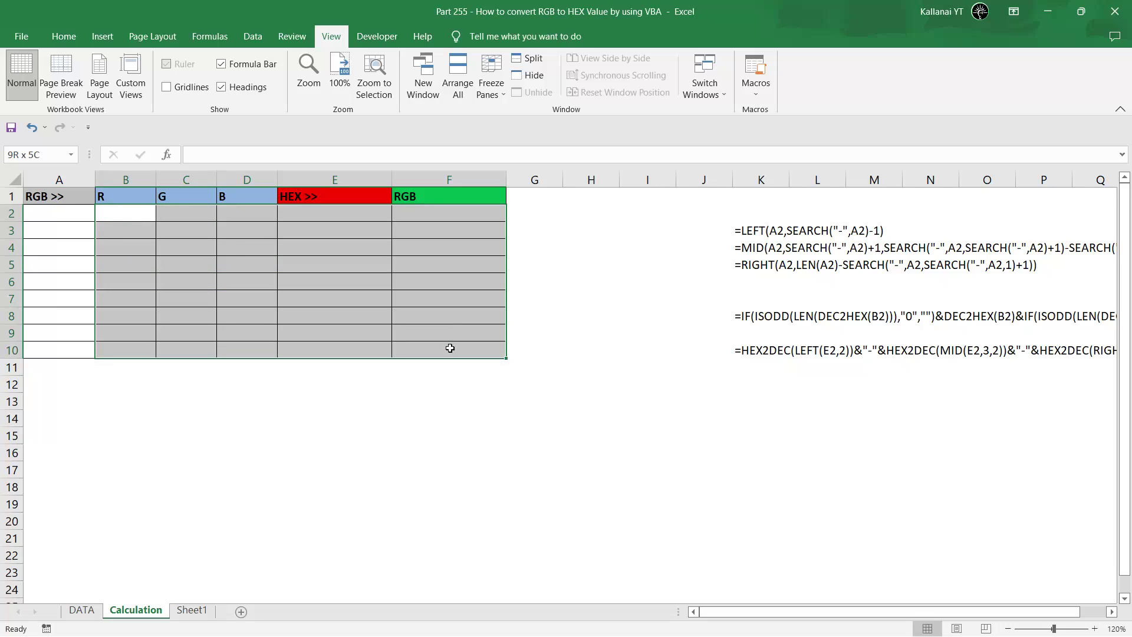
{"action": "left_click", "coordinate": [83, 617]}
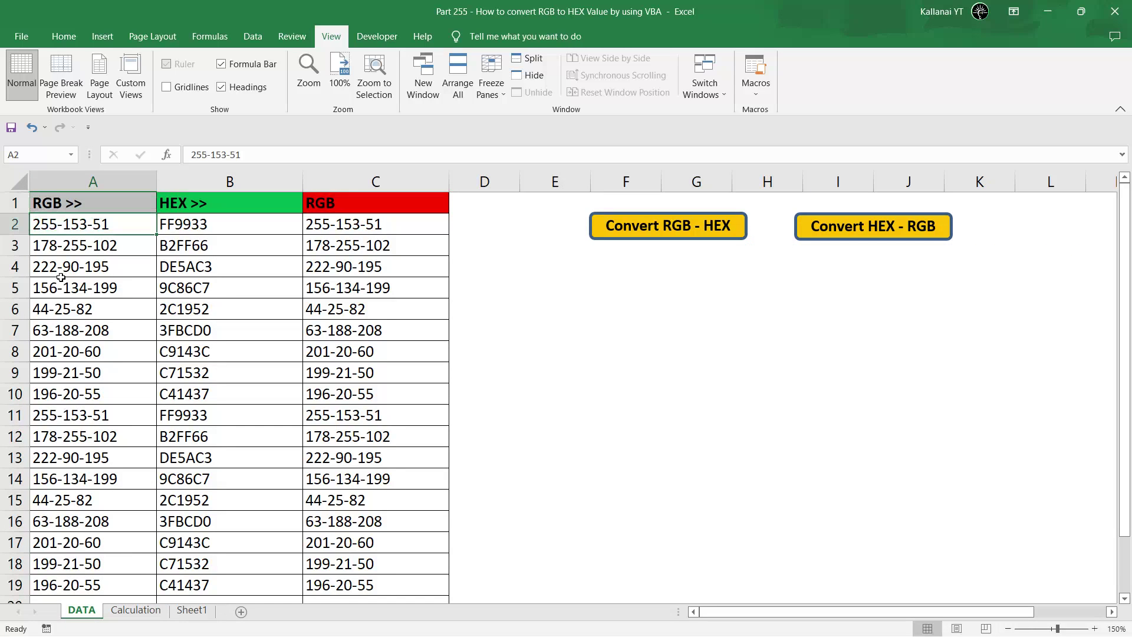
Copy the RGB texts A2:A19 from DATA and paste them as values into Calculation cell A2.
{"action": "key", "text": "ctrl+shift+Down"}
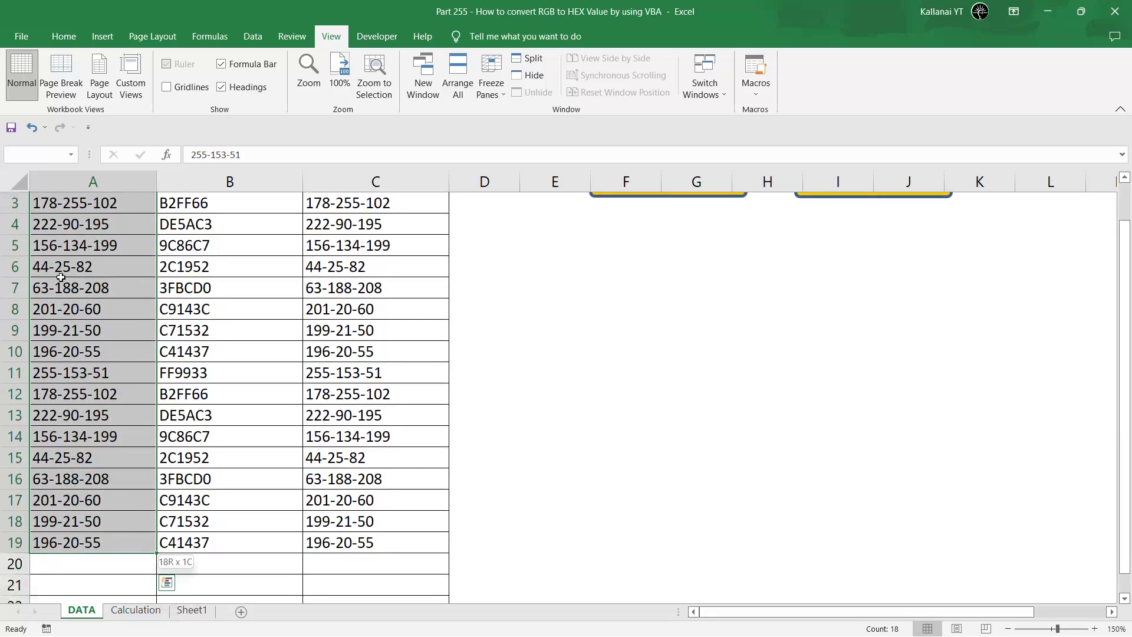
{"action": "key", "text": "ctrl+c"}
{"action": "key", "text": "ctrl+Home"}
{"action": "key", "text": "Down"}
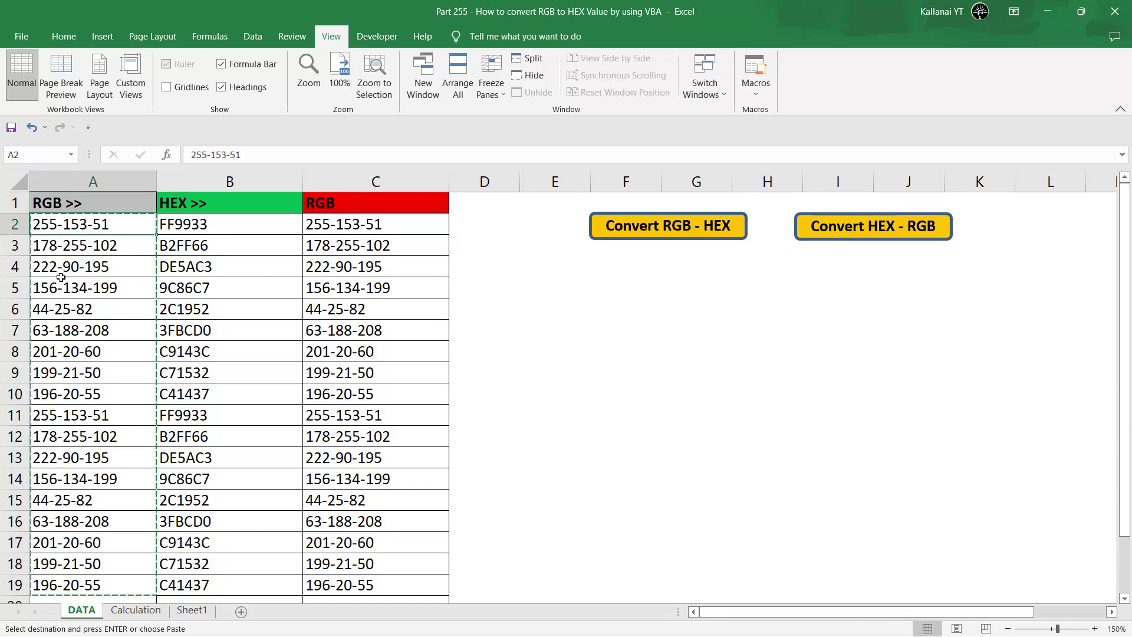
{"action": "key", "text": "Up"}
{"action": "key", "text": "Down"}
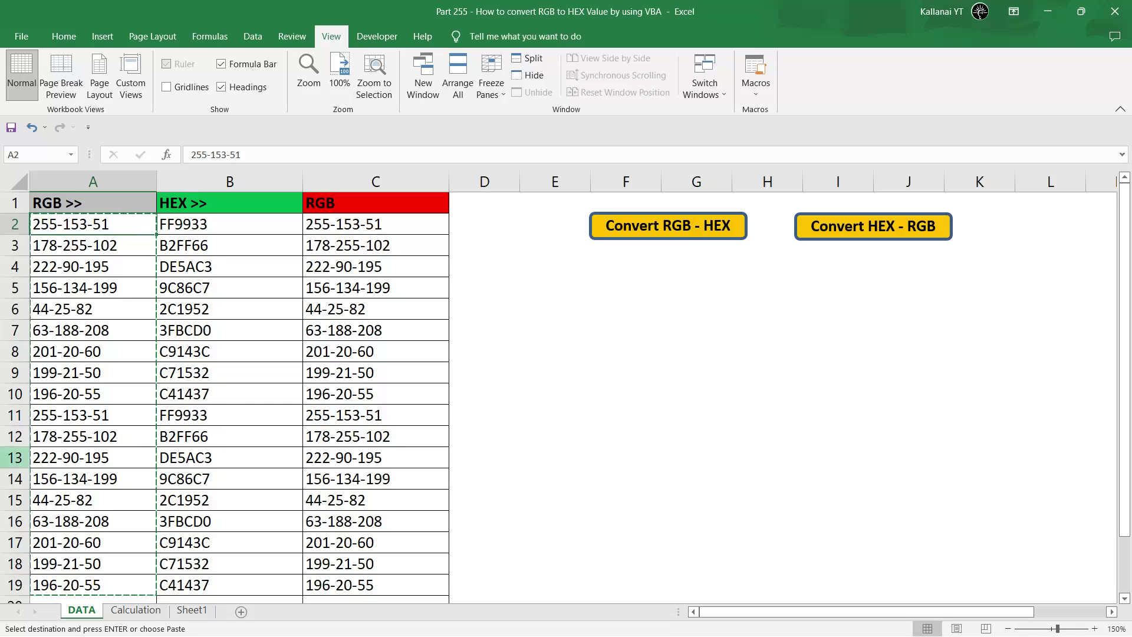
{"action": "left_click", "coordinate": [133, 611]}
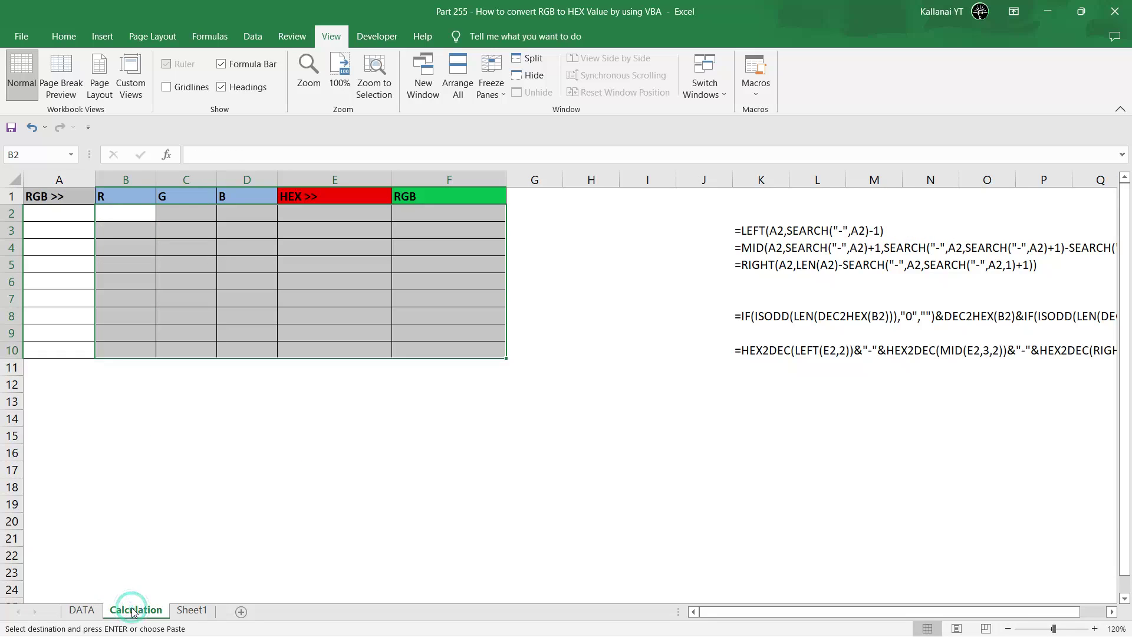
{"action": "left_click", "coordinate": [75, 211]}
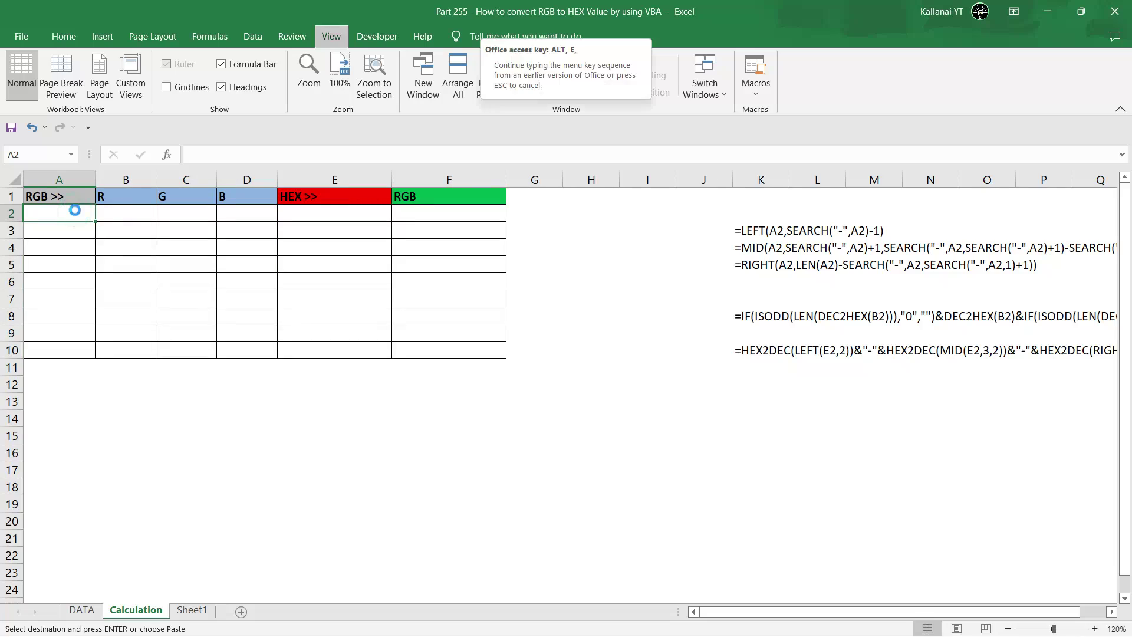
{"action": "key", "text": "ctrl+alt+v"}
{"action": "key", "text": "Return"}
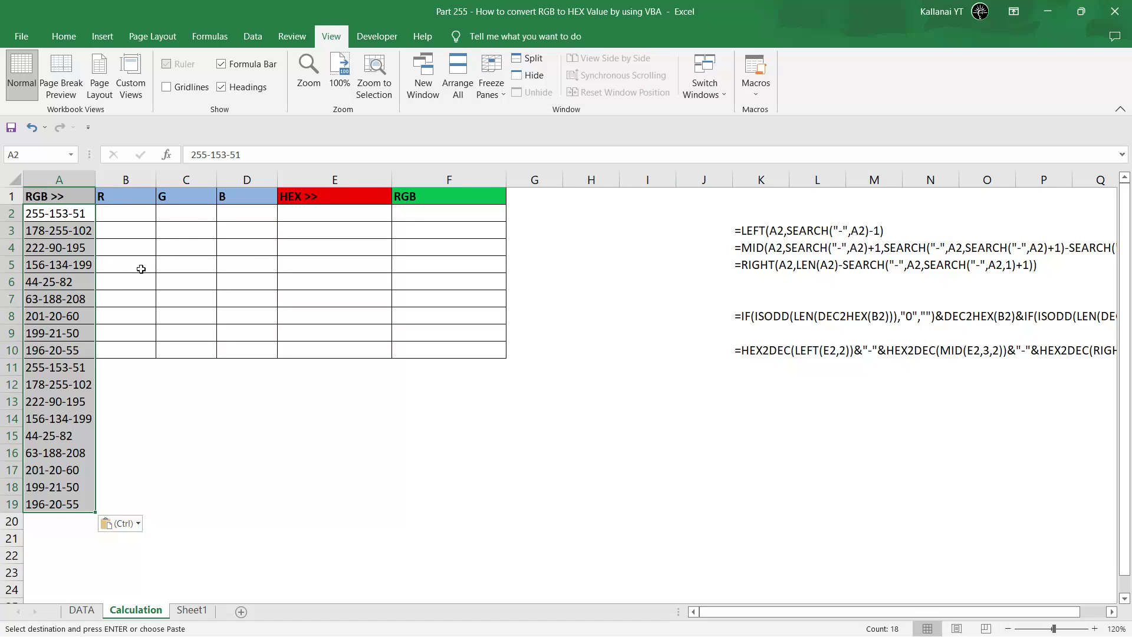
Remove duplicates from column A only, leaving 9 unique RGB texts in A2:A10.
{"action": "key", "text": "alt+a"}
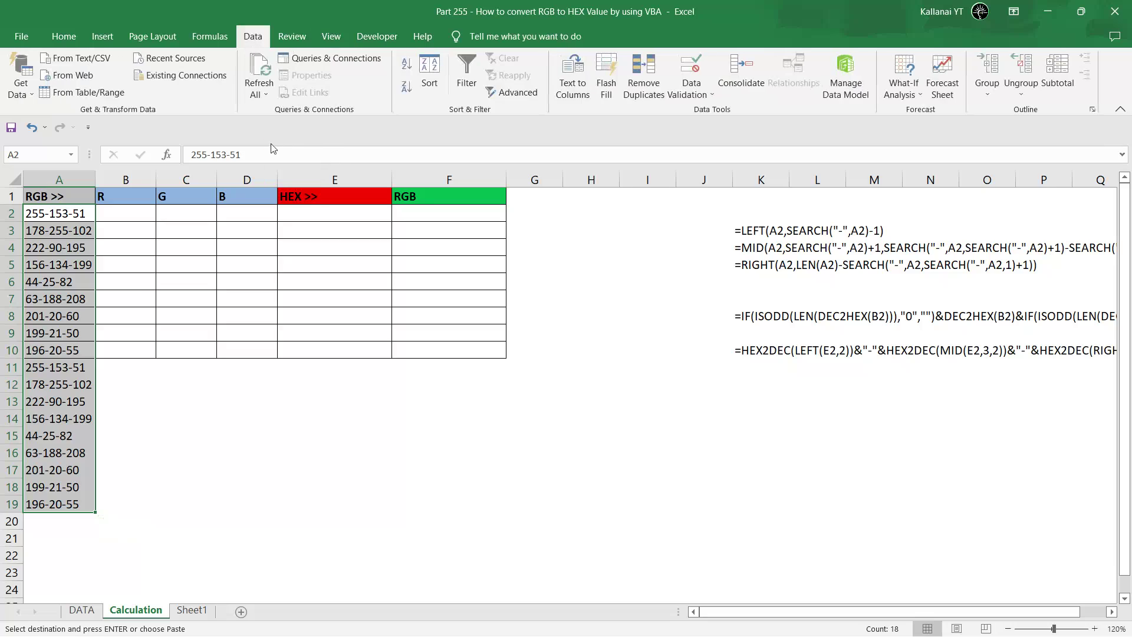
{"action": "key", "text": "m"}
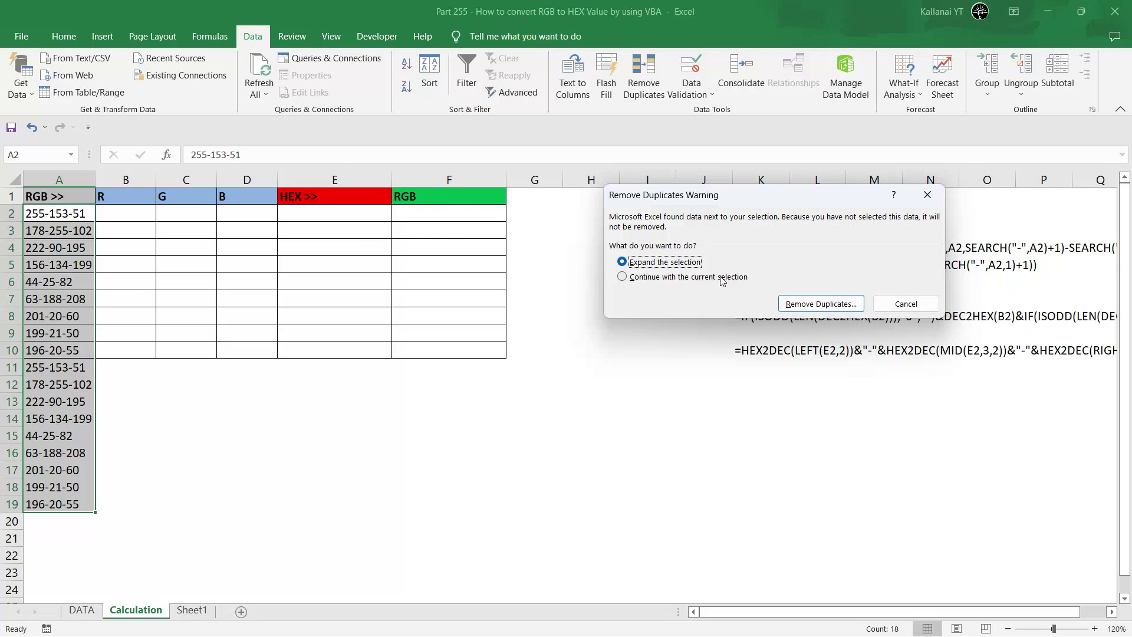
{"action": "left_click", "coordinate": [722, 277]}
{"action": "left_click", "coordinate": [825, 304]}
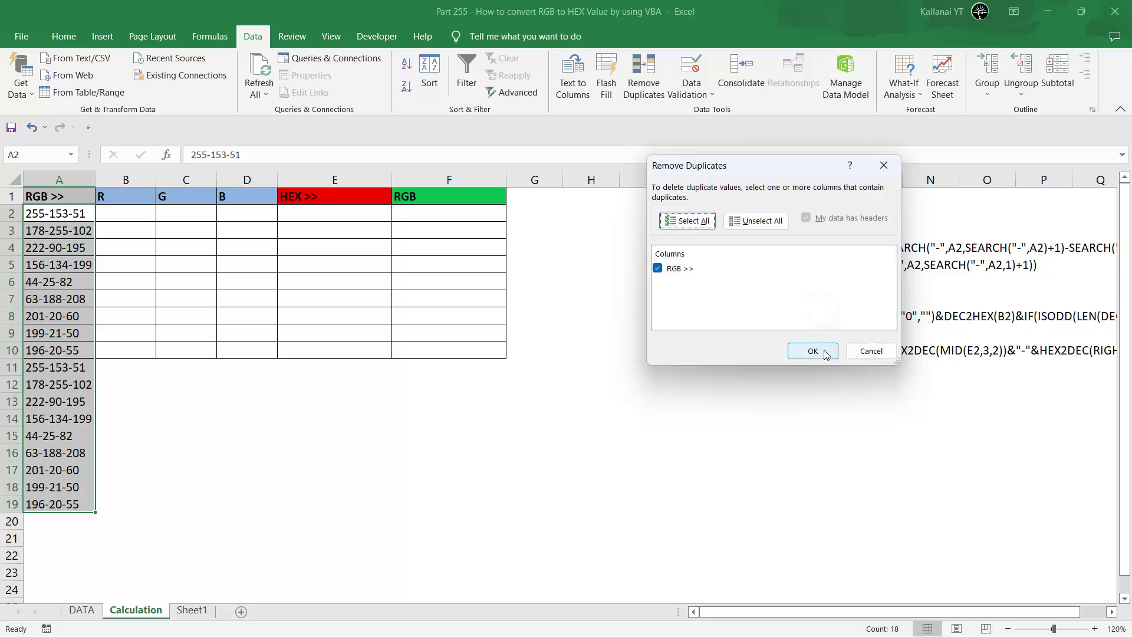
{"action": "left_click", "coordinate": [824, 353]}
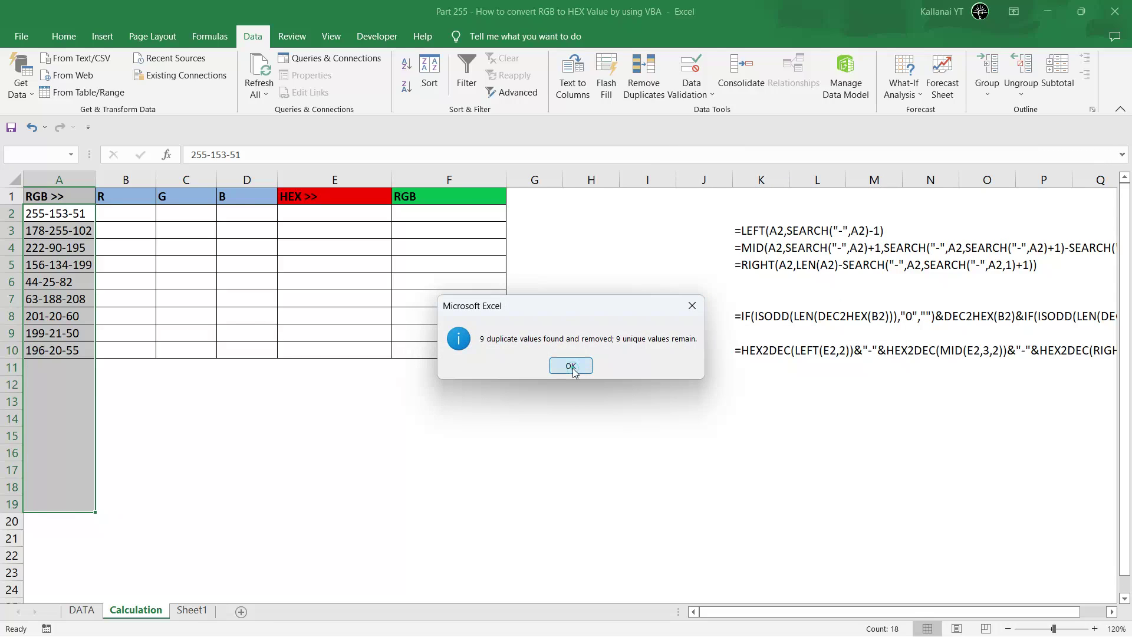
{"action": "left_click", "coordinate": [570, 365]}
{"action": "left_click", "coordinate": [74, 224]}
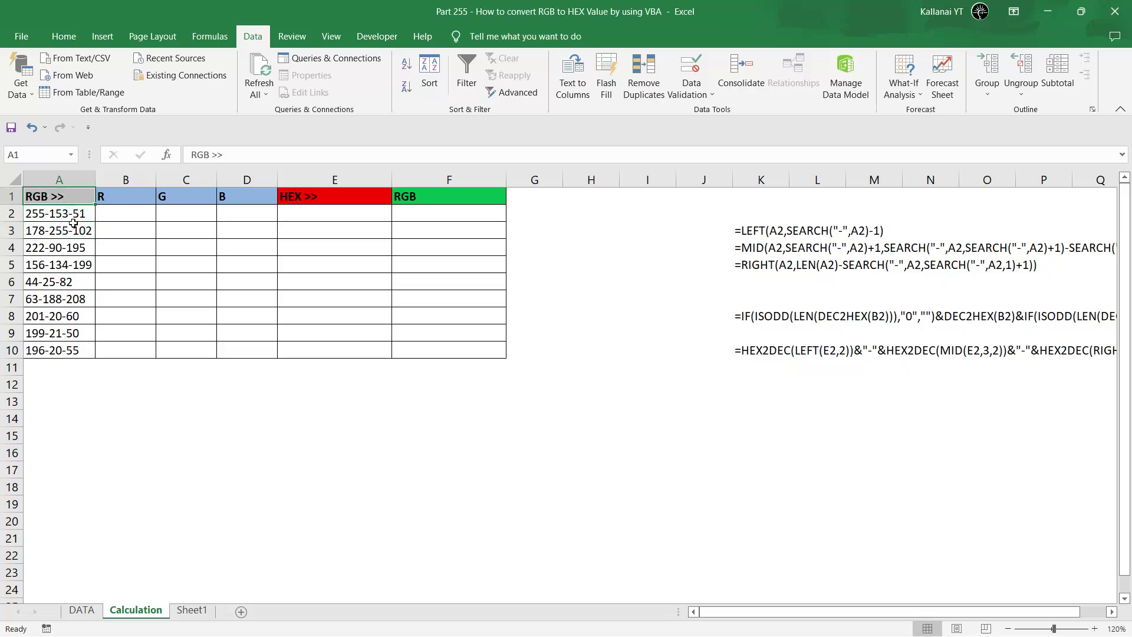
{"action": "key", "text": "Up"}
{"action": "key", "text": "Right"}
{"action": "key", "text": "Right"}
{"action": "key", "text": "Right"}
{"action": "key", "text": "Right"}
{"action": "key", "text": "Right"}
{"action": "key", "text": "Right"}
{"action": "key", "text": "Right"}
{"action": "key", "text": "Right"}
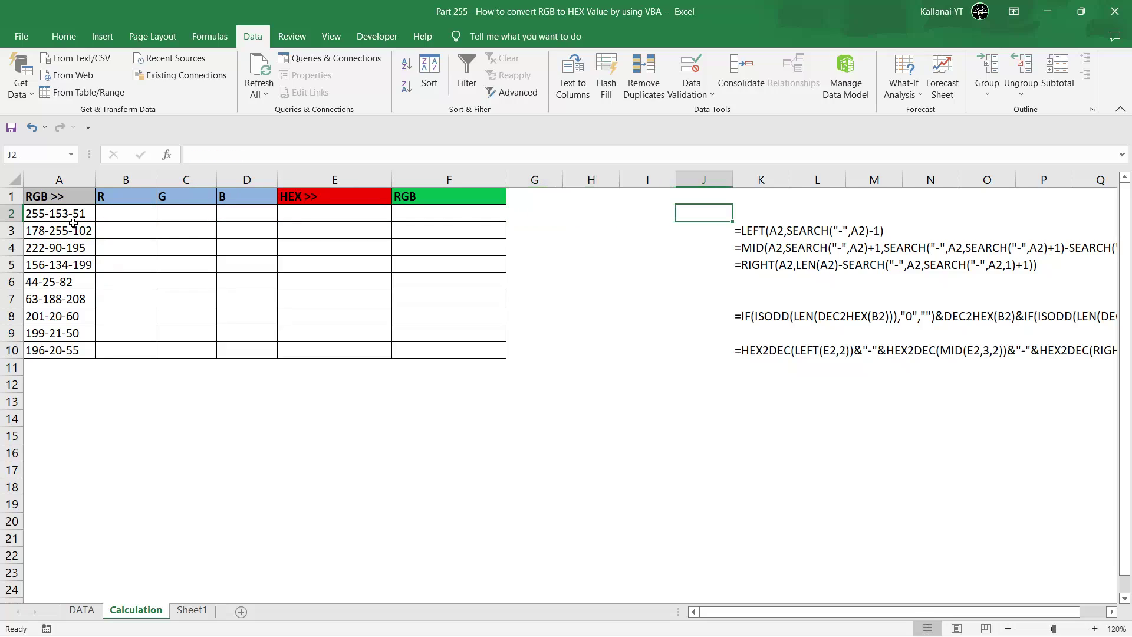
{"action": "key", "text": "Right"}
{"action": "key", "text": "Right"}
{"action": "key", "text": "Right"}
{"action": "key", "text": "Right"}
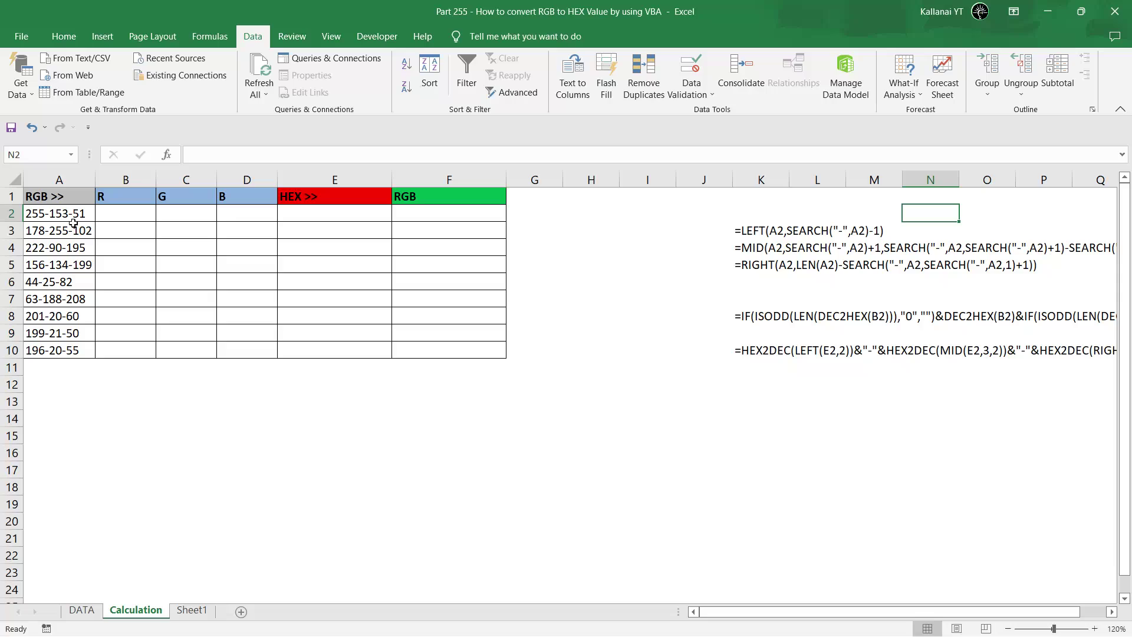
Copy the LEFT formula from K3 into B2 to extract R (255).
{"action": "left_click", "coordinate": [416, 206]}
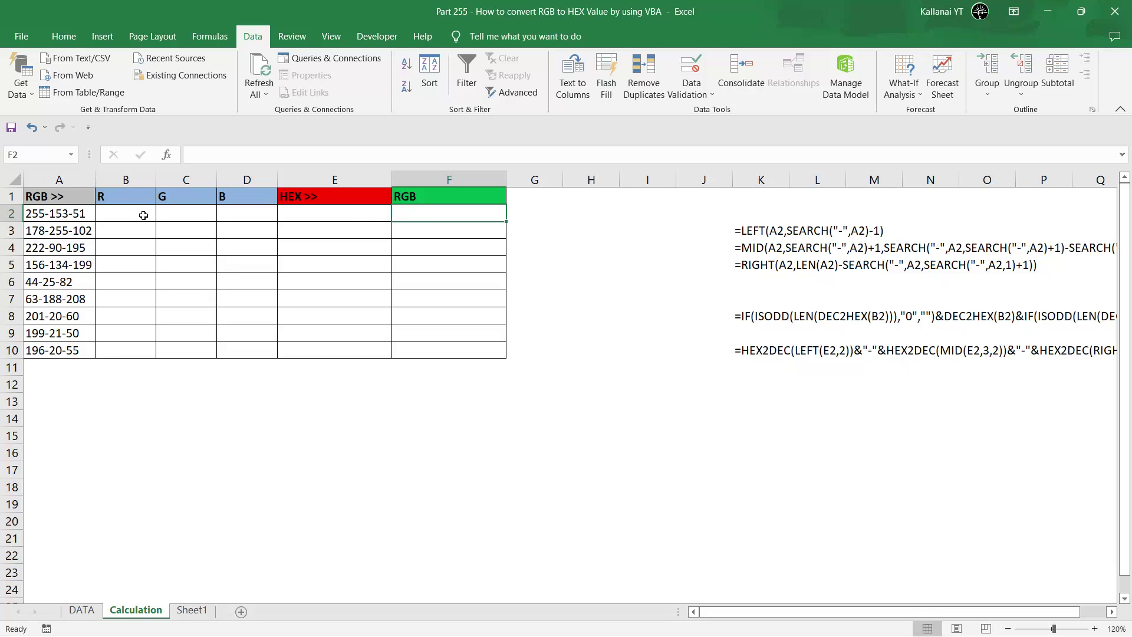
{"action": "left_click_drag", "start_coordinate": [143, 215], "coordinate": [389, 213]}
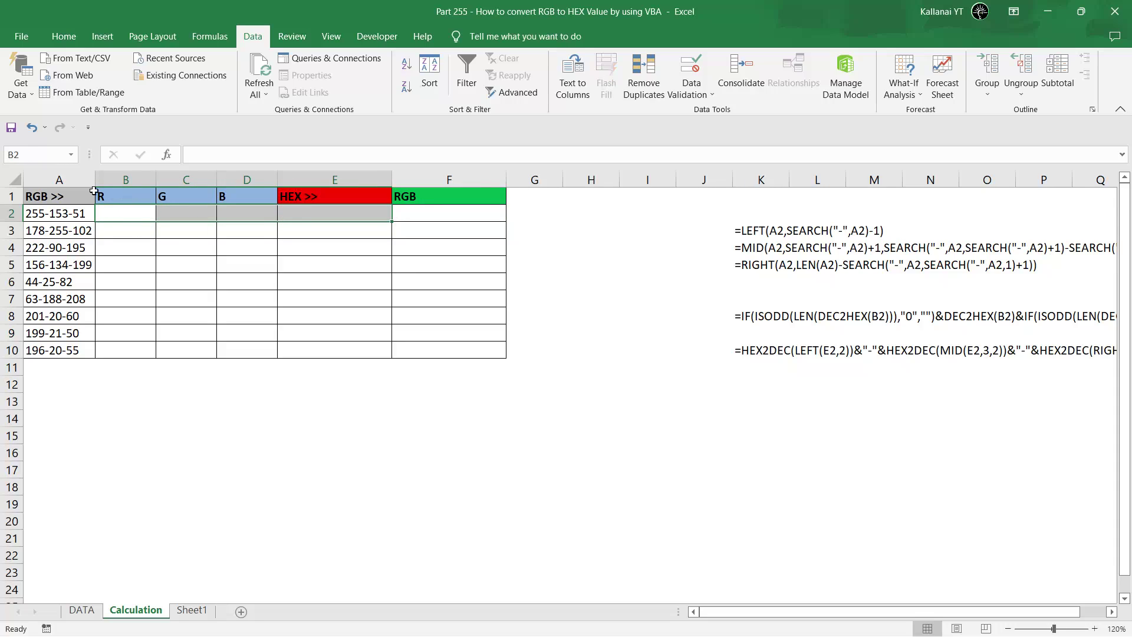
{"action": "left_click", "coordinate": [59, 180]}
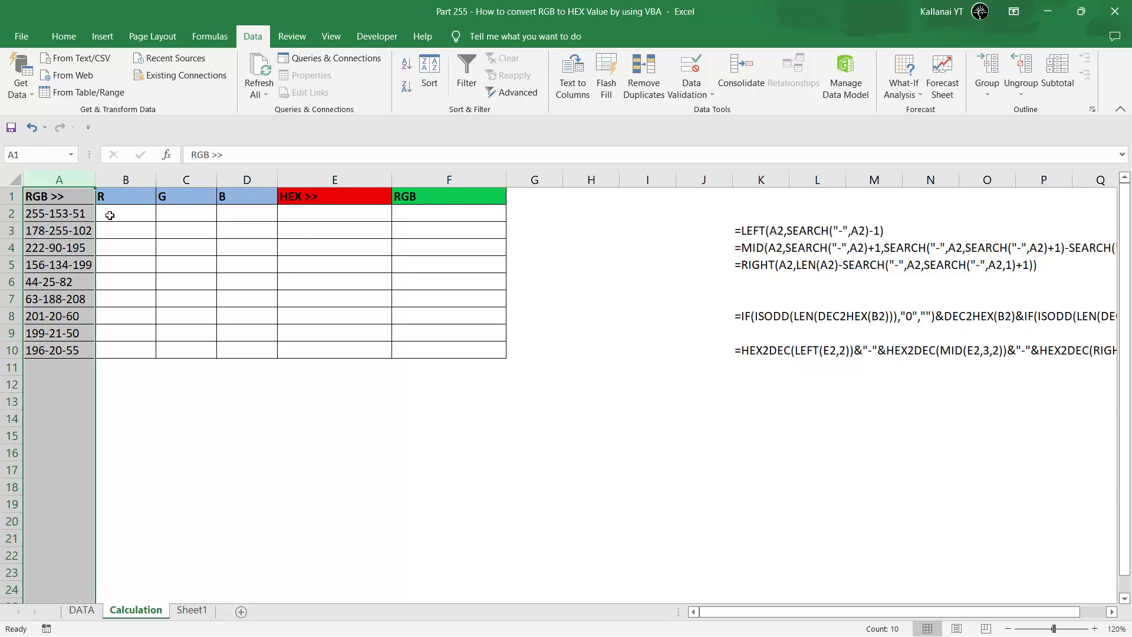
{"action": "left_click_drag", "start_coordinate": [109, 215], "coordinate": [231, 217]}
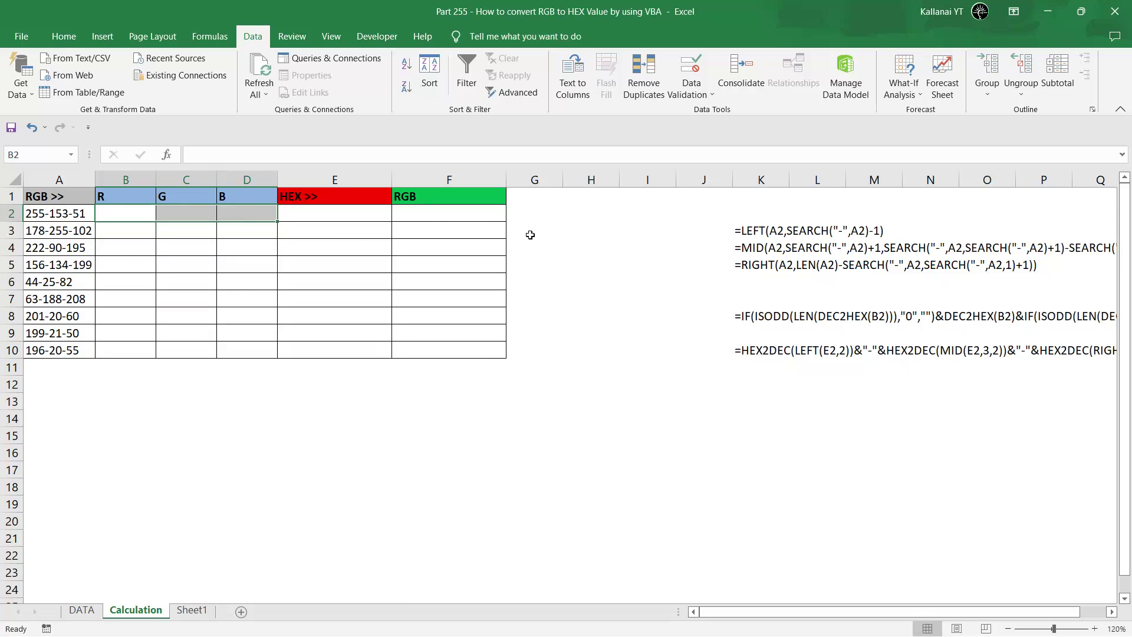
{"action": "double_click", "coordinate": [738, 232]}
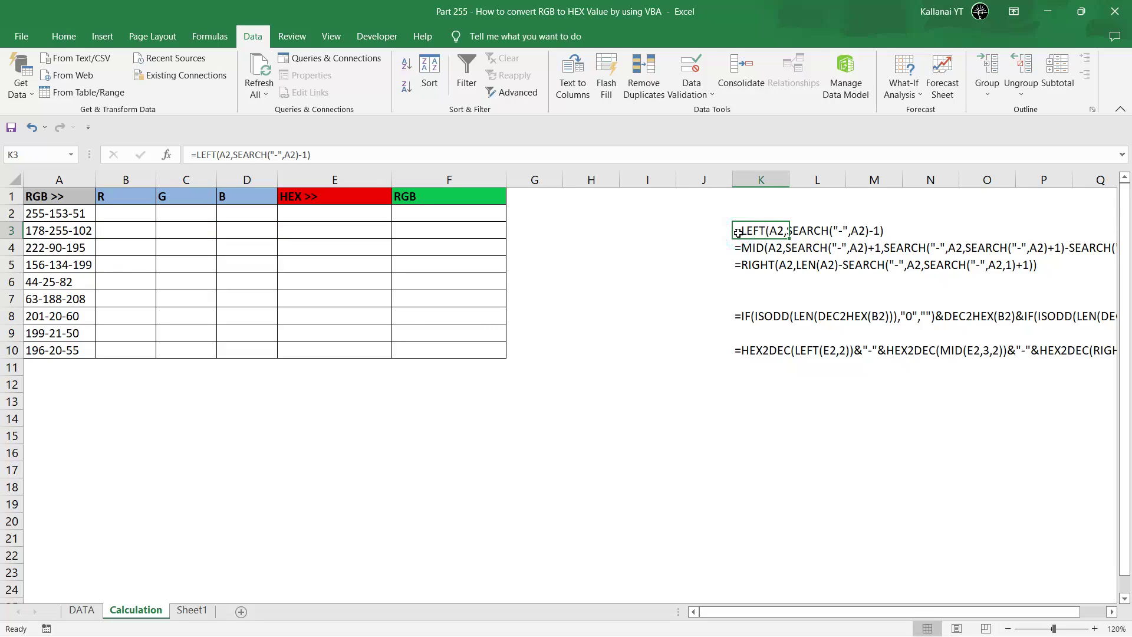
{"action": "key", "text": "shift+Home"}
{"action": "key", "text": "ctrl+c"}
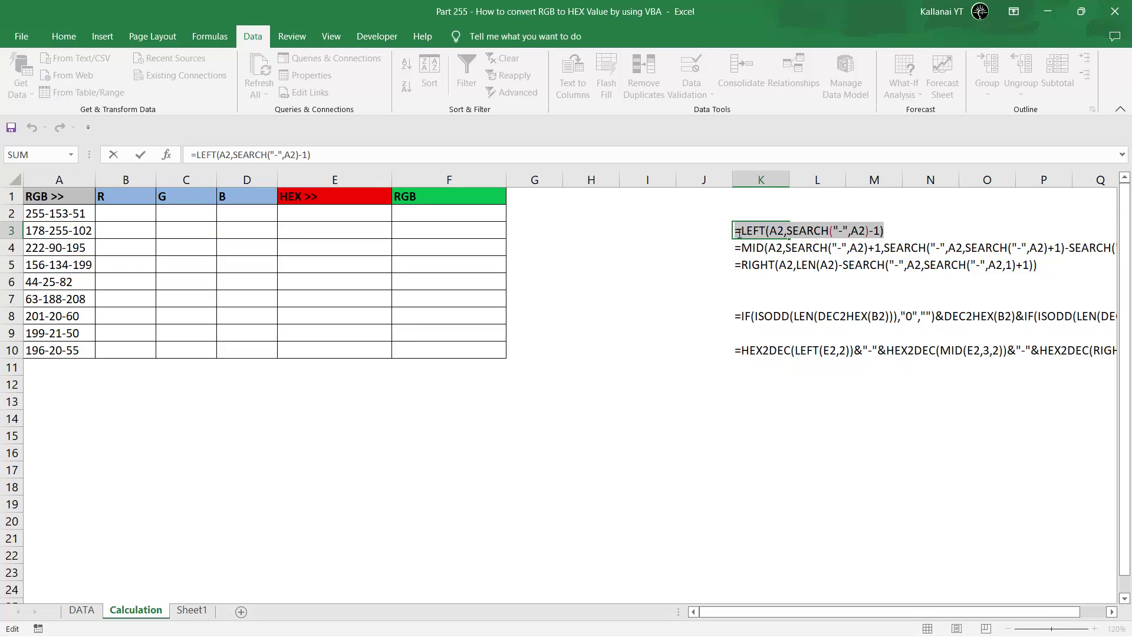
{"action": "key", "text": "Escape"}
{"action": "key", "text": "Left"}
{"action": "key", "text": "Left"}
{"action": "key", "text": "Left"}
{"action": "key", "text": "Left"}
{"action": "key", "text": "Left"}
{"action": "key", "text": "Left"}
{"action": "key", "text": "Left"}
{"action": "key", "text": "Left"}
{"action": "key", "text": "Up"}
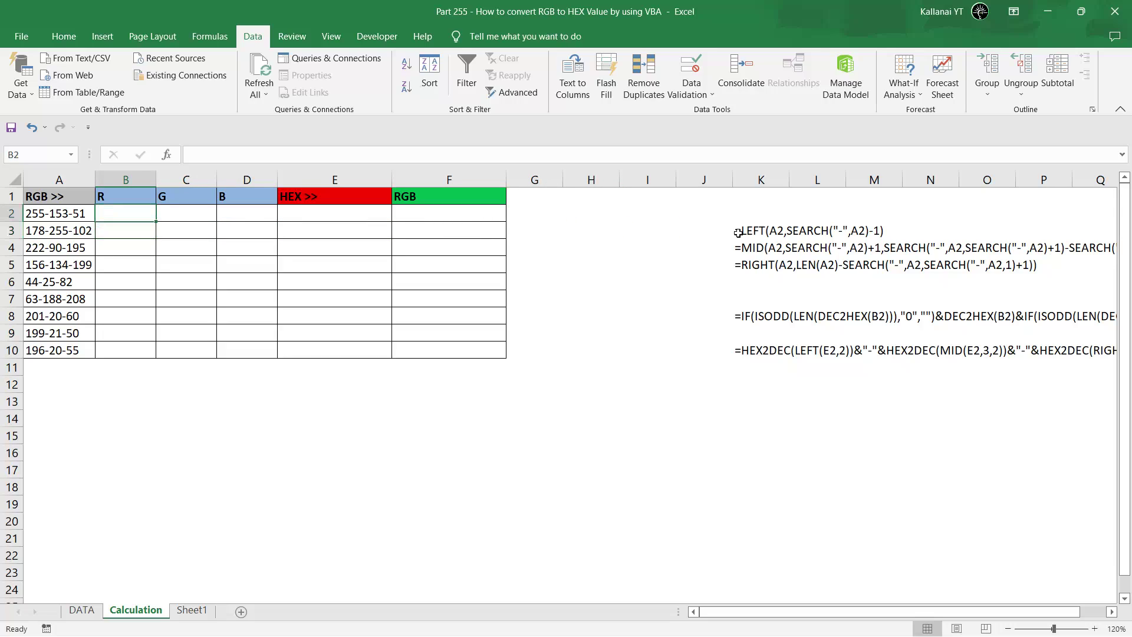
{"action": "key", "text": "ctrl+v"}
{"action": "key", "text": "Right"}
{"action": "key", "text": "Right"}
{"action": "key", "text": "Right"}
{"action": "key", "text": "Right"}
{"action": "key", "text": "Right"}
{"action": "key", "text": "Right"}
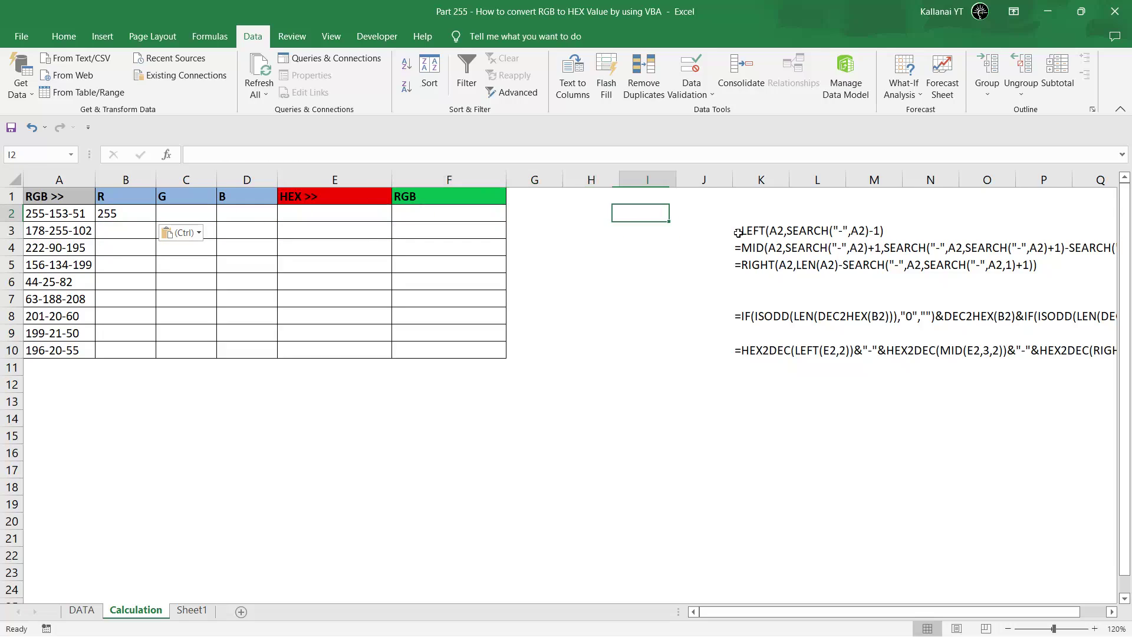
{"action": "key", "text": "Right"}
{"action": "key", "text": "Right"}
{"action": "key", "text": "Right"}
Copy the MID formula from K4 into C2 to extract G (153).
{"action": "key", "text": "Left"}
{"action": "key", "text": "Down"}
{"action": "key", "text": "Down"}
{"action": "key", "text": "F2"}
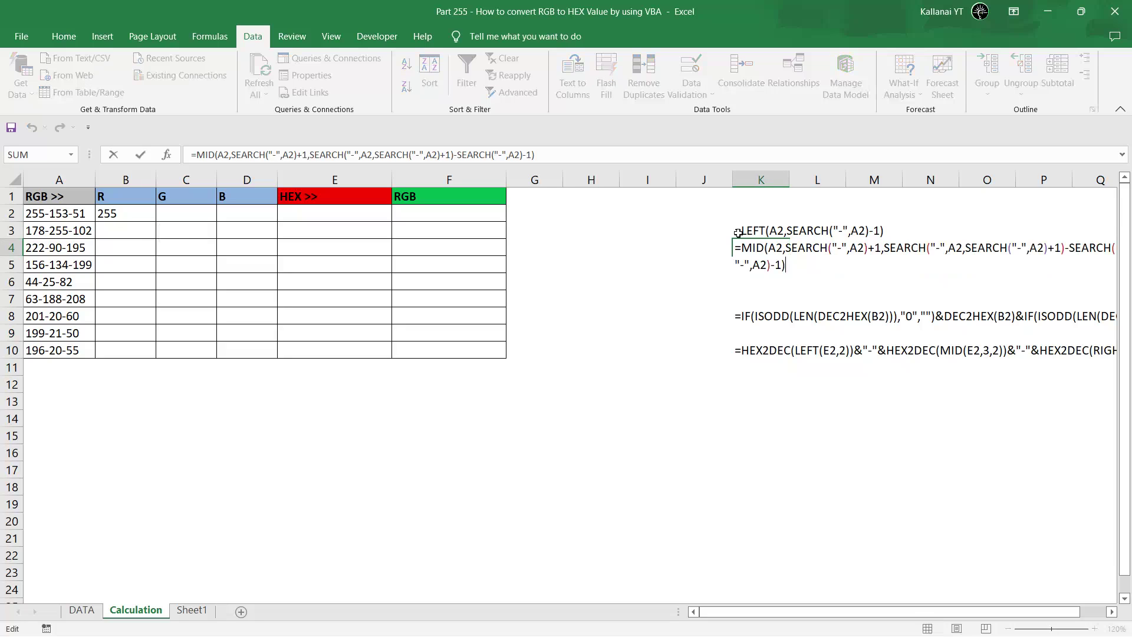
{"action": "key", "text": "ctrl+shift+Home"}
{"action": "key", "text": "ctrl+c"}
{"action": "key", "text": "Escape"}
{"action": "key", "text": "Left"}
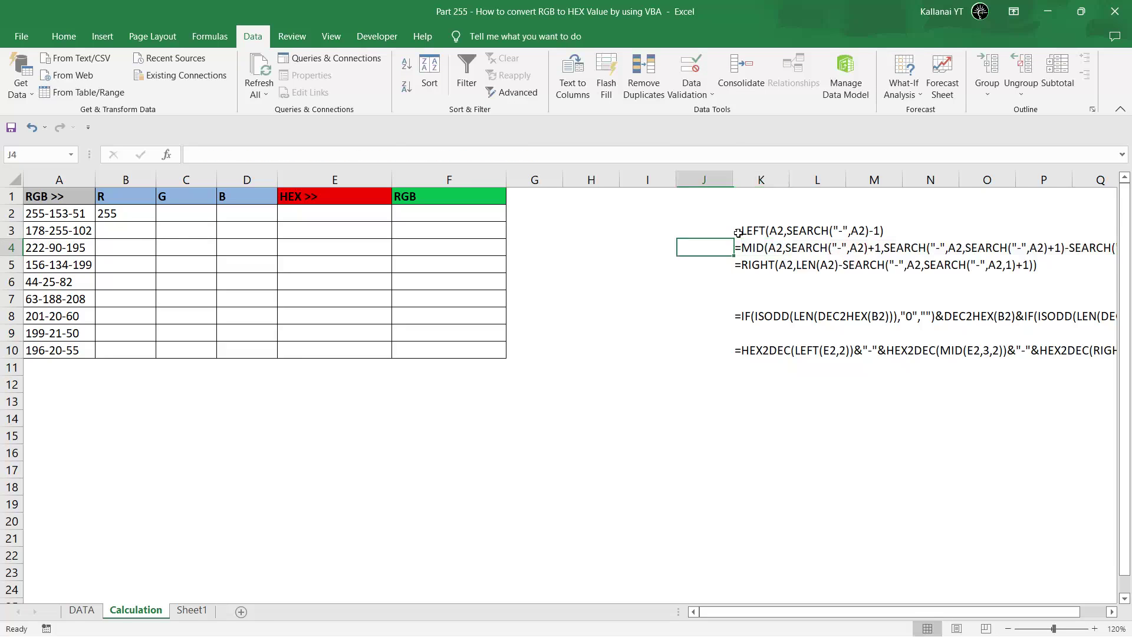
{"action": "key", "text": "Left"}
{"action": "key", "text": "Left"}
{"action": "key", "text": "Left"}
{"action": "key", "text": "Left"}
{"action": "key", "text": "Left"}
{"action": "key", "text": "Left"}
{"action": "key", "text": "Up"}
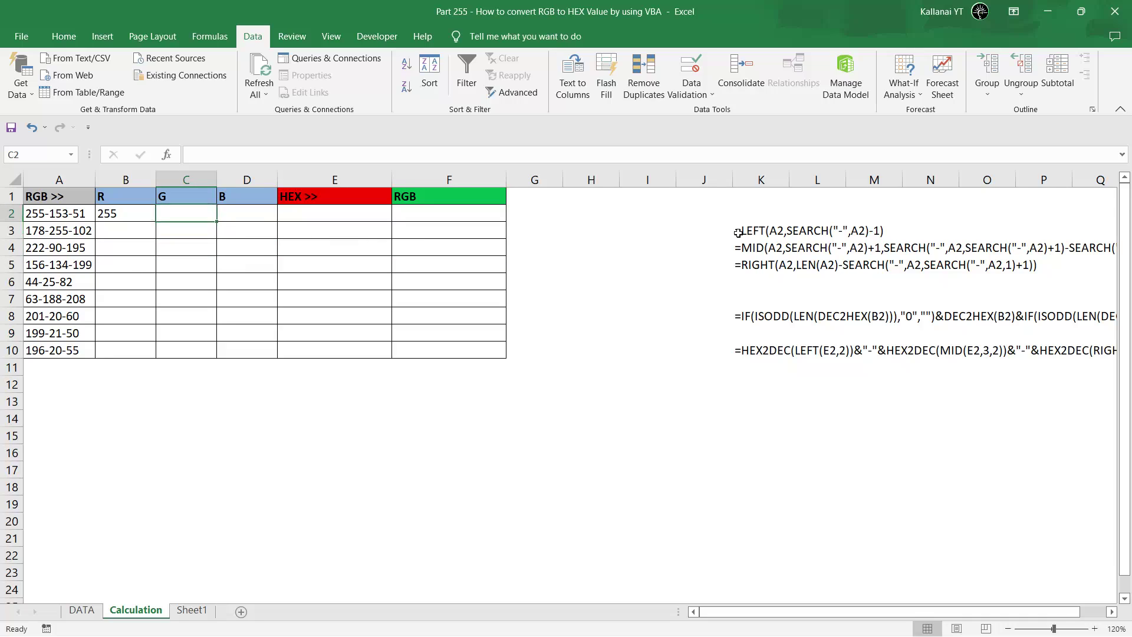
{"action": "key", "text": "ctrl+v"}
{"action": "key", "text": "Right"}
{"action": "key", "text": "Right"}
{"action": "key", "text": "Right"}
{"action": "key", "text": "Right"}
{"action": "key", "text": "Right"}
{"action": "key", "text": "Right"}
{"action": "key", "text": "Right"}
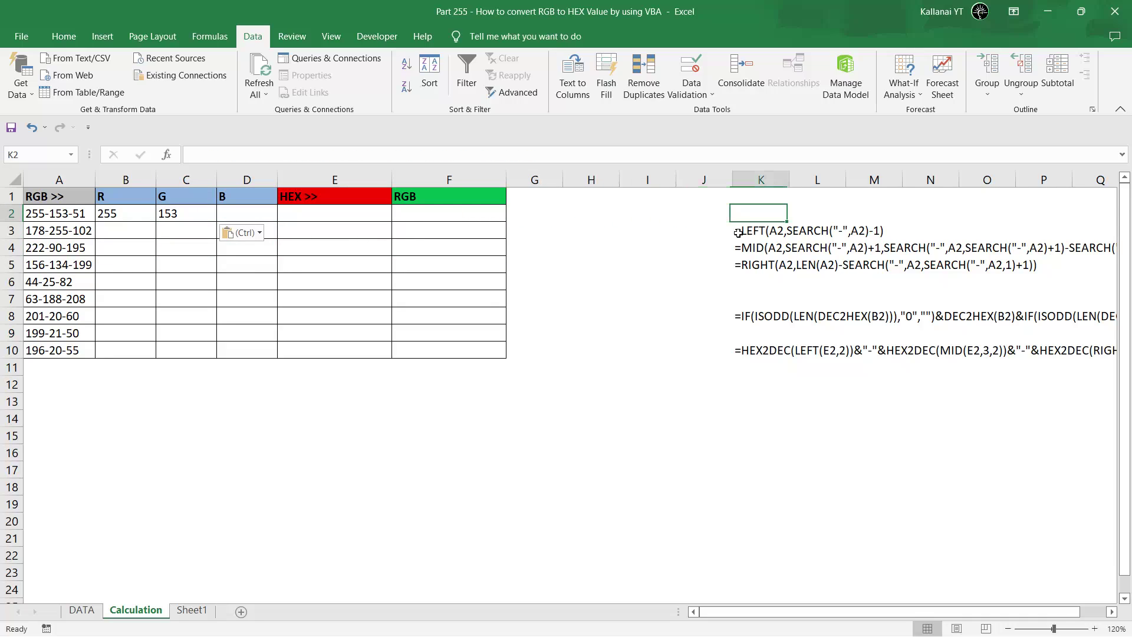
Copy the RIGHT formula from K5 into D2 to extract B (51).
{"action": "key", "text": "Down"}
{"action": "key", "text": "Down"}
{"action": "key", "text": "Down"}
{"action": "key", "text": "F2"}
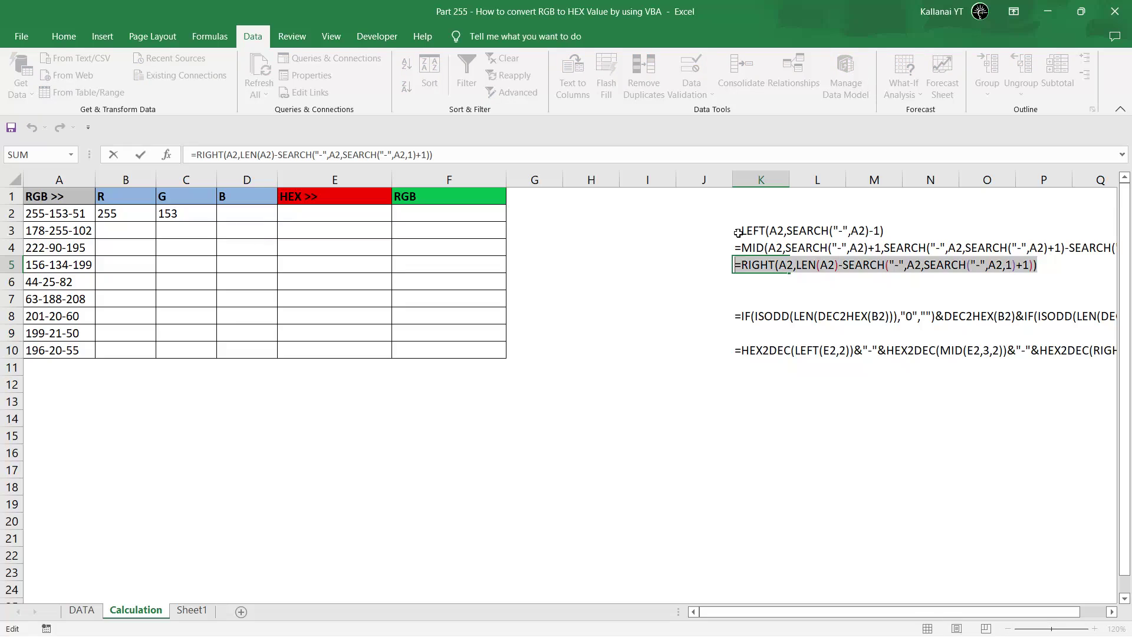
{"action": "key", "text": "Escape"}
{"action": "key", "text": "Left"}
{"action": "key", "text": "Left"}
{"action": "key", "text": "Left"}
{"action": "key", "text": "Left"}
{"action": "key", "text": "Left"}
{"action": "key", "text": "Left"}
{"action": "key", "text": "Left"}
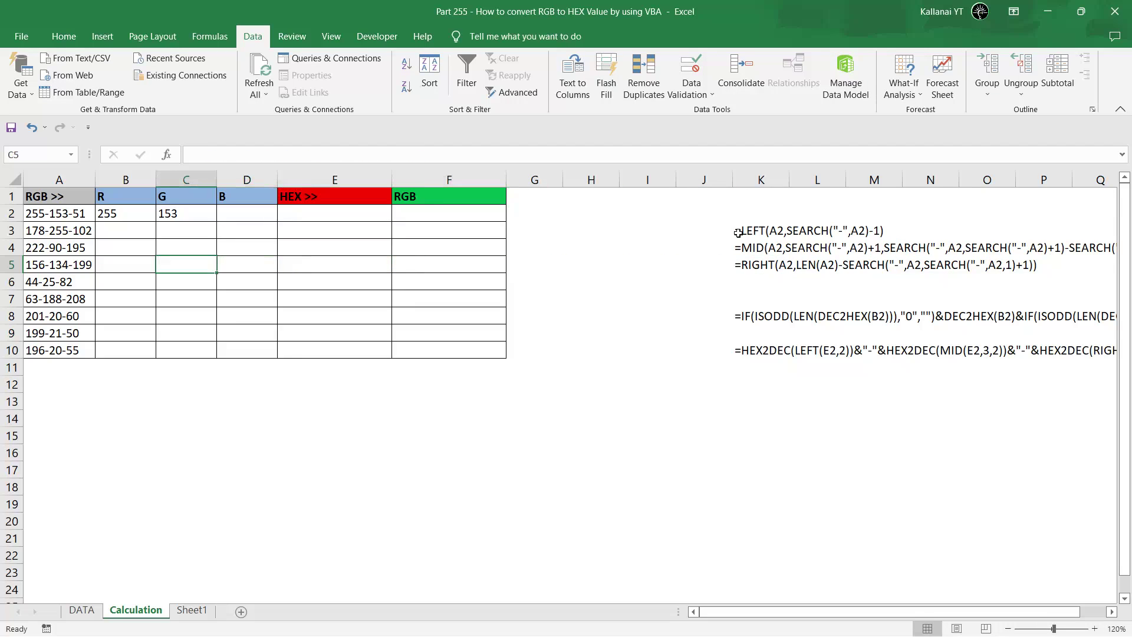
{"action": "key", "text": "Left"}
{"action": "key", "text": "Up"}
{"action": "key", "text": "Up"}
{"action": "key", "text": "Up"}
{"action": "key", "text": "Right"}
{"action": "type", "text": "=RIGHT(A2,LEN(A2)-SEARCH(\"-\",A2,SEARCH(\"-\",A2,1)+1))"}
{"action": "key", "text": "Right"}
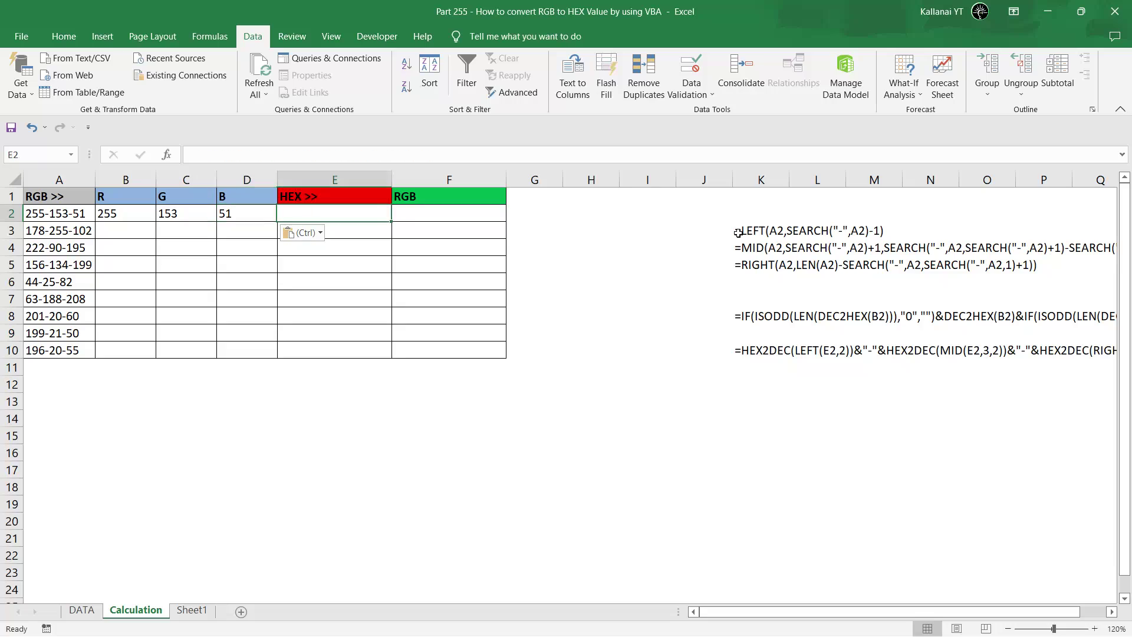
{"action": "key", "text": "Right"}
{"action": "key", "text": "Right"}
{"action": "key", "text": "Right"}
{"action": "key", "text": "Right"}
{"action": "key", "text": "Right"}
{"action": "key", "text": "Right"}
Copy the HEX-building formula from K8 into E2, giving FF9933.
{"action": "key", "text": "Down"}
{"action": "key", "text": "Down"}
{"action": "key", "text": "Down"}
{"action": "key", "text": "Down"}
{"action": "key", "text": "Down"}
{"action": "key", "text": "Down"}
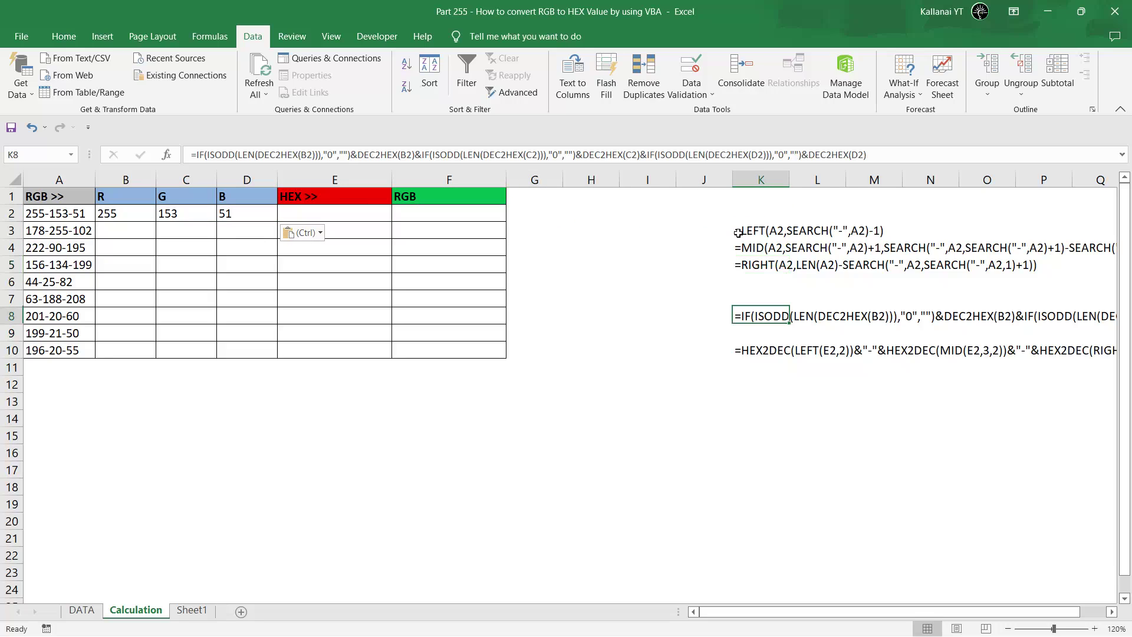
{"action": "key", "text": "F2"}
{"action": "key", "text": "shift+Up"}
{"action": "key", "text": "shift+Up"}
{"action": "key", "text": "shift+Home"}
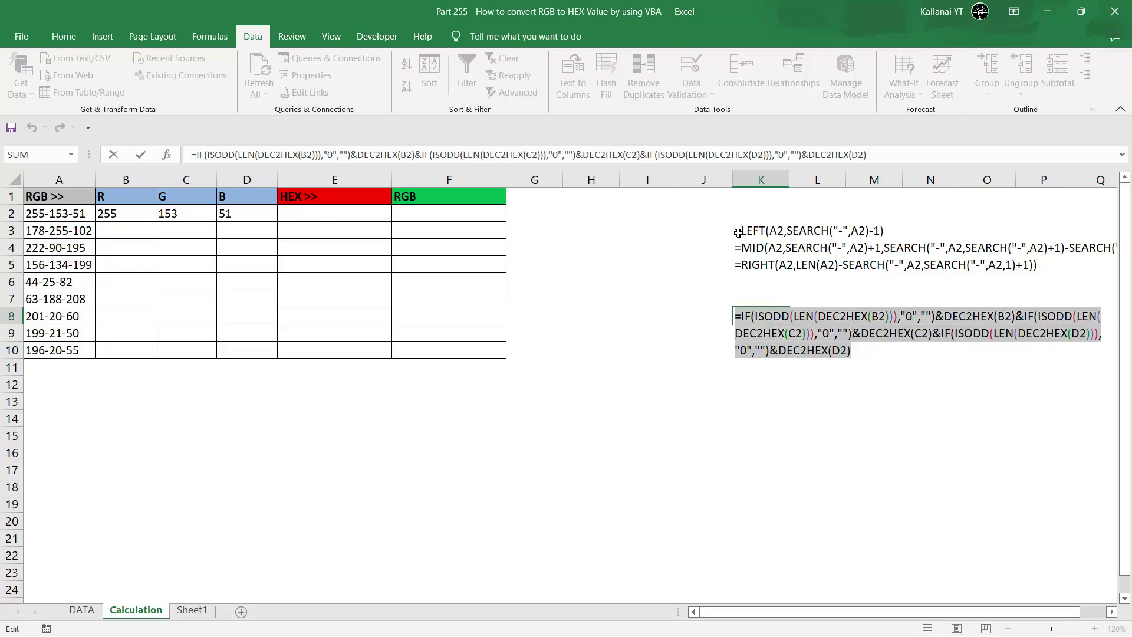
{"action": "key", "text": "ctrl+c"}
{"action": "key", "text": "Escape"}
{"action": "key", "text": "Left"}
{"action": "key", "text": "Left"}
{"action": "key", "text": "Left"}
{"action": "key", "text": "Left"}
{"action": "key", "text": "Left"}
{"action": "key", "text": "Left"}
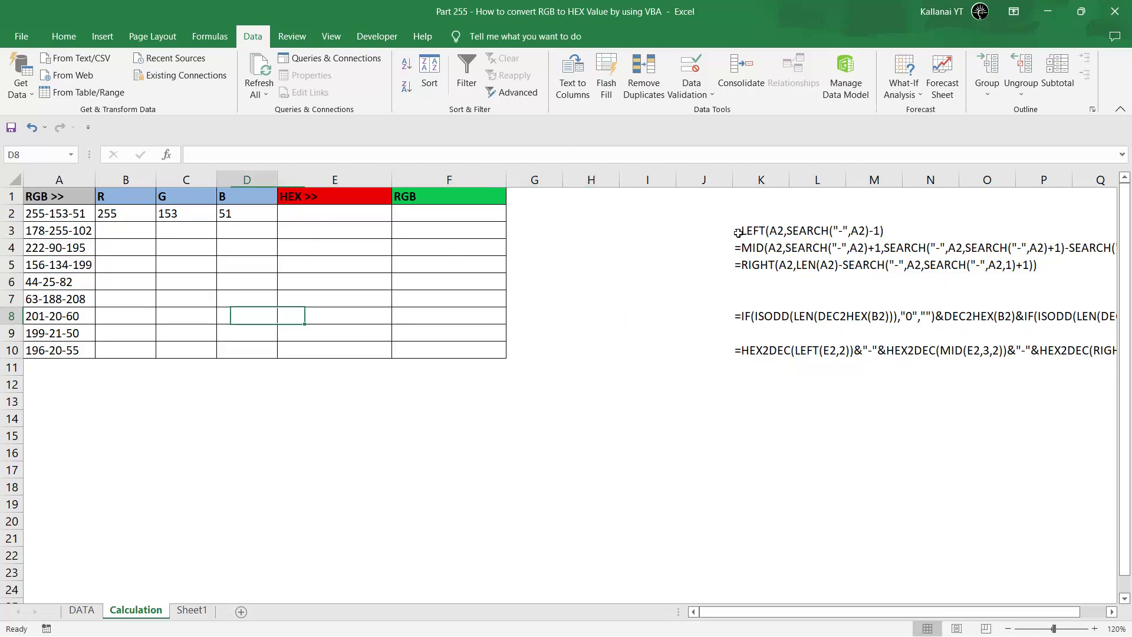
{"action": "key", "text": "ctrl+Up"}
{"action": "key", "text": "Down"}
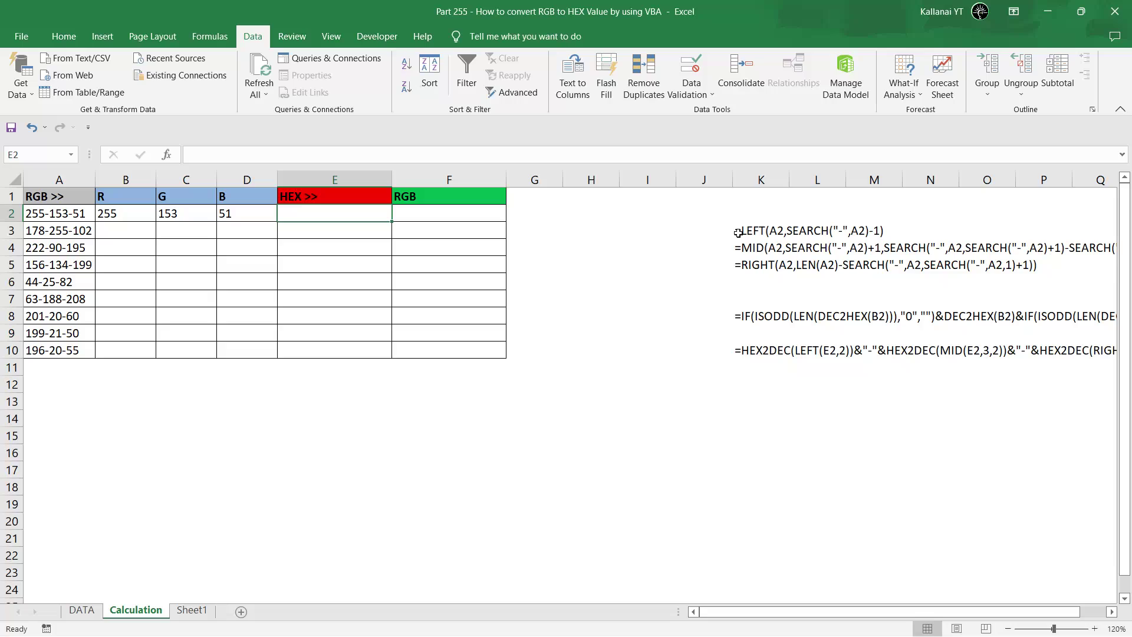
{"action": "key", "text": "ctrl+v"}
{"action": "key", "text": "Right"}
{"action": "key", "text": "Right"}
{"action": "key", "text": "Right"}
{"action": "key", "text": "Right"}
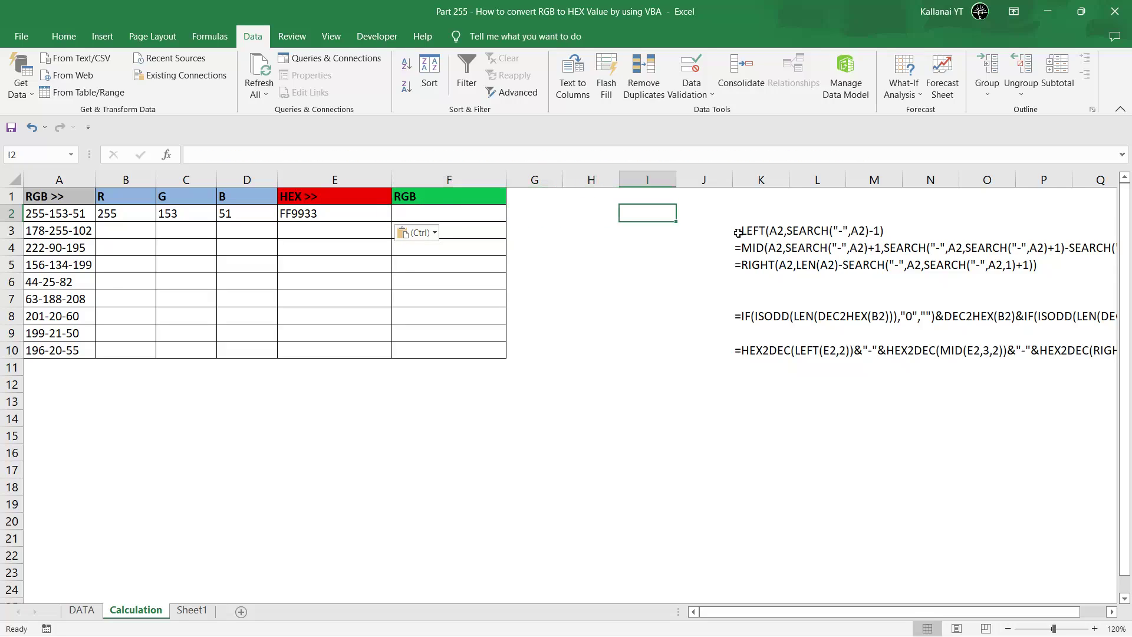
{"action": "key", "text": "Right"}
{"action": "key", "text": "Right"}
Copy the HEX2DEC formula from K10 into F2, giving 255-153-51, and select the row's formulas.
{"action": "key", "text": "ctrl+Down"}
{"action": "key", "text": "ctrl+Down"}
{"action": "key", "text": "ctrl+Down"}
{"action": "key", "text": "ctrl+Down"}
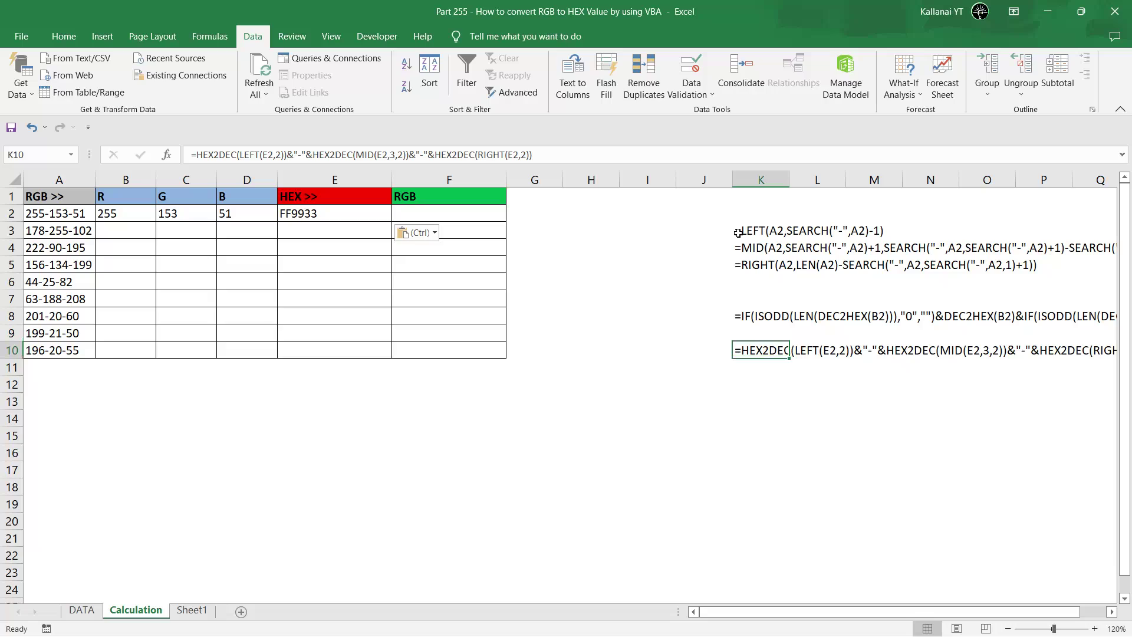
{"action": "key", "text": "F2"}
{"action": "key", "text": "ctrl+shift+Home"}
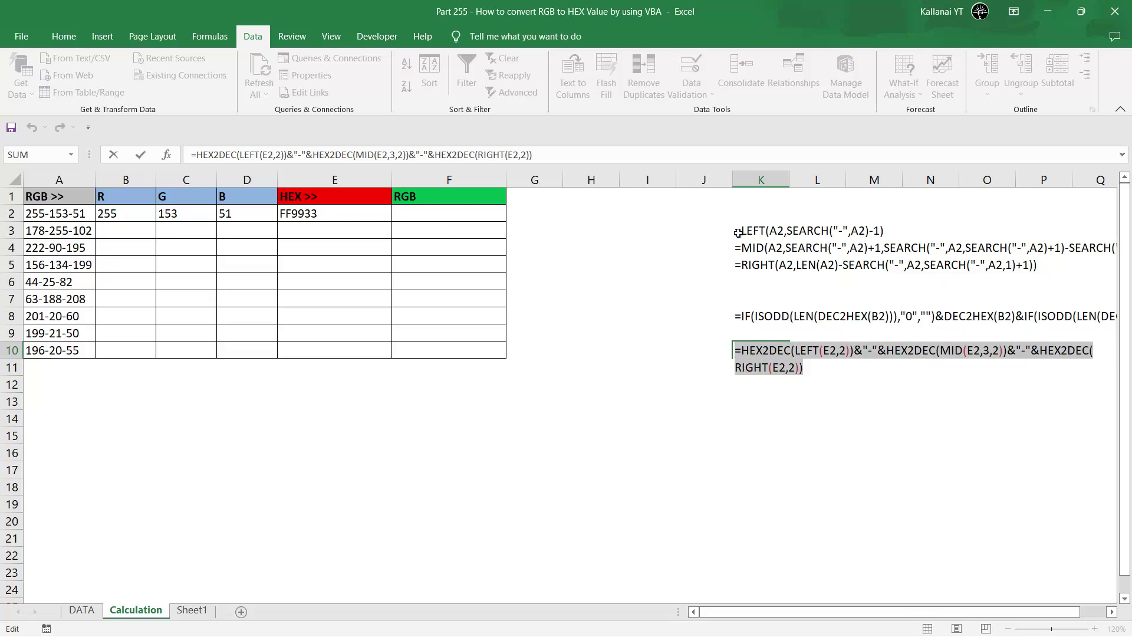
{"action": "key", "text": "ctrl+c"}
{"action": "key", "text": "Escape"}
{"action": "key", "text": "Left"}
{"action": "key", "text": "Left"}
{"action": "key", "text": "Left"}
{"action": "key", "text": "Left"}
{"action": "key", "text": "Left"}
{"action": "key", "text": "Up"}
{"action": "key", "text": "Up"}
{"action": "key", "text": "Up"}
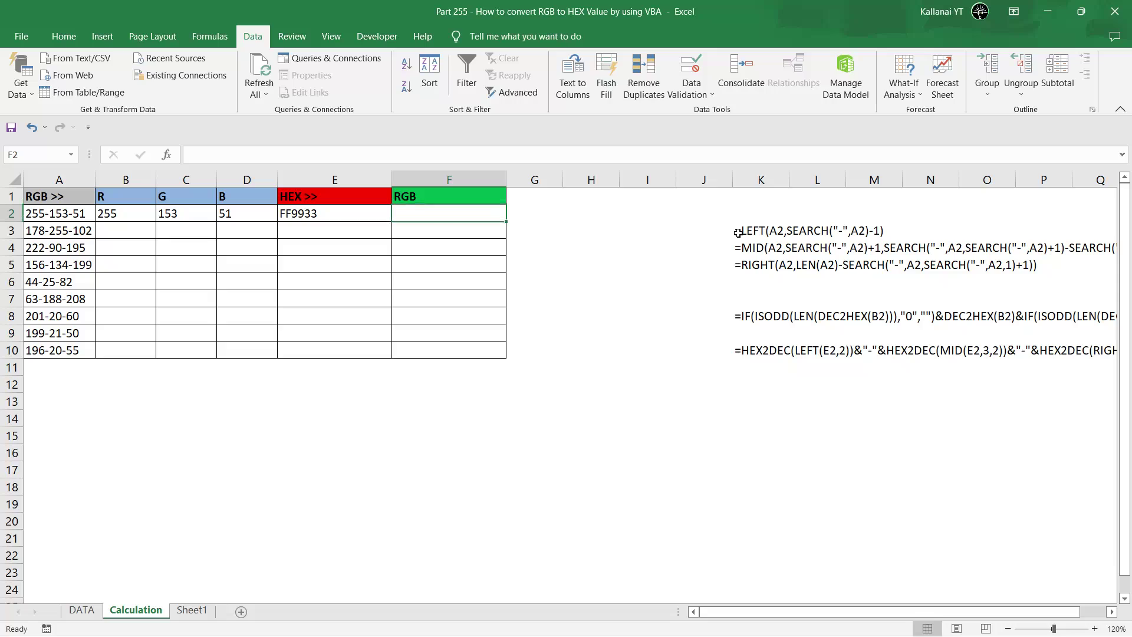
{"action": "key", "text": "ctrl+v"}
{"action": "key", "text": "shift+Left"}
{"action": "key", "text": "shift+Left"}
{"action": "key", "text": "shift+Left"}
{"action": "key", "text": "shift+Left"}
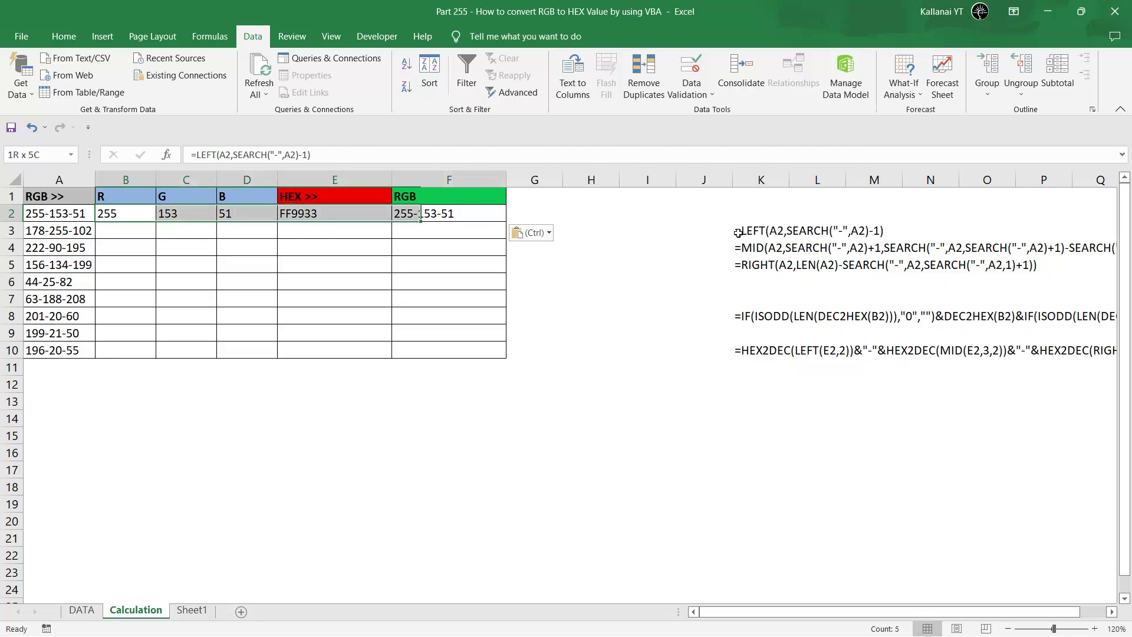
Fill the row-2 conversion formulas down through row 10 with Ctrl+D.
{"action": "key", "text": "shift+Down"}
{"action": "key", "text": "shift+Down"}
{"action": "key", "text": "shift+Down"}
{"action": "key", "text": "shift+Down"}
{"action": "key", "text": "shift+Down"}
{"action": "key", "text": "shift+Down"}
{"action": "key", "text": "shift+Down"}
{"action": "key", "text": "shift+Down"}
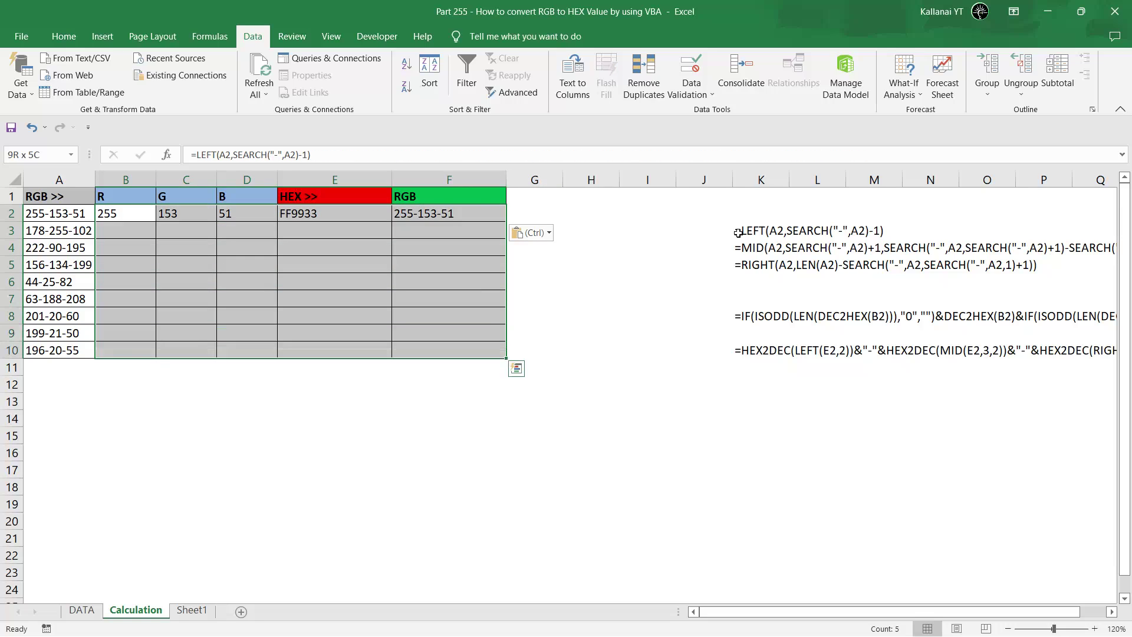
{"action": "key", "text": "ctrl+d"}
{"action": "key", "text": "Right"}
{"action": "key", "text": "Right"}
{"action": "key", "text": "Left"}
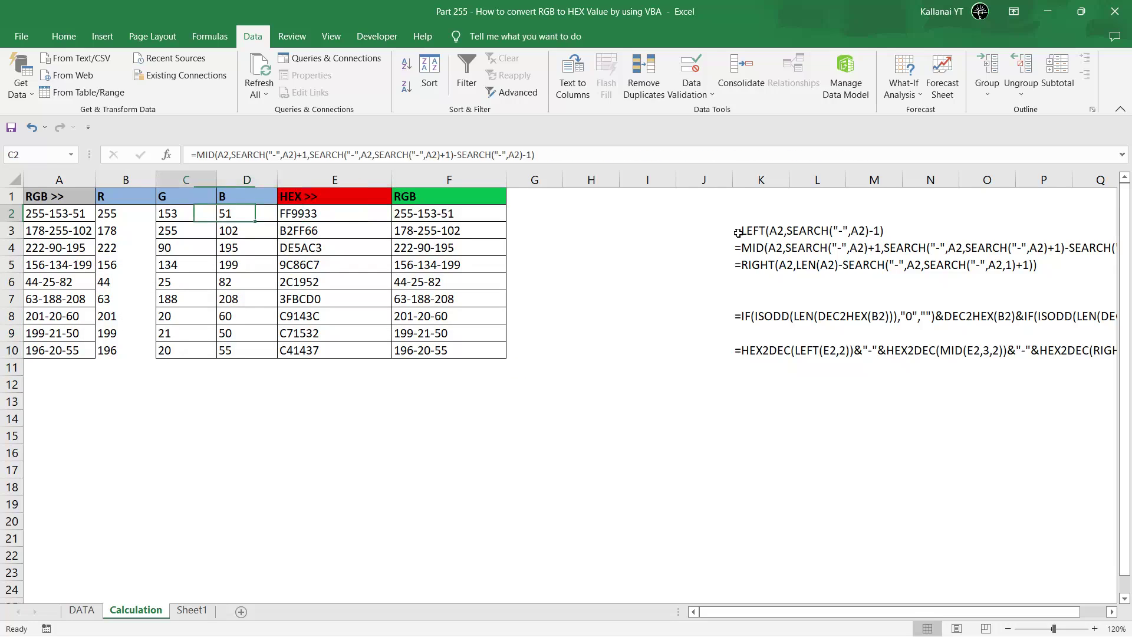
Apply All Borders to the table A2:F10 and check the filled formulas in D5 and C3.
{"action": "key", "text": "Left"}
{"action": "key", "text": "Left"}
{"action": "key", "text": "ctrl+shift+Right"}
{"action": "key", "text": "ctrl+shift+Down"}
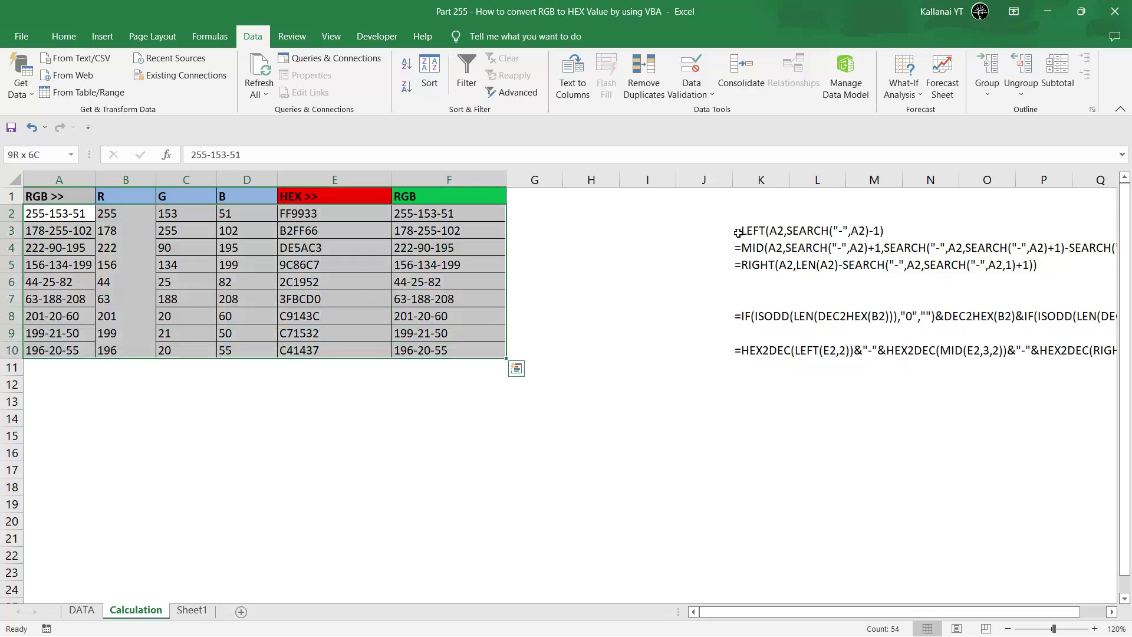
{"action": "left_click", "coordinate": [64, 36]}
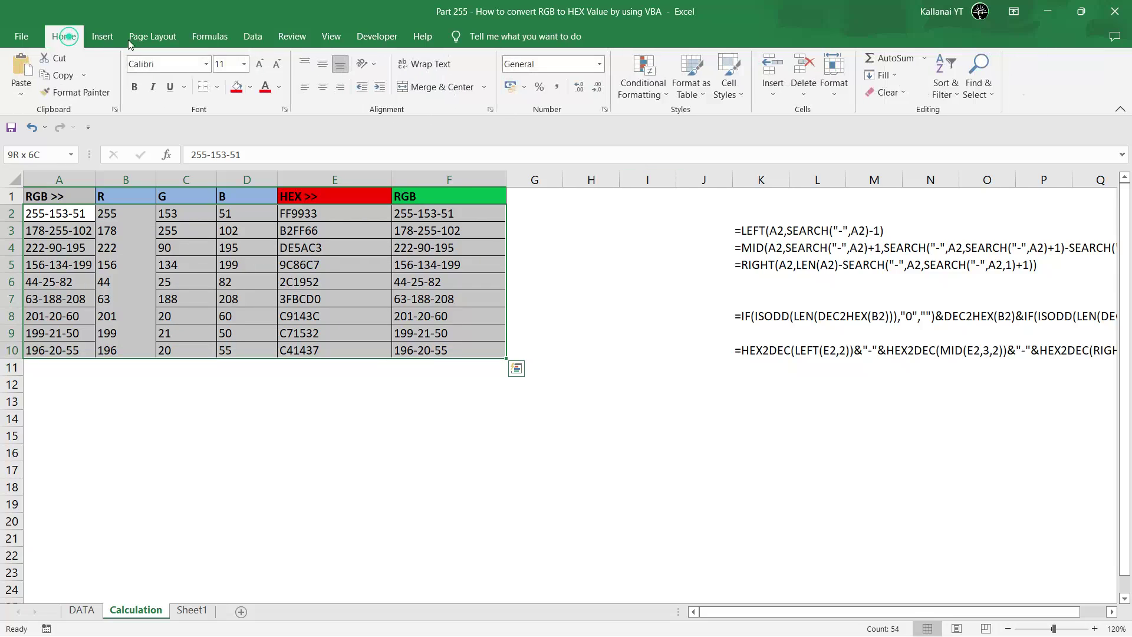
{"action": "left_click", "coordinate": [218, 88]}
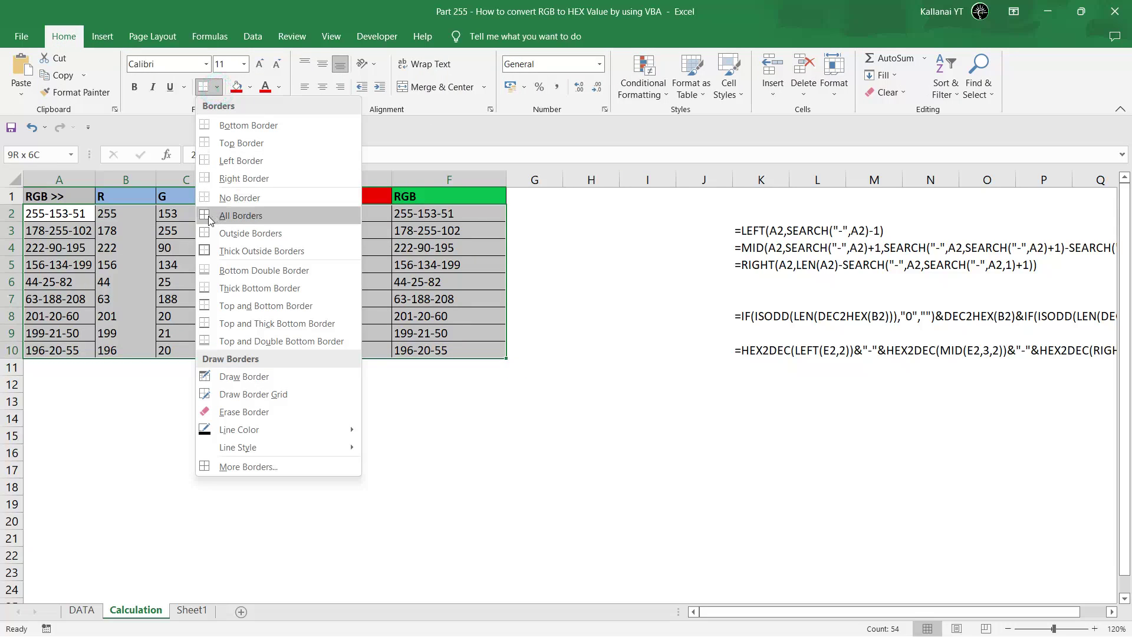
{"action": "left_click", "coordinate": [212, 216]}
{"action": "left_click", "coordinate": [229, 266]}
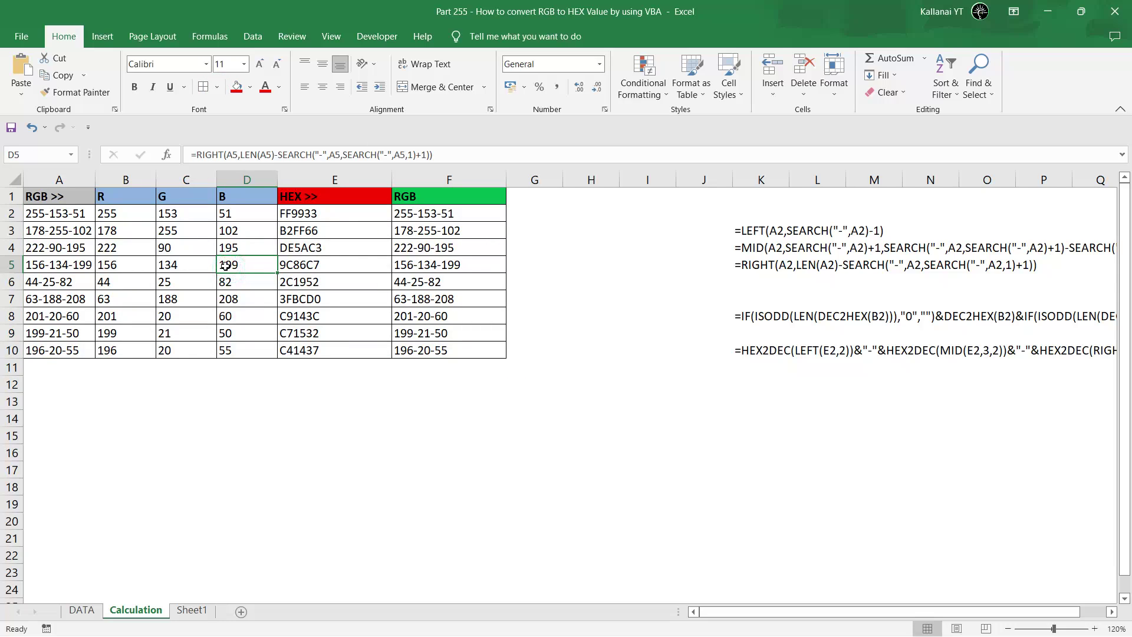
{"action": "left_click", "coordinate": [193, 231]}
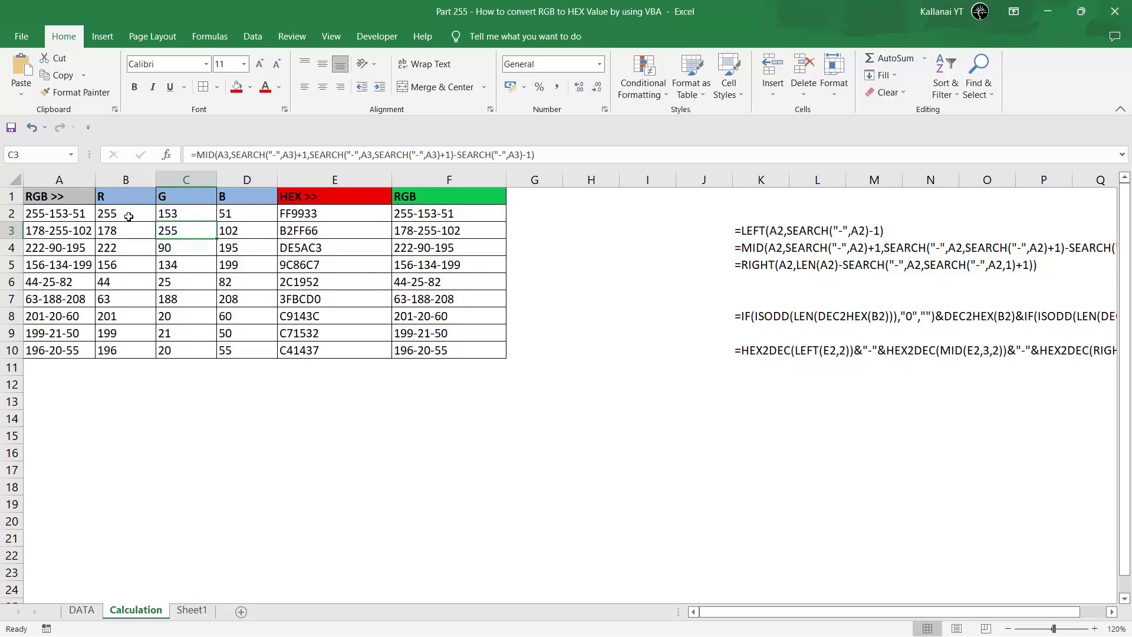
{"action": "left_click", "coordinate": [48, 178]}
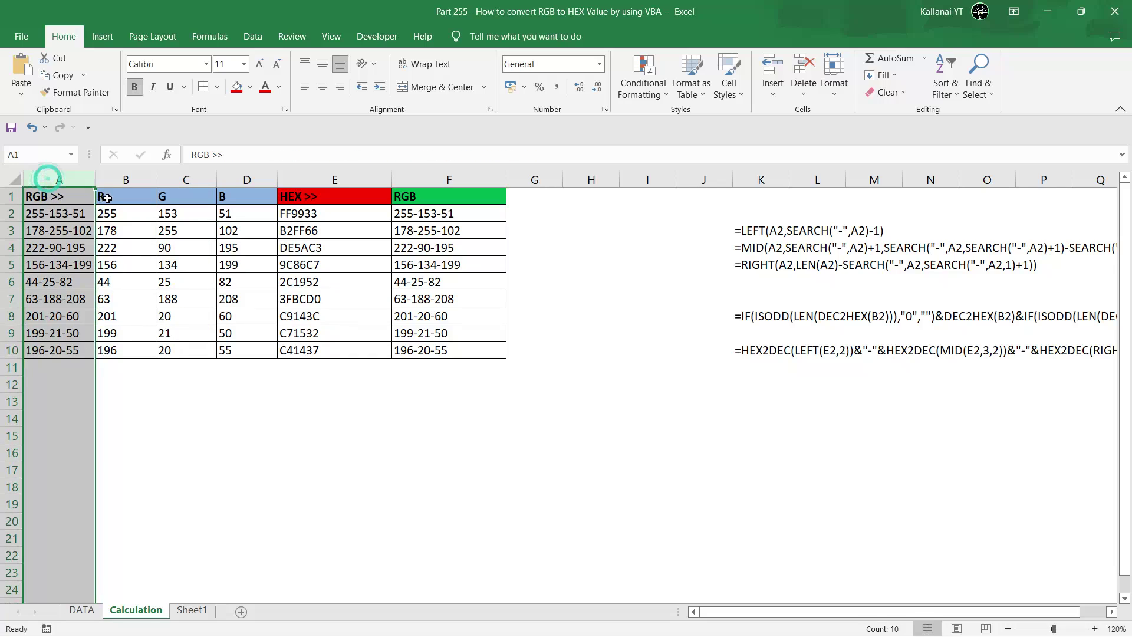
Walk through the R, G, B columns and explain the HEX formula in E2 and HEX-to-RGB formula in F2.
{"action": "left_click", "coordinate": [115, 180]}
{"action": "left_click_drag", "start_coordinate": [116, 184], "coordinate": [242, 199]}
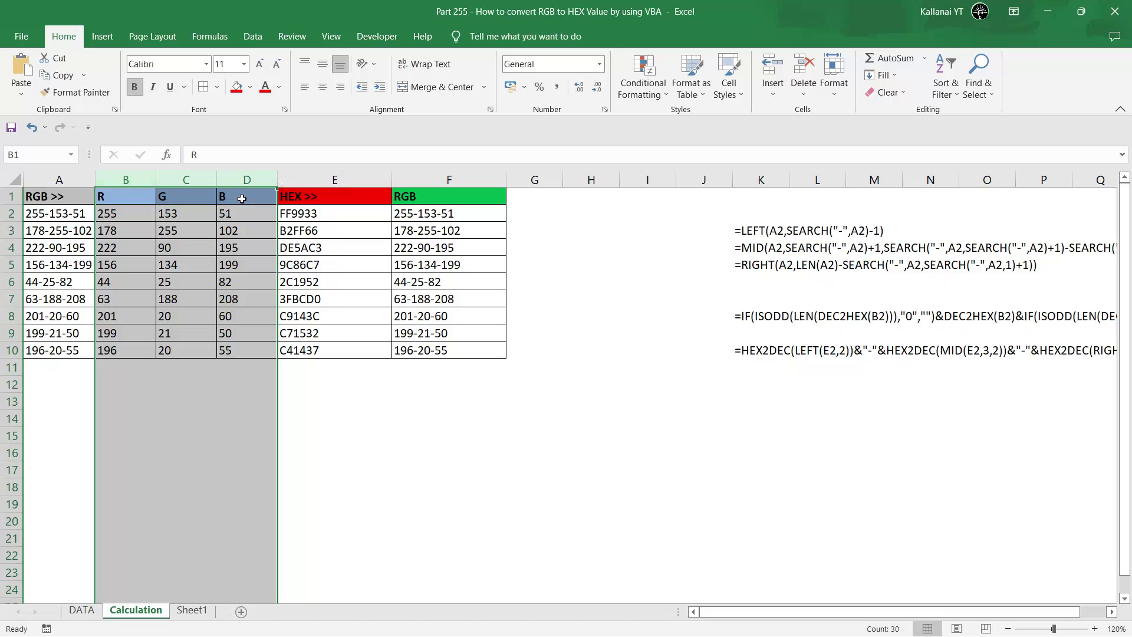
{"action": "left_click", "coordinate": [306, 213]}
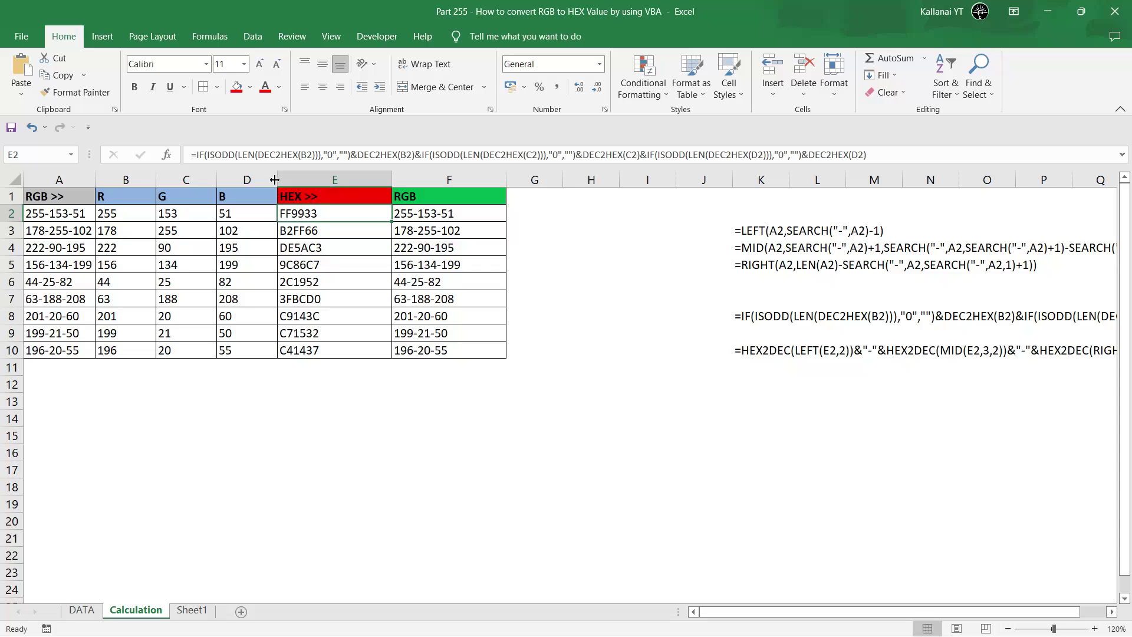
{"action": "left_click_drag", "start_coordinate": [192, 154], "coordinate": [909, 152]}
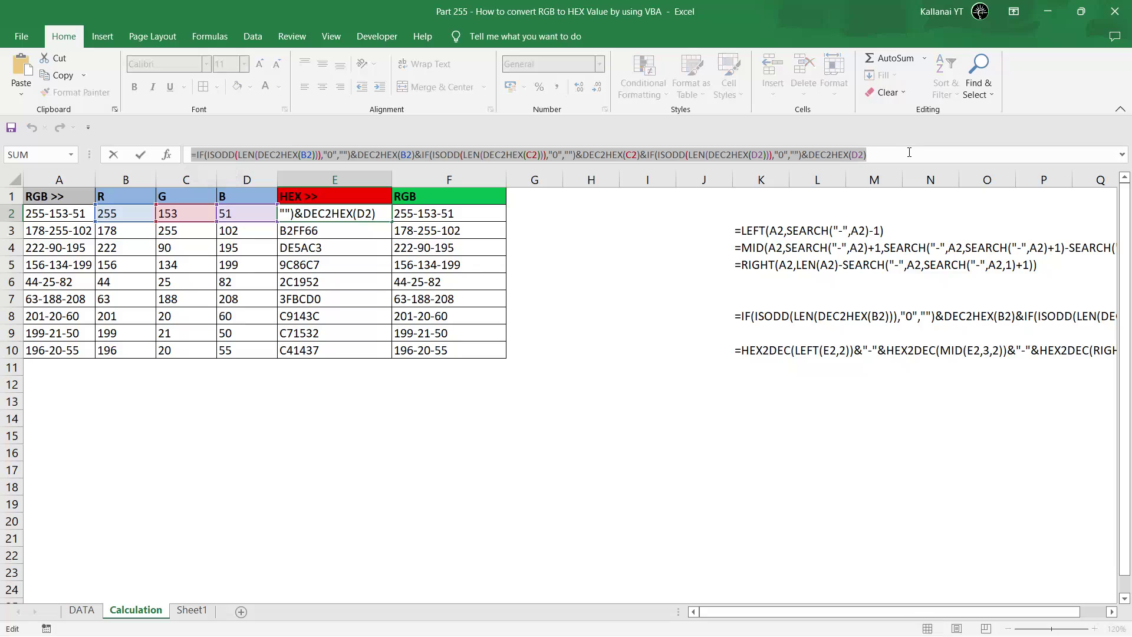
{"action": "key", "text": "Escape"}
{"action": "key", "text": "Right"}
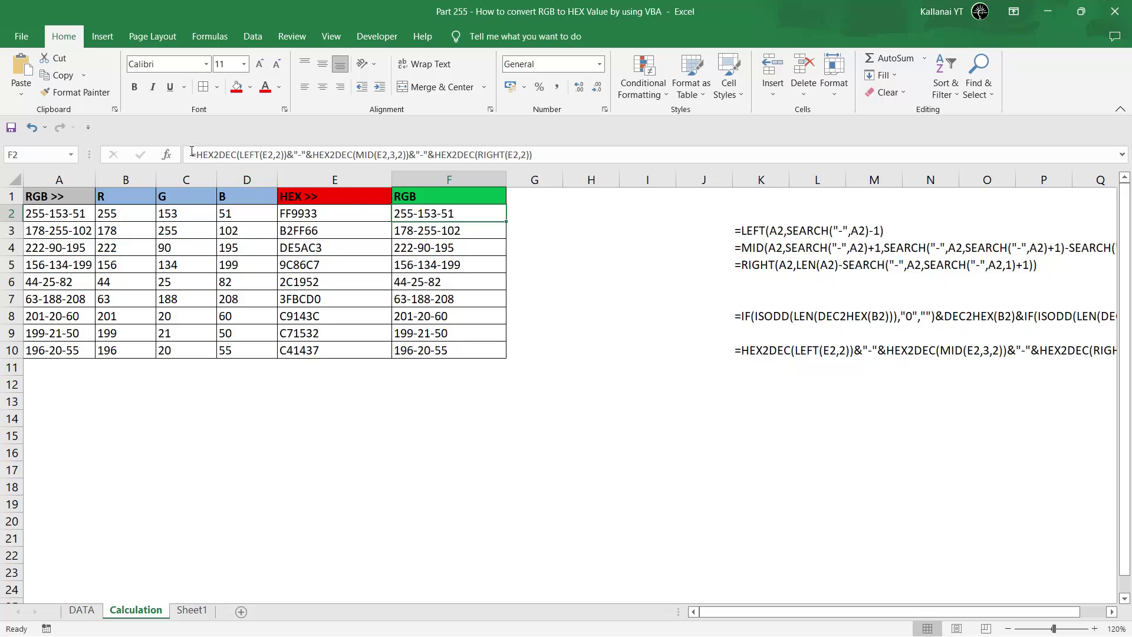
{"action": "left_click_drag", "start_coordinate": [193, 154], "coordinate": [557, 145]}
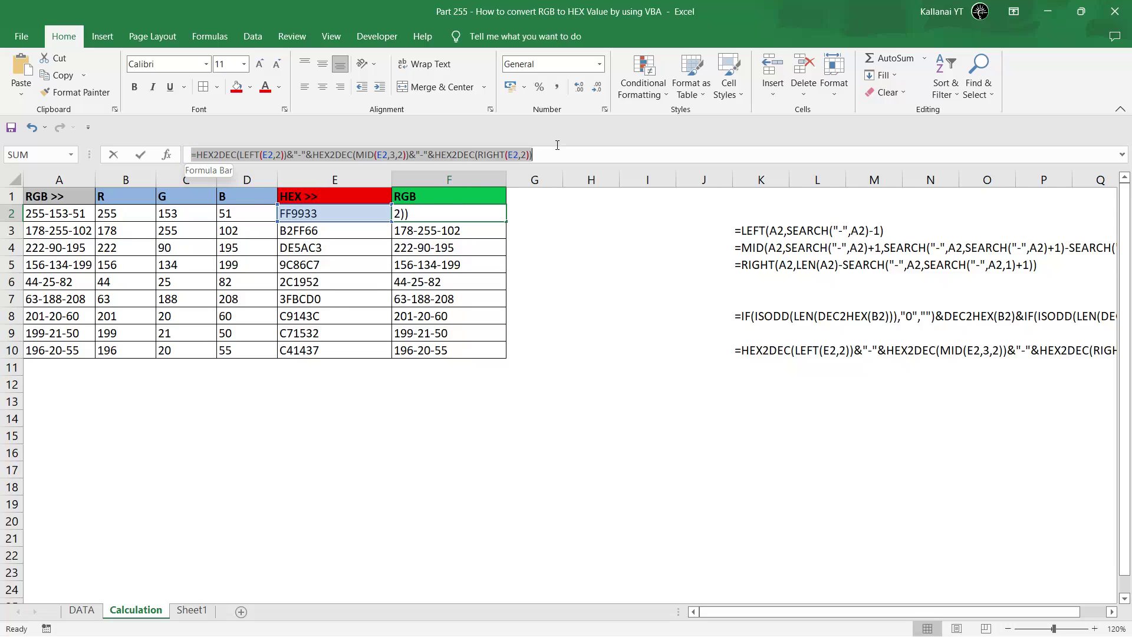
{"action": "key", "text": "Escape"}
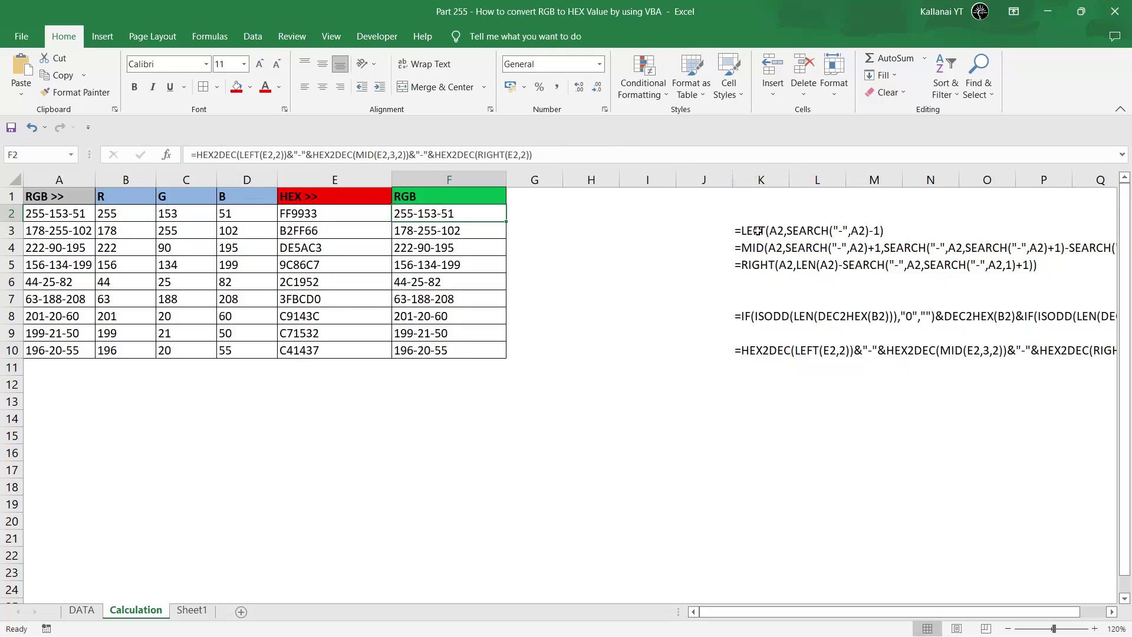
Review the LEFT/MID helper formulas in column K and C2, then go to the DATA sheet.
{"action": "left_click", "coordinate": [753, 231]}
{"action": "key", "text": "shift+Down"}
{"action": "key", "text": "shift+Down"}
{"action": "key", "text": "shift+Down"}
{"action": "key", "text": "shift+Down"}
{"action": "key", "text": "shift+Down"}
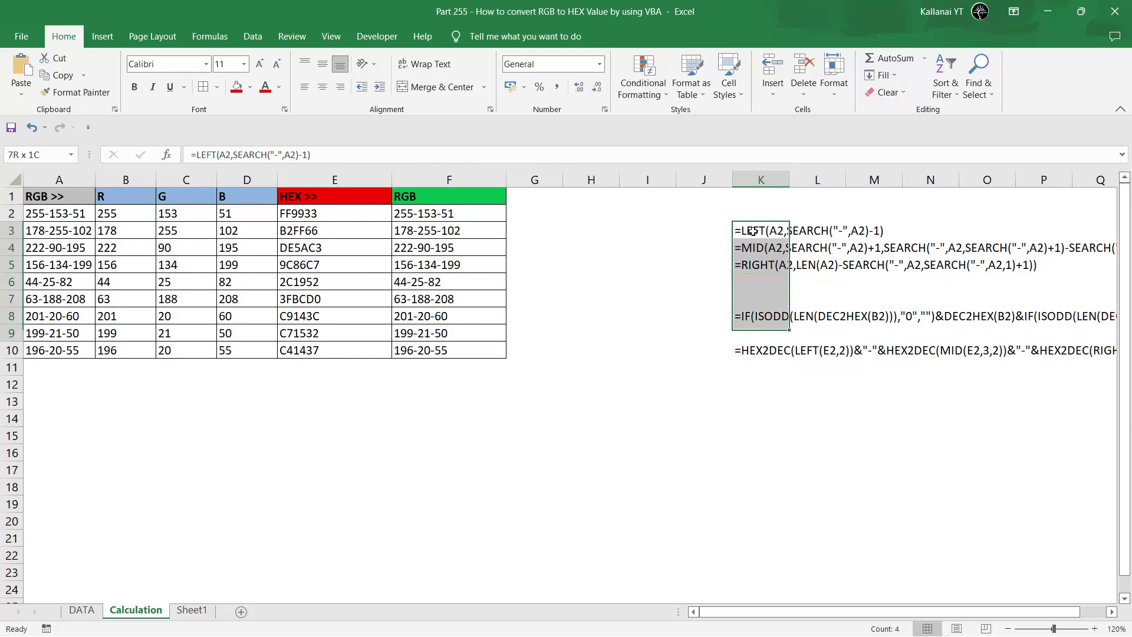
{"action": "key", "text": "shift+Down"}
{"action": "key", "text": "shift+Down"}
{"action": "key", "text": "shift+Up"}
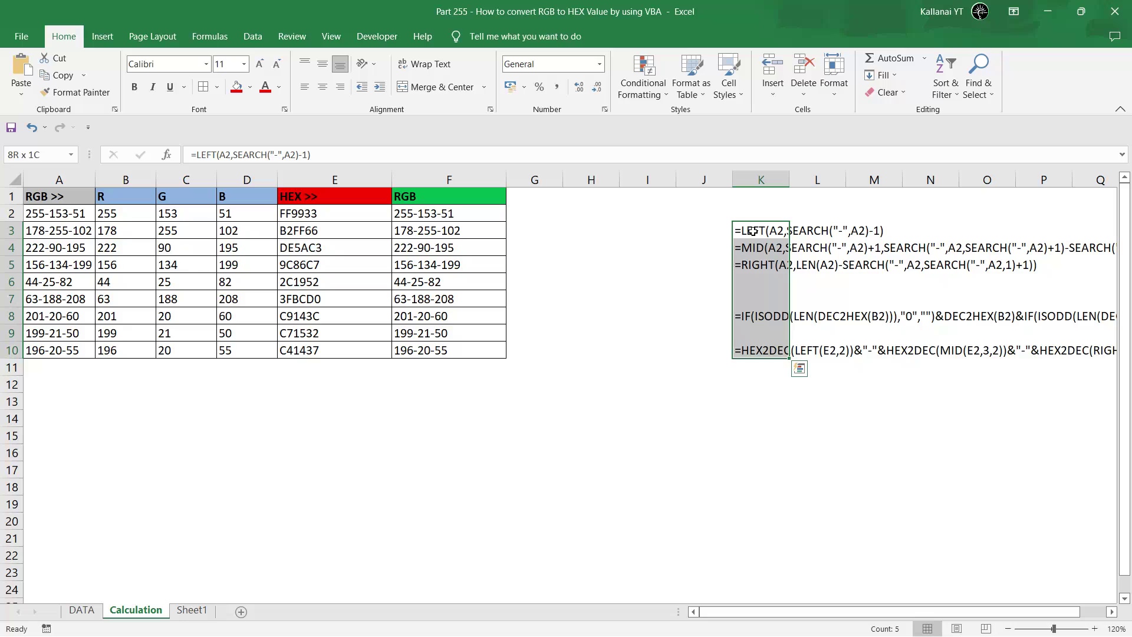
{"action": "key", "text": "Left"}
{"action": "key", "text": "Left"}
{"action": "key", "text": "Right"}
{"action": "key", "text": "Right"}
{"action": "key", "text": "Right"}
{"action": "key", "text": "Right"}
{"action": "key", "text": "Right"}
{"action": "key", "text": "Right"}
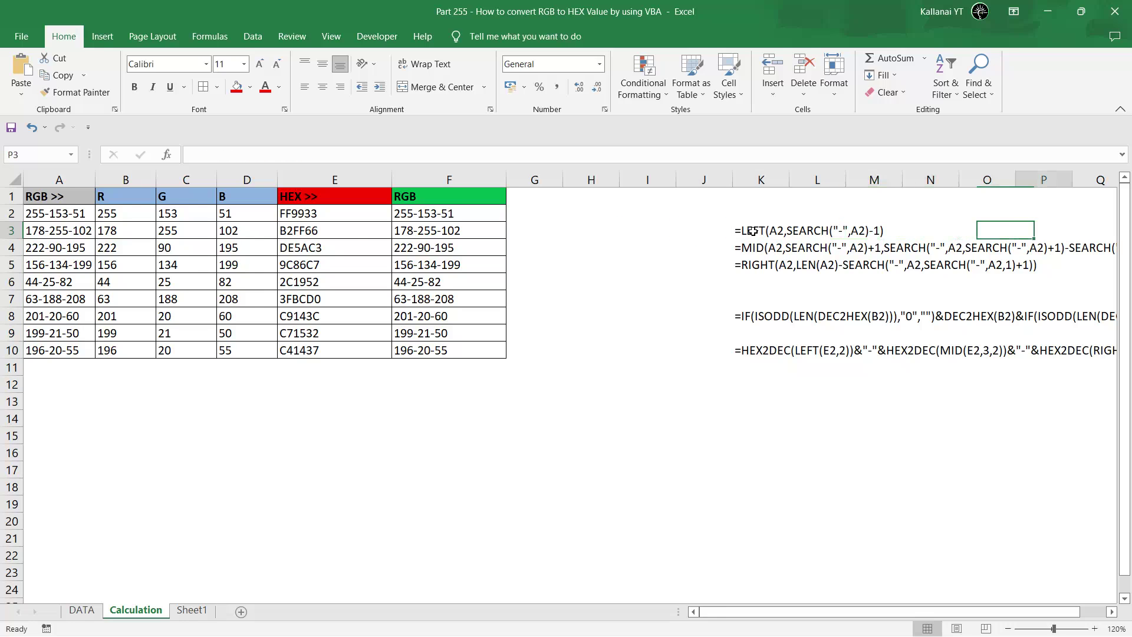
{"action": "key", "text": "Right"}
{"action": "key", "text": "Right"}
{"action": "key", "text": "Right"}
{"action": "key", "text": "Right"}
{"action": "key", "text": "Right"}
{"action": "key", "text": "Right"}
{"action": "key", "text": "Right"}
{"action": "key", "text": "Right"}
{"action": "key", "text": "Right"}
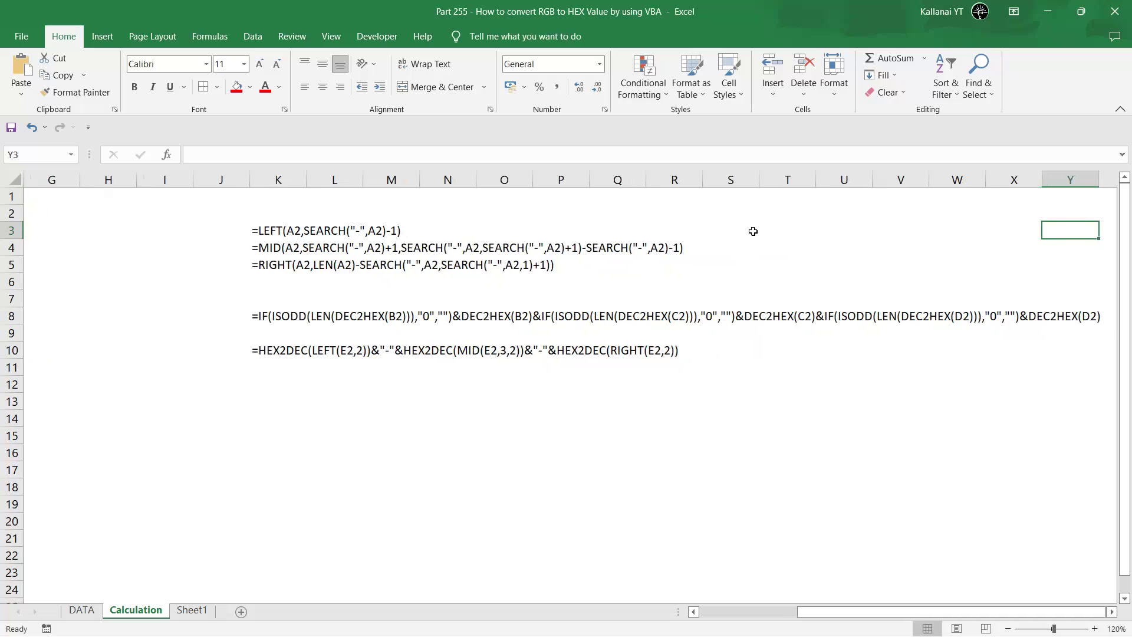
{"action": "key", "text": "Right"}
{"action": "key", "text": "Right"}
{"action": "key", "text": "Left"}
{"action": "key", "text": "Left"}
{"action": "key", "text": "Left"}
{"action": "key", "text": "Left"}
{"action": "key", "text": "Left"}
{"action": "key", "text": "Left"}
{"action": "key", "text": "Left"}
{"action": "key", "text": "Left"}
{"action": "key", "text": "Left"}
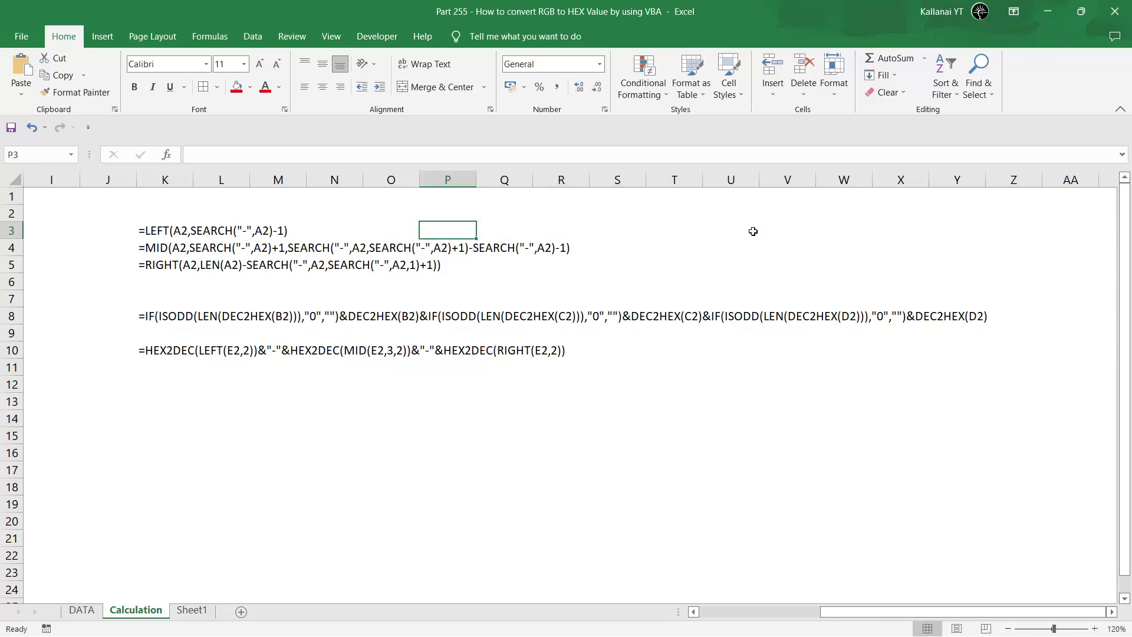
{"action": "key", "text": "Left"}
{"action": "key", "text": "Left"}
{"action": "key", "text": "Left"}
{"action": "key", "text": "Left"}
{"action": "key", "text": "Left"}
{"action": "key", "text": "Left"}
{"action": "key", "text": "Left"}
{"action": "key", "text": "Left"}
{"action": "key", "text": "Left"}
{"action": "key", "text": "Up"}
{"action": "key", "text": "Up"}
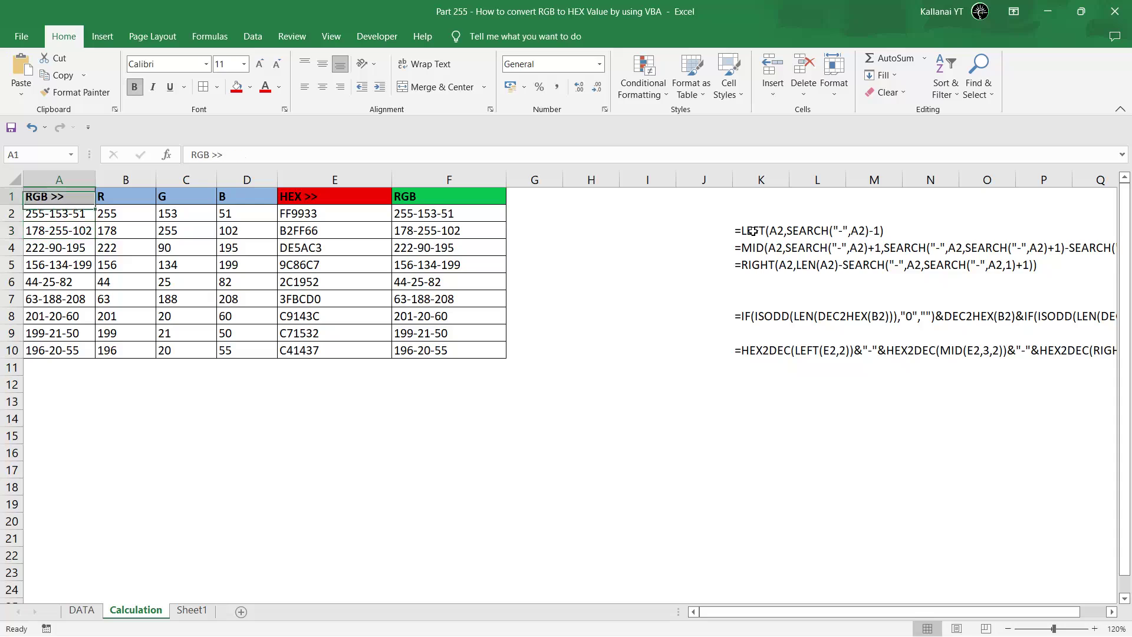
{"action": "key", "text": "Down"}
{"action": "key", "text": "Right"}
{"action": "key", "text": "Right"}
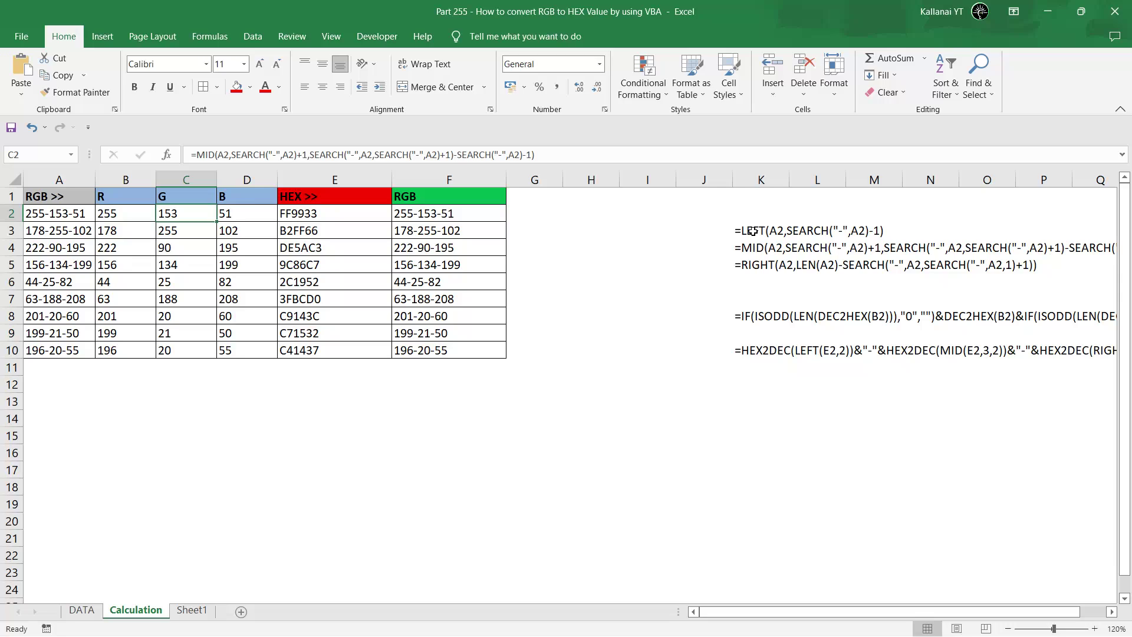
{"action": "key", "text": "ctrl+Page_Up"}
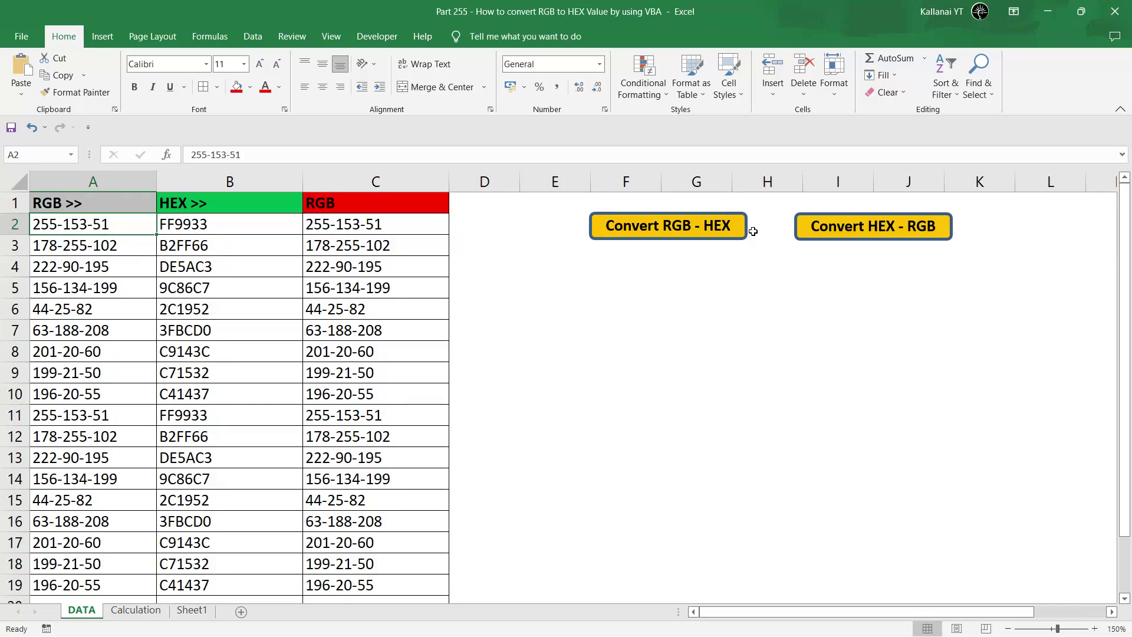
Reveal the results table and mark its RGB and FinalHEX columns.
{"action": "key", "text": "Right"}
{"action": "key", "text": "Right"}
{"action": "key", "text": "Right"}
{"action": "key", "text": "Right"}
{"action": "key", "text": "Right"}
{"action": "key", "text": "Right"}
{"action": "key", "text": "Right"}
{"action": "key", "text": "Right"}
{"action": "key", "text": "Right"}
{"action": "key", "text": "Right"}
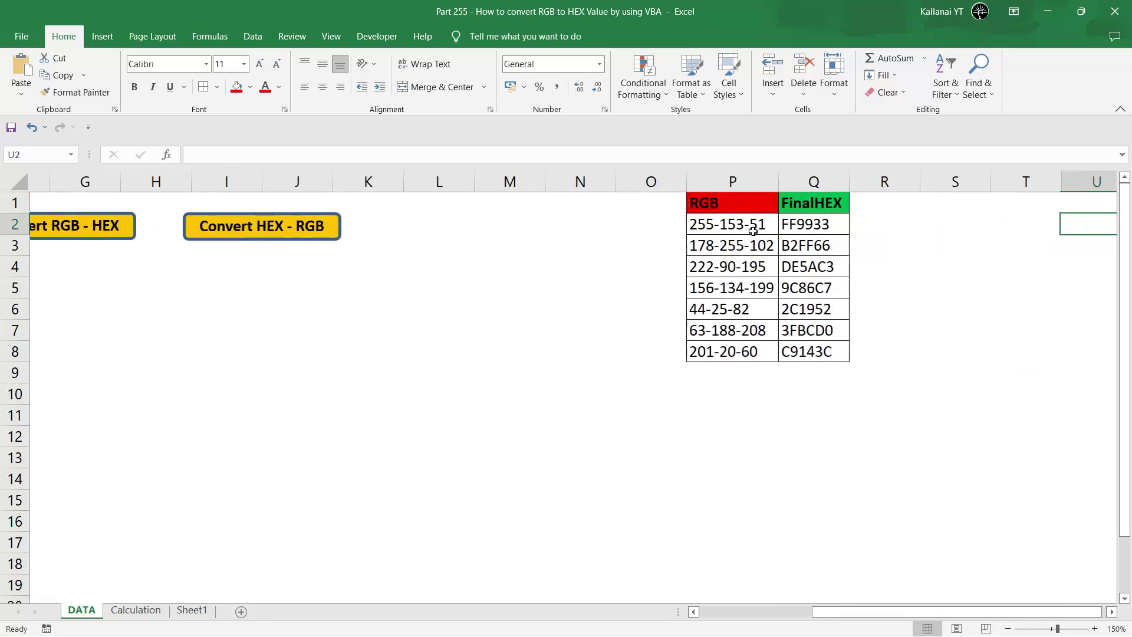
{"action": "key", "text": "Left"}
{"action": "key", "text": "Left"}
{"action": "key", "text": "Left"}
{"action": "key", "text": "Left"}
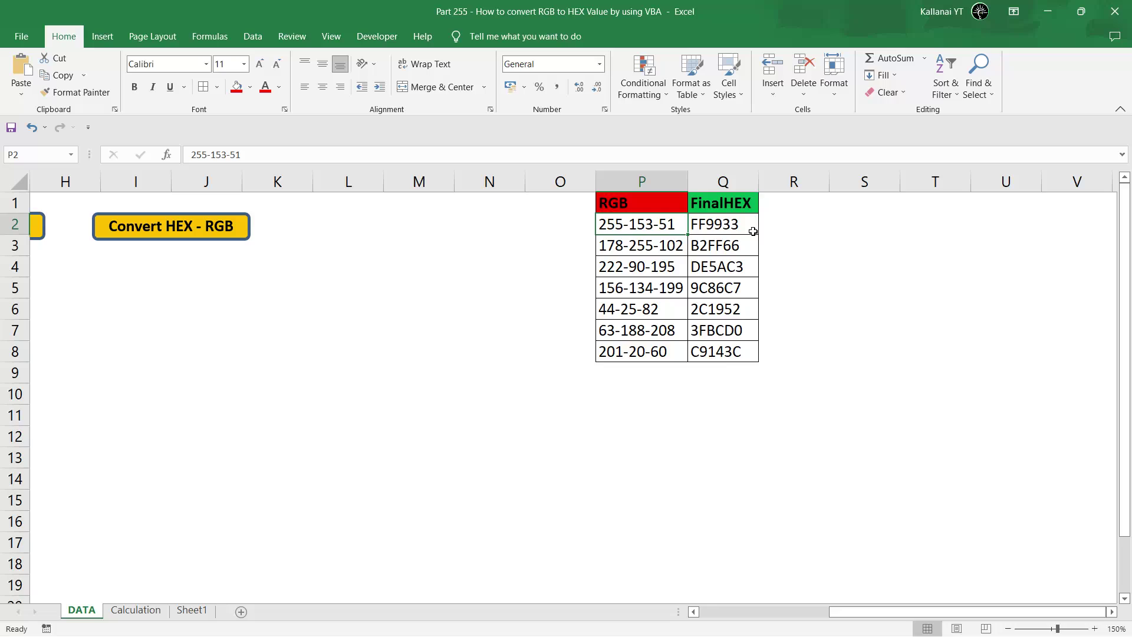
{"action": "key", "text": "ctrl+shift+Down"}
{"action": "key", "text": "Right"}
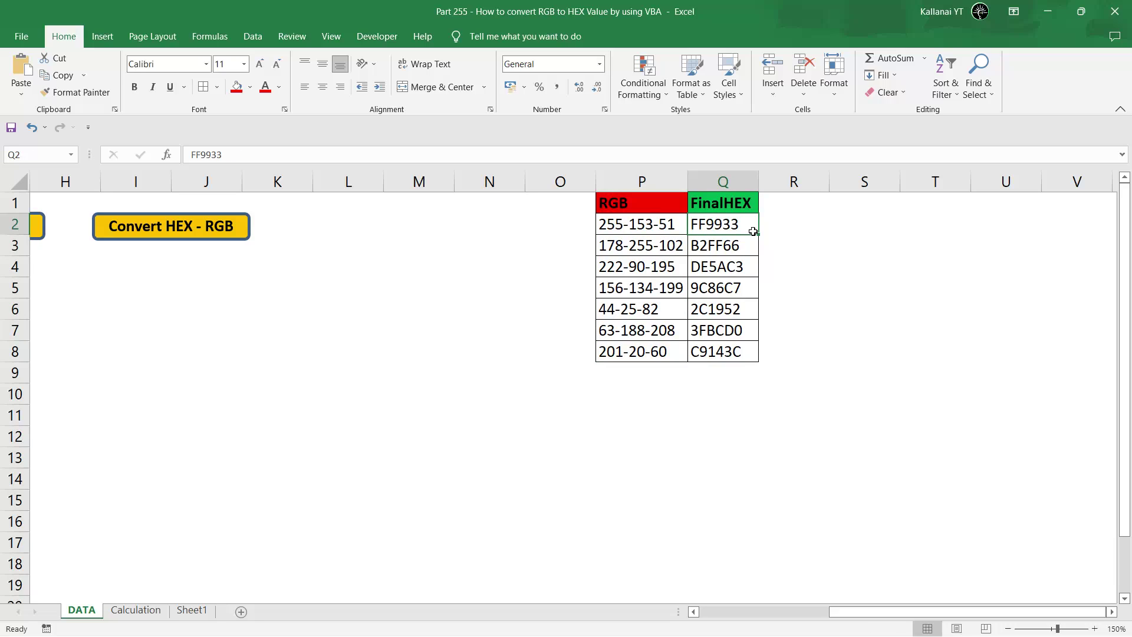
{"action": "key", "text": "ctrl+shift+Down"}
{"action": "key", "text": "Left"}
{"action": "key", "text": "Left"}
Copy 255-153-51 and point out 201-20-60 with its hex C9143C in row 8.
{"action": "key", "text": "Right"}
{"action": "key", "text": "ctrl+c"}
{"action": "key", "text": "Down"}
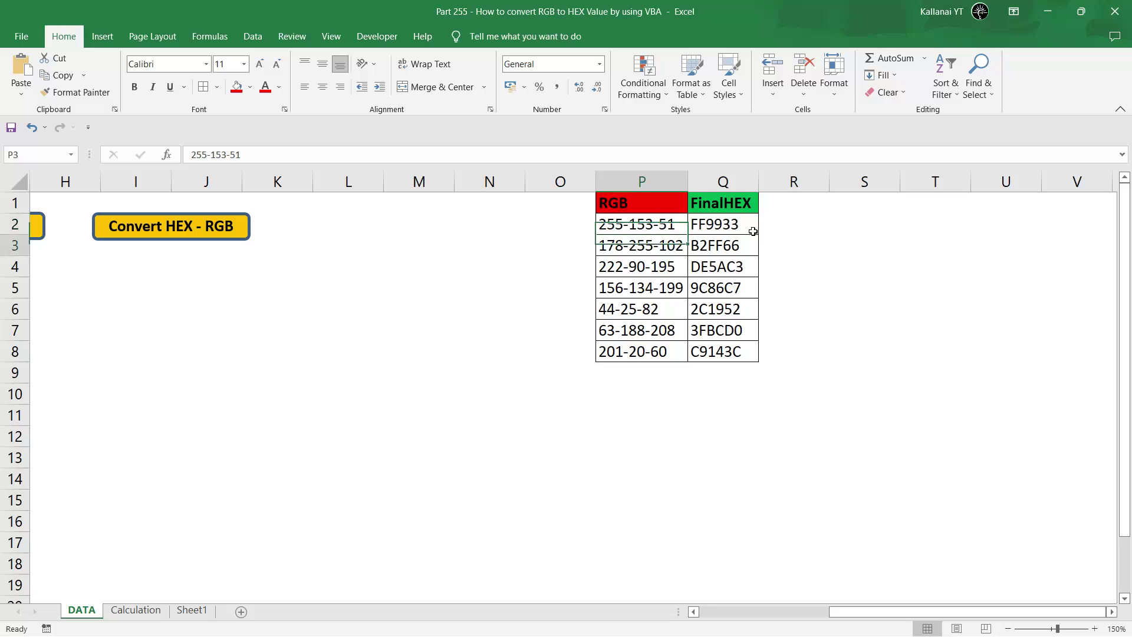
{"action": "key", "text": "Escape"}
{"action": "key", "text": "Down"}
{"action": "key", "text": "Down"}
{"action": "key", "text": "Down"}
{"action": "key", "text": "Down"}
{"action": "key", "text": "Down"}
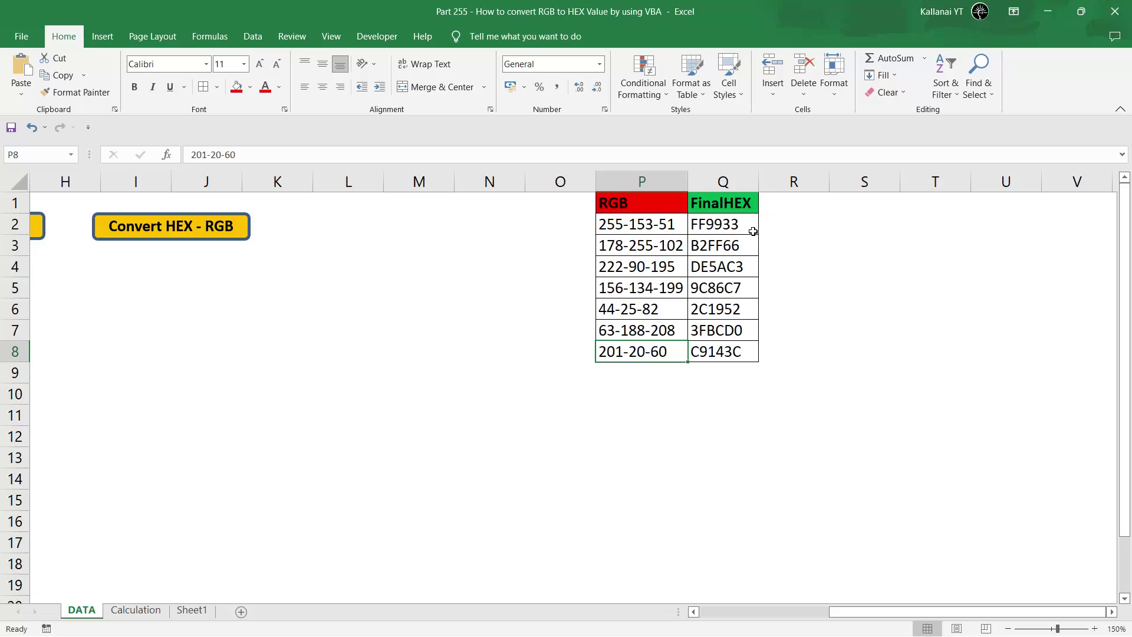
{"action": "key", "text": "shift+Right"}
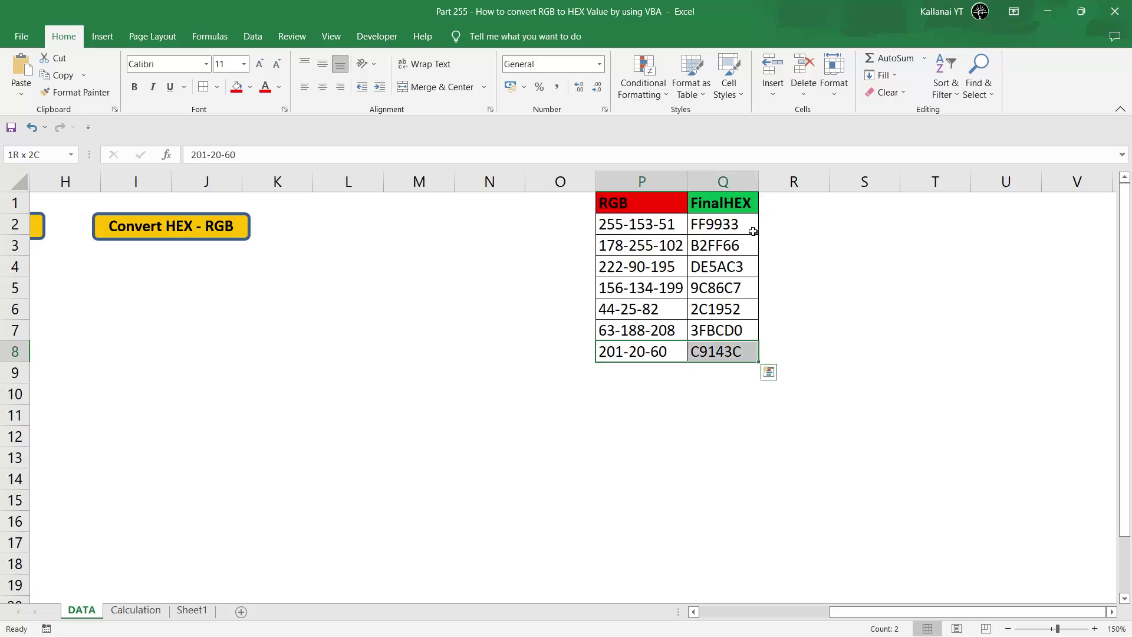
{"action": "key", "text": "shift+Left"}
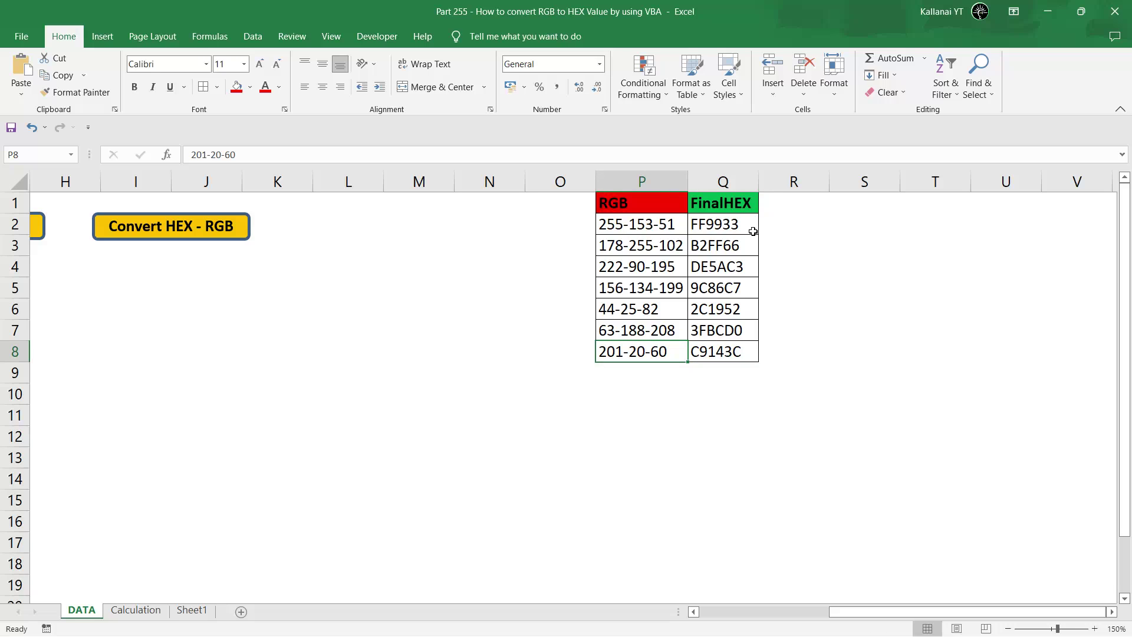
{"action": "key", "text": "alt+Tab"}
In Chrome, highlight the example RGB(201, 20, 60), the red value 201, 201/16 and 12 + 0.5625.
{"action": "key", "text": "Tab"}
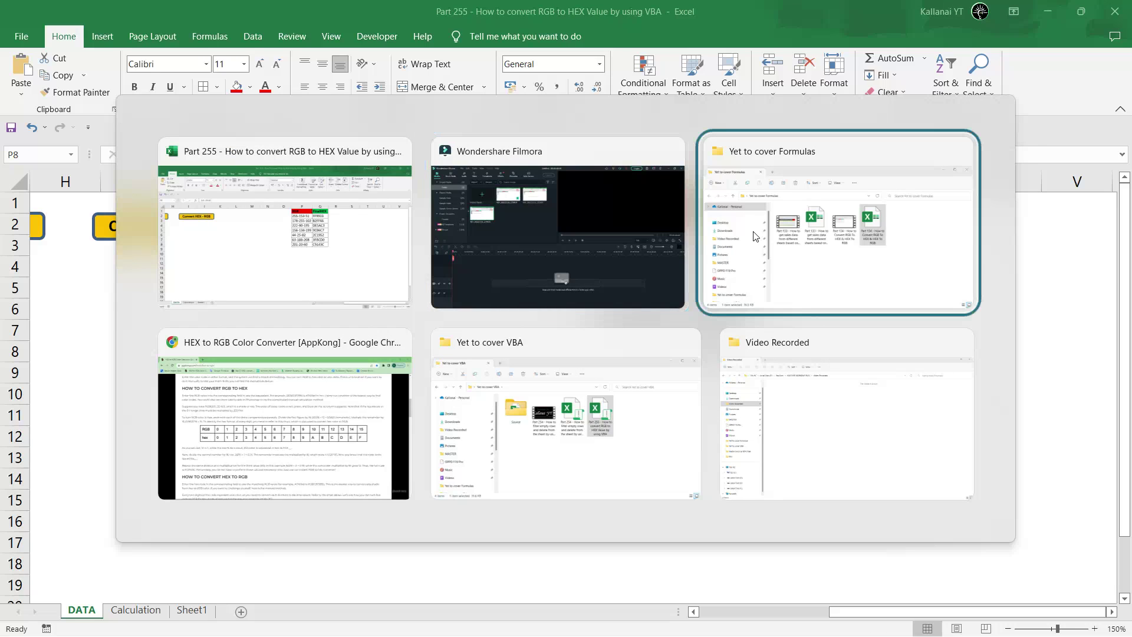
{"action": "key", "text": "Tab"}
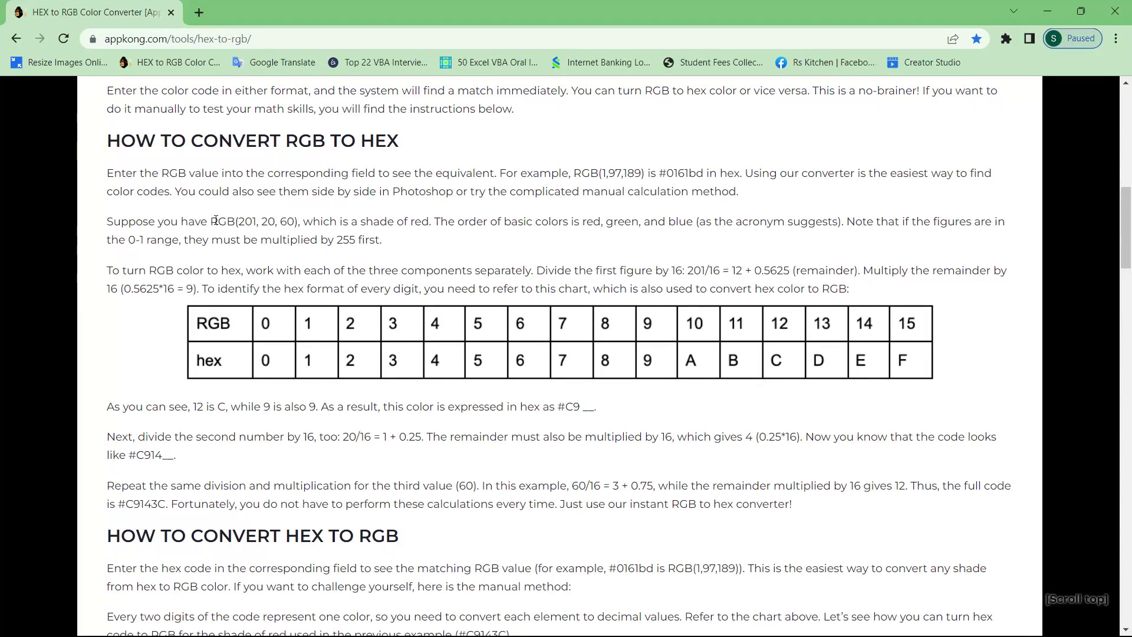
{"action": "left_click_drag", "start_coordinate": [214, 221], "coordinate": [294, 223]}
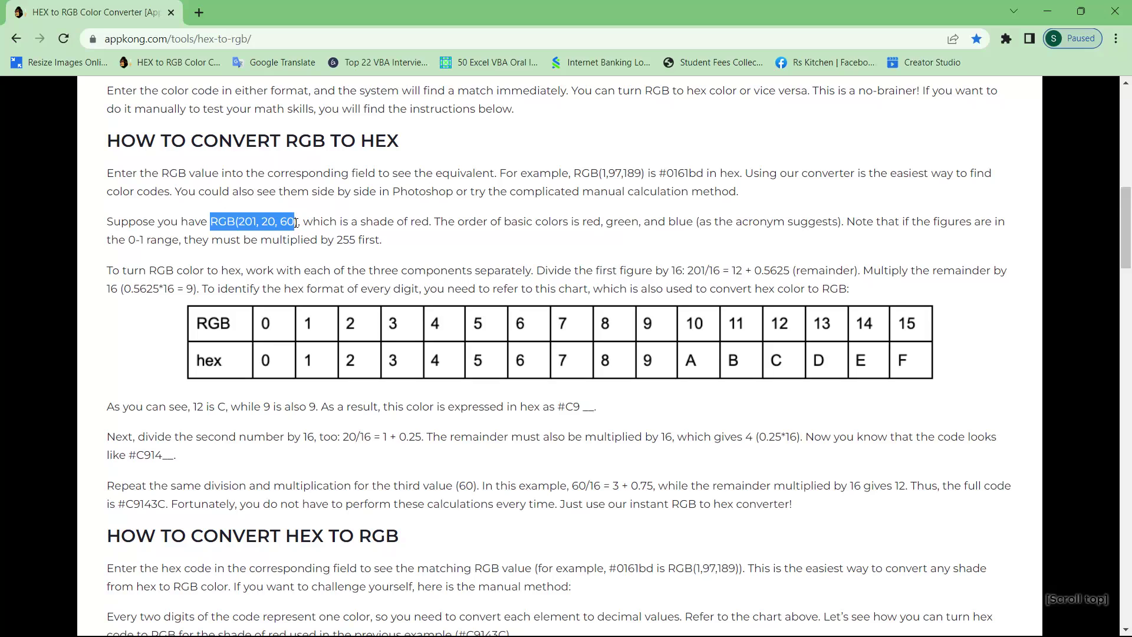
{"action": "left_click", "coordinate": [242, 220]}
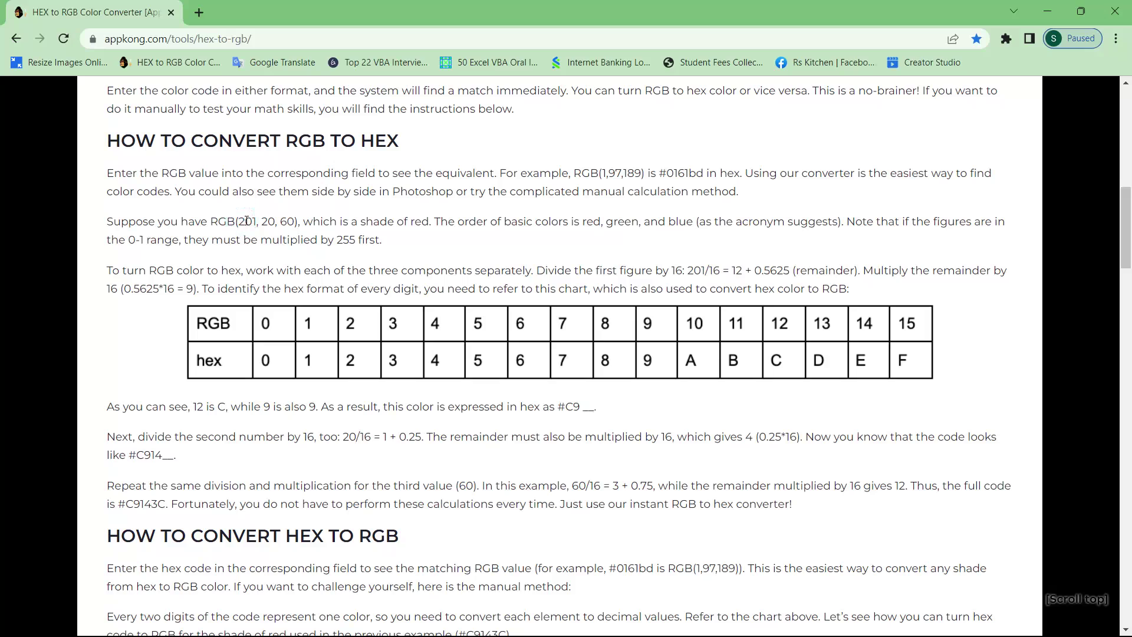
{"action": "double_click", "coordinate": [246, 222]}
{"action": "left_click_drag", "start_coordinate": [721, 271], "coordinate": [688, 272]}
{"action": "left_click_drag", "start_coordinate": [732, 272], "coordinate": [791, 274]}
{"action": "left_click_drag", "start_coordinate": [174, 288], "coordinate": [127, 290]}
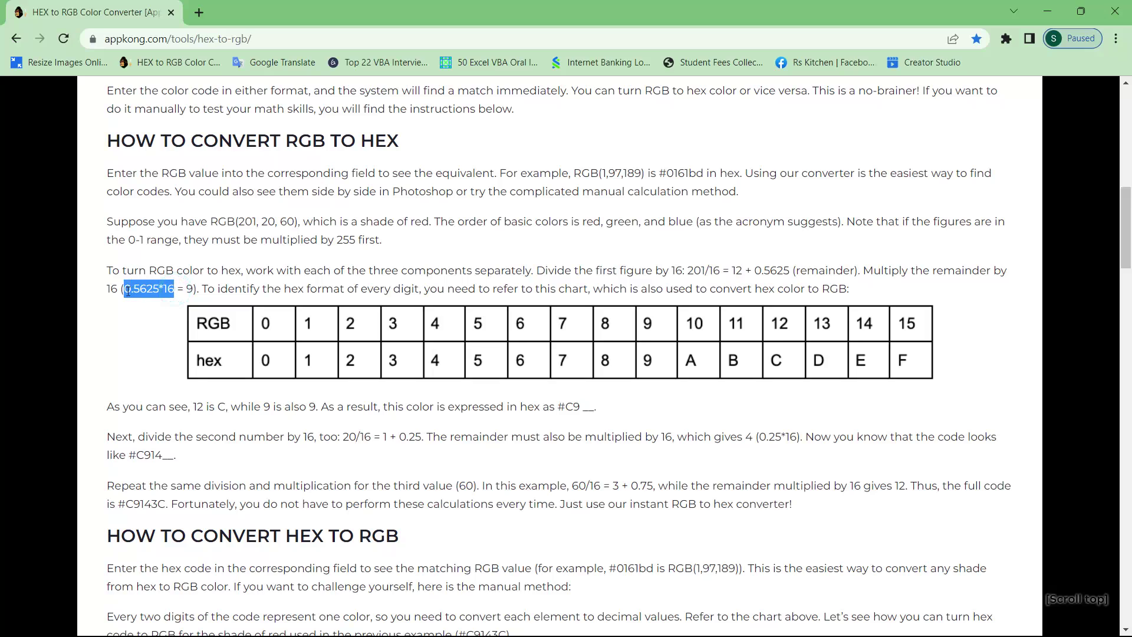
{"action": "double_click", "coordinate": [190, 290]}
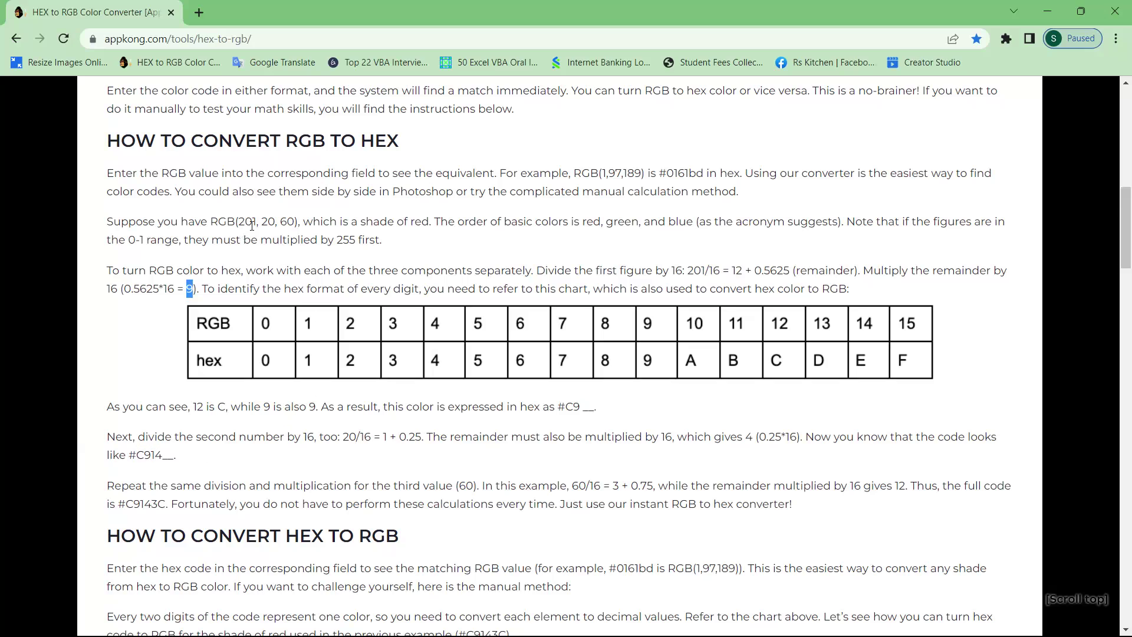
{"action": "mouse_move", "coordinate": [253, 222]}
{"action": "left_mouse_down"}
{"action": "mouse_move", "coordinate": [244, 222]}
{"action": "mouse_move", "coordinate": [261, 222]}
{"action": "left_mouse_up"}
{"action": "left_click_drag", "start_coordinate": [342, 436], "coordinate": [423, 443]}
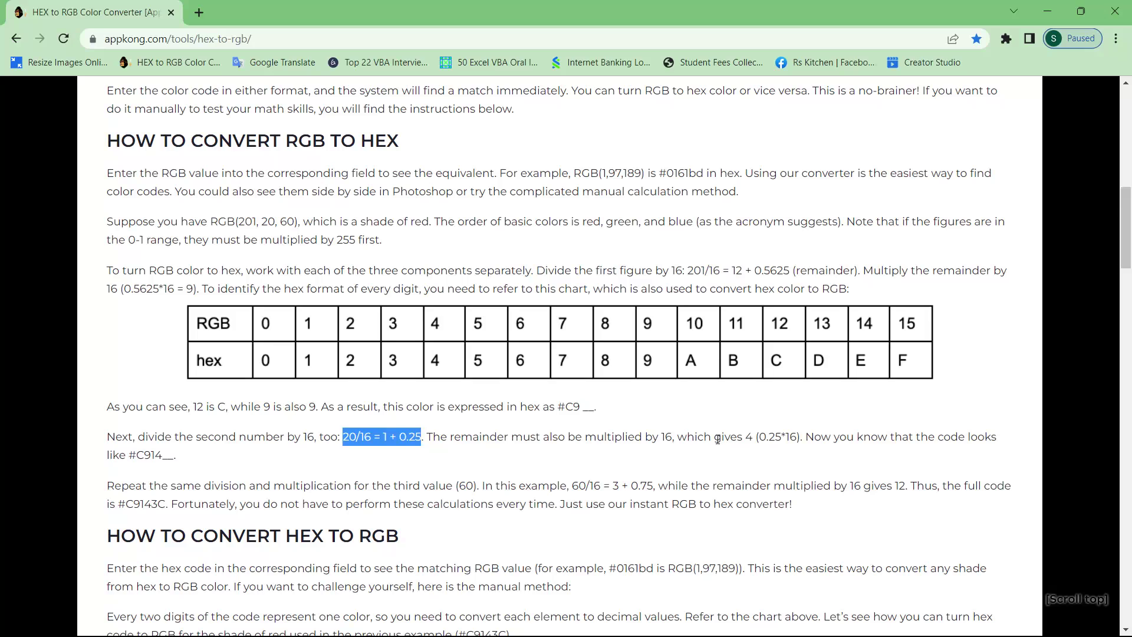
Highlight the green remainder 4, partial code #C914, blue division by 16 and final C9143C, then return to Excel.
{"action": "left_click_drag", "start_coordinate": [715, 438], "coordinate": [796, 449]}
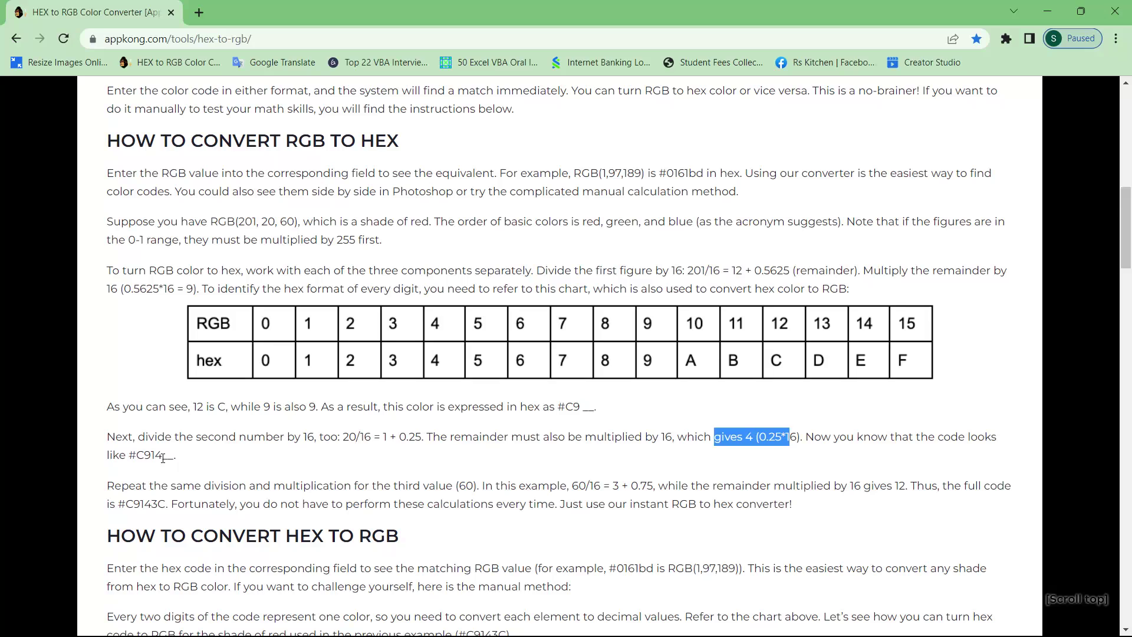
{"action": "left_click_drag", "start_coordinate": [163, 458], "coordinate": [153, 457]}
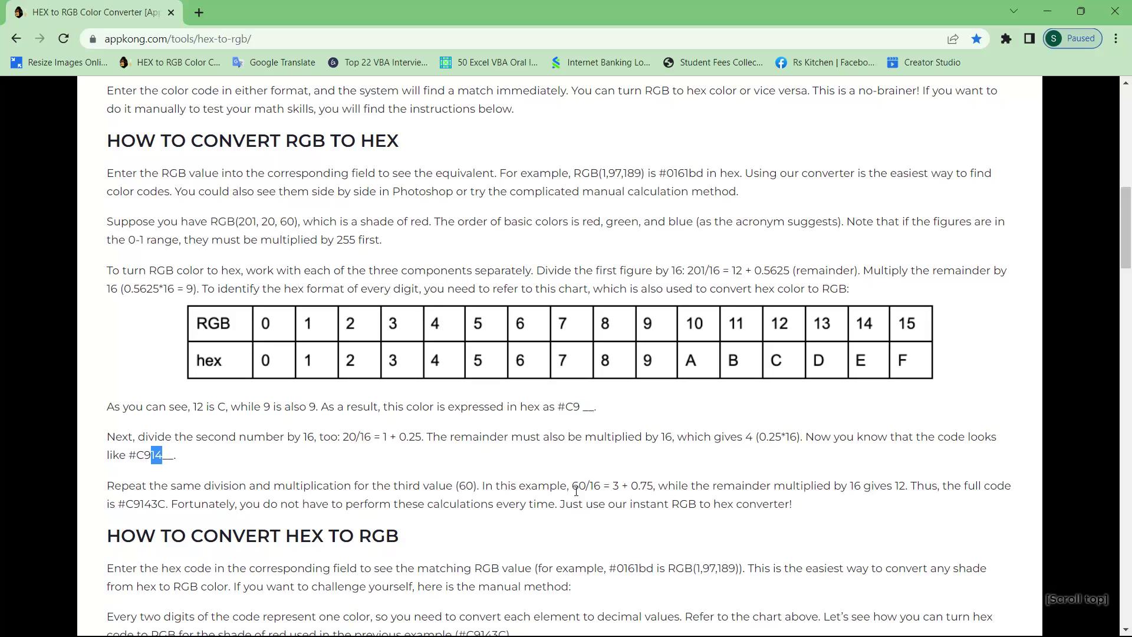
{"action": "left_click_drag", "start_coordinate": [573, 488], "coordinate": [654, 490]}
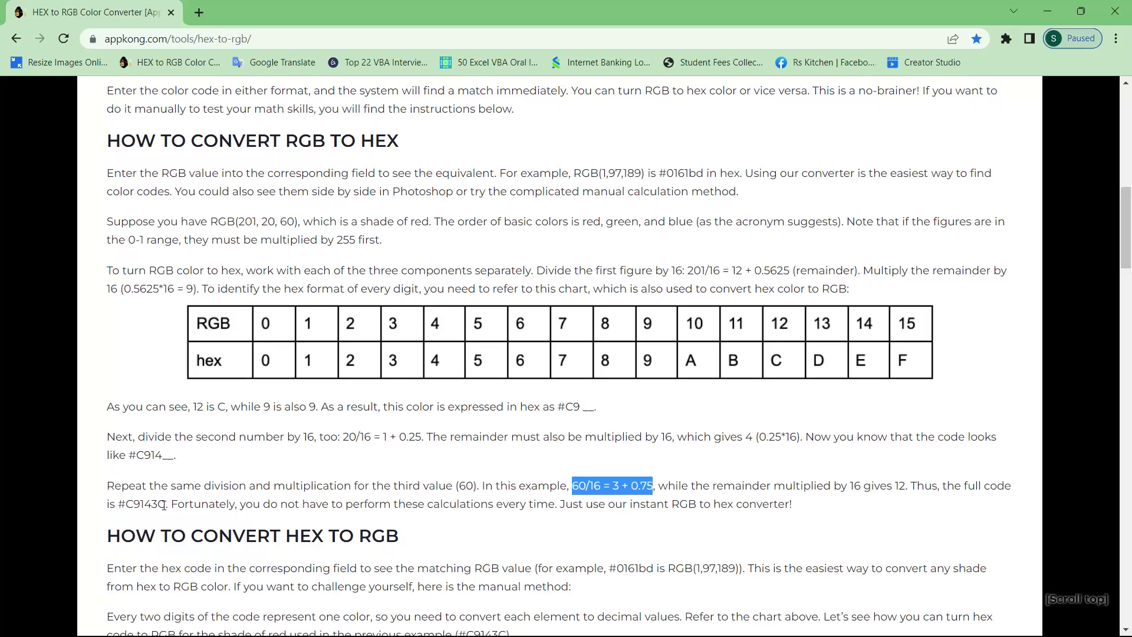
{"action": "left_click_drag", "start_coordinate": [165, 505], "coordinate": [127, 505]}
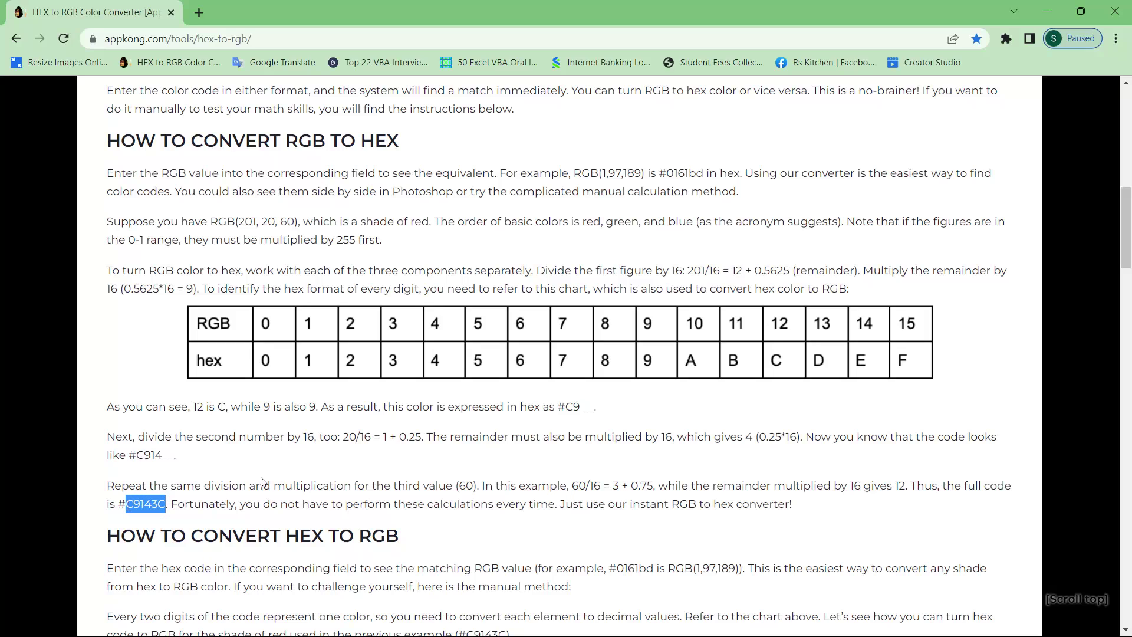
{"action": "key", "text": "alt+Tab"}
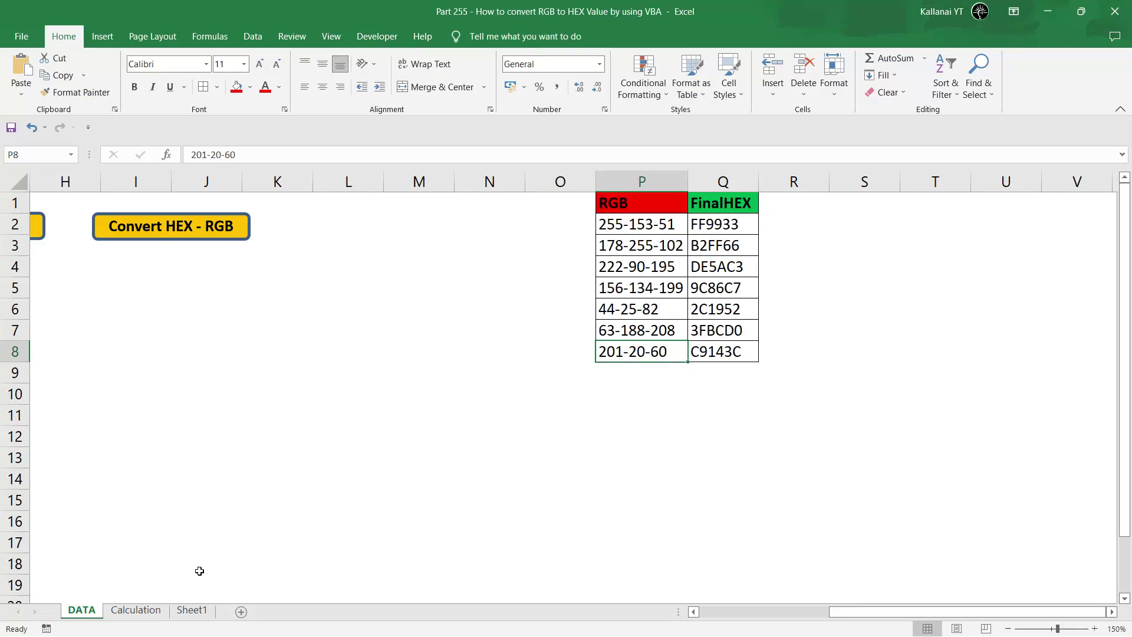
On Sheet1, locate the sample 201-20-60, its hex C9143C, and the digit C for 12.
{"action": "left_click", "coordinate": [192, 610]}
{"action": "left_click", "coordinate": [433, 320]}
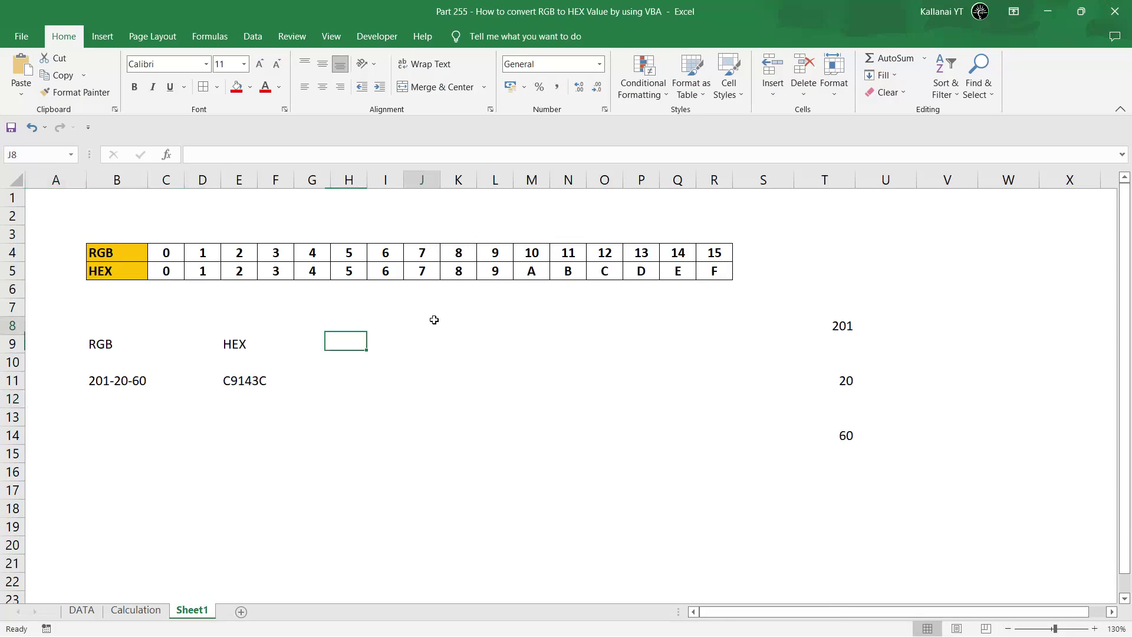
{"action": "key", "text": "Right"}
{"action": "key", "text": "Right"}
{"action": "key", "text": "Right"}
{"action": "key", "text": "Left"}
{"action": "key", "text": "Left"}
{"action": "key", "text": "Left"}
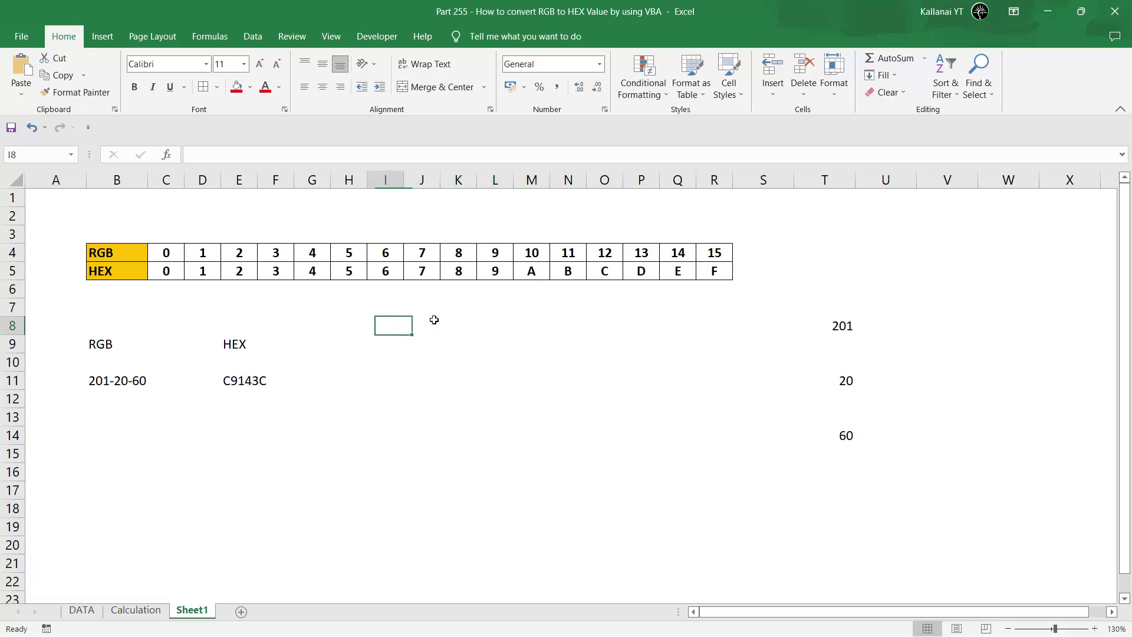
{"action": "key", "text": "Left"}
{"action": "key", "text": "Left"}
{"action": "key", "text": "Left"}
{"action": "key", "text": "Left"}
{"action": "key", "text": "Left"}
{"action": "key", "text": "Left"}
{"action": "key", "text": "Down"}
{"action": "key", "text": "Down"}
{"action": "key", "text": "Down"}
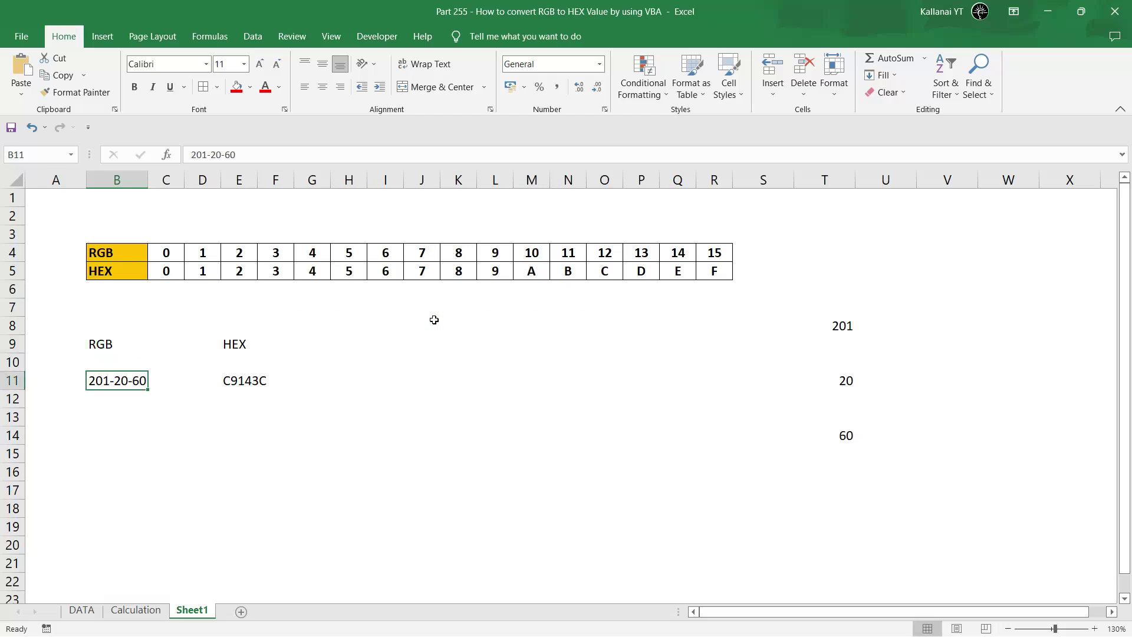
{"action": "key", "text": "Right"}
{"action": "key", "text": "Right"}
{"action": "key", "text": "Right"}
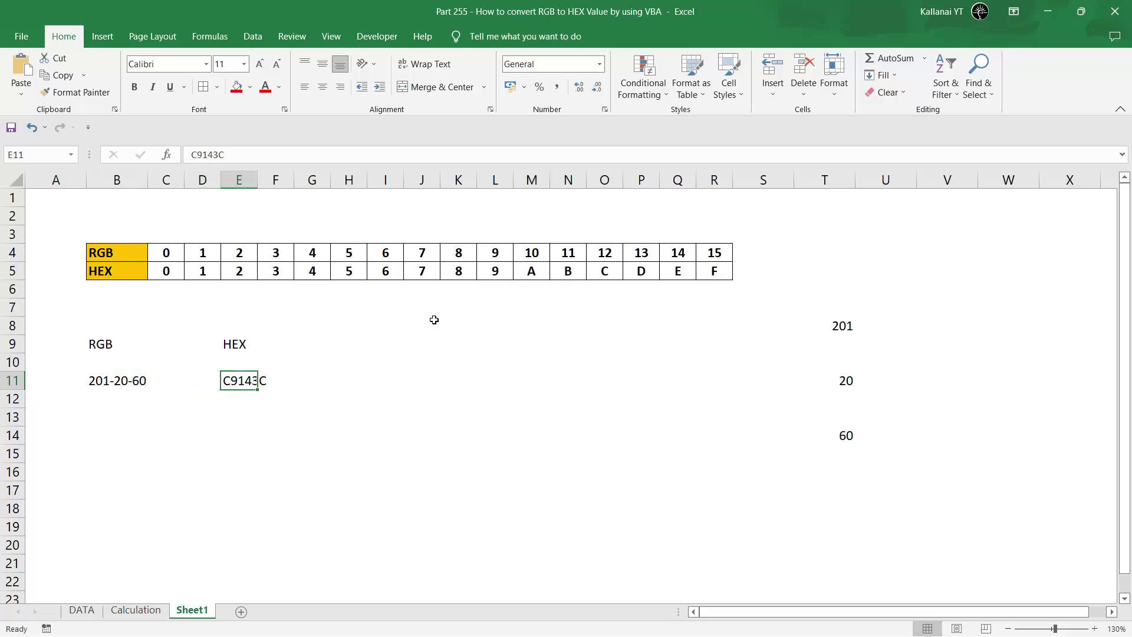
{"action": "key", "text": "Right"}
{"action": "key", "text": "Left"}
{"action": "key", "text": "Right"}
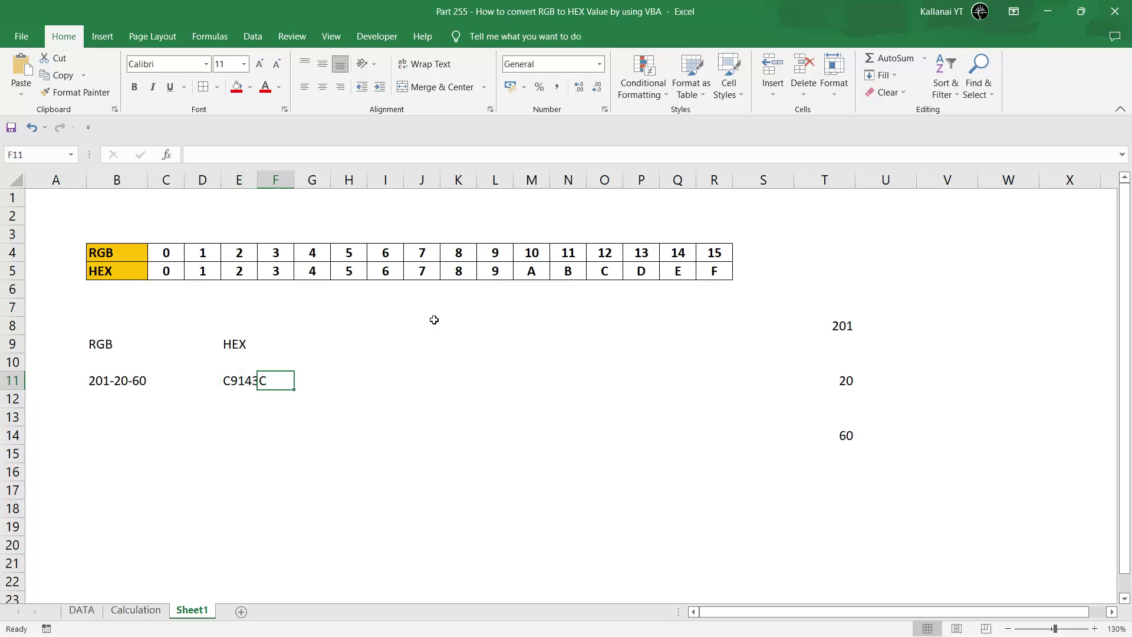
{"action": "key", "text": "Right"}
{"action": "key", "text": "Right"}
{"action": "key", "text": "Right"}
{"action": "key", "text": "Up"}
{"action": "key", "text": "Up"}
{"action": "key", "text": "Up"}
{"action": "key", "text": "Up"}
Select the RGB and HEX lookup table values.
{"action": "key", "text": "Home"}
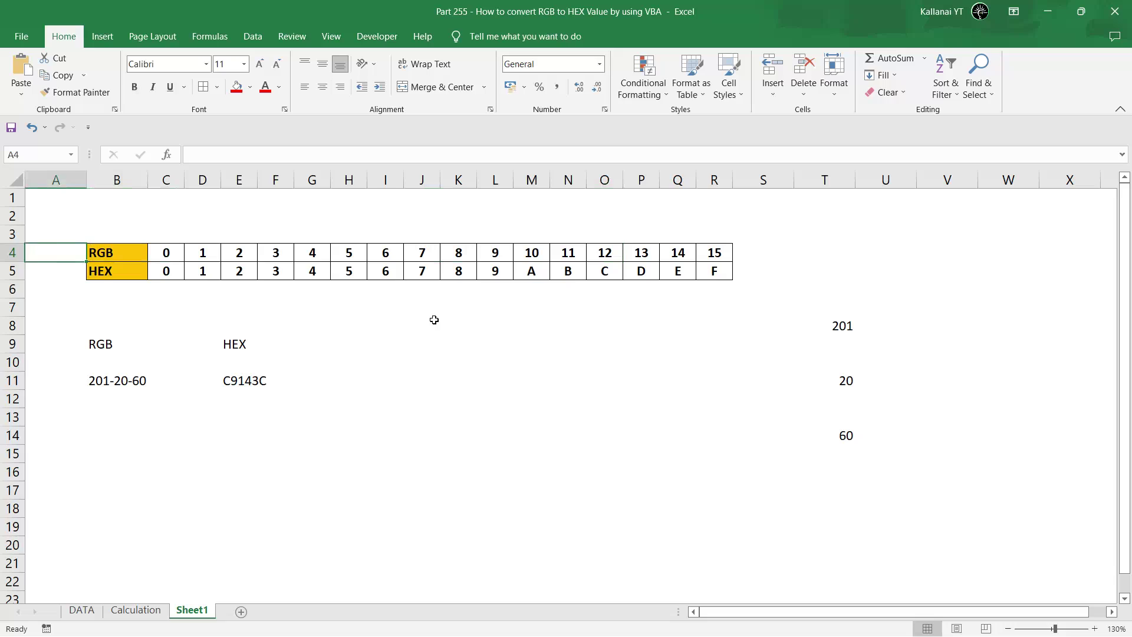
{"action": "key", "text": "Right"}
{"action": "key", "text": "Right"}
{"action": "key", "text": "shift+Down"}
{"action": "key", "text": "ctrl+shift+Right"}
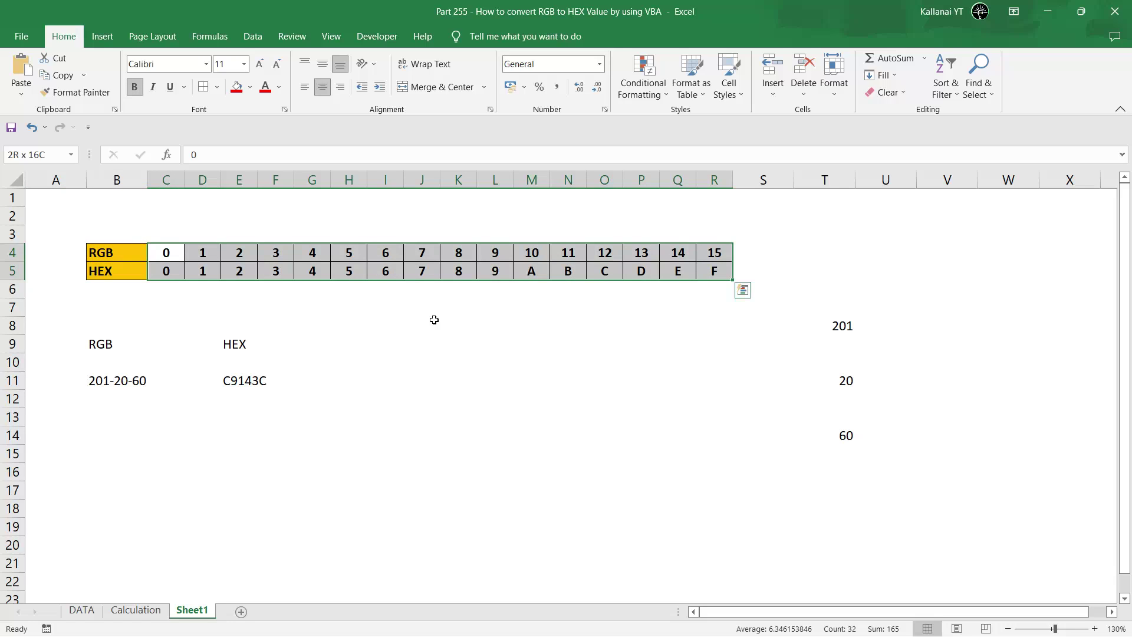
{"action": "key", "text": "Right"}
{"action": "key", "text": "Right"}
{"action": "key", "text": "Right"}
{"action": "key", "text": "Right"}
{"action": "key", "text": "Right"}
{"action": "key", "text": "Right"}
{"action": "key", "text": "Right"}
Enter =T8/16 in U8 beside 201, giving 12.5625.
{"action": "key", "text": "Down"}
{"action": "key", "text": "Down"}
{"action": "key", "text": "Down"}
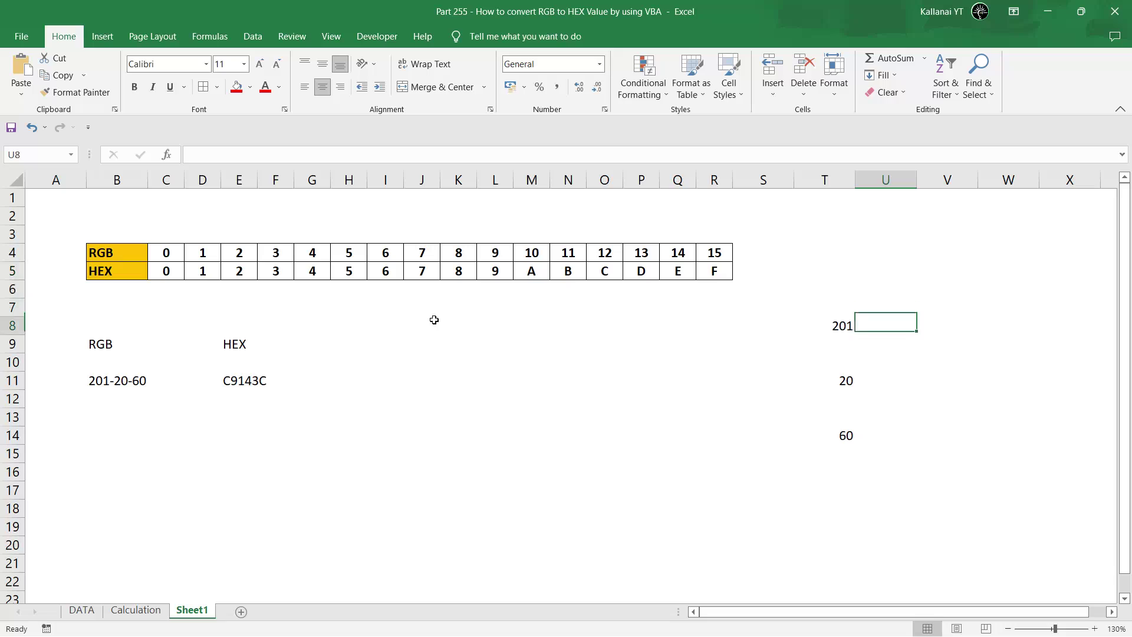
{"action": "type", "text": "="}
{"action": "key", "text": "Left"}
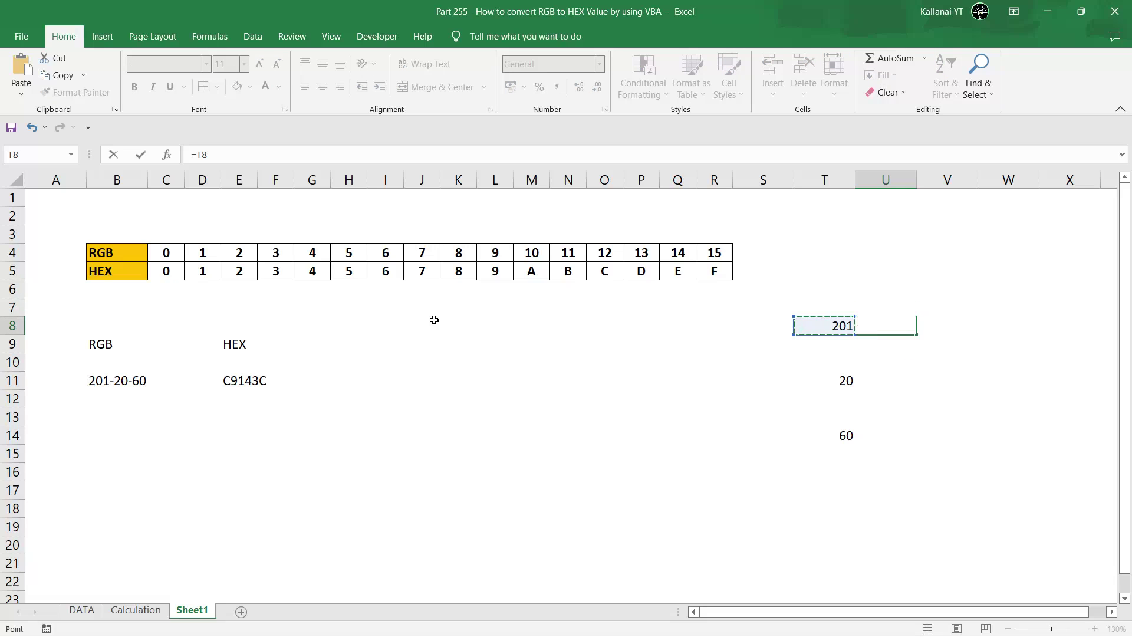
{"action": "type", "text": "/16"}
{"action": "key", "text": "Return"}
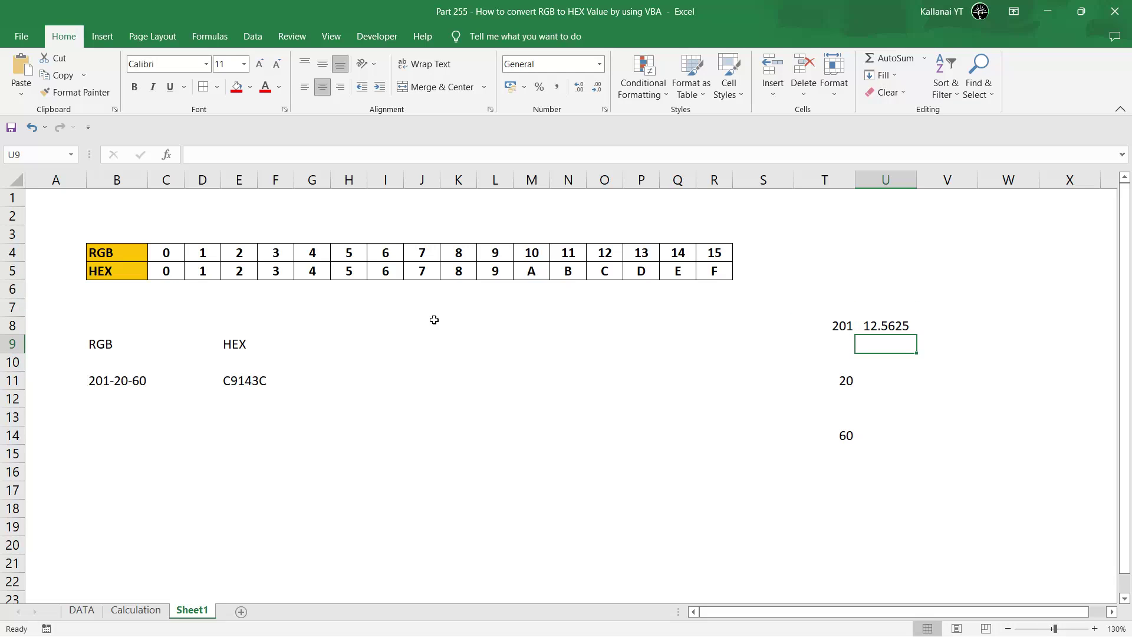
{"action": "key", "text": "Up"}
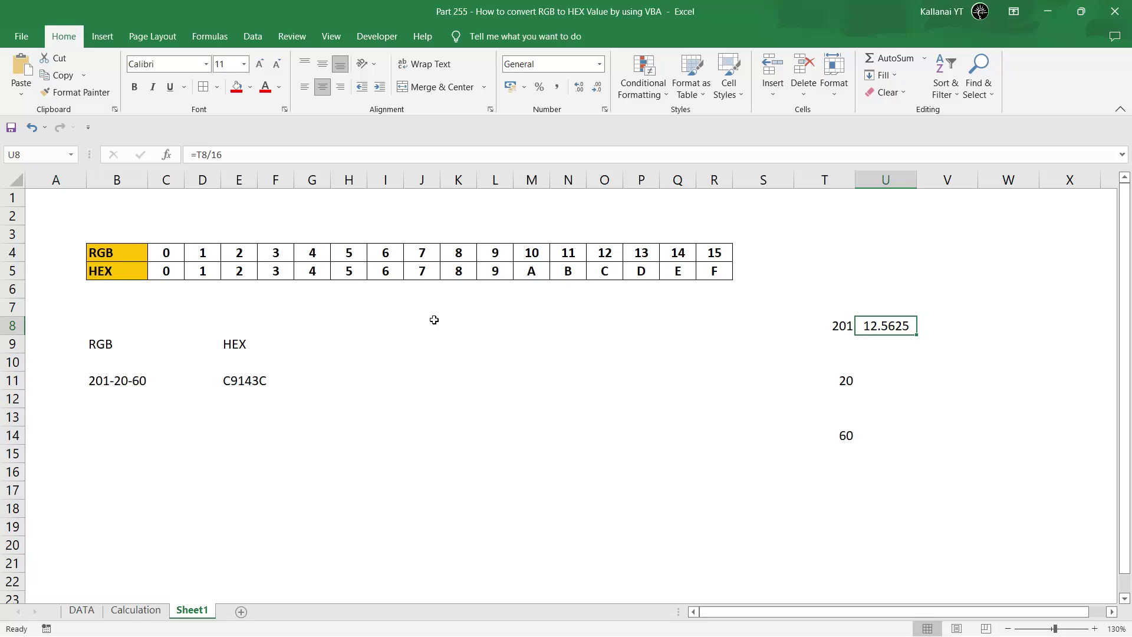
Enter the hex digit C for 12 in U9.
{"action": "left_click", "coordinate": [602, 269]}
{"action": "left_click", "coordinate": [872, 345]}
{"action": "type", "text": "C"}
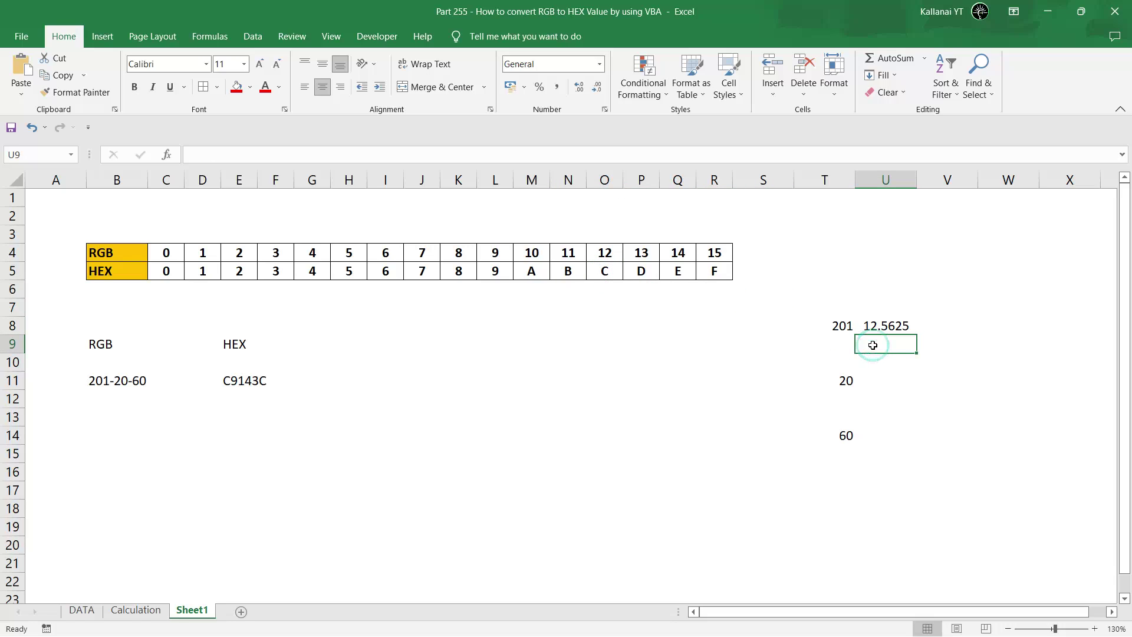
{"action": "key", "text": "Return"}
Enter the remainder 0.5625 in V8 and =V8*16 in V9, giving 9.
{"action": "key", "text": "Up"}
{"action": "key", "text": "Up"}
{"action": "key", "text": "Up"}
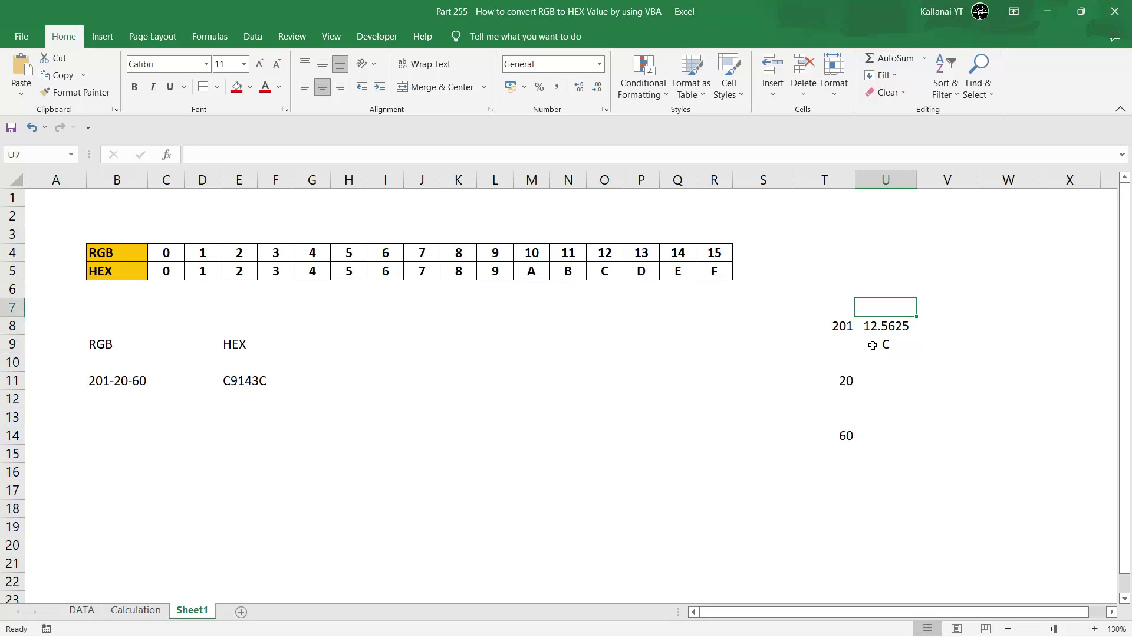
{"action": "key", "text": "Right"}
{"action": "key", "text": "Down"}
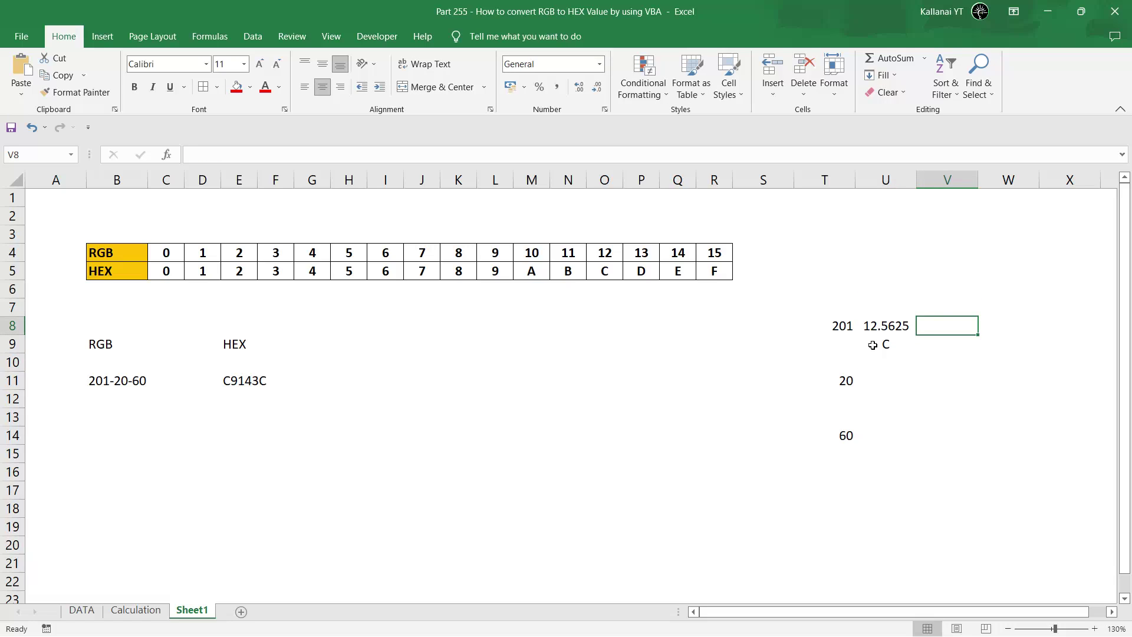
{"action": "type", "text": ".562"}
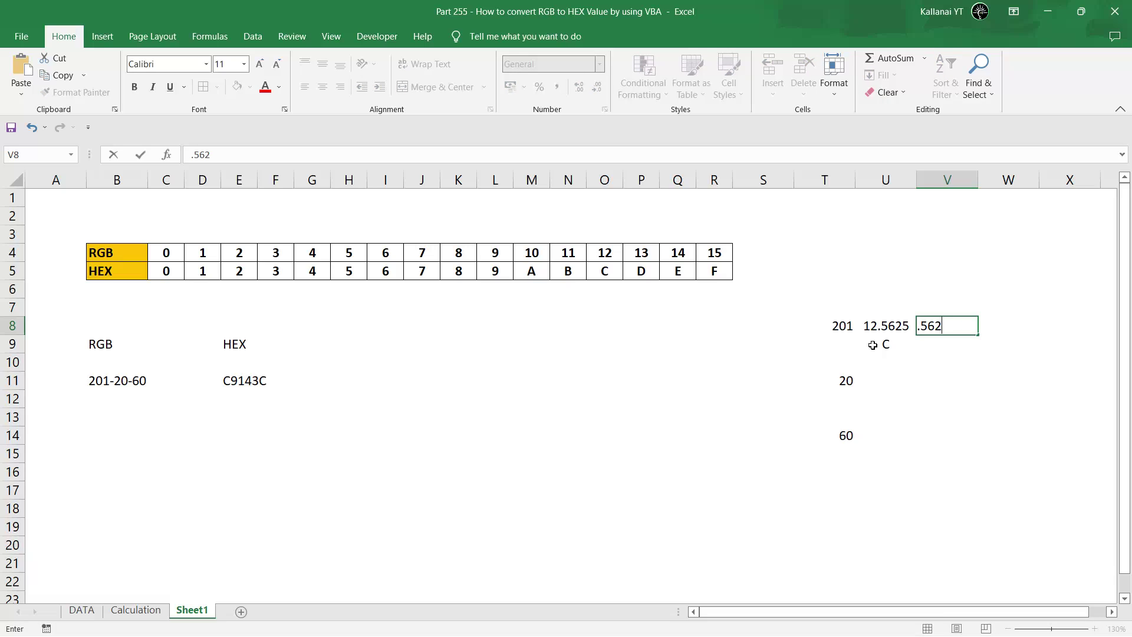
{"action": "type", "text": "5"}
{"action": "key", "text": "Return"}
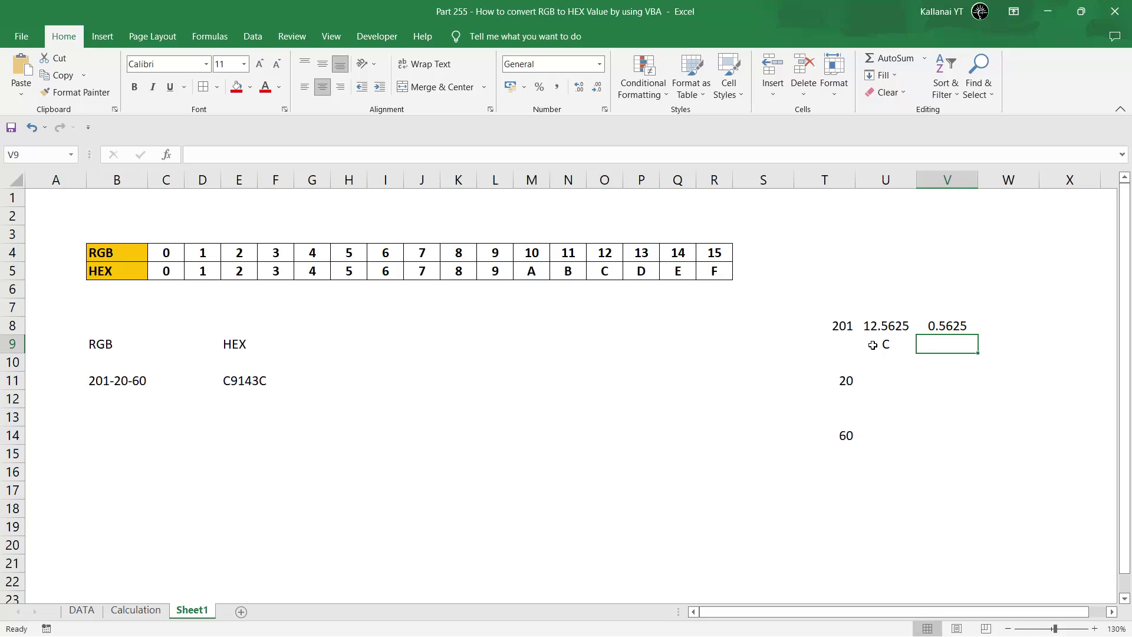
{"action": "type", "text": "="}
{"action": "key", "text": "Up"}
{"action": "type", "text": "*"}
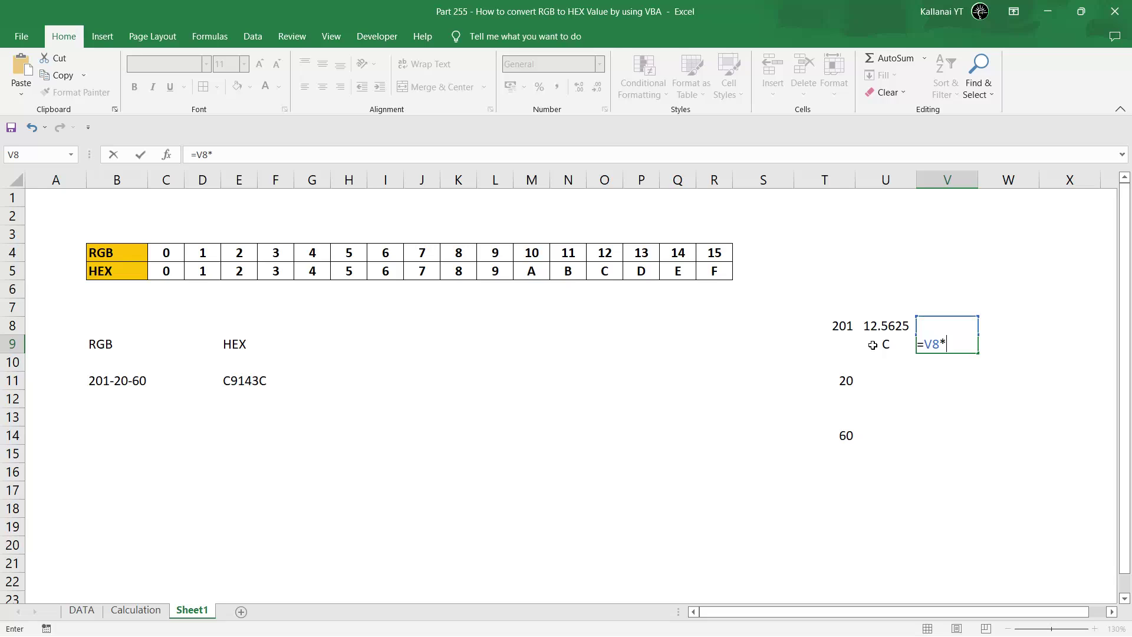
{"action": "type", "text": "16"}
{"action": "key", "text": "Return"}
Fill the hex digits C and 9 in U9:V9 yellow, then move beside the value 20.
{"action": "key", "text": "Up"}
{"action": "key", "text": "Left"}
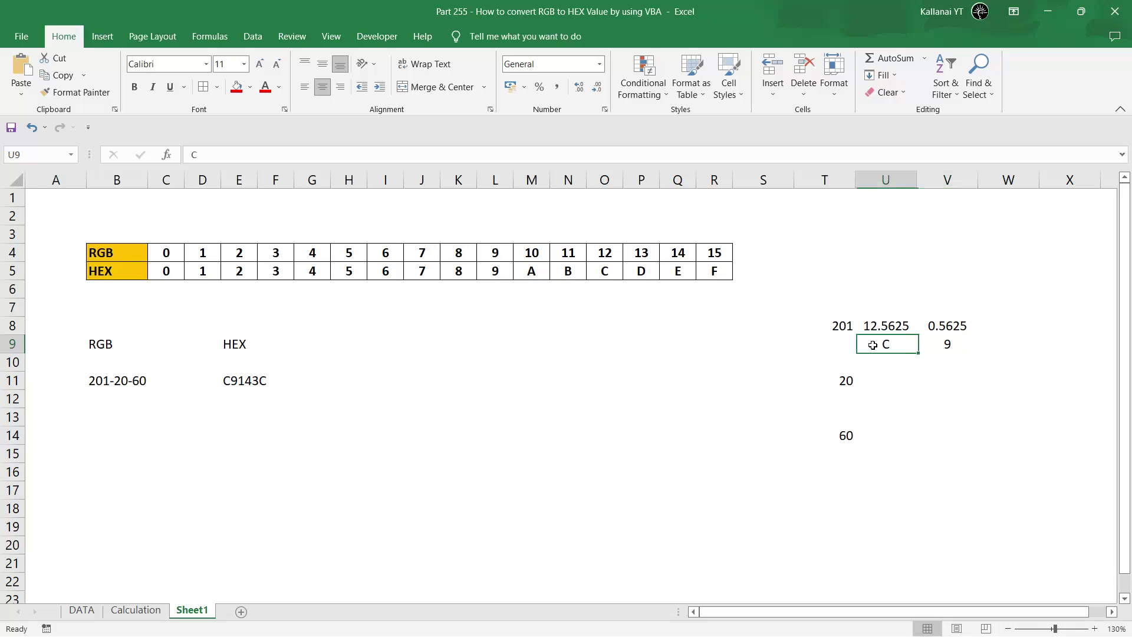
{"action": "key", "text": "shift+Right"}
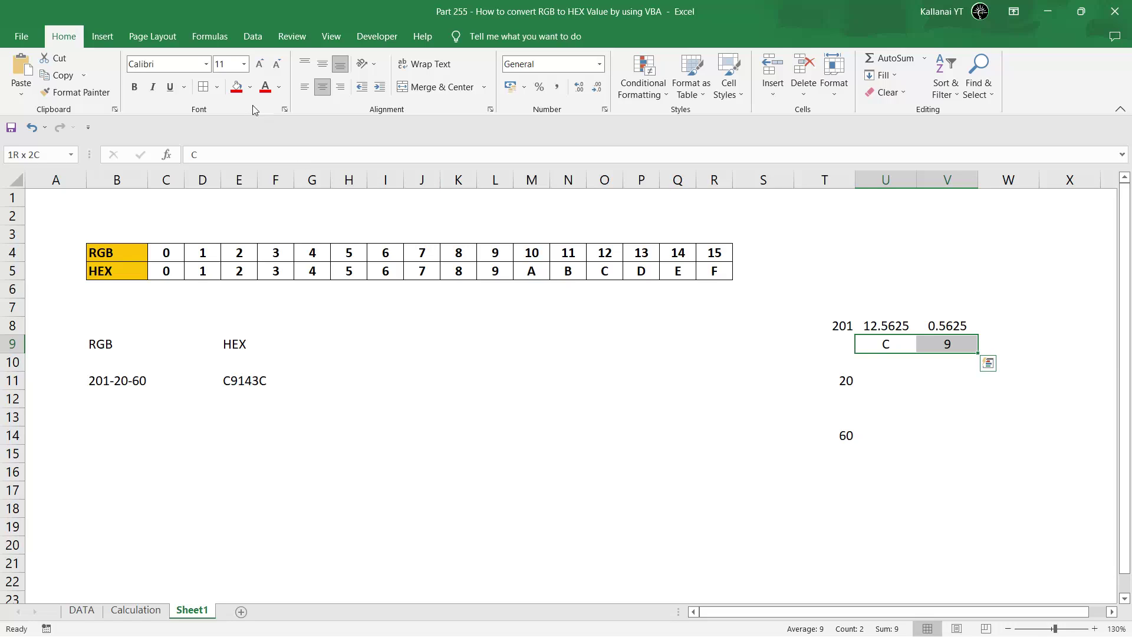
{"action": "left_click", "coordinate": [250, 86]}
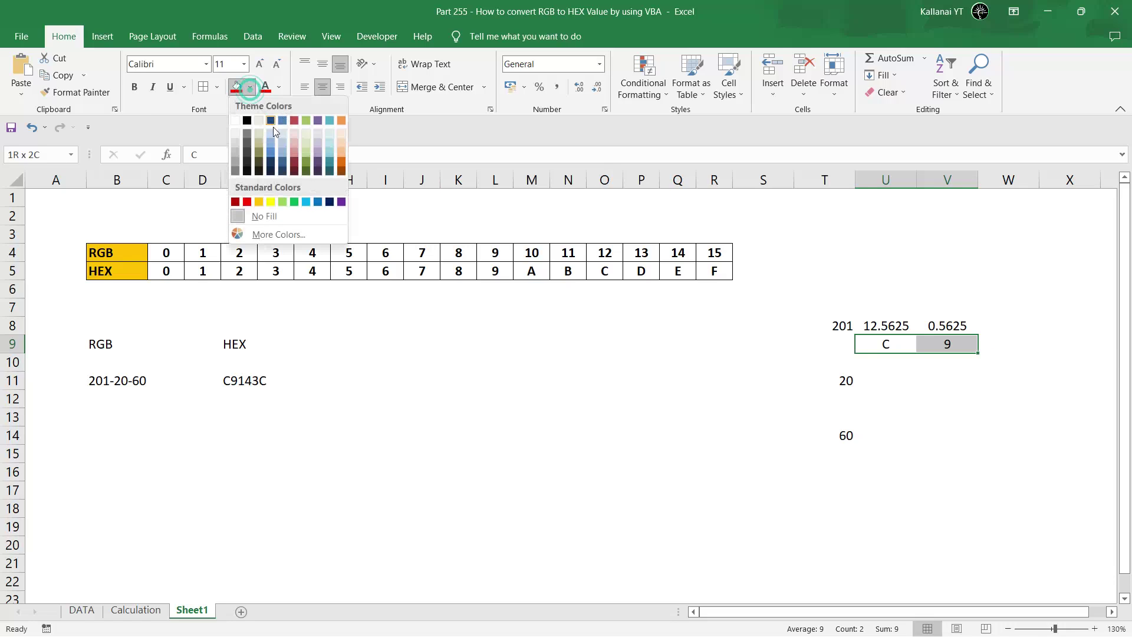
{"action": "left_click", "coordinate": [271, 202]}
{"action": "key", "text": "Left"}
{"action": "key", "text": "Right"}
{"action": "key", "text": "Down"}
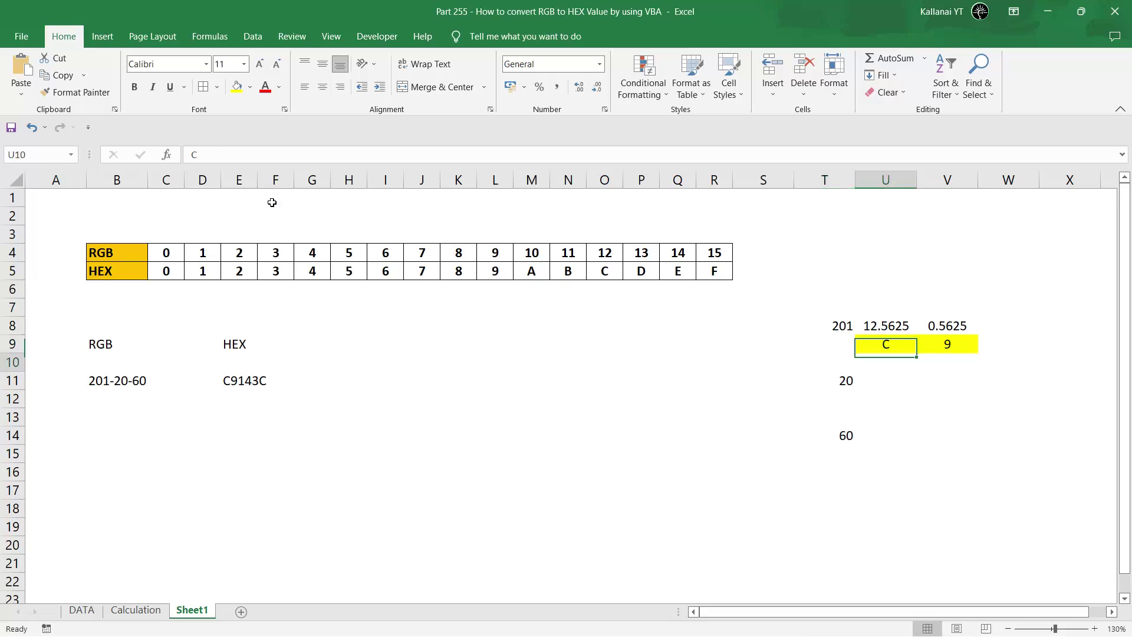
{"action": "key", "text": "Down"}
{"action": "key", "text": "Up"}
{"action": "key", "text": "Up"}
{"action": "key", "text": "Up"}
{"action": "key", "text": "Left"}
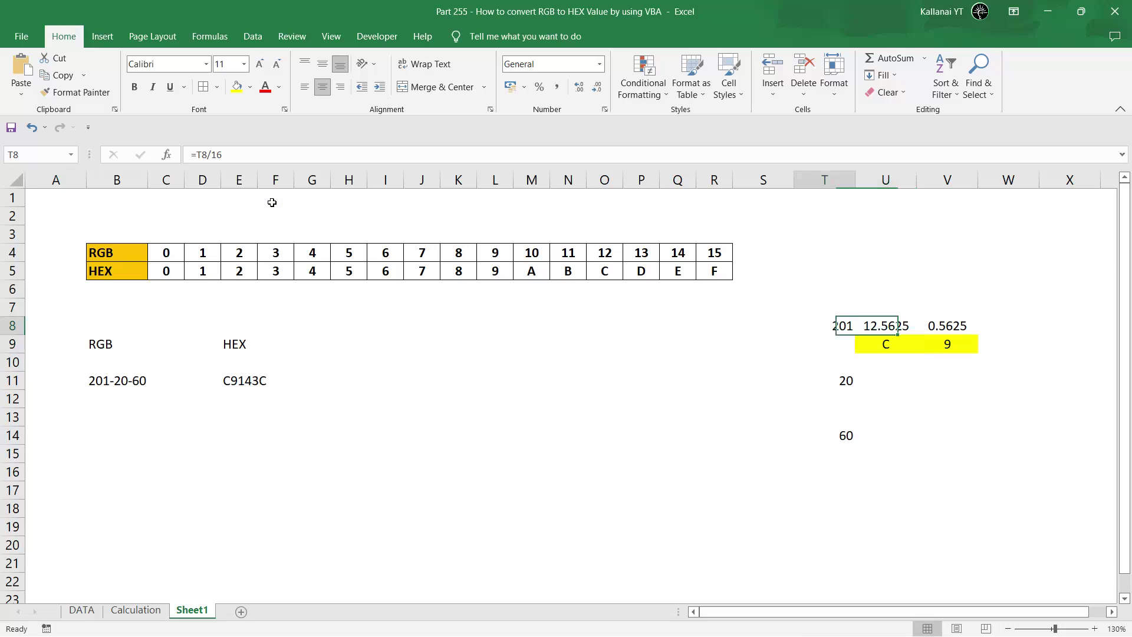
{"action": "key", "text": "Right"}
{"action": "key", "text": "Down"}
{"action": "key", "text": "Down"}
{"action": "key", "text": "Down"}
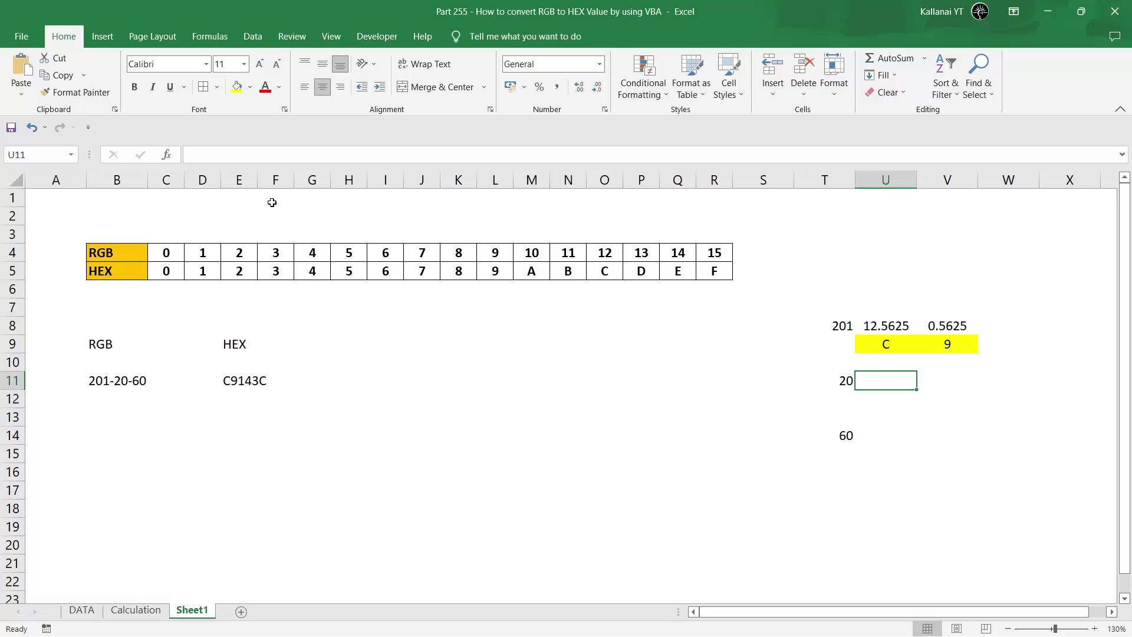
Divide 20 by 16 to get 1.25, noting the whole part 1 and remainder 0.25.
{"action": "type", "text": "="}
{"action": "key", "text": "Left"}
{"action": "type", "text": "/"}
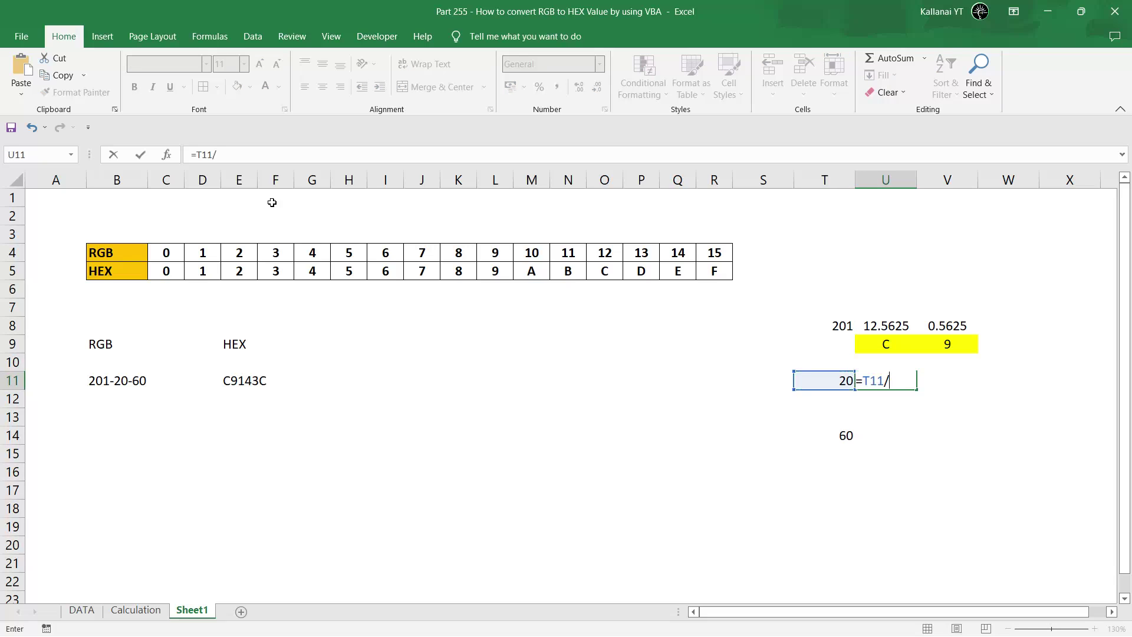
{"action": "type", "text": "16"}
{"action": "key", "text": "Return"}
{"action": "key", "text": "Up"}
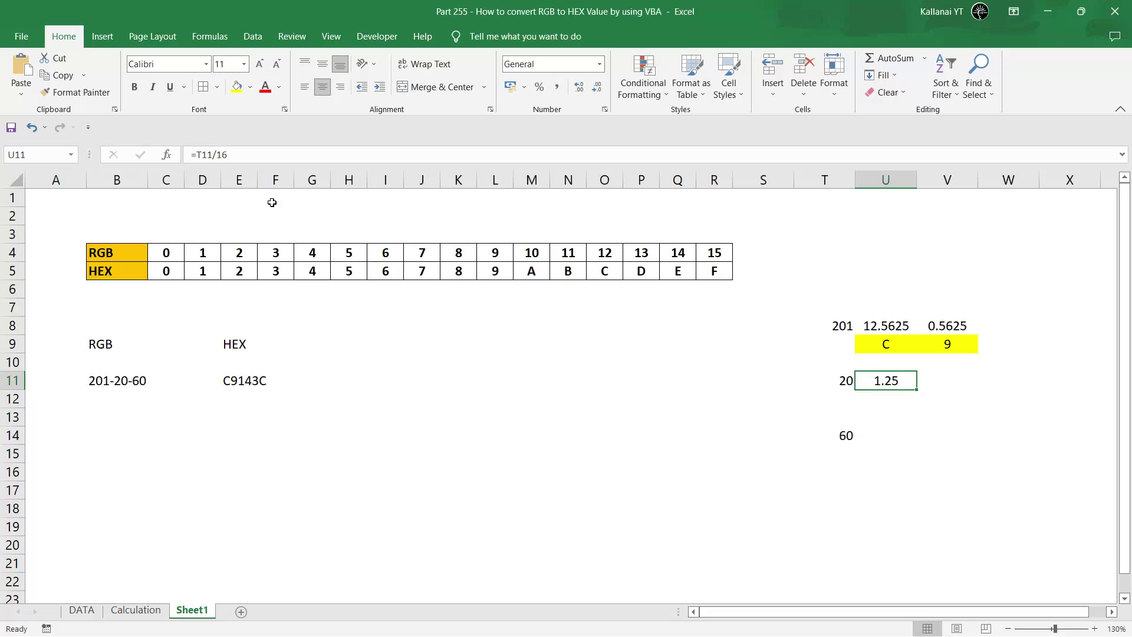
{"action": "key", "text": "Down"}
{"action": "type", "text": "1"}
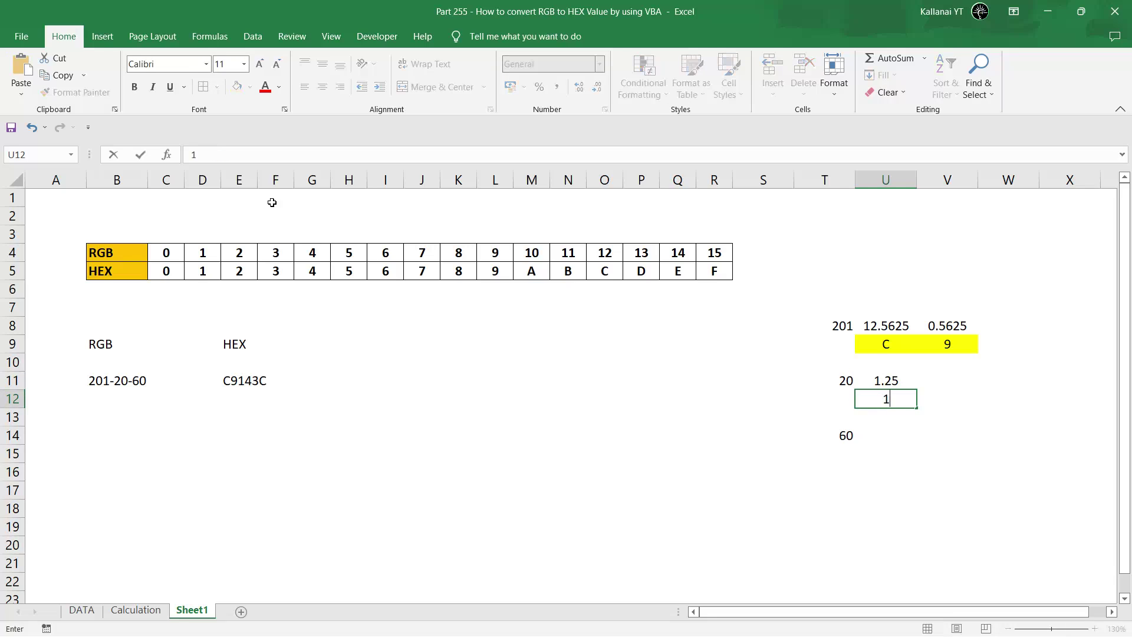
{"action": "key", "text": "Return"}
{"action": "key", "text": "Up"}
{"action": "key", "text": "Right"}
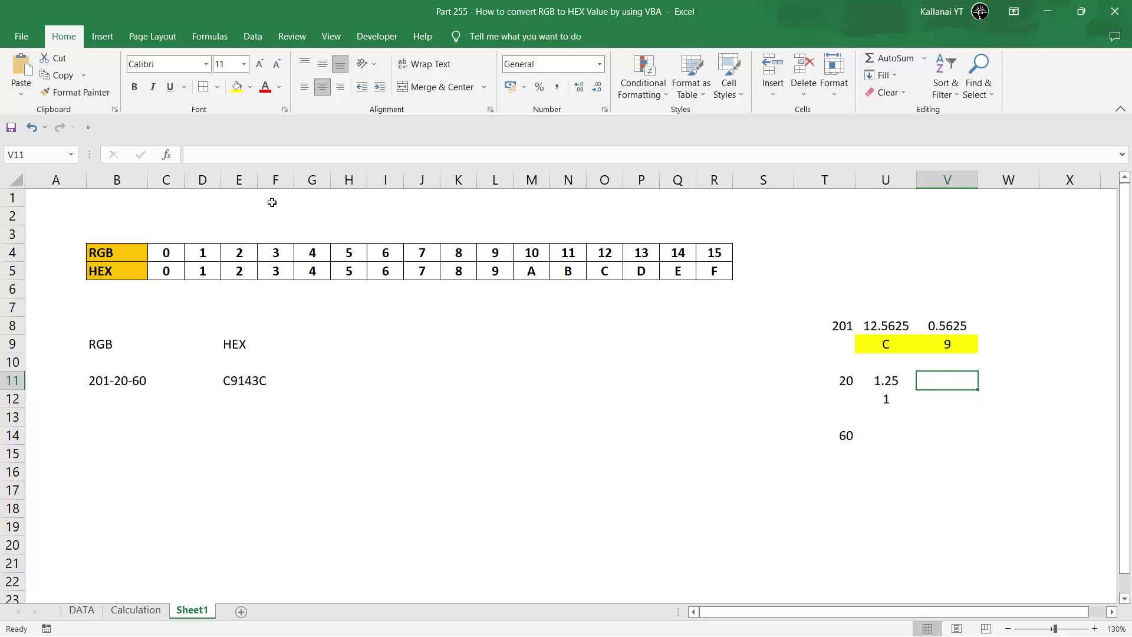
{"action": "type", "text": "0.25"}
{"action": "key", "text": "Return"}
Multiply 0.25 by 16 to get 4 and fill the hex digits 1 and 4 yellow.
{"action": "type", "text": "="}
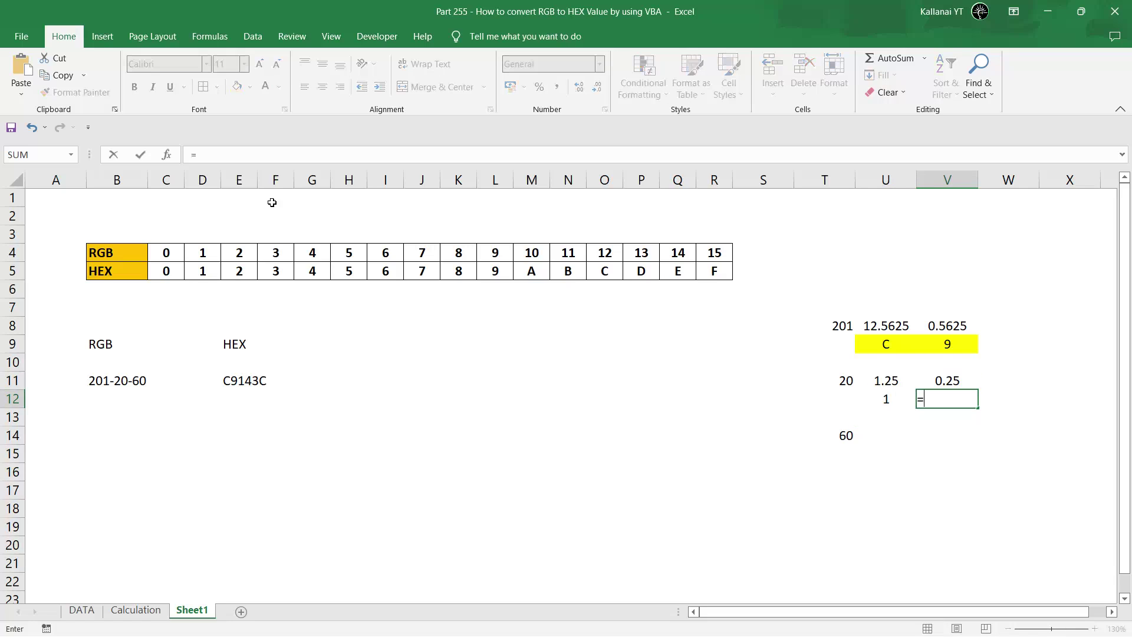
{"action": "key", "text": "Up"}
{"action": "type", "text": "*1"}
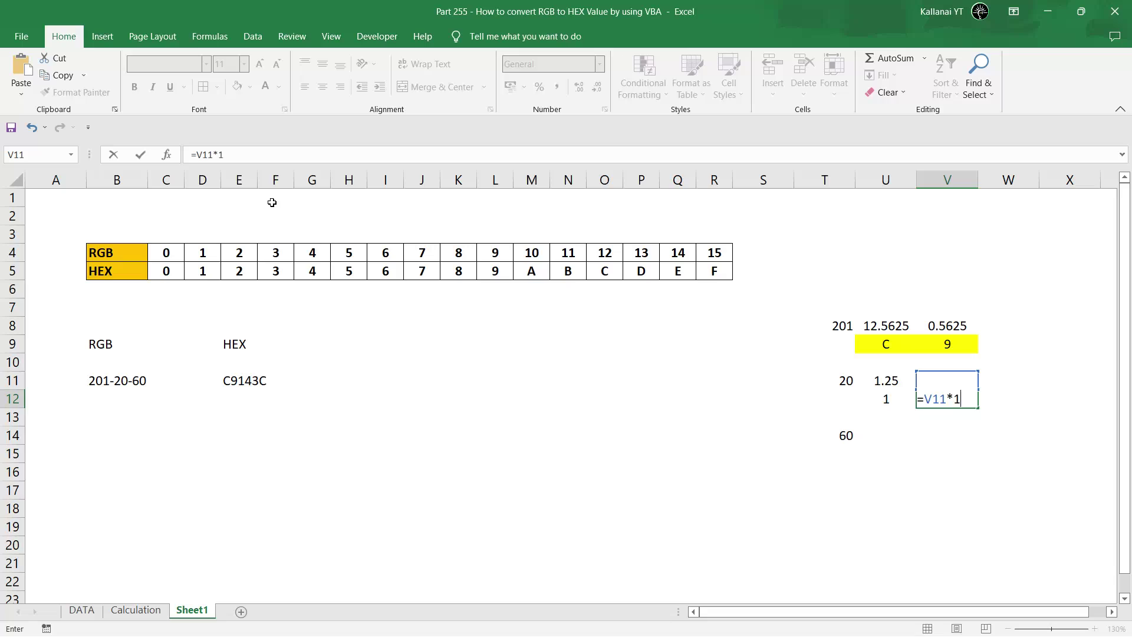
{"action": "type", "text": "6"}
{"action": "key", "text": "Return"}
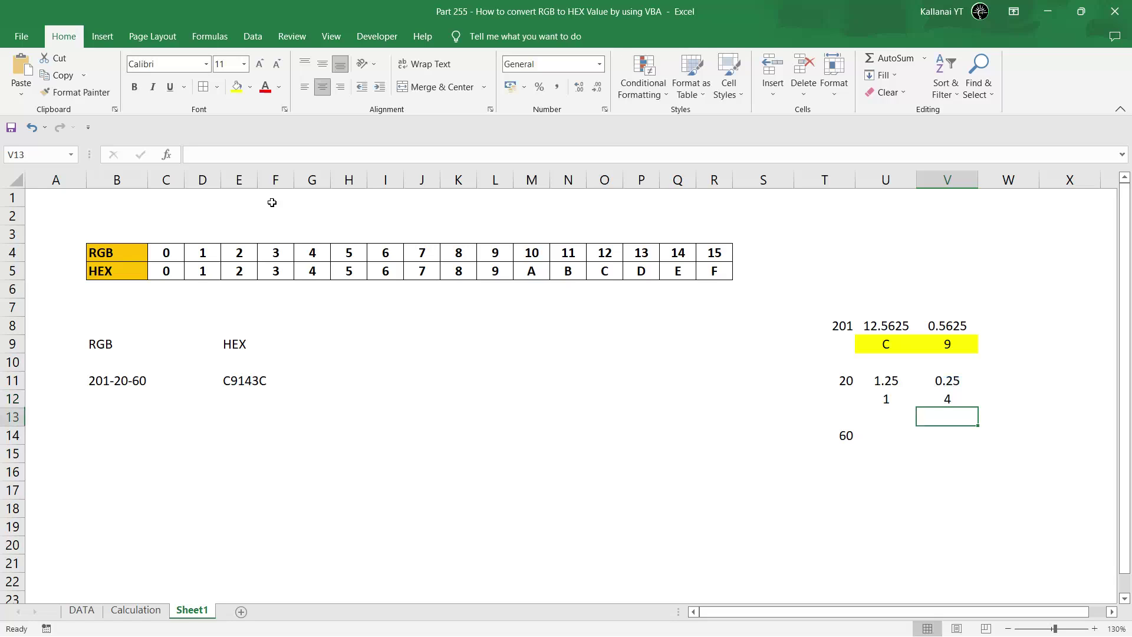
{"action": "key", "text": "Up"}
{"action": "key", "text": "Up"}
{"action": "key", "text": "Down"}
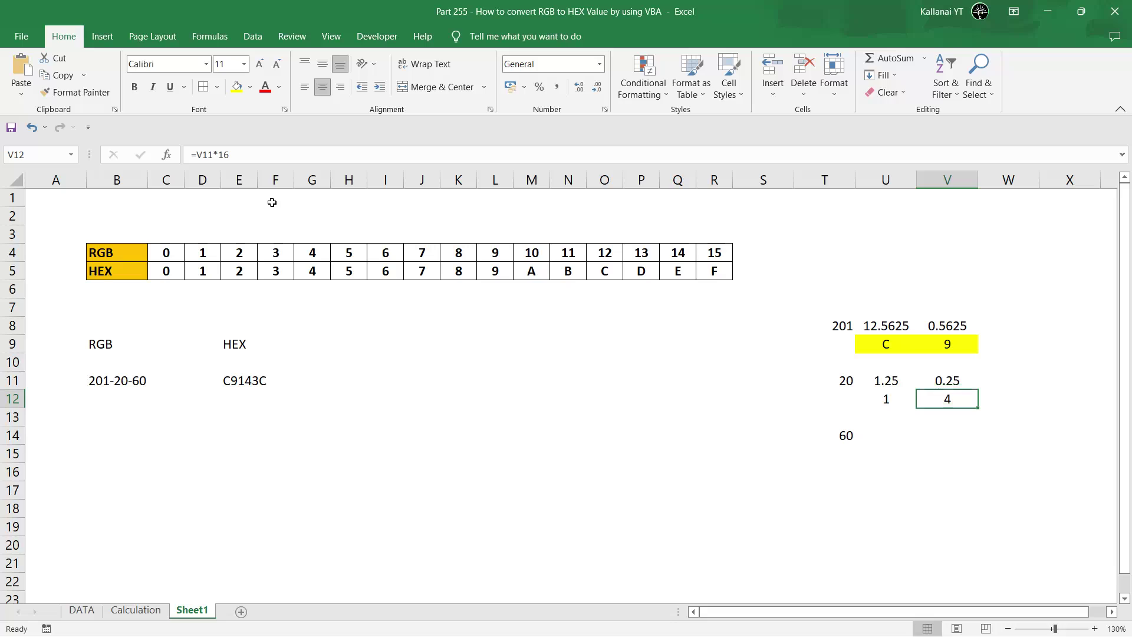
{"action": "key", "text": "Left"}
{"action": "key", "text": "shift+Right"}
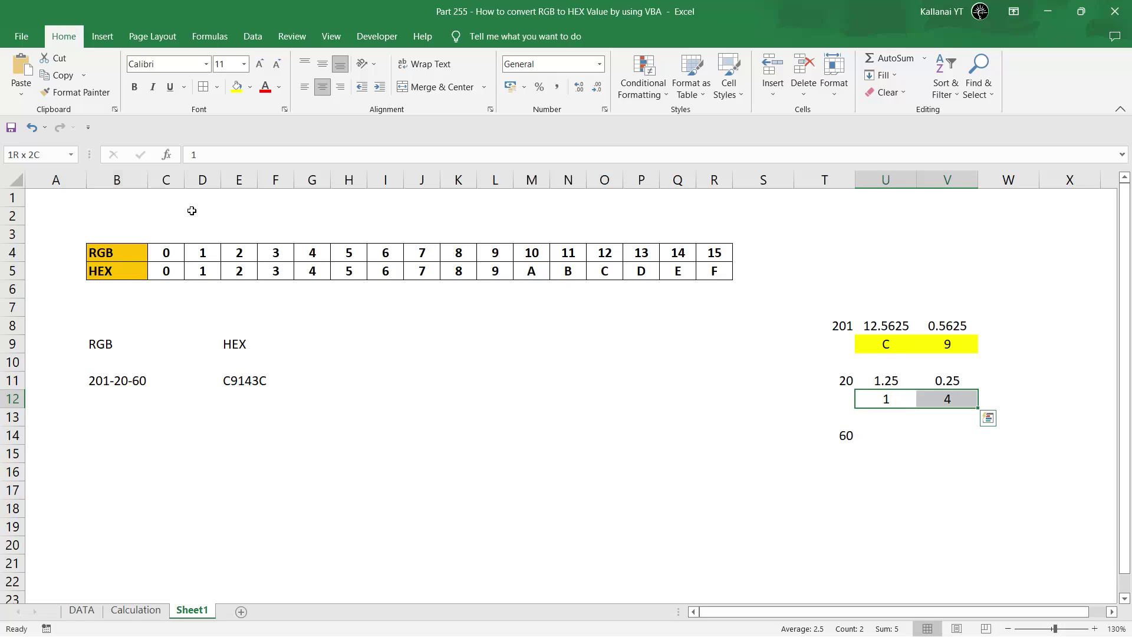
{"action": "left_click", "coordinate": [233, 89]}
Divide 60 by 16 to get 3.75, noting the whole part 3 and remainder 0.75.
{"action": "key", "text": "Down"}
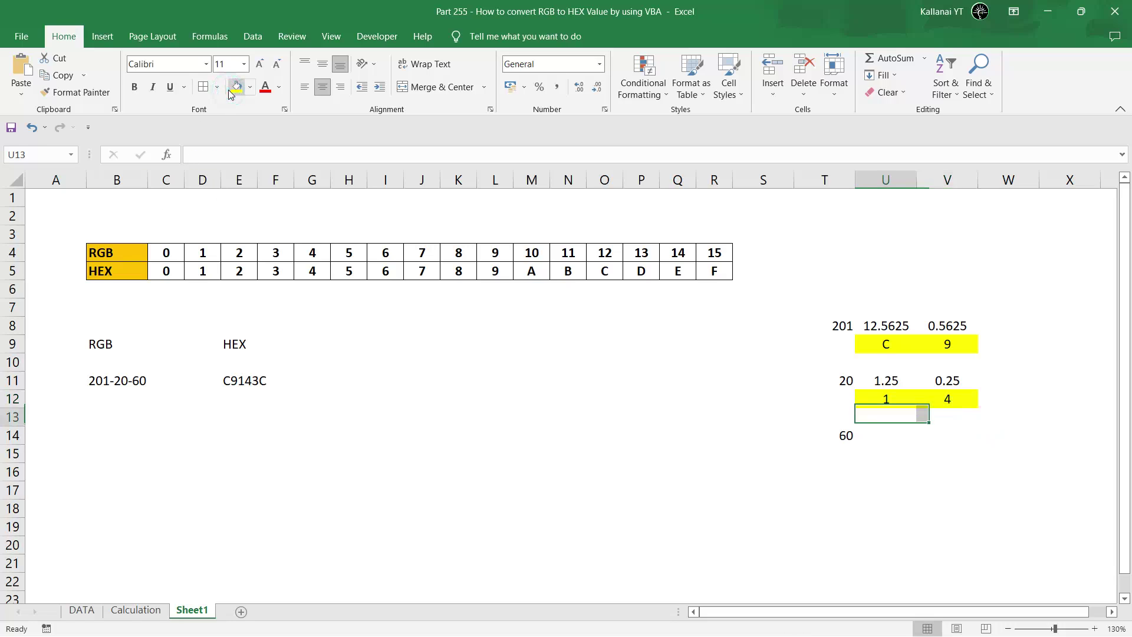
{"action": "key", "text": "Down"}
{"action": "type", "text": "="}
{"action": "key", "text": "Left"}
{"action": "type", "text": "/"}
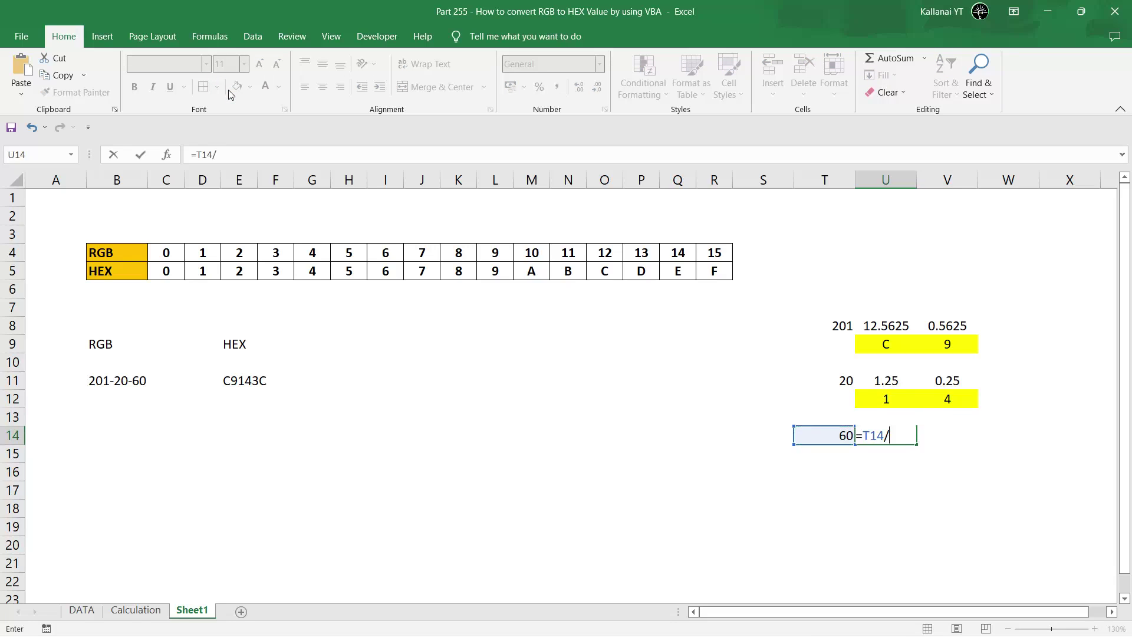
{"action": "type", "text": "1"}
{"action": "type", "text": "6"}
{"action": "key", "text": "Tab"}
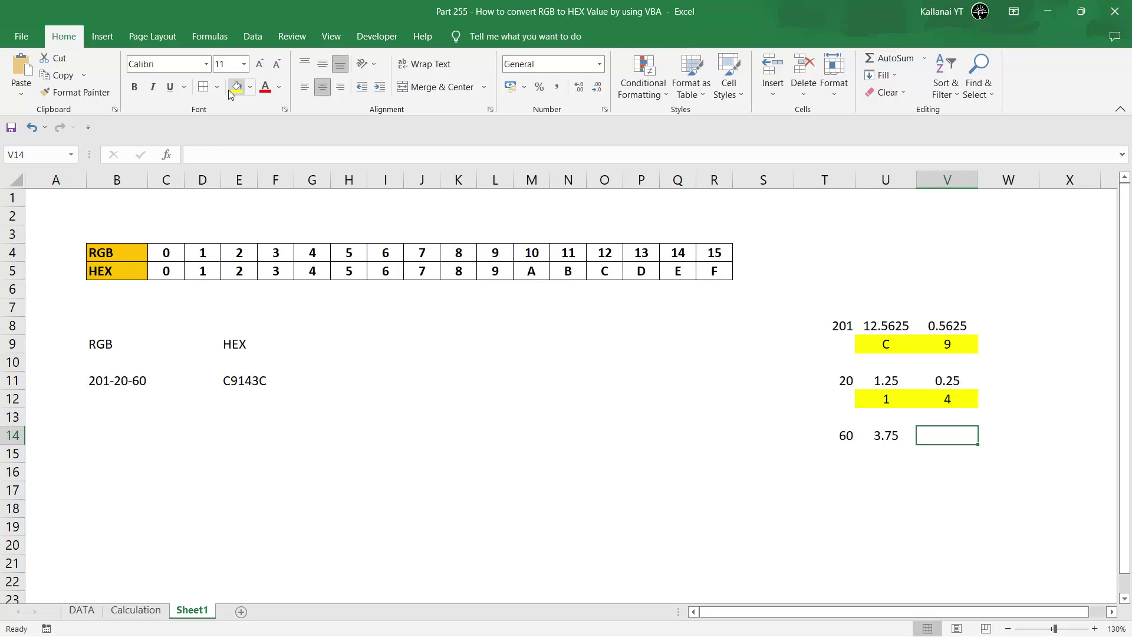
{"action": "key", "text": "Return"}
{"action": "type", "text": "3"}
{"action": "key", "text": "Return"}
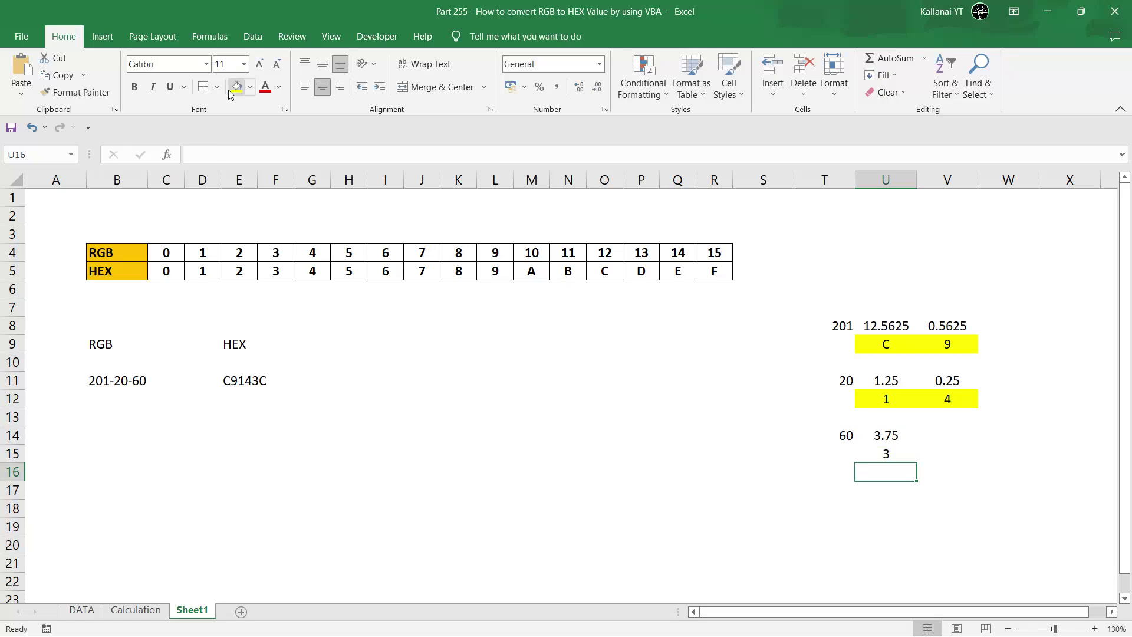
{"action": "key", "text": "Up"}
{"action": "key", "text": "Up"}
{"action": "key", "text": "Right"}
{"action": "type", "text": "."}
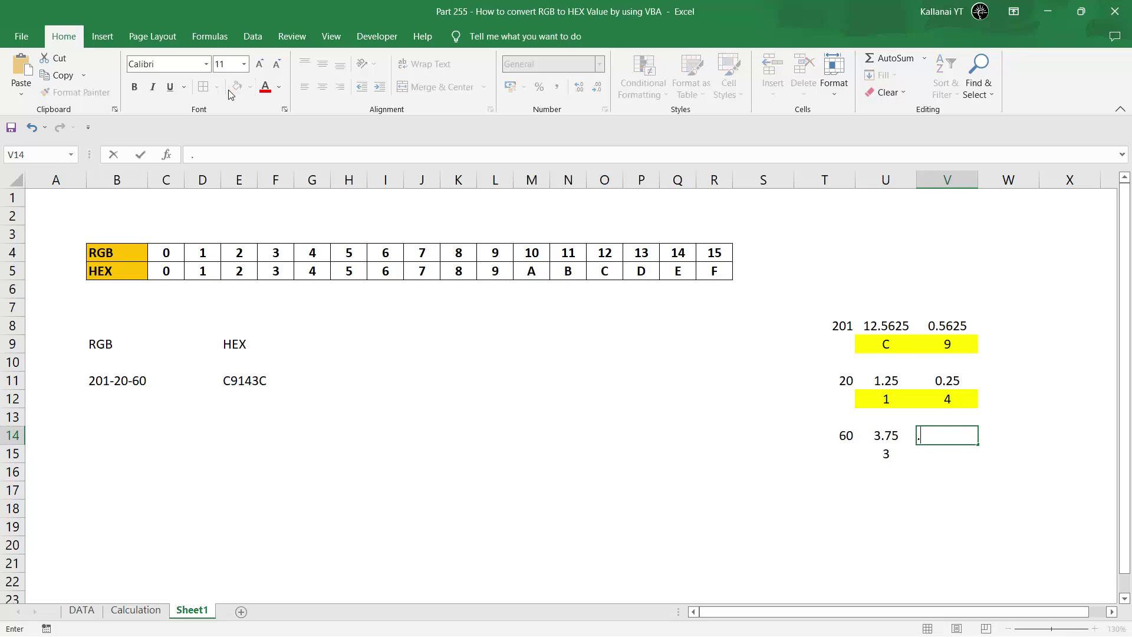
{"action": "type", "text": "75"}
{"action": "key", "text": "Return"}
Multiply 0.75 by 16 to get 12, replace it with C, and fill 3 and C yellow.
{"action": "type", "text": "="}
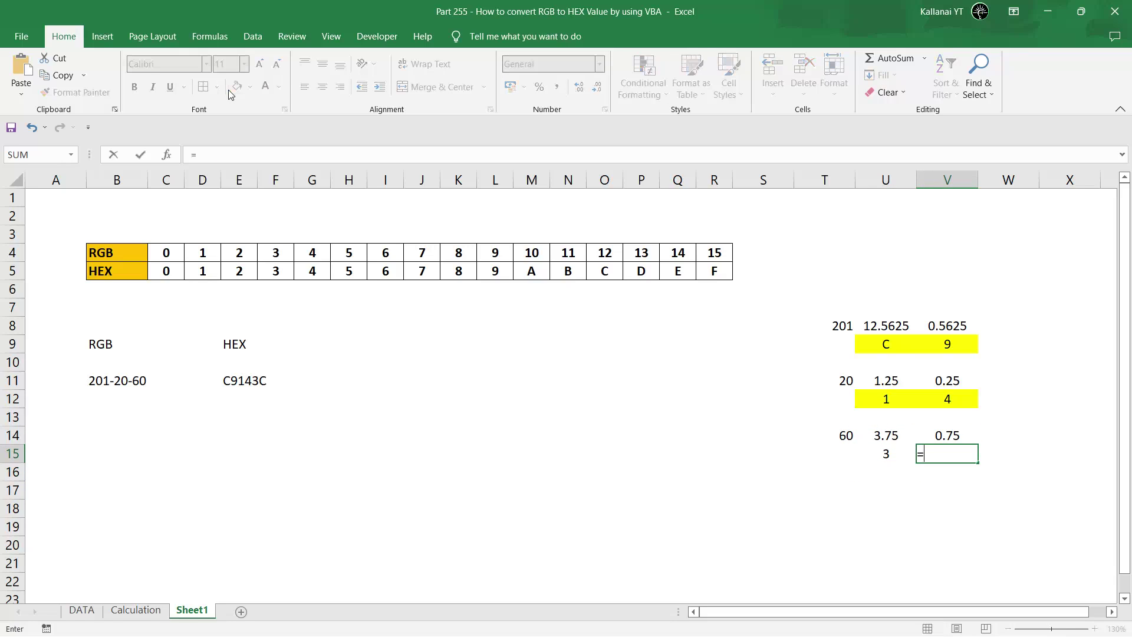
{"action": "key", "text": "Up"}
{"action": "type", "text": "*1"}
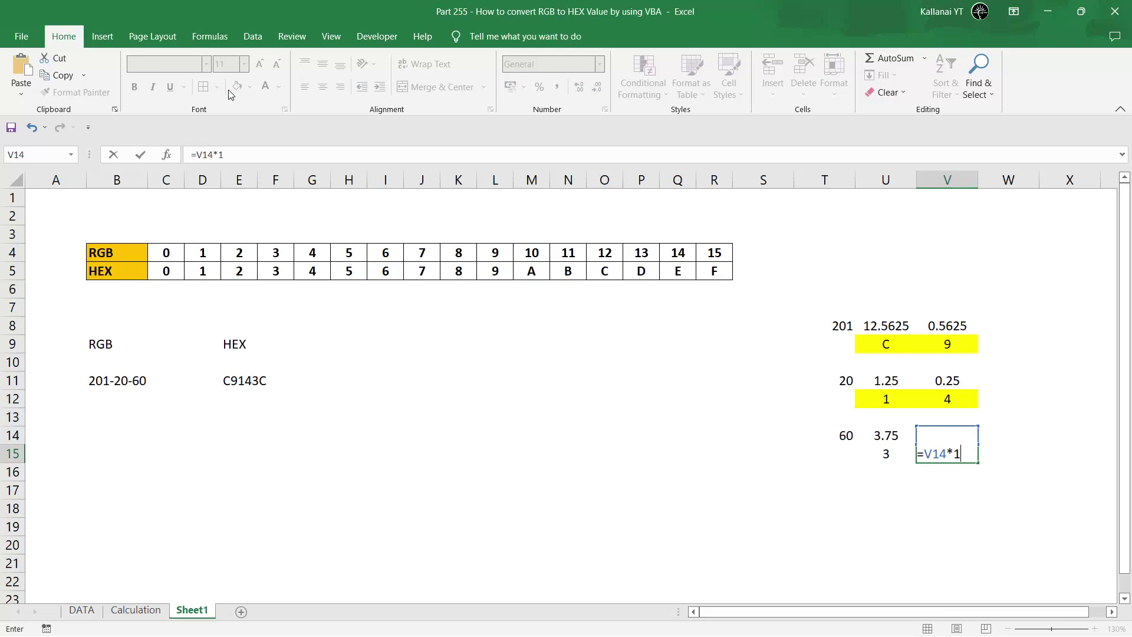
{"action": "type", "text": "6"}
{"action": "key", "text": "Return"}
{"action": "key", "text": "Up"}
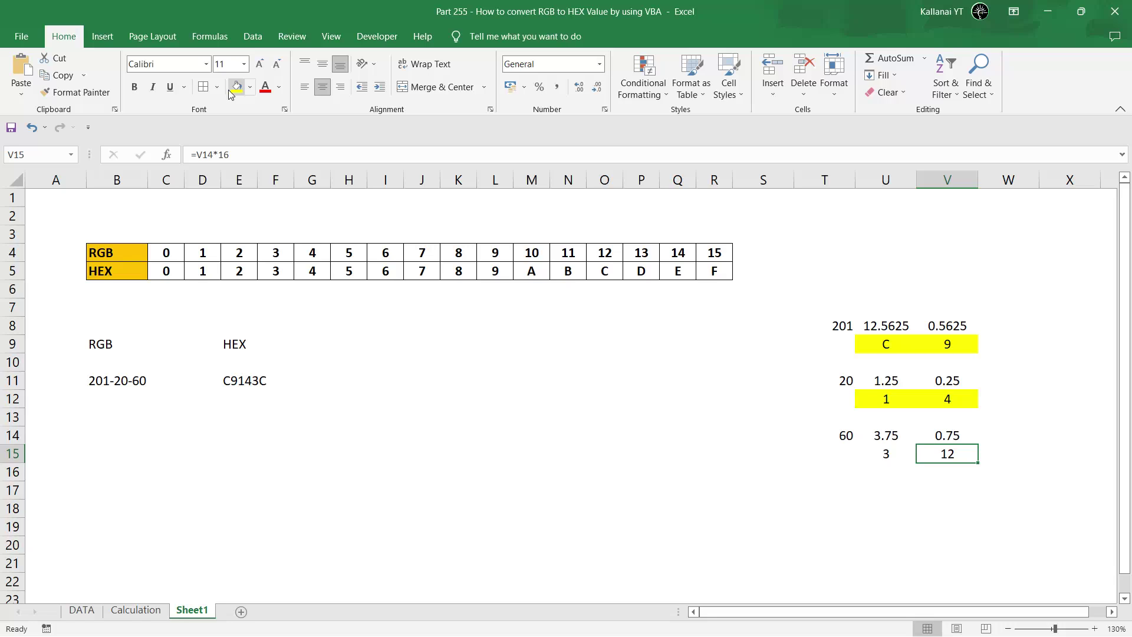
{"action": "key", "text": "ctrl+v"}
{"action": "key", "text": "Left"}
{"action": "key", "text": "Left"}
{"action": "key", "text": "Right"}
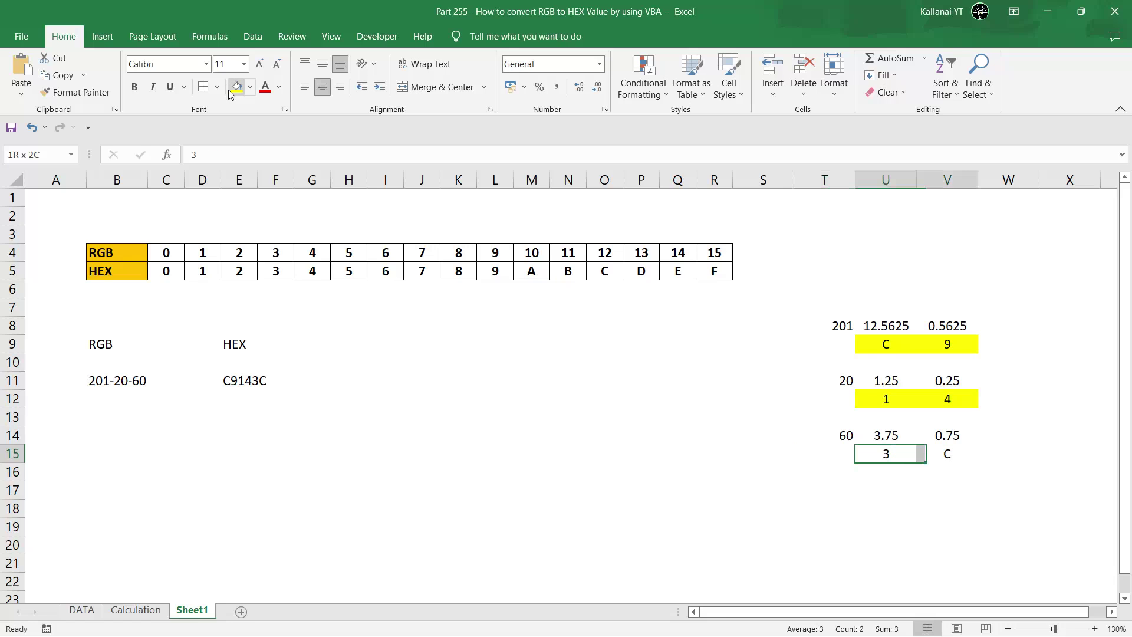
{"action": "key", "text": "shift+Right"}
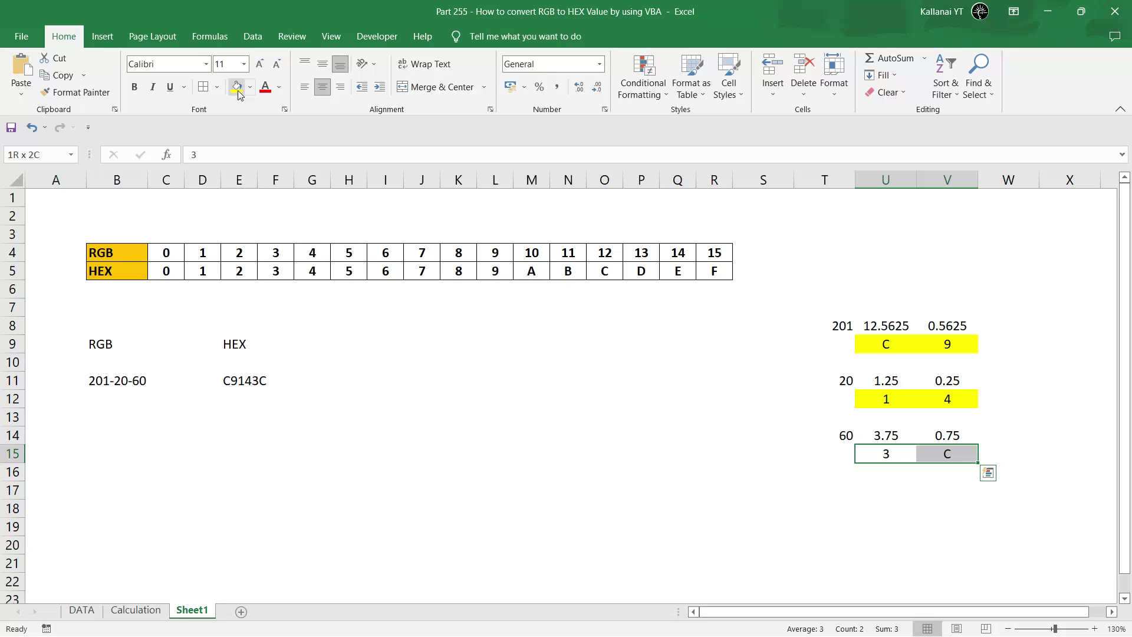
{"action": "left_click", "coordinate": [237, 88]}
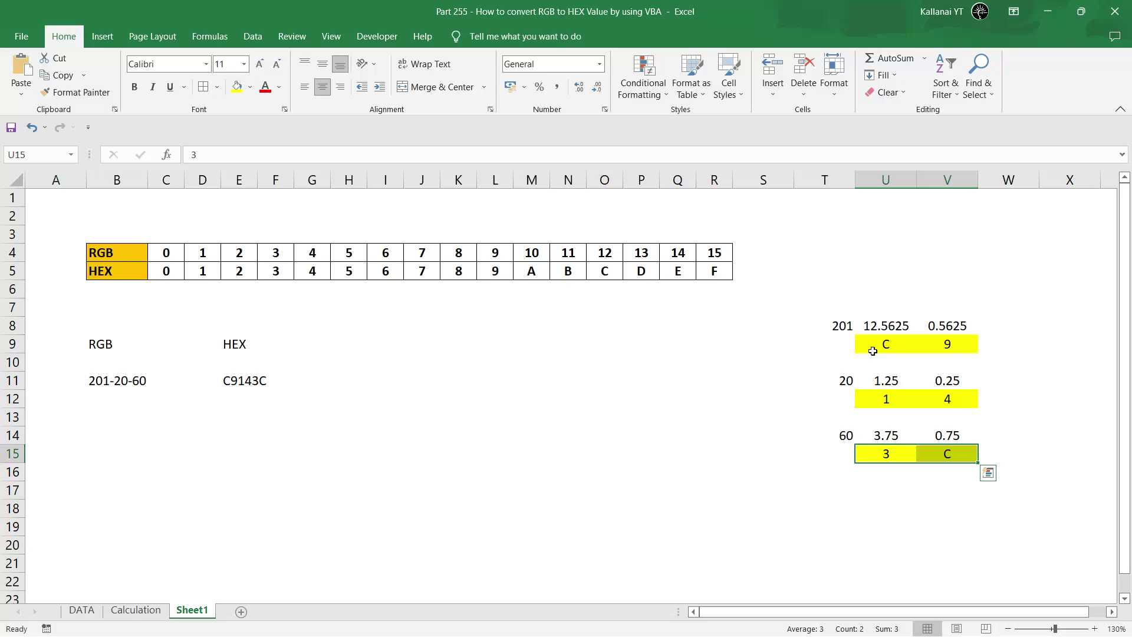
Point out the hex pairs C9, 14 and 3C and inspect the C9143C result cell.
{"action": "left_click_drag", "start_coordinate": [872, 350], "coordinate": [948, 346]}
{"action": "left_click_drag", "start_coordinate": [880, 405], "coordinate": [943, 400]}
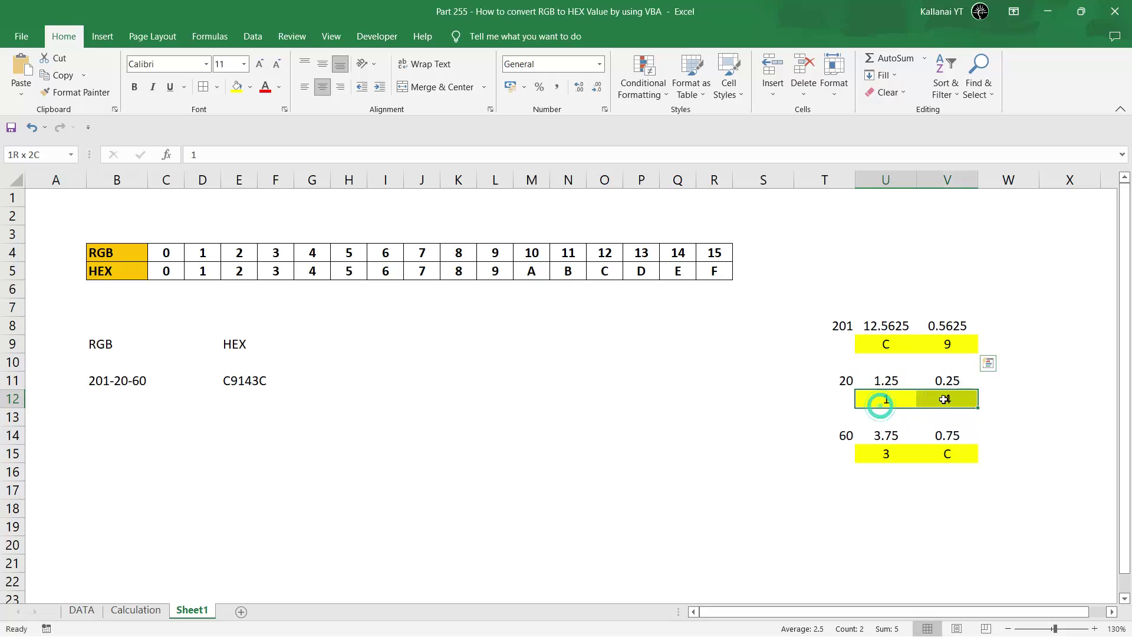
{"action": "left_click_drag", "start_coordinate": [890, 453], "coordinate": [943, 453]}
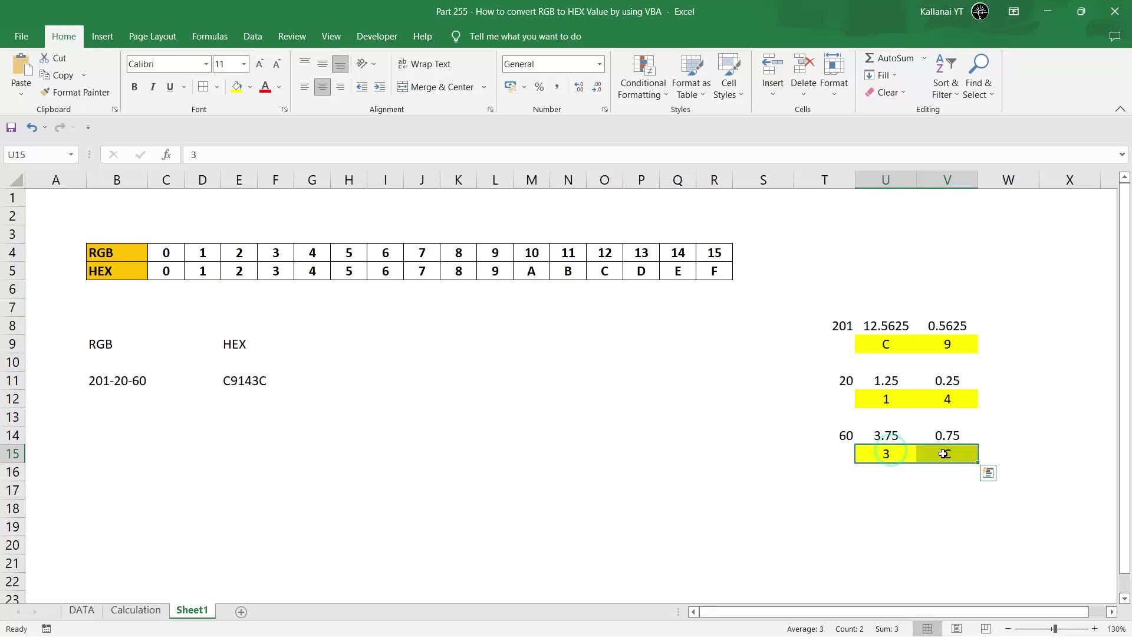
{"action": "double_click", "coordinate": [236, 382]}
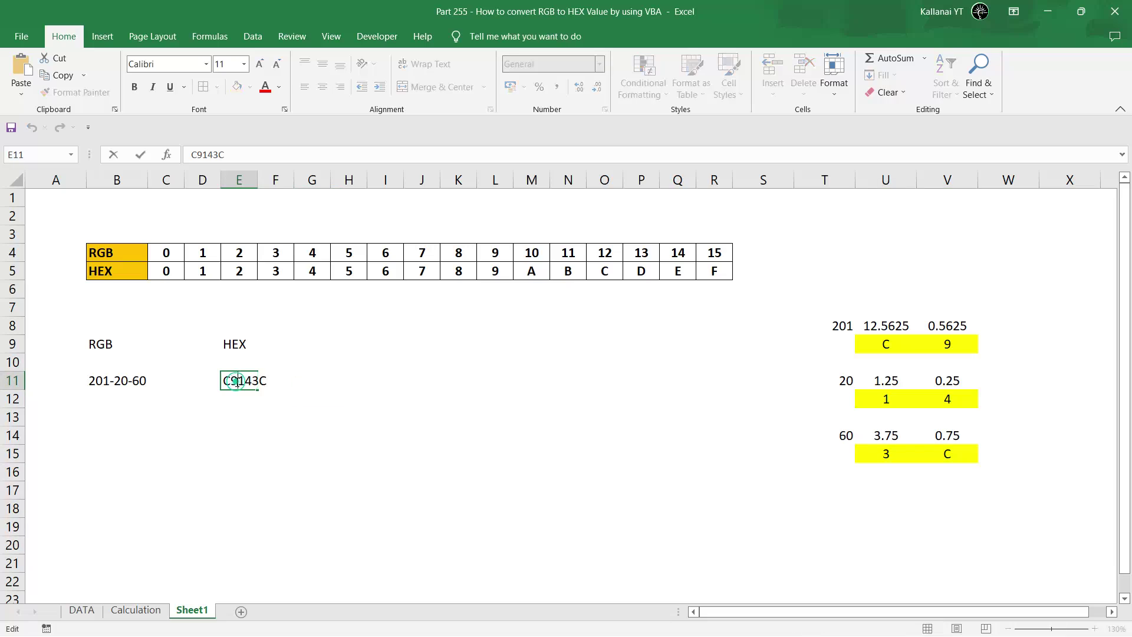
Leave the C9143C result cell without changing it.
{"action": "key", "text": "Escape"}
{"action": "key", "text": "Right"}
{"action": "key", "text": "Left"}
{"action": "key", "text": "Up"}
{"action": "key", "text": "Up"}
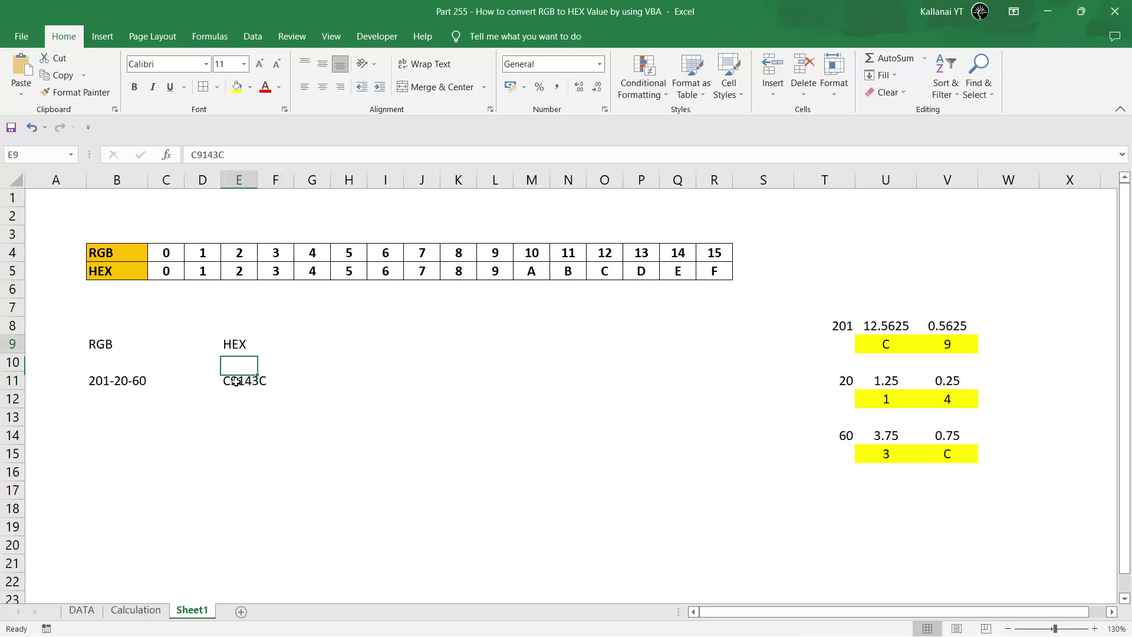
{"action": "key", "text": "Up"}
{"action": "key", "text": "Up"}
{"action": "key", "text": "Up"}
{"action": "key", "text": "Down"}
{"action": "key", "text": "Down"}
{"action": "key", "text": "Down"}
On the Calculation sheet, review the red-value formula and the RGB input 178-255-102.
{"action": "key", "text": "ctrl+Page_Up"}
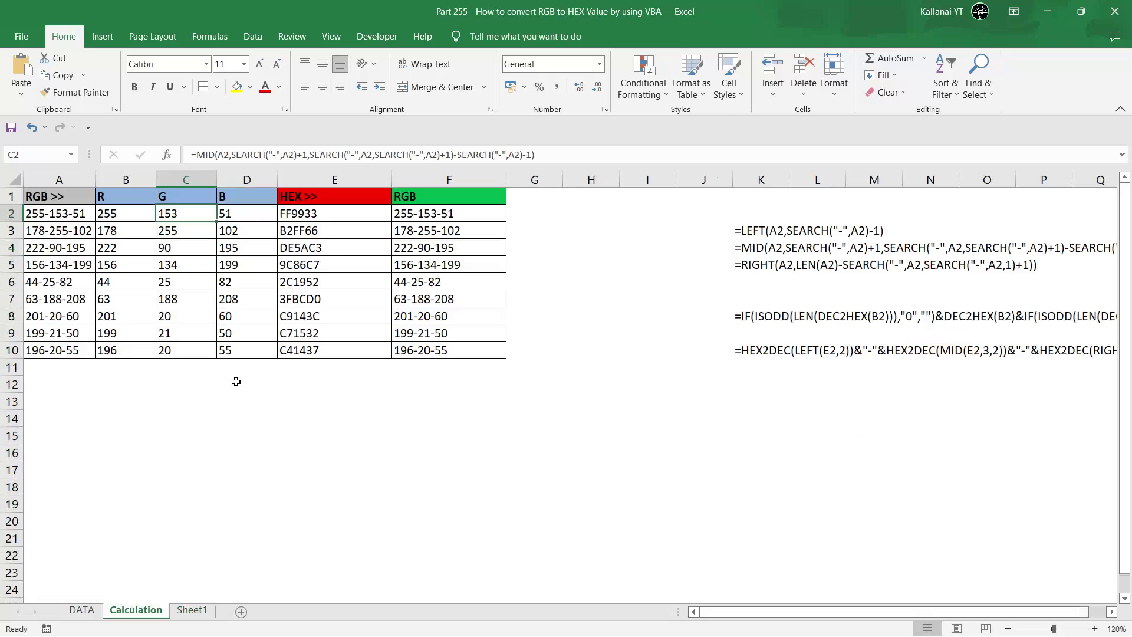
{"action": "key", "text": "Up"}
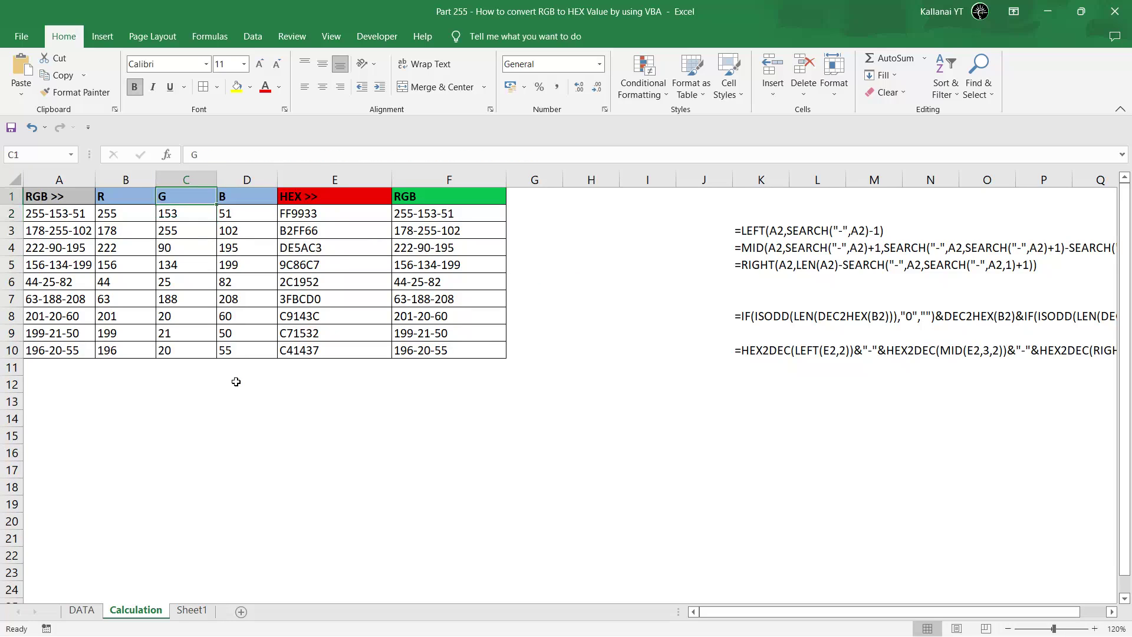
{"action": "key", "text": "Down"}
{"action": "key", "text": "Up"}
{"action": "key", "text": "Down"}
{"action": "key", "text": "Left"}
{"action": "key", "text": "Left"}
{"action": "key", "text": "Right"}
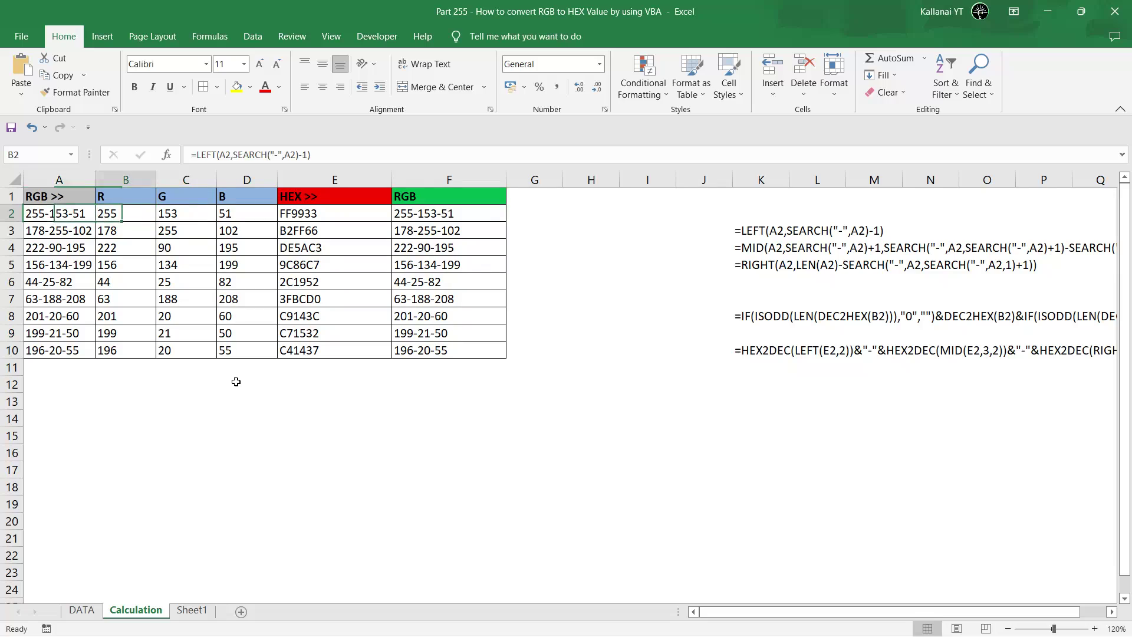
{"action": "key", "text": "Right"}
{"action": "key", "text": "Up"}
{"action": "key", "text": "Left"}
{"action": "key", "text": "Left"}
{"action": "key", "text": "Down"}
{"action": "key", "text": "Down"}
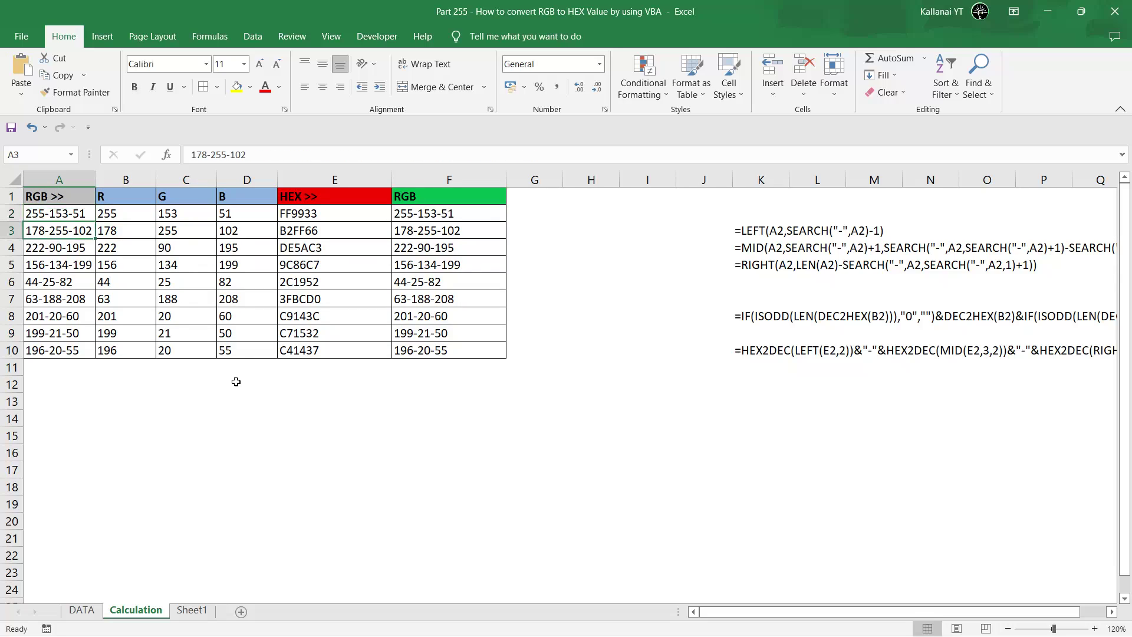
{"action": "key", "text": "Up"}
{"action": "key", "text": "Up"}
On the DATA sheet, delete the HEX and RGB results in B2:C19 and save the workbook.
{"action": "key", "text": "ctrl+Page_Up"}
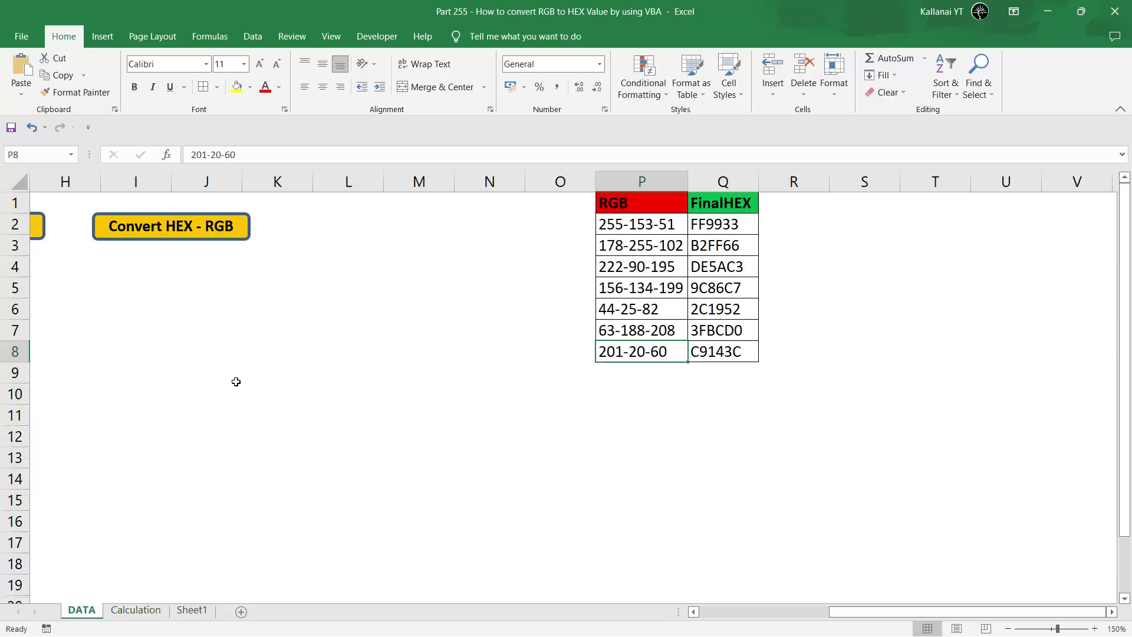
{"action": "key", "text": "ctrl+Left"}
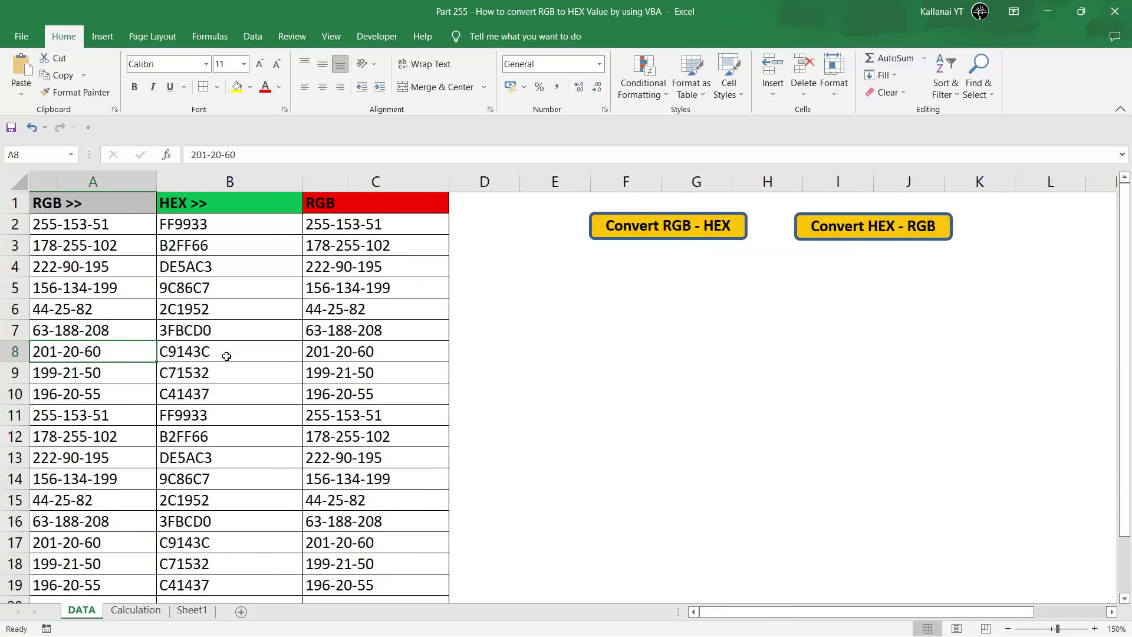
{"action": "key", "text": "ctrl+Up"}
{"action": "key", "text": "Left"}
{"action": "key", "text": "Down"}
{"action": "key", "text": "shift+Right"}
{"action": "key", "text": "ctrl+shift+Down"}
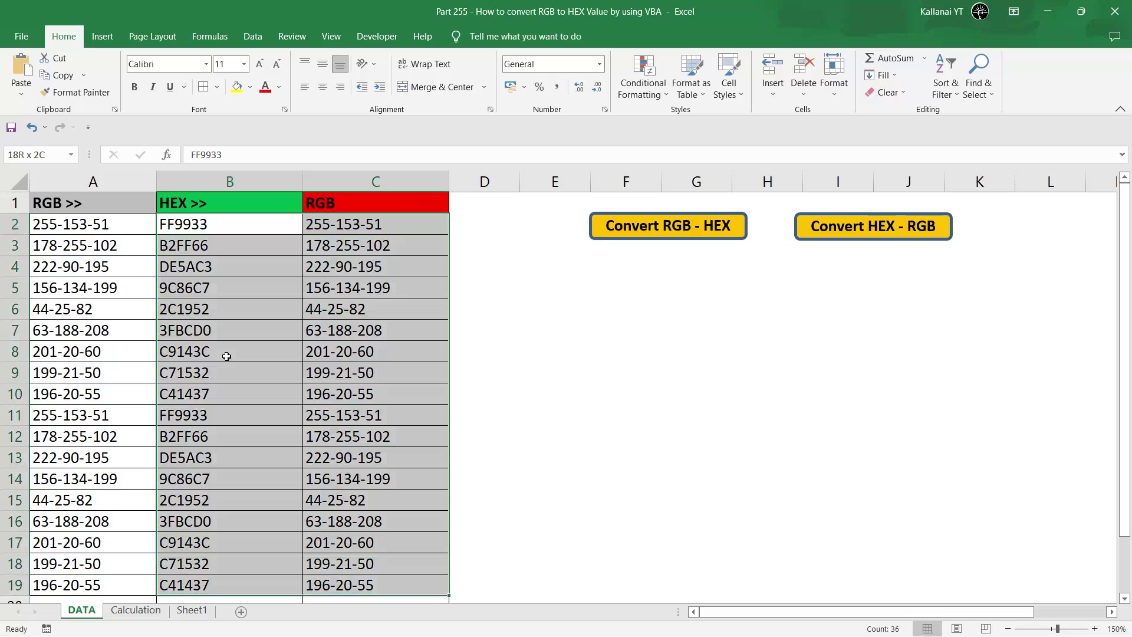
{"action": "key", "text": "Delete"}
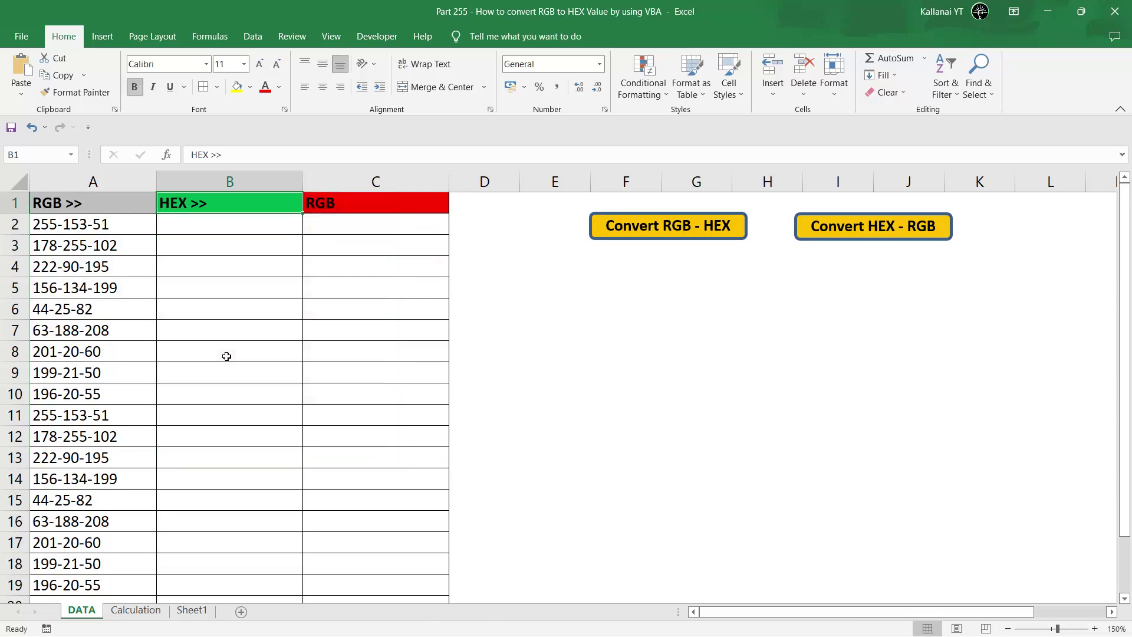
{"action": "key", "text": "ctrl+s"}
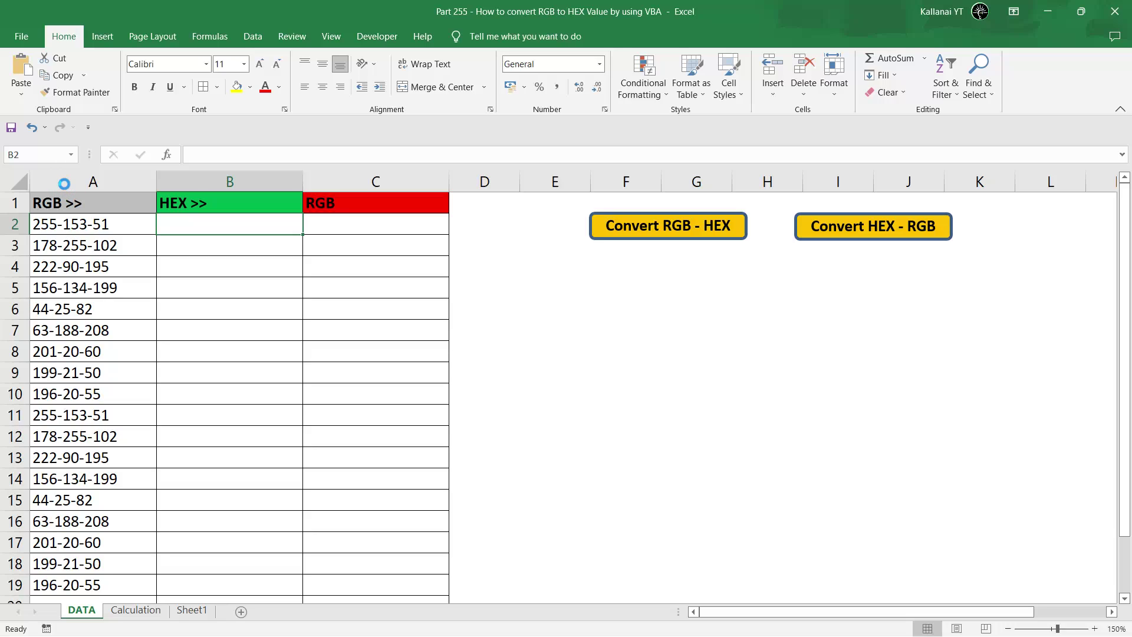
{"action": "left_click", "coordinate": [64, 184]}
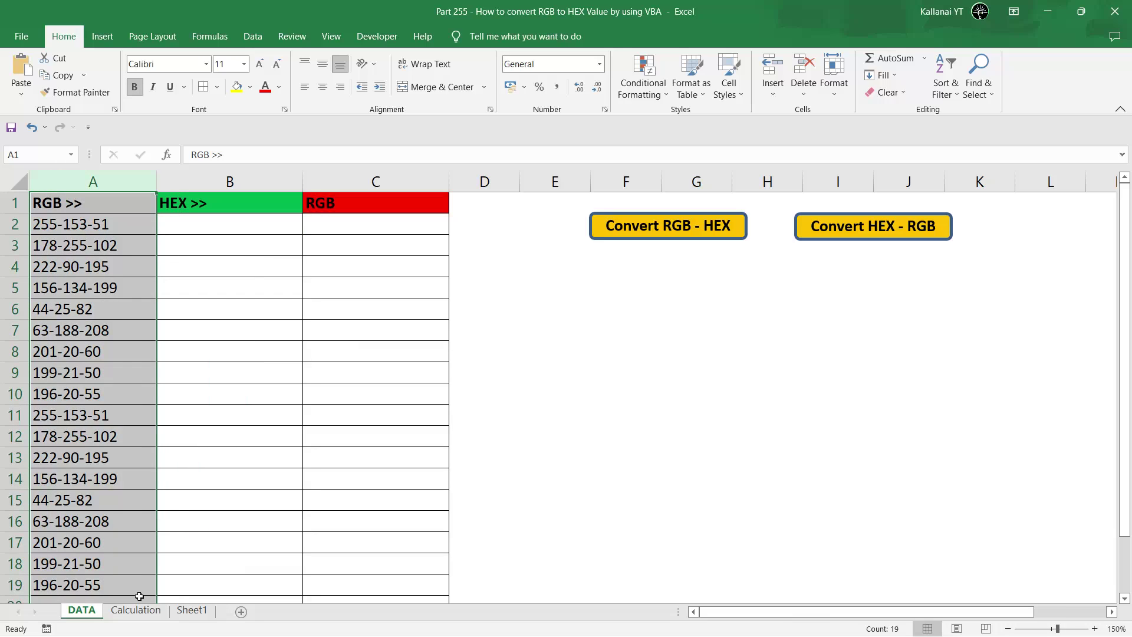
Open the ConvetRGBToHEX code in Module1 and place the editor window beside the DATA sheet.
{"action": "left_click", "coordinate": [197, 535]}
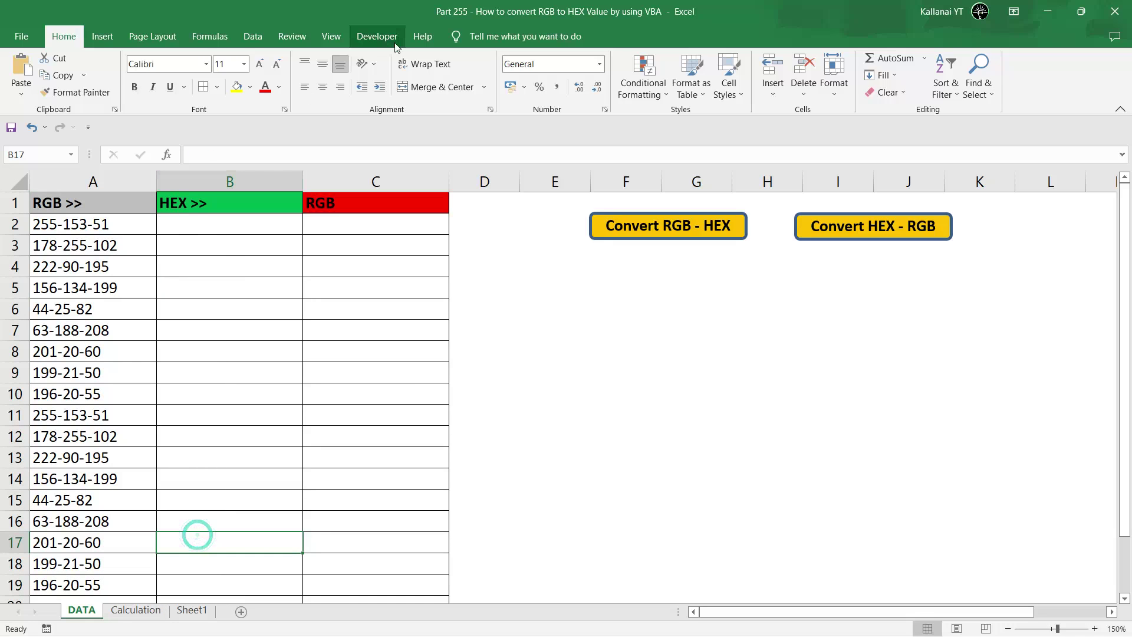
{"action": "left_click", "coordinate": [377, 36]}
{"action": "left_click", "coordinate": [12, 95]}
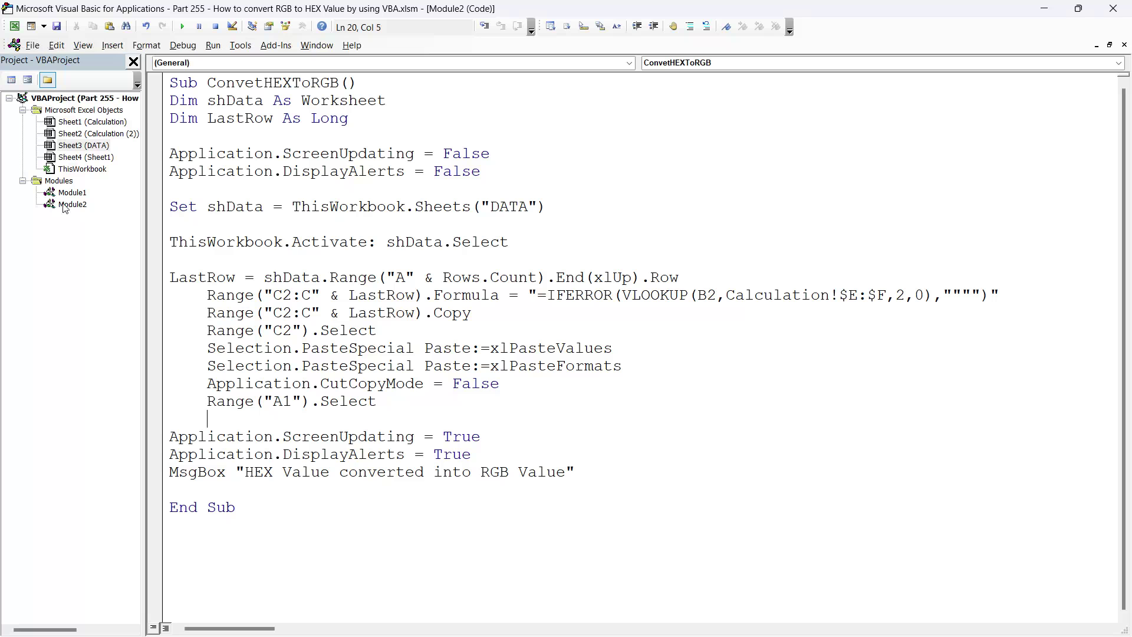
{"action": "double_click", "coordinate": [68, 194]}
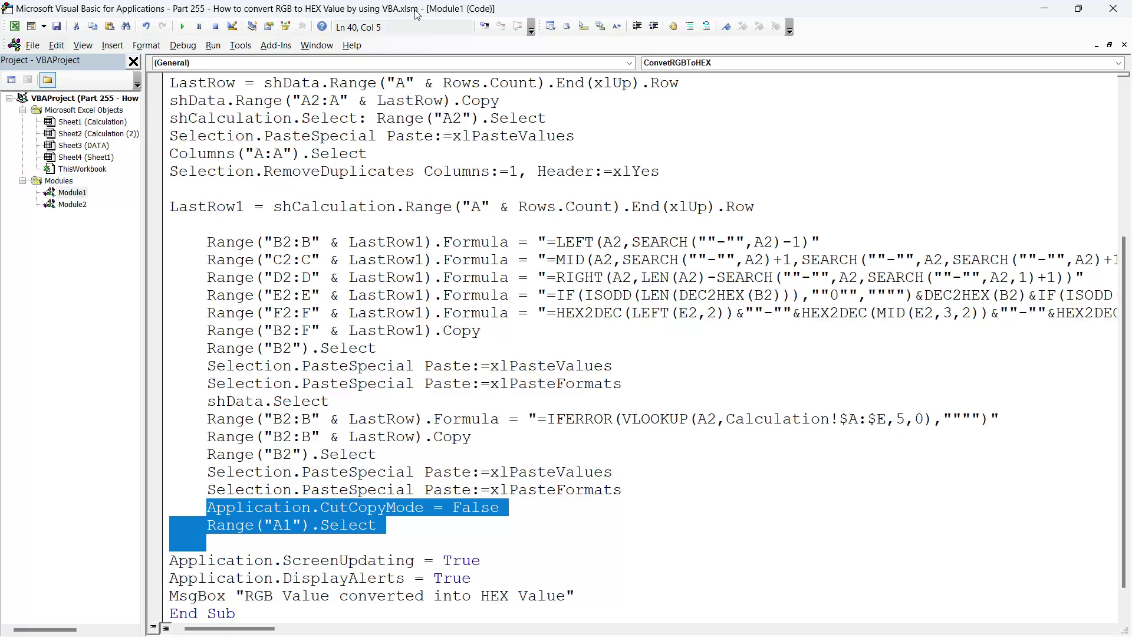
{"action": "double_click", "coordinate": [631, 7]}
{"action": "left_click_drag", "start_coordinate": [649, 9], "coordinate": [595, 11]}
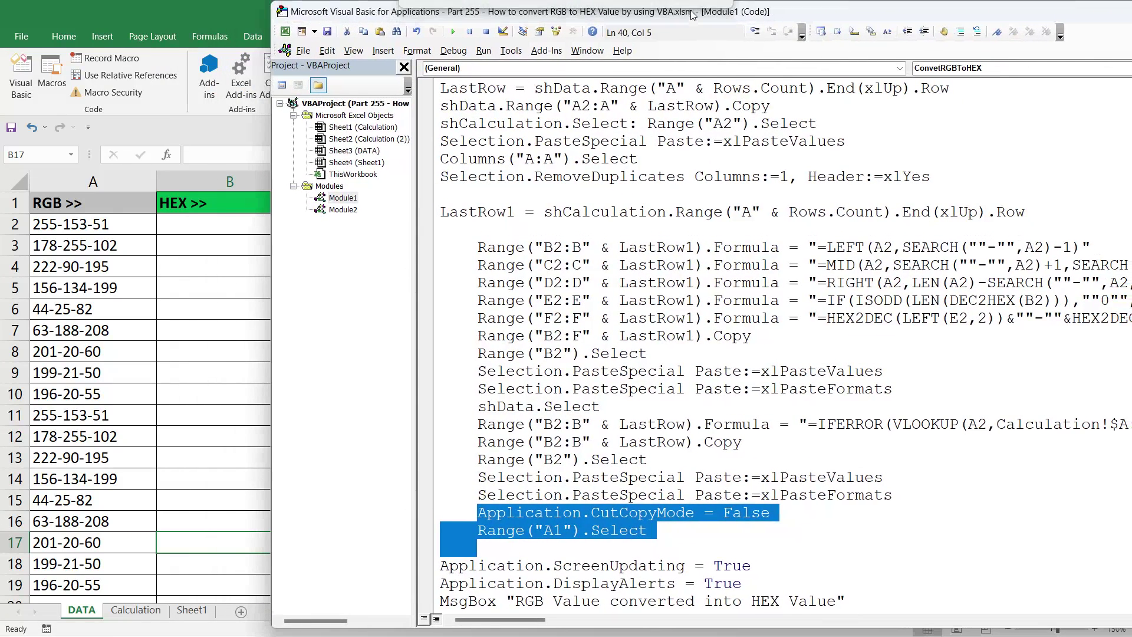
{"action": "left_click", "coordinate": [649, 340]}
{"action": "scroll", "coordinate": [649, 340], "scroll_direction": "up", "scroll_amount": 5}
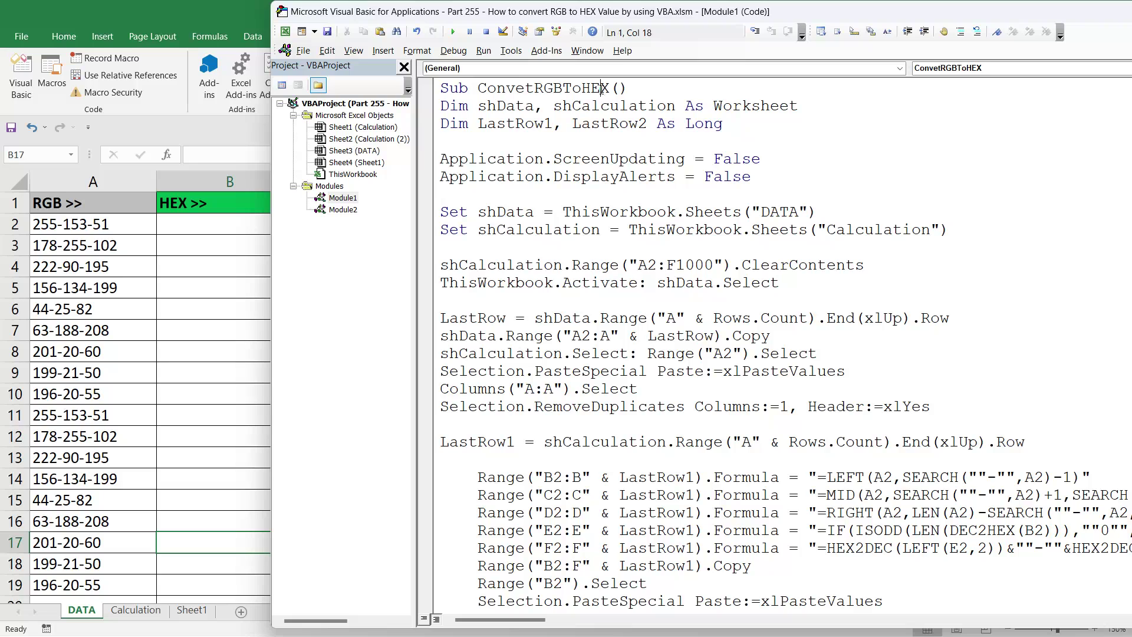
{"action": "left_click", "coordinate": [133, 242]}
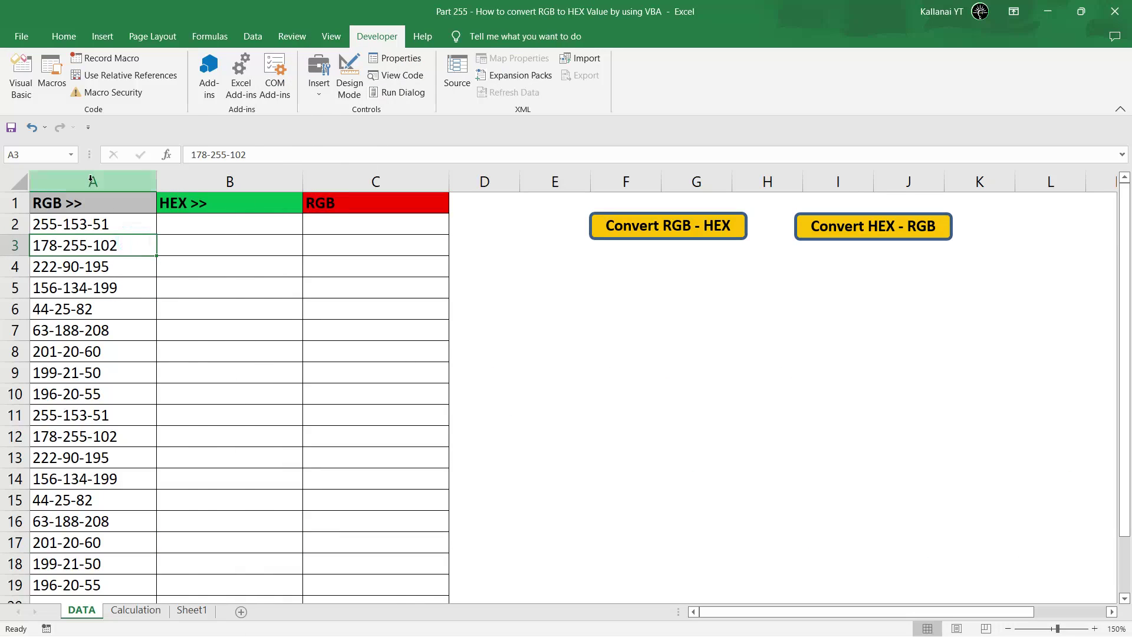
Compare the sheet with the code, marking the A2:F1000 clear range and placing the caret in ConvetRGBToHEX.
{"action": "left_click", "coordinate": [90, 178]}
{"action": "left_click", "coordinate": [197, 194]}
{"action": "key", "text": "alt+F11"}
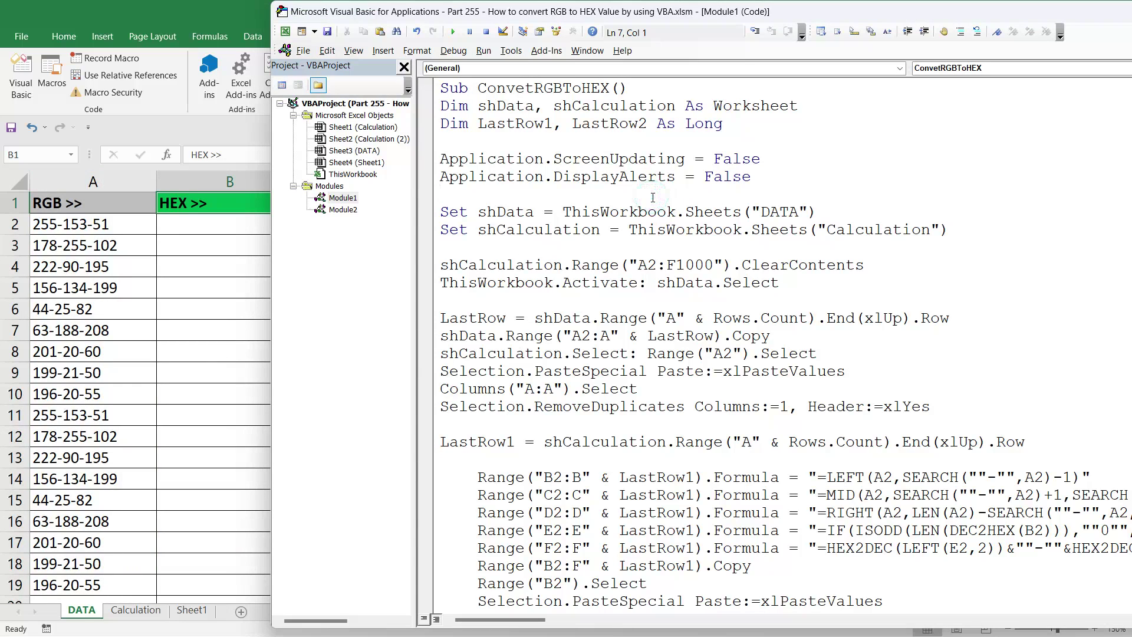
{"action": "key", "text": "alt+Tab"}
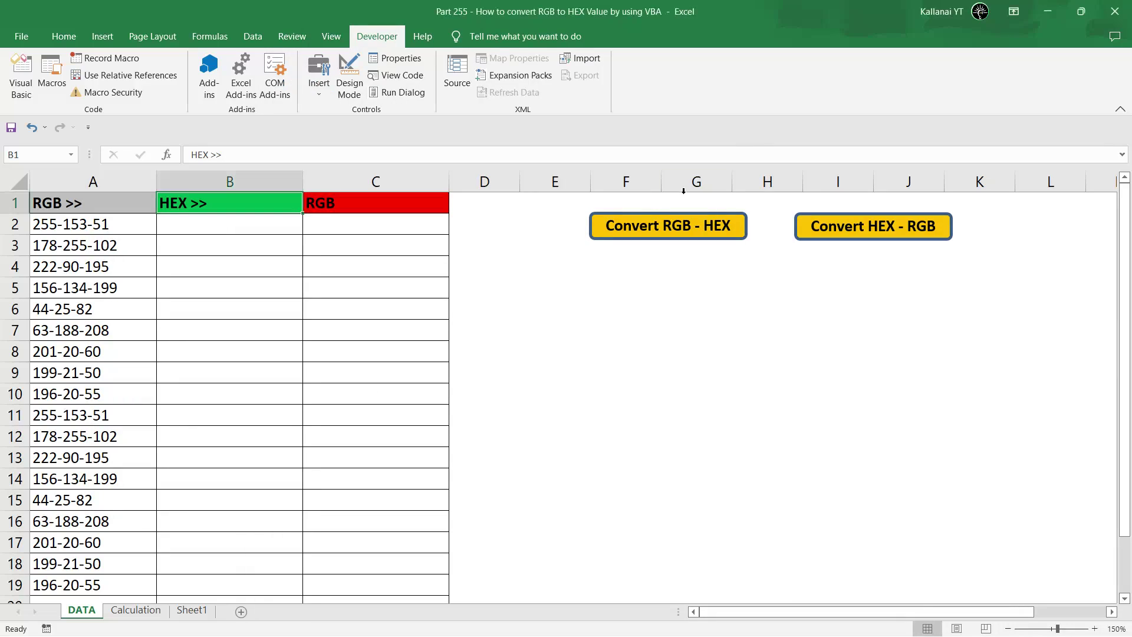
{"action": "key", "text": "alt+F11"}
{"action": "left_click", "coordinate": [648, 265]}
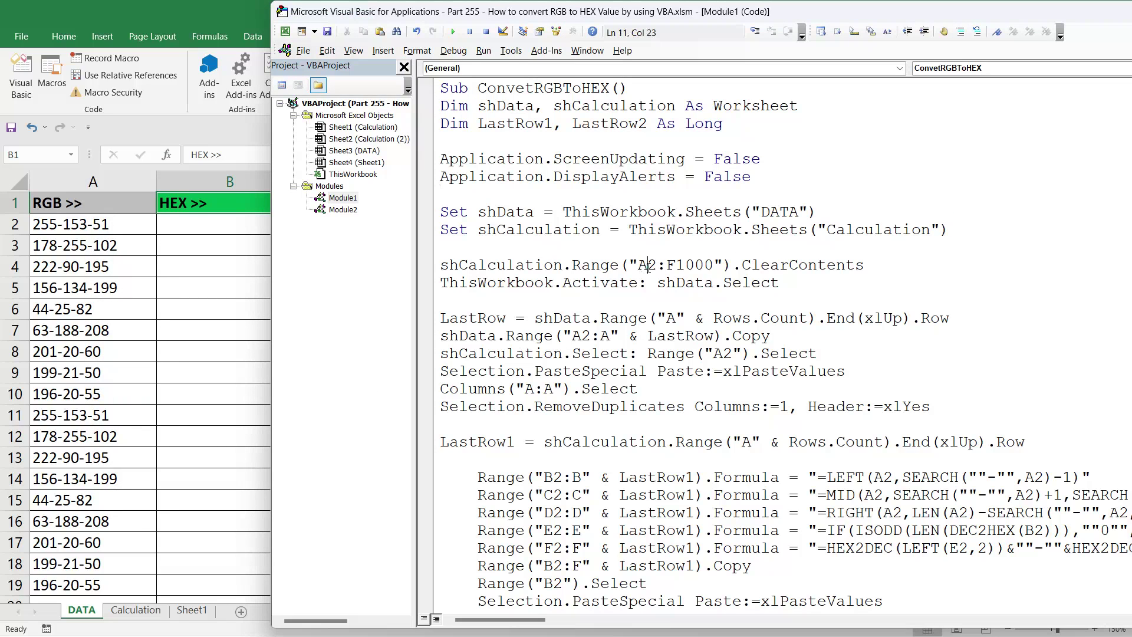
{"action": "key", "text": "alt+F11"}
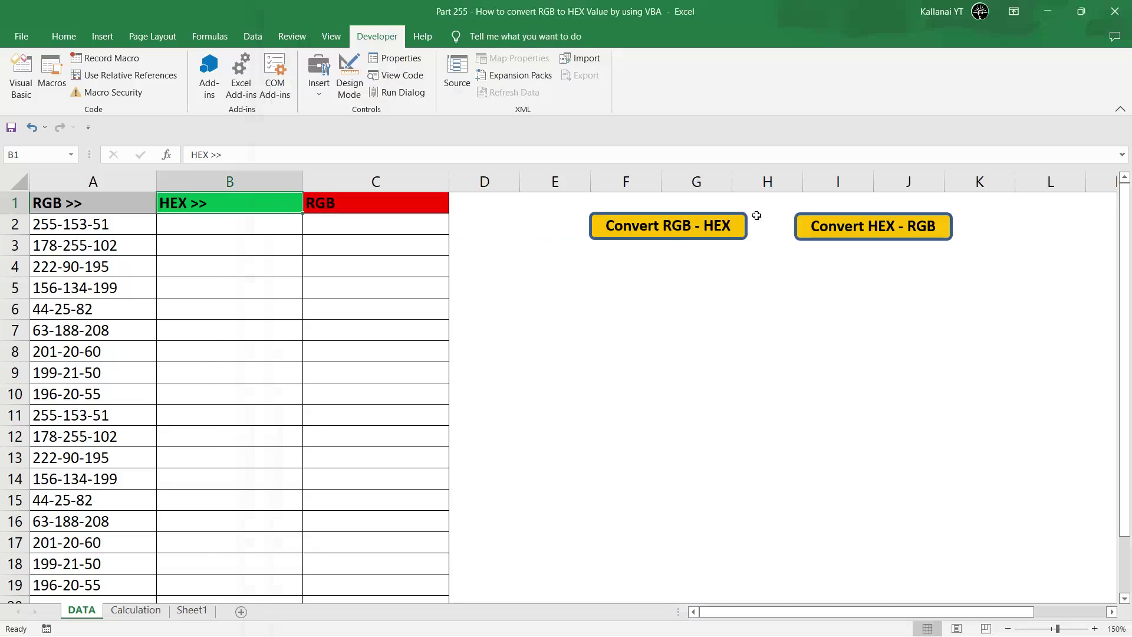
{"action": "key", "text": "alt+F11"}
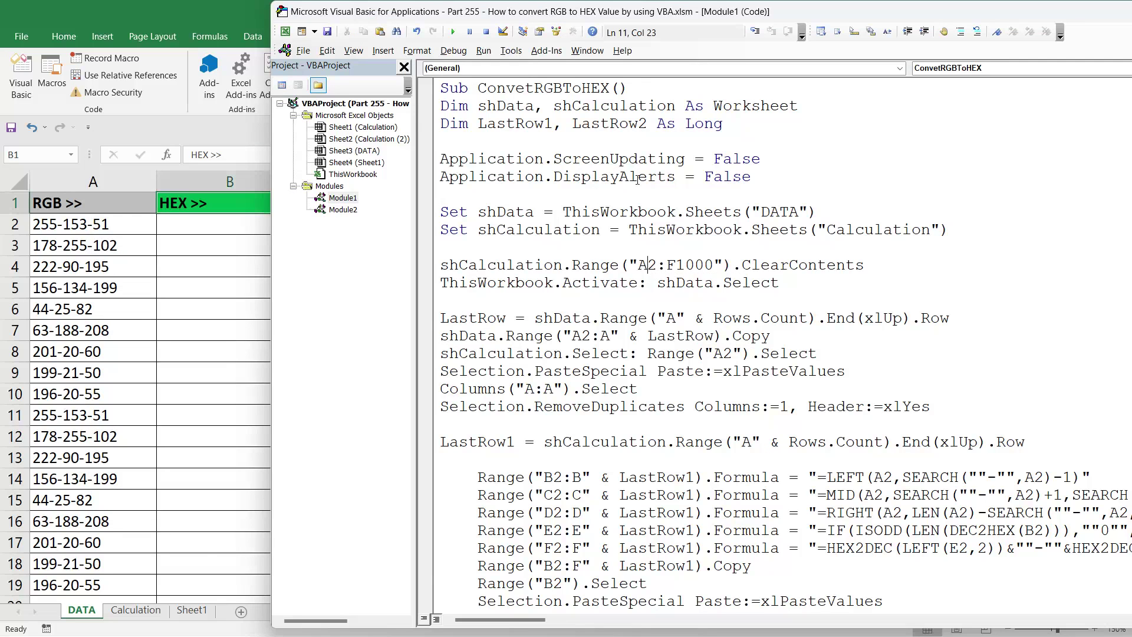
{"action": "double_click", "coordinate": [517, 89]}
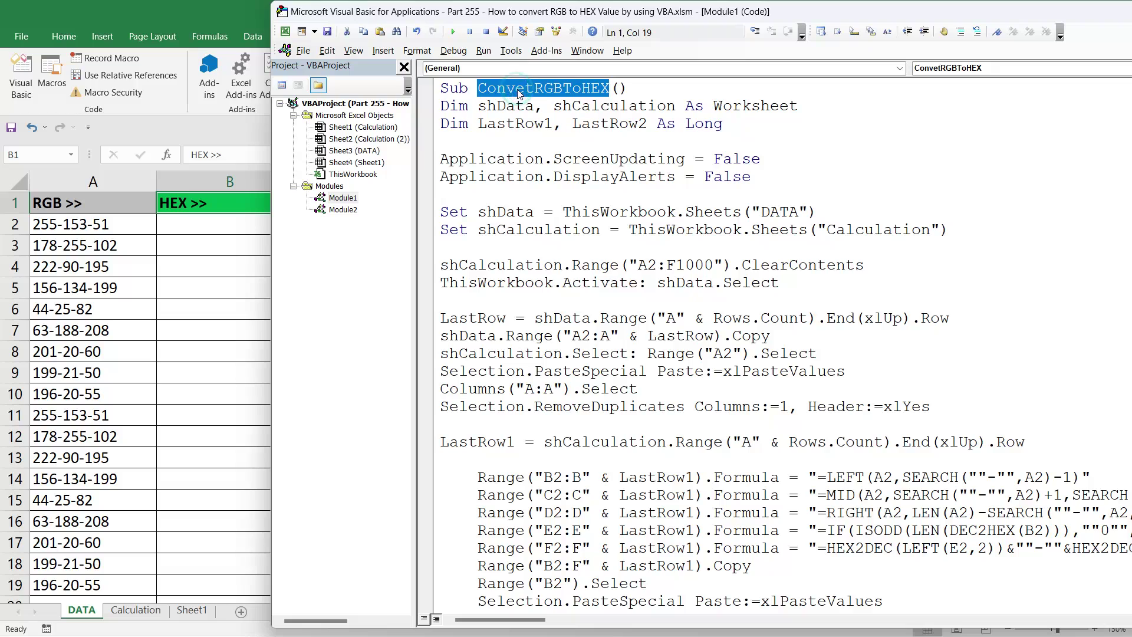
Step the macro through clearing the Calculation sheet and confirm A2 downward is empty.
{"action": "key", "text": "F8"}
{"action": "key", "text": "F8"}
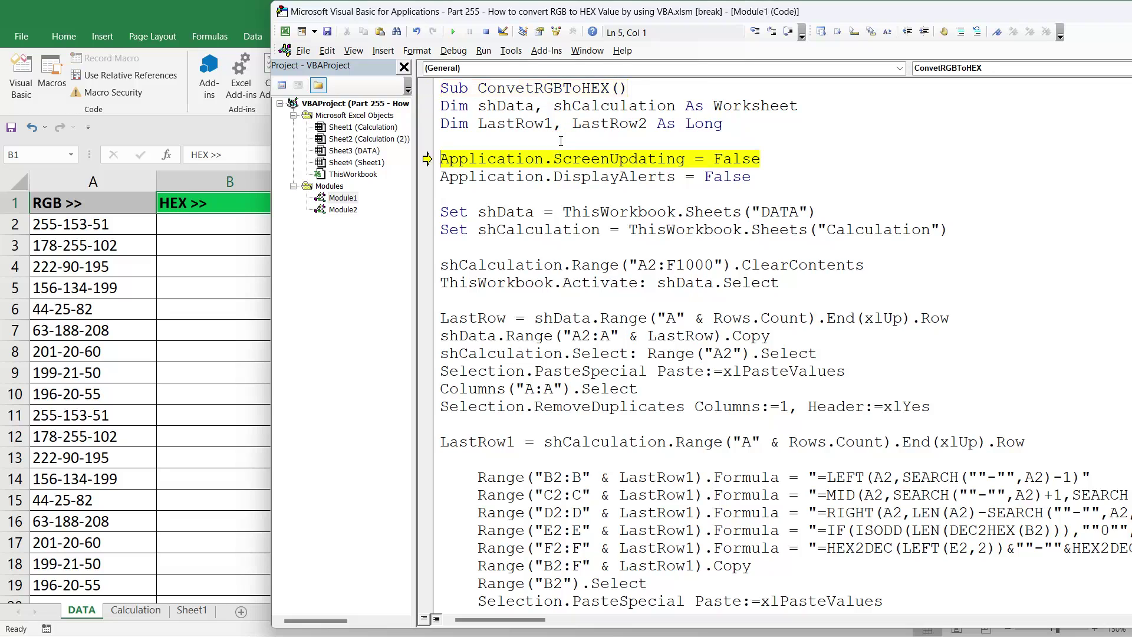
{"action": "key", "text": "F8"}
{"action": "key", "text": "F8"}
{"action": "key", "text": "F8"}
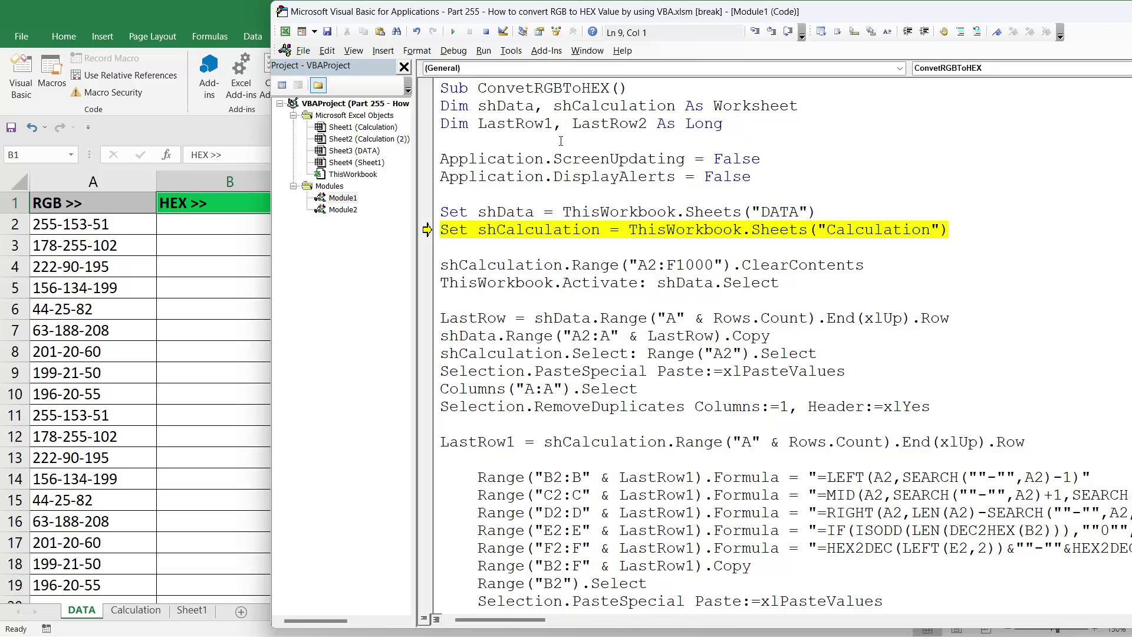
{"action": "key", "text": "F8"}
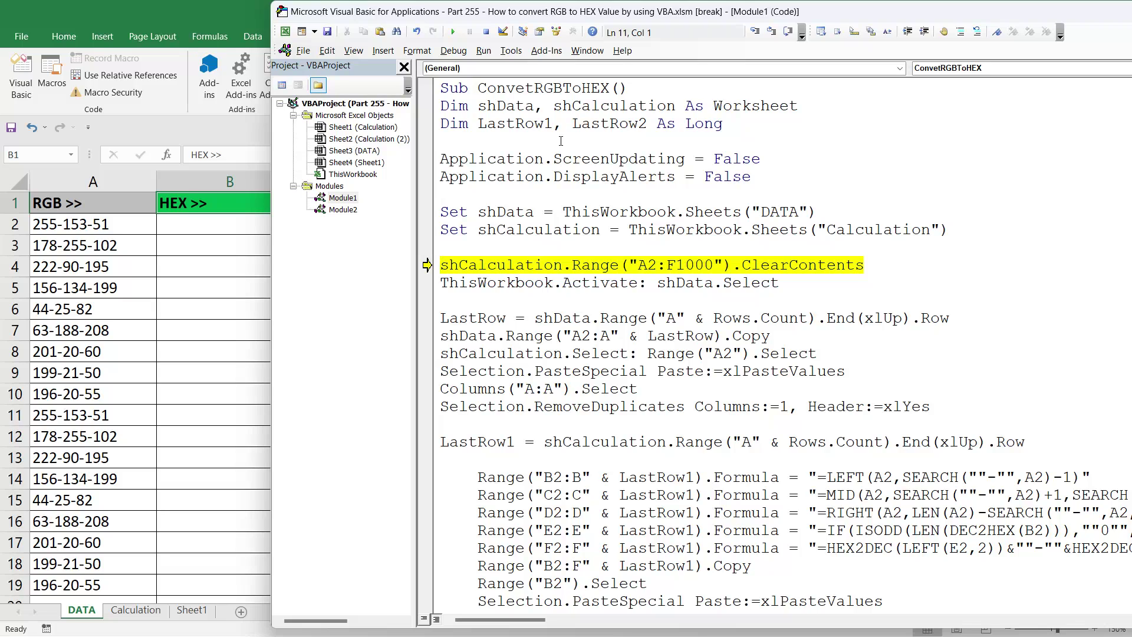
{"action": "key", "text": "F8"}
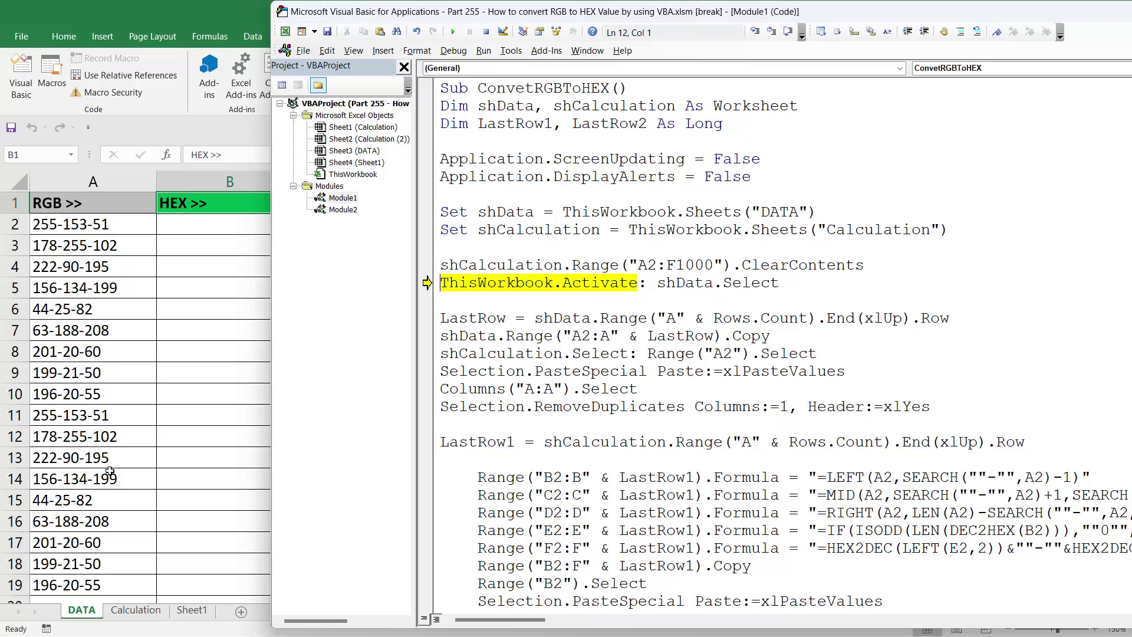
{"action": "left_click", "coordinate": [136, 610]}
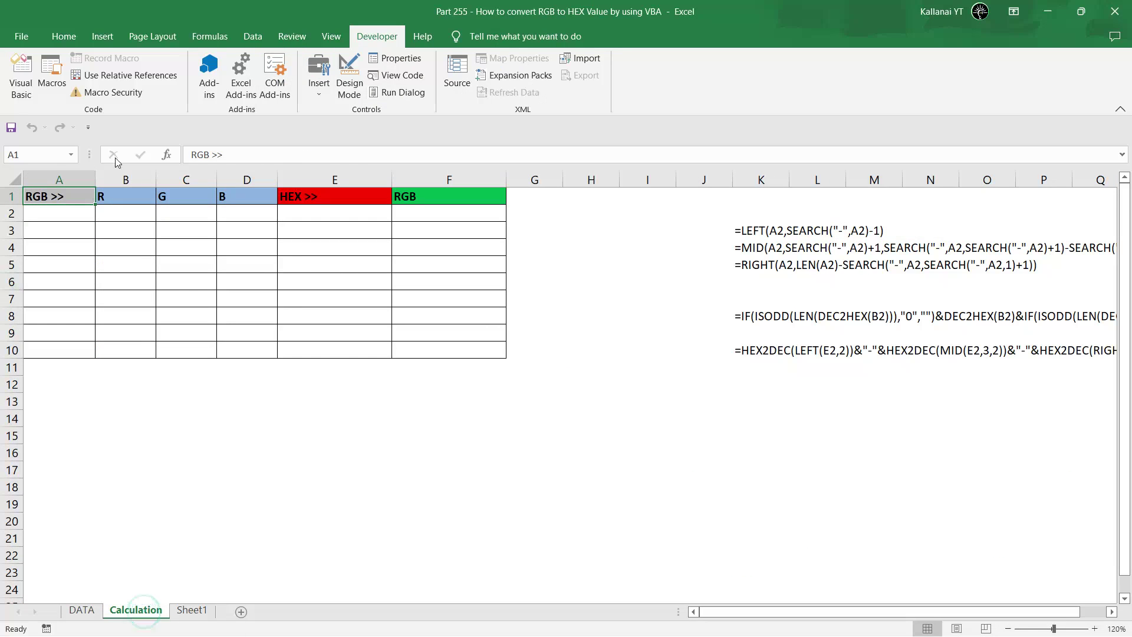
{"action": "left_click", "coordinate": [70, 217]}
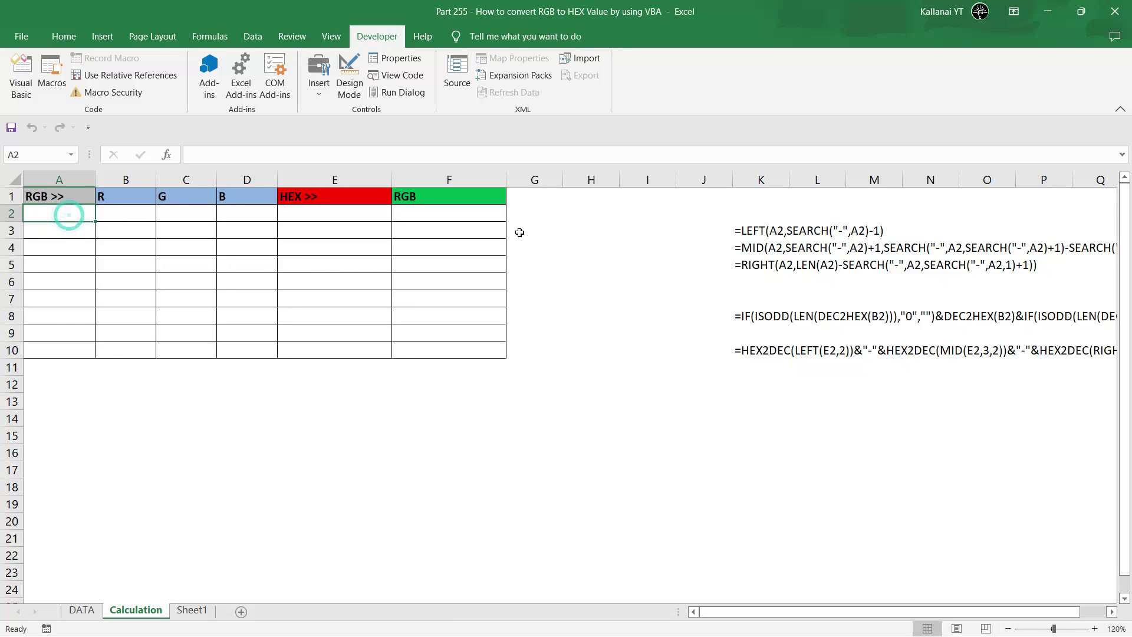
{"action": "key", "text": "alt+F11"}
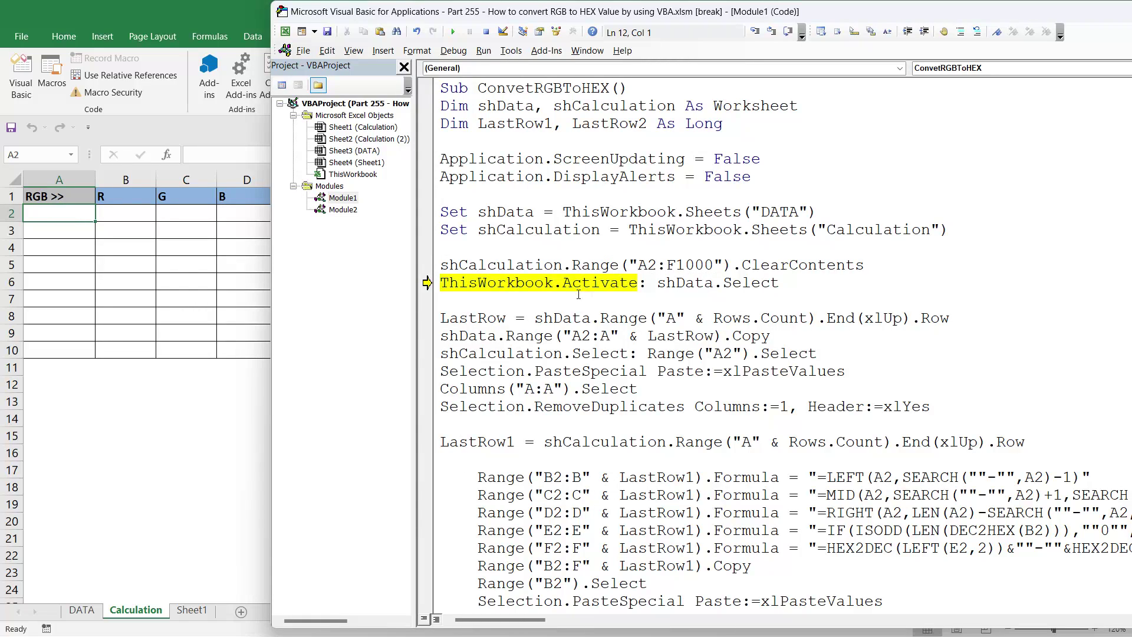
{"action": "key", "text": "F5"}
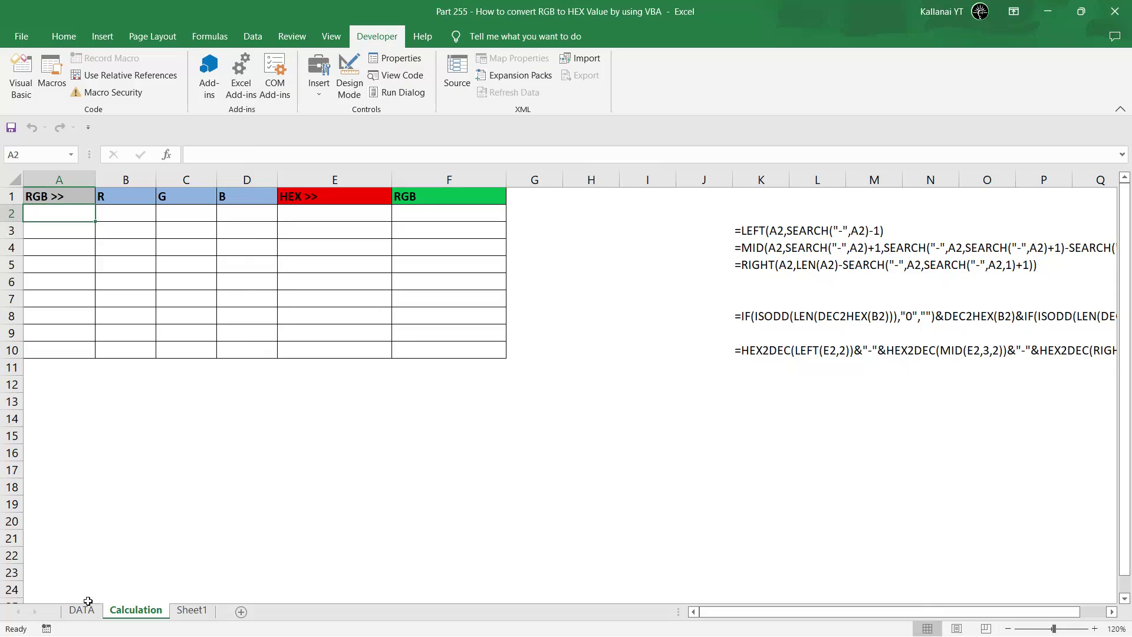
{"action": "left_click", "coordinate": [83, 609]}
{"action": "key", "text": "alt+F11"}
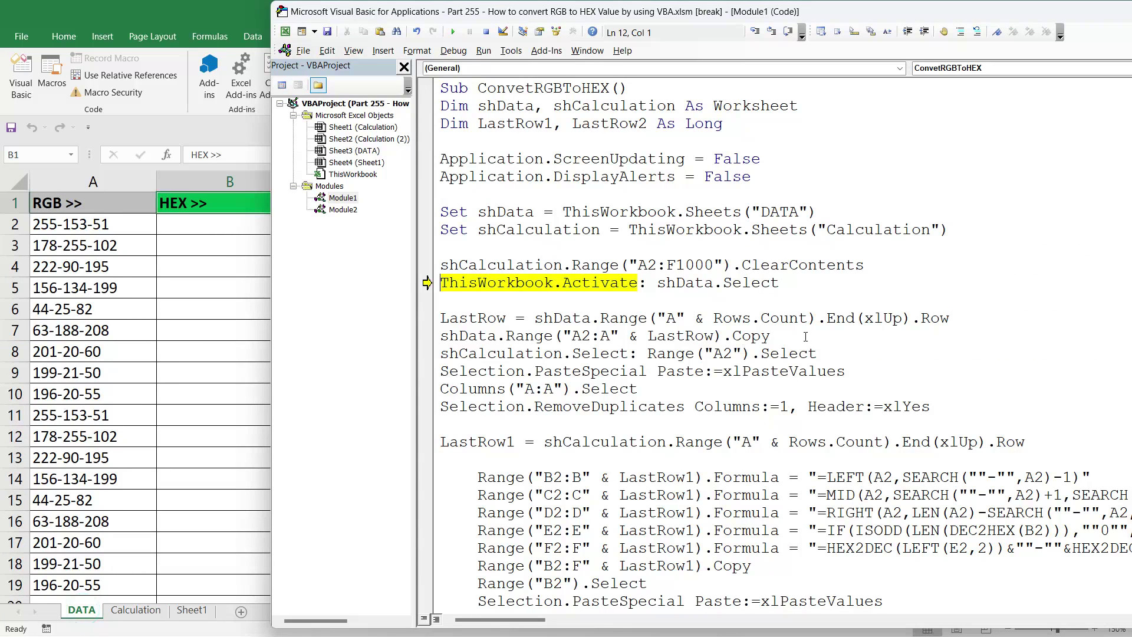
Step through copying the DATA RGB values to Calculation A2 and removing duplicates.
{"action": "key", "text": "F8"}
{"action": "key", "text": "F8"}
{"action": "key", "text": "F8"}
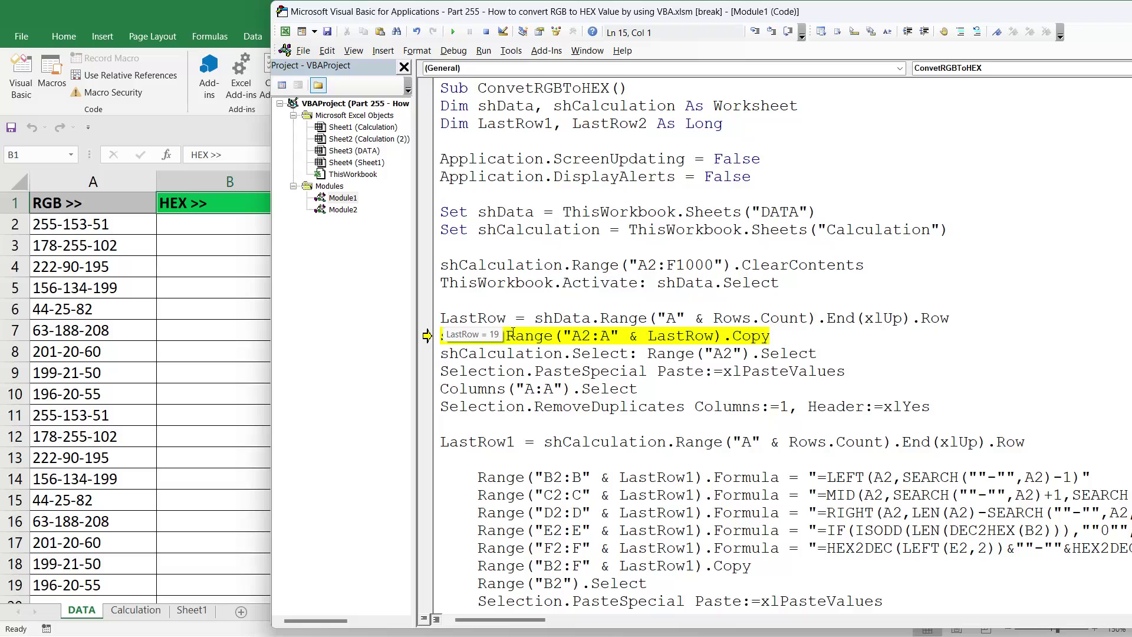
{"action": "key", "text": "F8"}
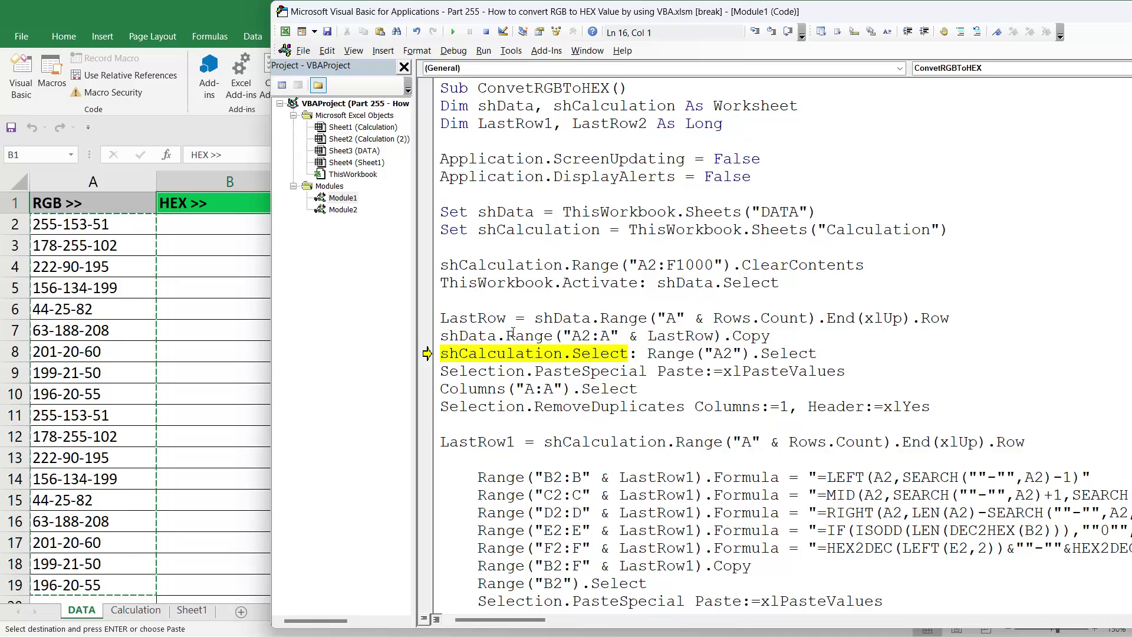
{"action": "key", "text": "F8"}
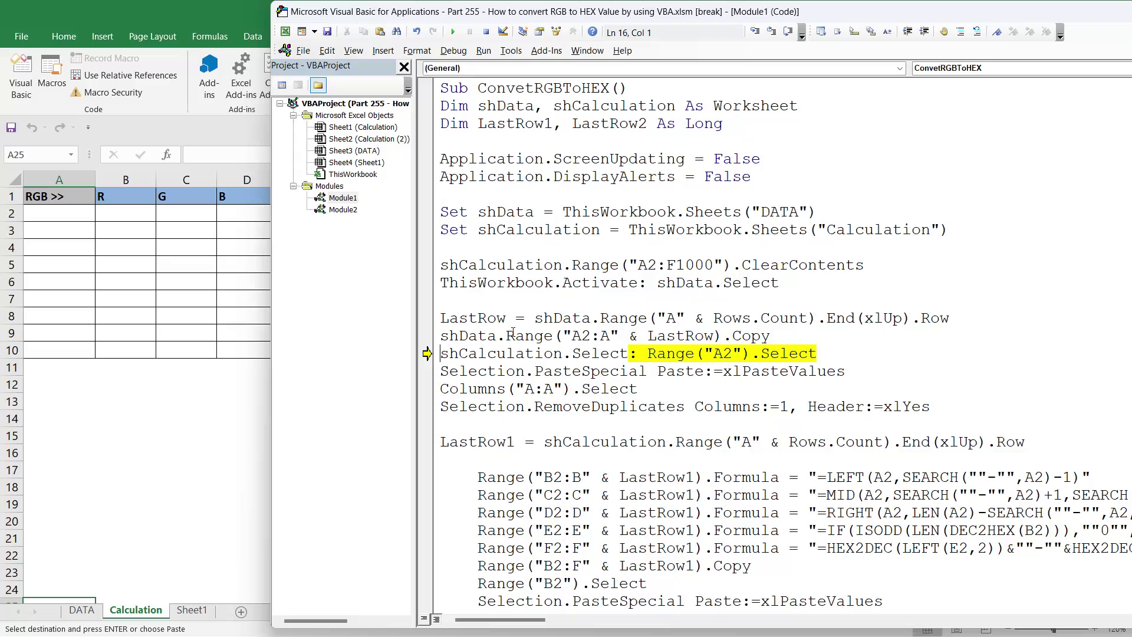
{"action": "key", "text": "F8"}
{"action": "key", "text": "F8"}
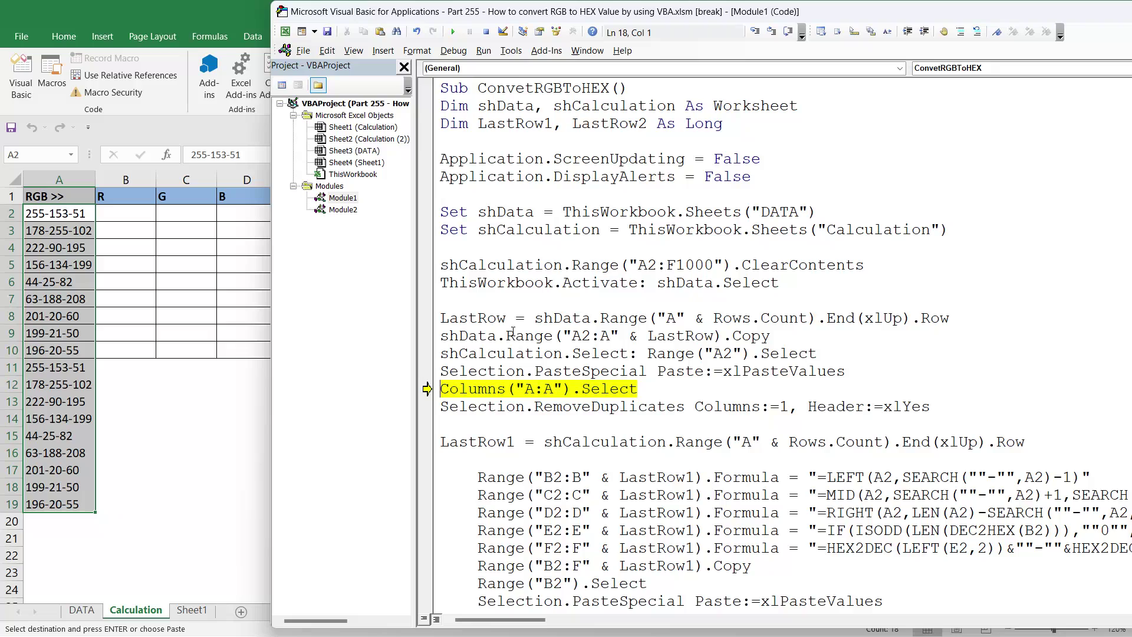
{"action": "key", "text": "F8"}
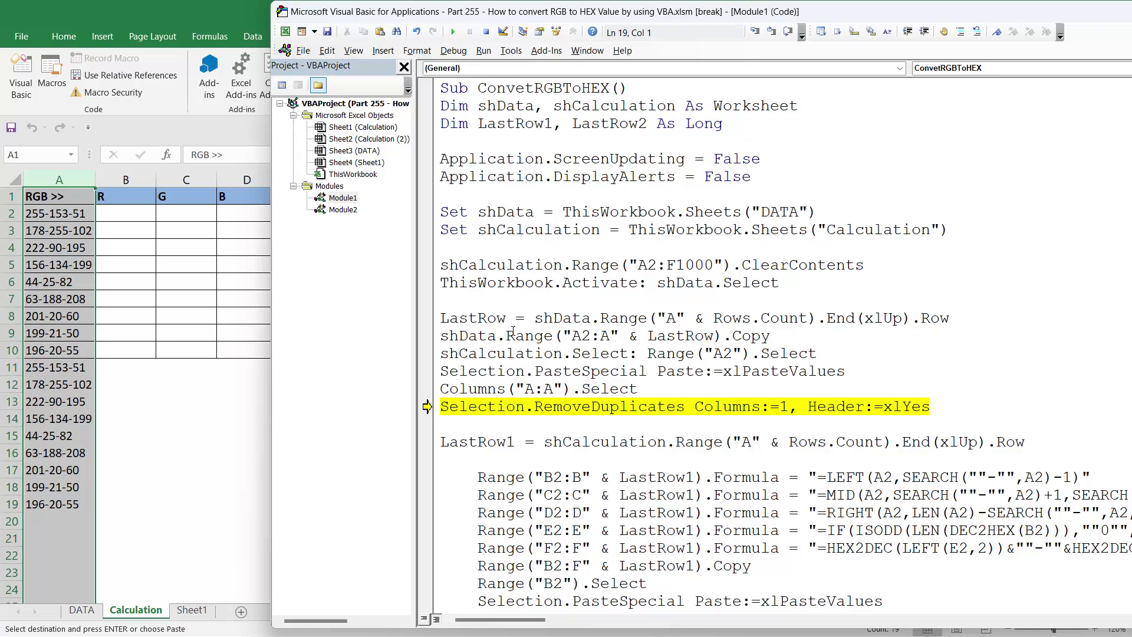
{"action": "key", "text": "F8"}
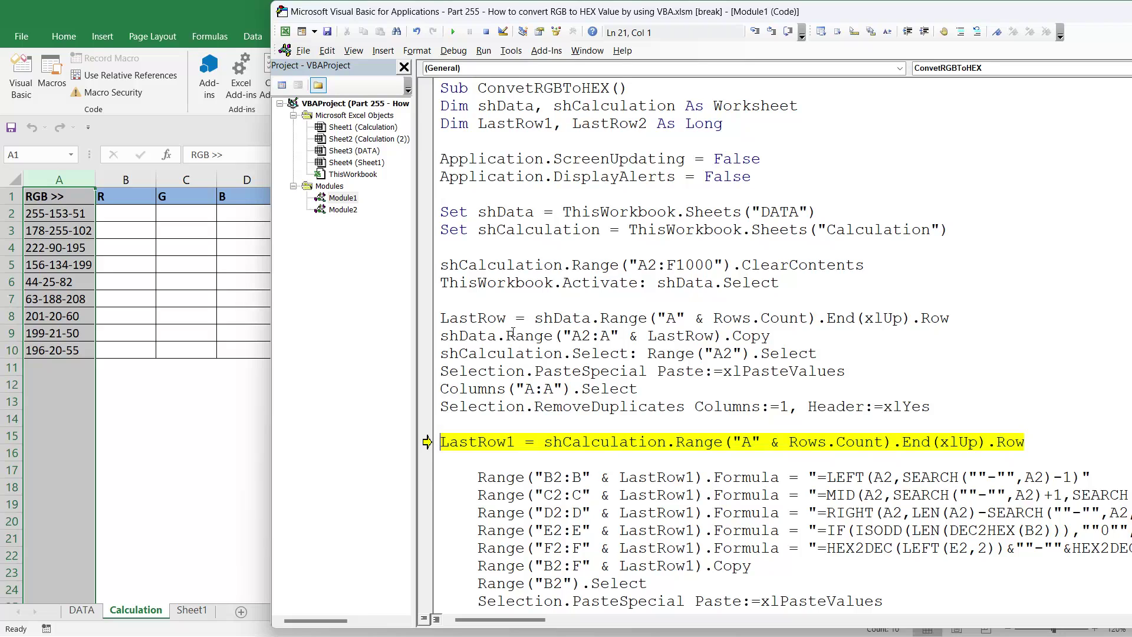
{"action": "key", "text": "F8"}
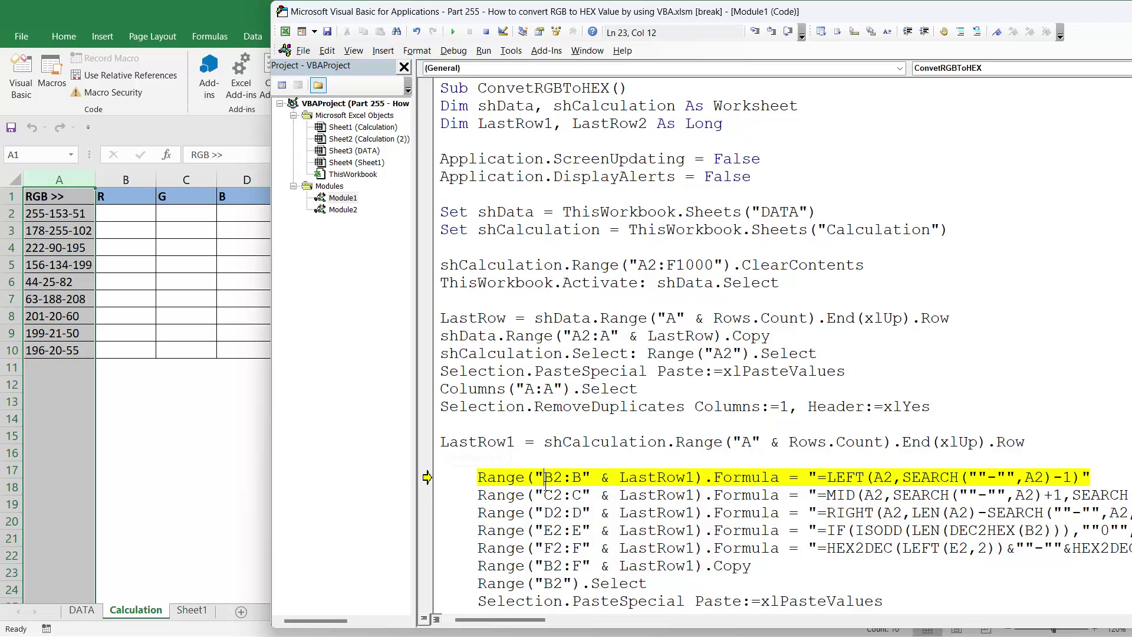
Maximize the code editor with the caret on the formula-filling lines.
{"action": "left_click", "coordinate": [545, 494]}
{"action": "key", "text": "Down"}
{"action": "key", "text": "Down"}
{"action": "key", "text": "Down"}
{"action": "key", "text": "Down"}
{"action": "key", "text": "Down"}
{"action": "key", "text": "Down"}
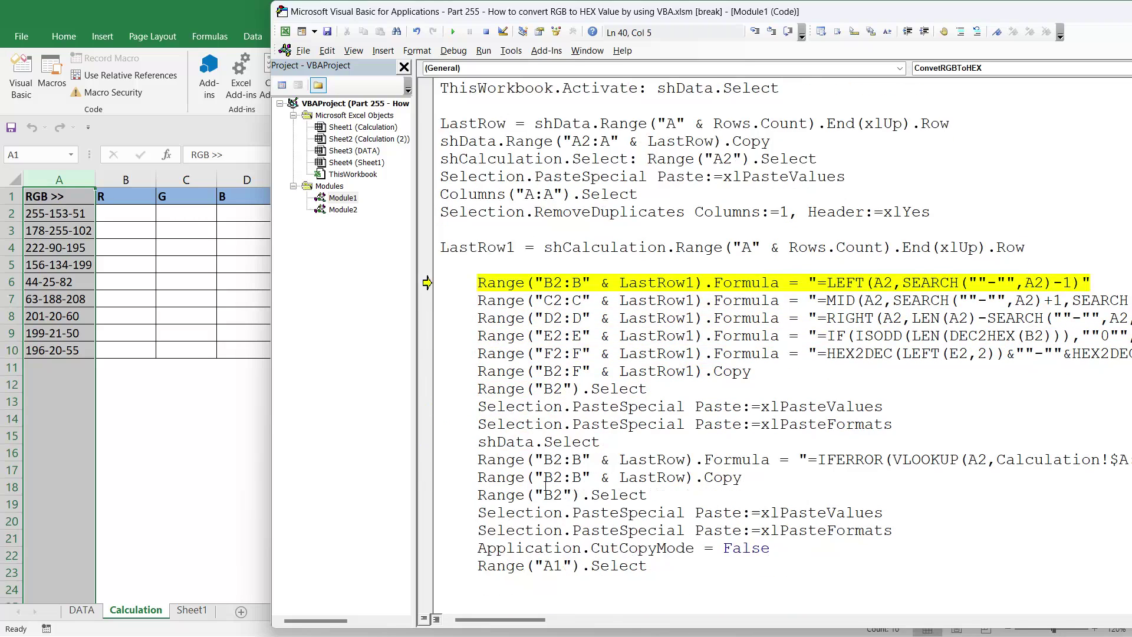
{"action": "key", "text": "Down"}
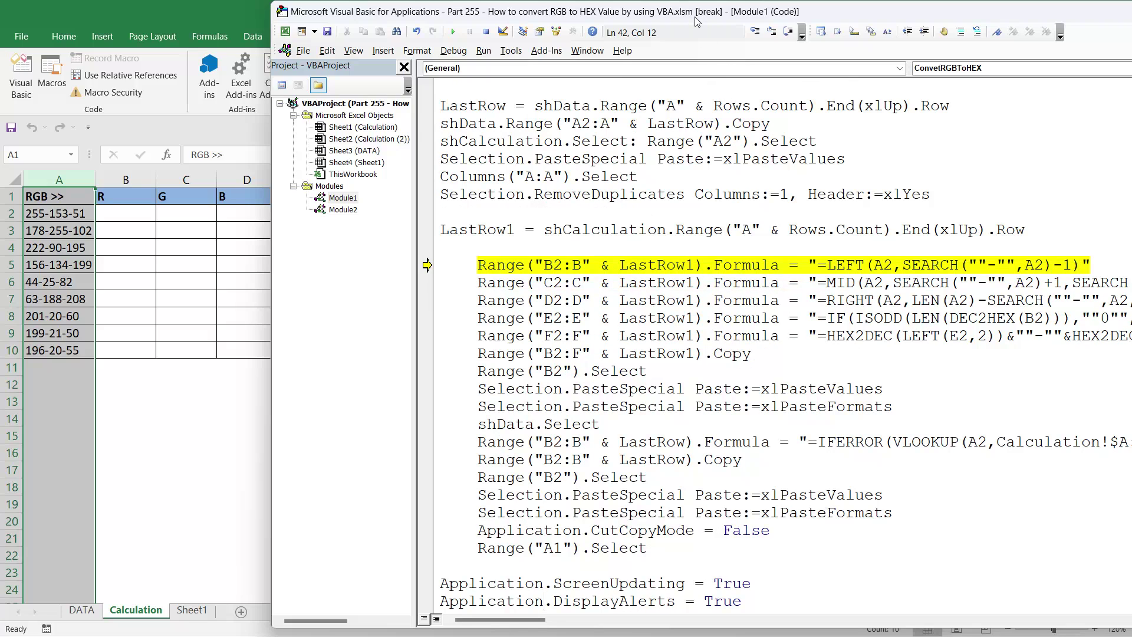
{"action": "left_click_drag", "start_coordinate": [696, 11], "coordinate": [366, 11]}
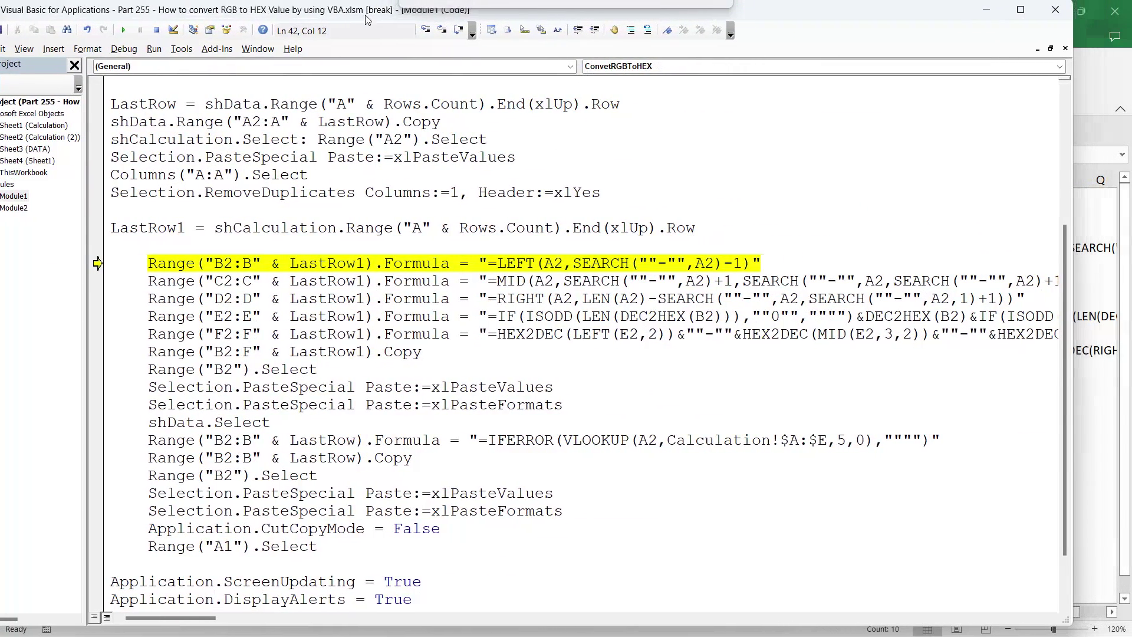
{"action": "left_click", "coordinate": [1020, 11]}
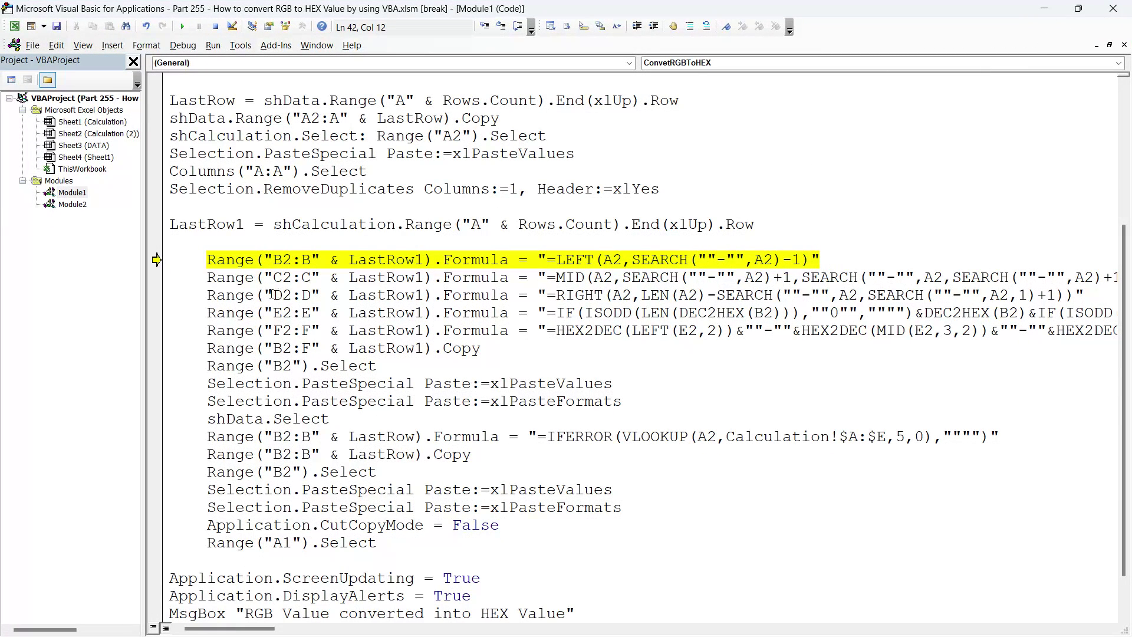
{"action": "key", "text": "Up"}
{"action": "key", "text": "Up"}
{"action": "key", "text": "Up"}
Match the sheet's B2:B10 cells to the B2:B range reference in the code.
{"action": "key", "text": "F5"}
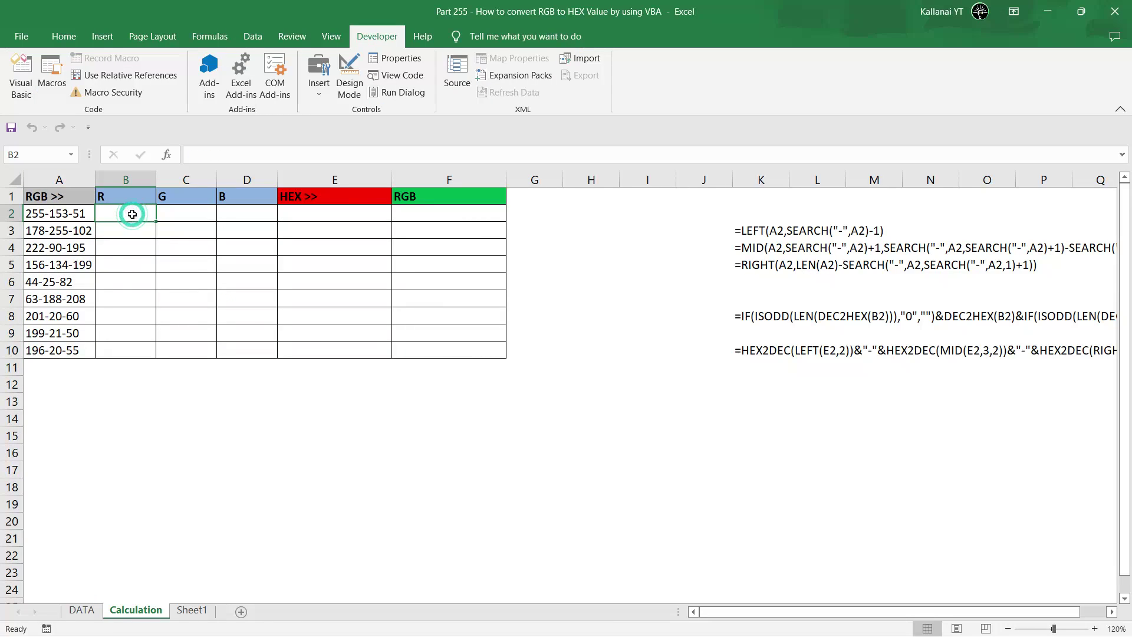
{"action": "left_click_drag", "start_coordinate": [133, 214], "coordinate": [137, 350]}
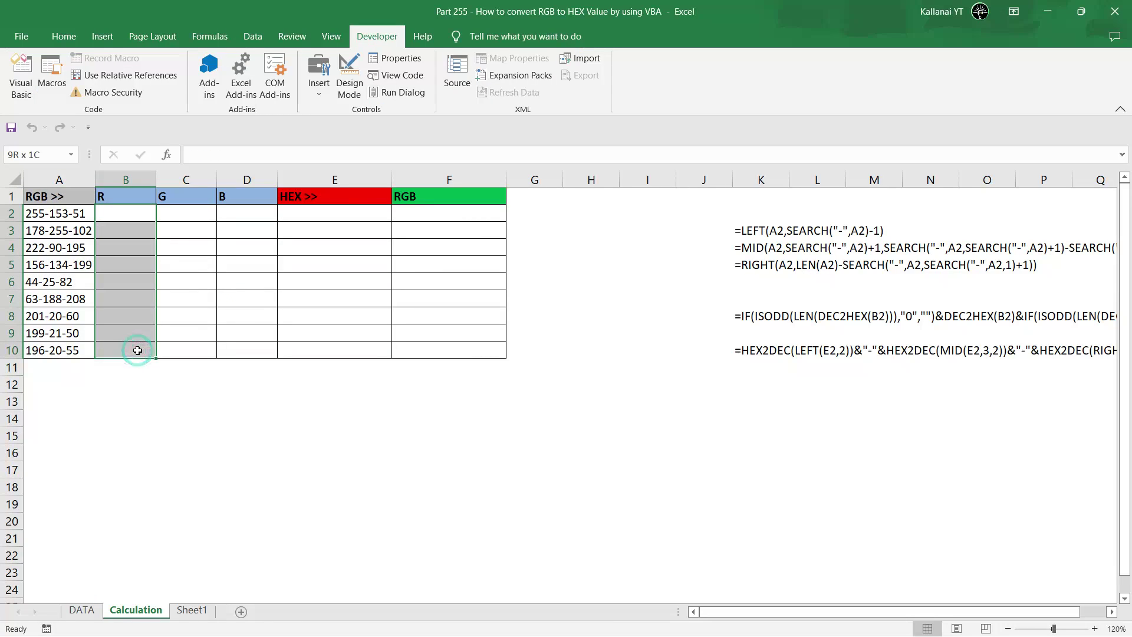
{"action": "key", "text": "alt+F11"}
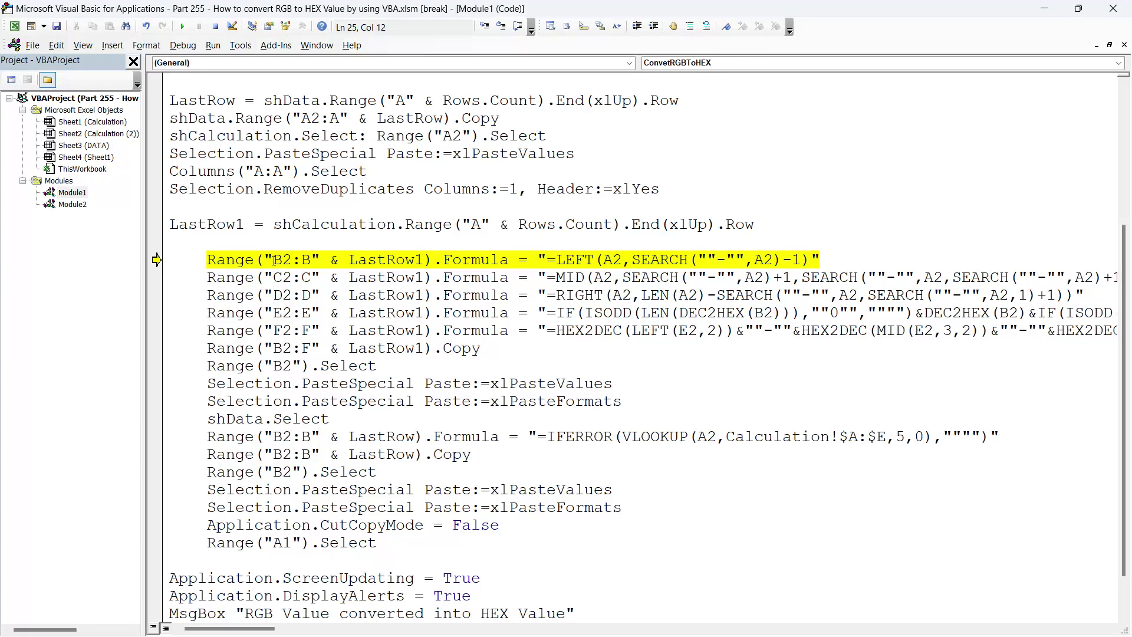
{"action": "left_click_drag", "start_coordinate": [273, 259], "coordinate": [809, 260]}
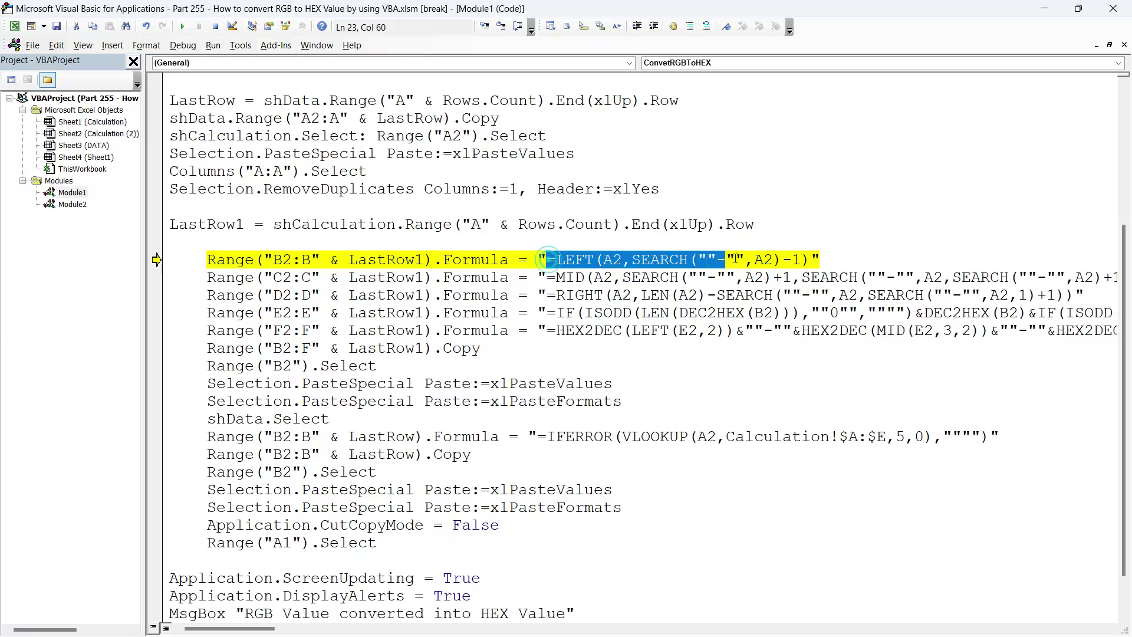
{"action": "key", "text": "alt+F11"}
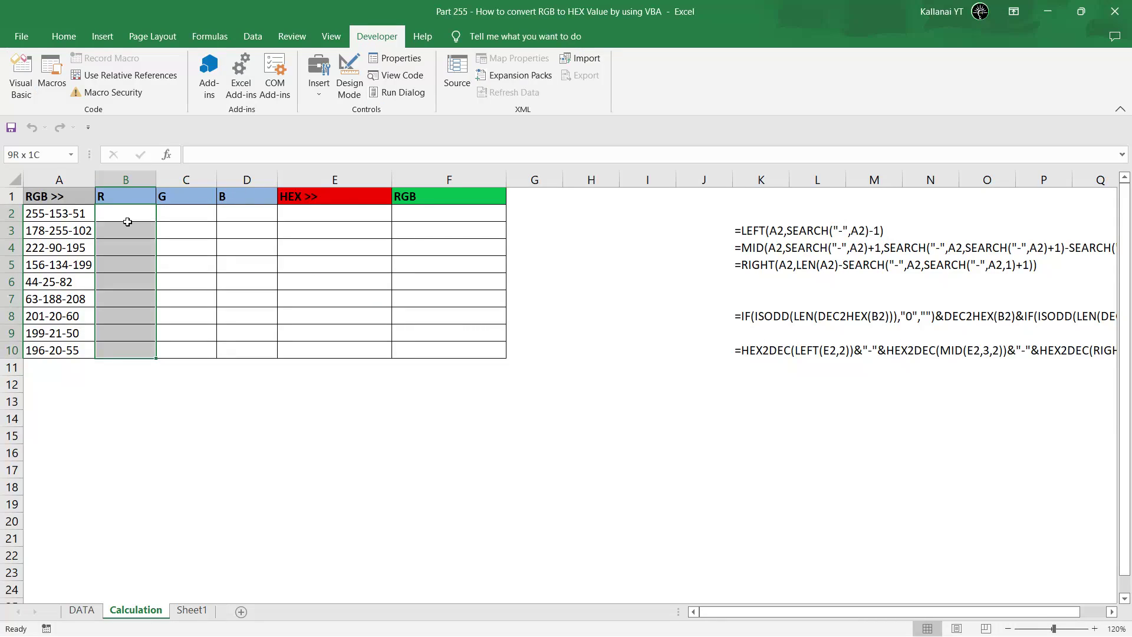
{"action": "left_click", "coordinate": [127, 222]}
Inspect the sample LEFT formula in K3, then select the dash delimiter in the code's SEARCH call.
{"action": "left_click", "coordinate": [743, 236]}
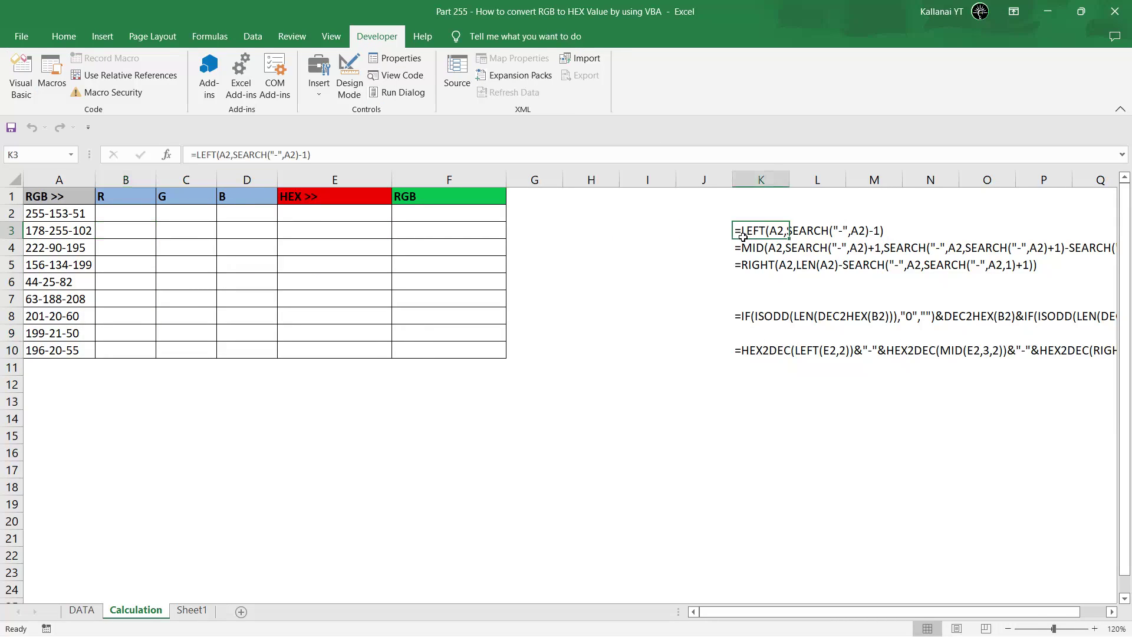
{"action": "key", "text": "Right"}
{"action": "key", "text": "Right"}
{"action": "key", "text": "Right"}
{"action": "key", "text": "Right"}
{"action": "key", "text": "Right"}
{"action": "key", "text": "Right"}
{"action": "key", "text": "Right"}
{"action": "key", "text": "Right"}
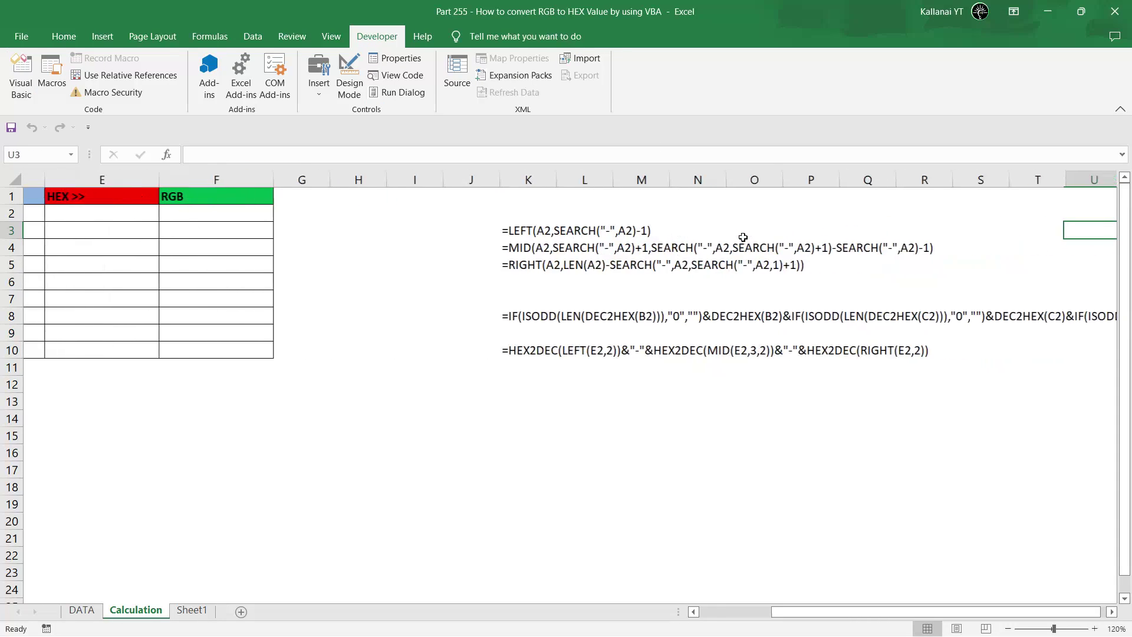
{"action": "key", "text": "ctrl+Left"}
{"action": "key", "text": "Left"}
{"action": "key", "text": "Right"}
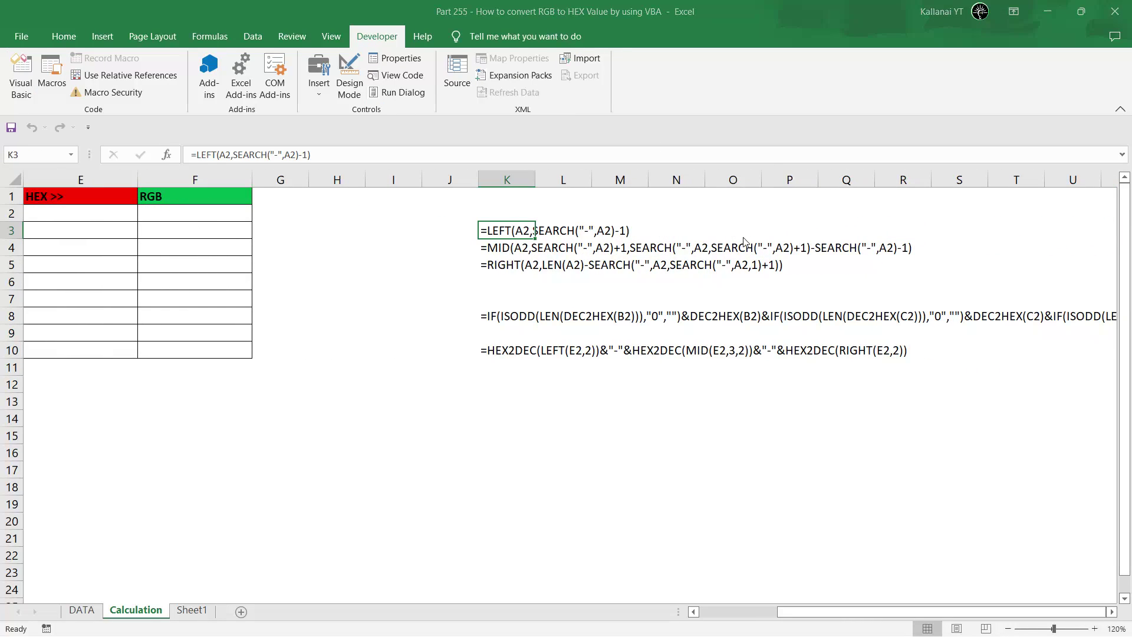
{"action": "key", "text": "alt+F11"}
{"action": "key", "text": "alt+F11"}
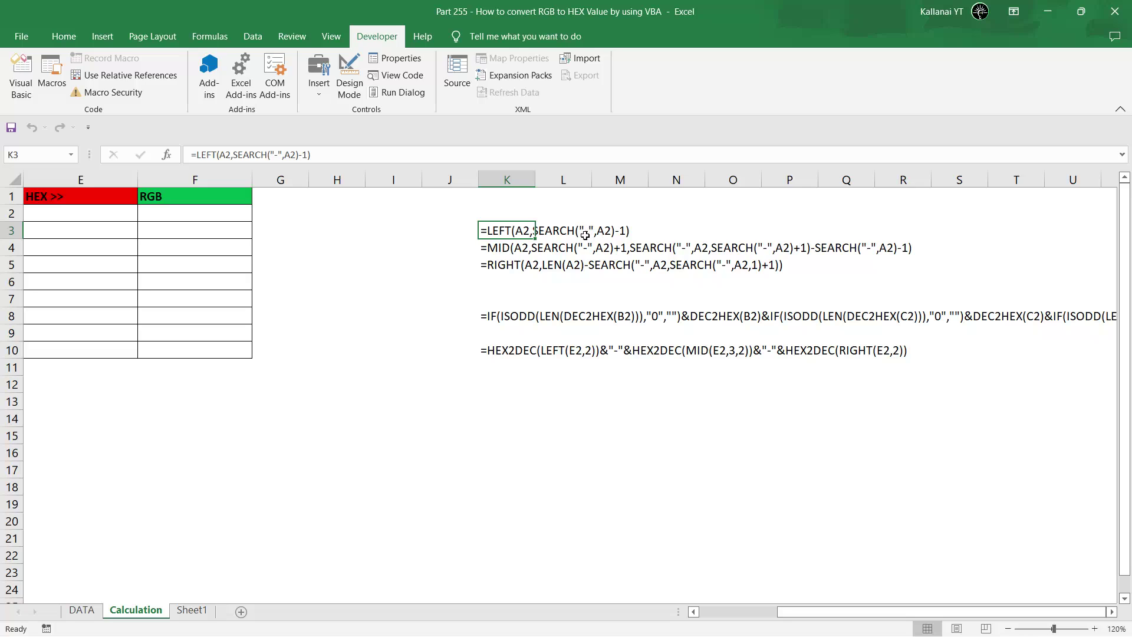
{"action": "key", "text": "alt+F11"}
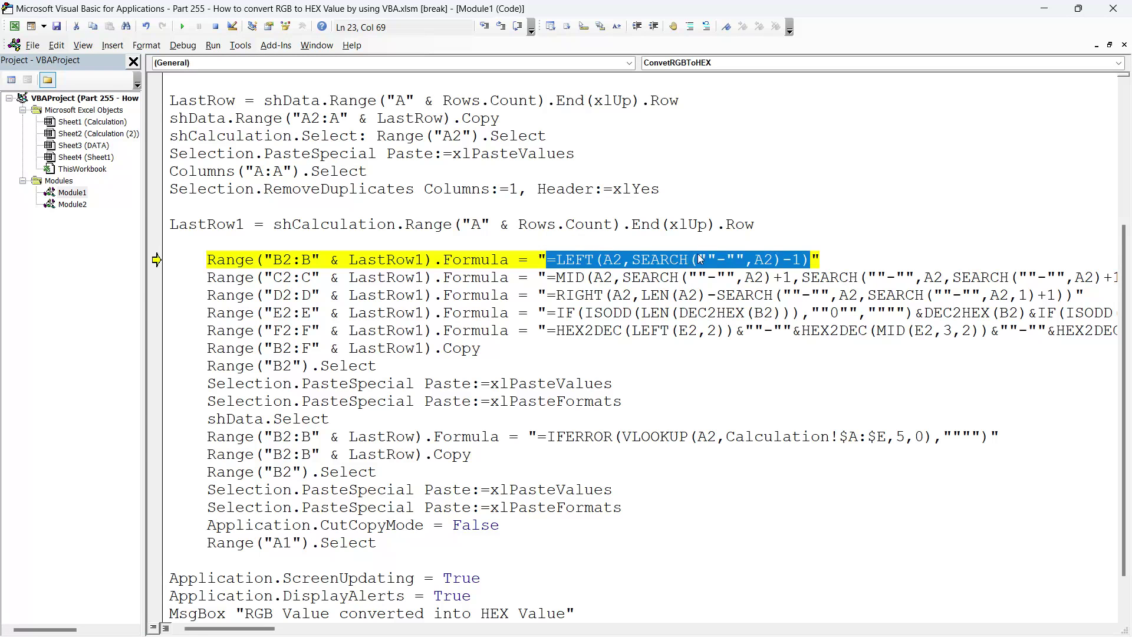
{"action": "double_click", "coordinate": [713, 259]}
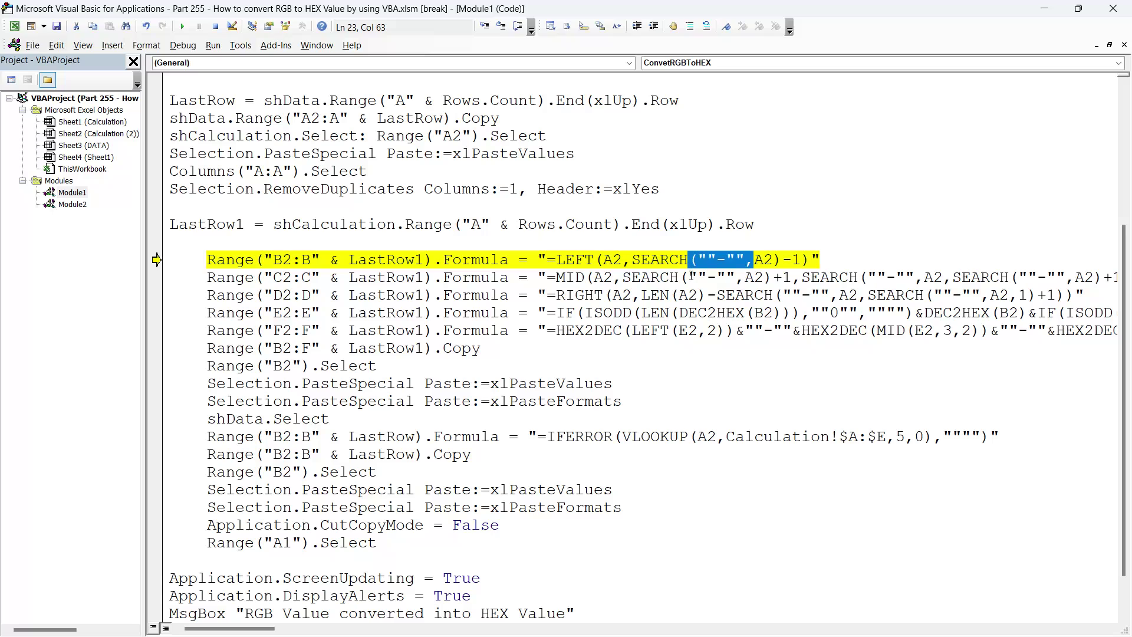
Compare the MID formula's hyphen delimiter in code with the MID formula in cell K4.
{"action": "left_click_drag", "start_coordinate": [689, 276], "coordinate": [728, 271]}
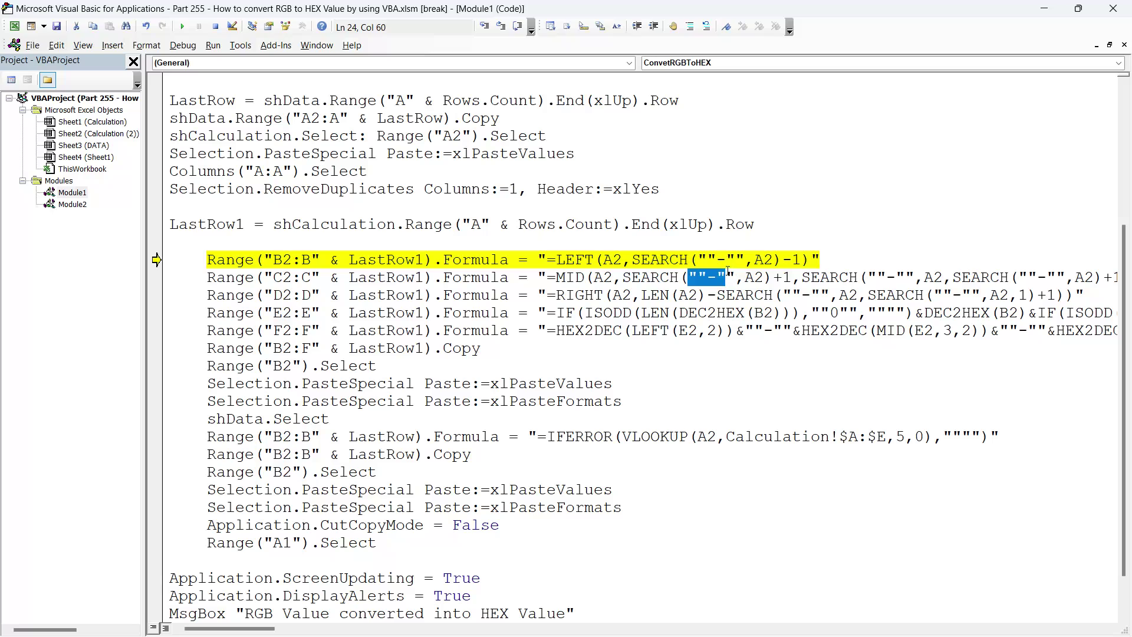
{"action": "left_click", "coordinate": [735, 273]}
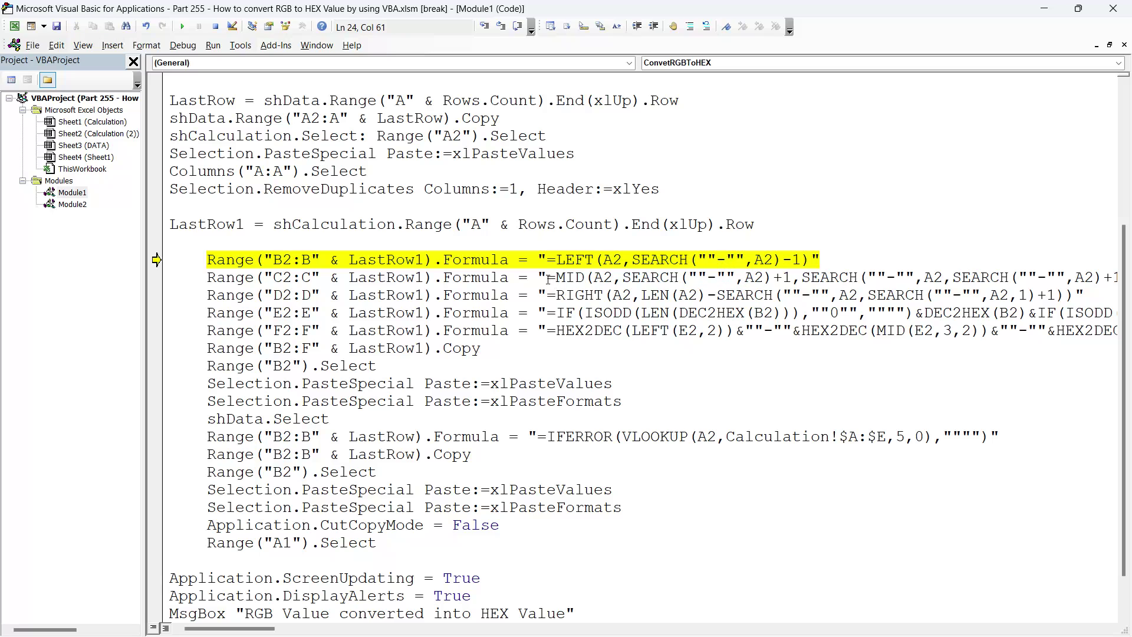
{"action": "key", "text": "alt+F11"}
{"action": "left_click", "coordinate": [500, 247]}
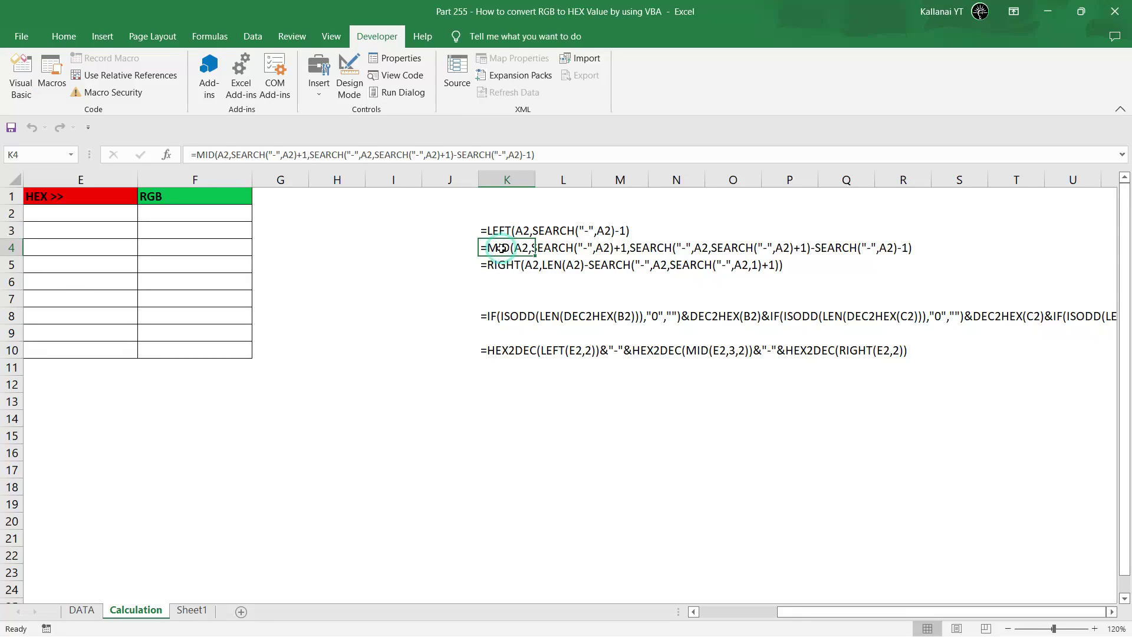
{"action": "key", "text": "Home"}
{"action": "key", "text": "Right"}
{"action": "key", "text": "Right"}
{"action": "key", "text": "Right"}
{"action": "key", "text": "Right"}
{"action": "key", "text": "Right"}
{"action": "key", "text": "Right"}
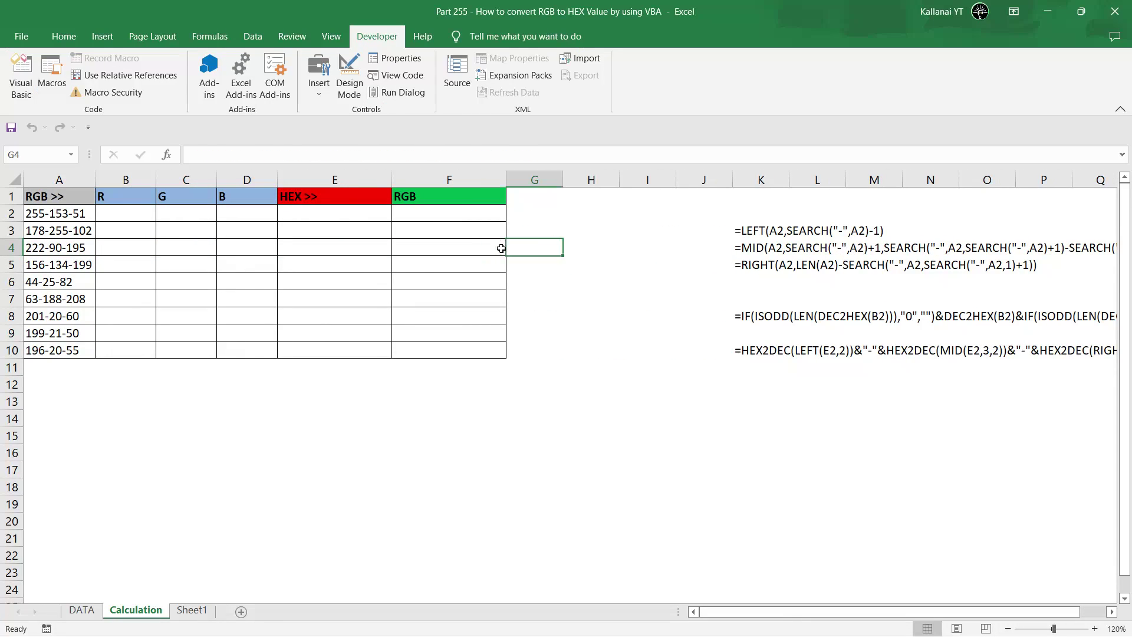
{"action": "key", "text": "Right"}
{"action": "key", "text": "Right"}
{"action": "key", "text": "Right"}
{"action": "key", "text": "Right"}
{"action": "key", "text": "Right"}
{"action": "key", "text": "Right"}
{"action": "key", "text": "Right"}
{"action": "key", "text": "Right"}
{"action": "key", "text": "Left"}
{"action": "key", "text": "Left"}
{"action": "key", "text": "Left"}
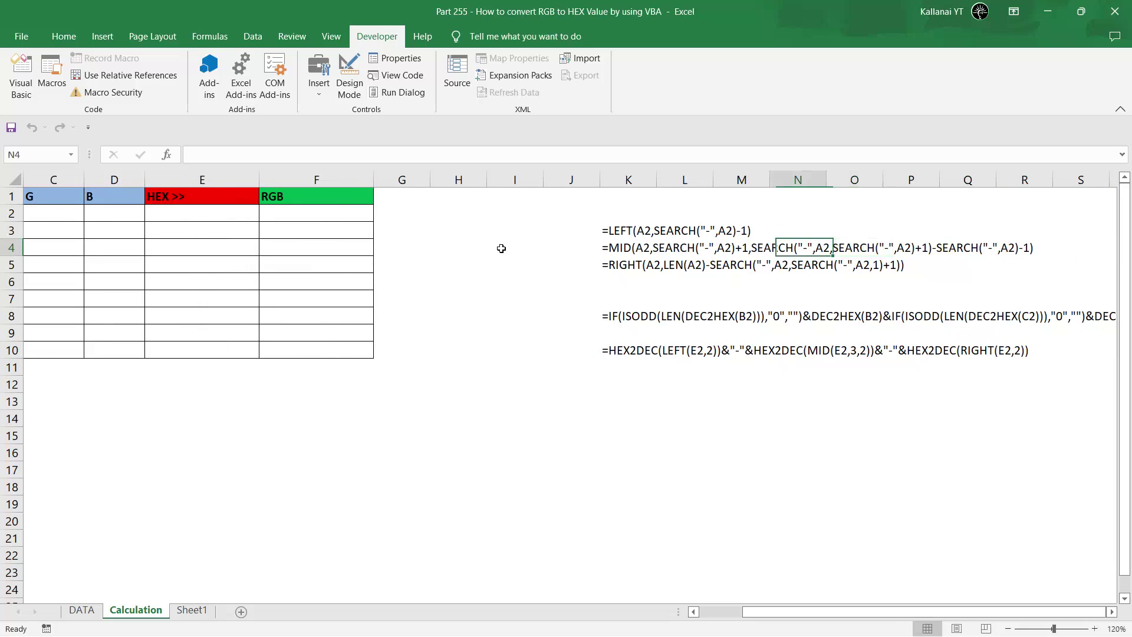
{"action": "key", "text": "Left"}
{"action": "key", "text": "Left"}
{"action": "key", "text": "Left"}
{"action": "key", "text": "Right"}
{"action": "key", "text": "alt+F11"}
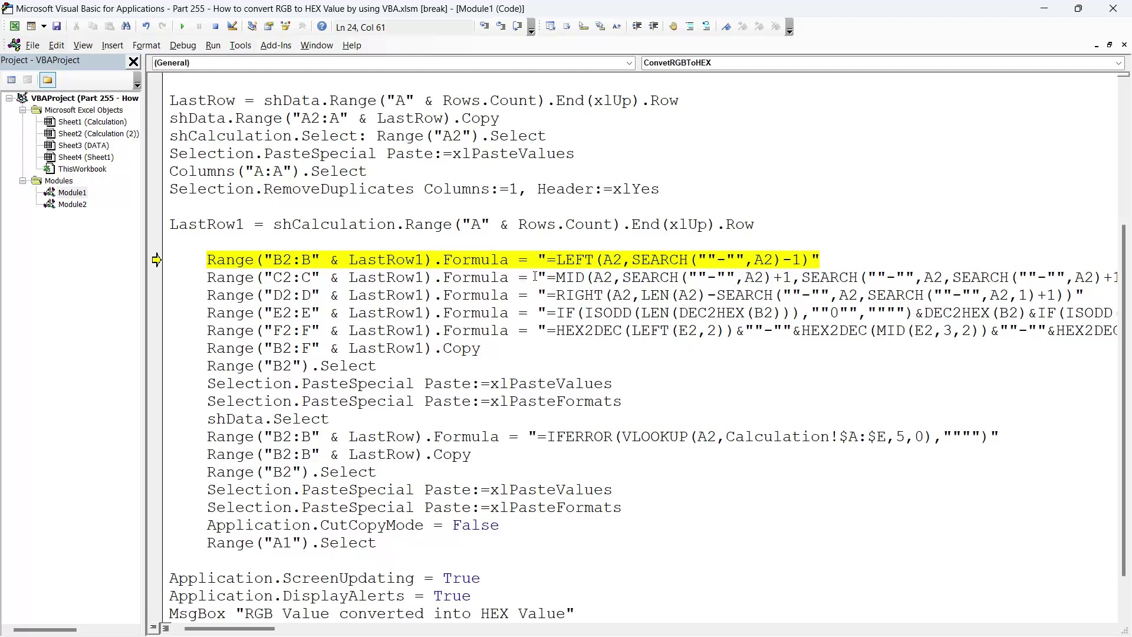
Highlight the three hyphen delimiters in the macro's MID formula line.
{"action": "left_click_drag", "start_coordinate": [550, 275], "coordinate": [701, 279]}
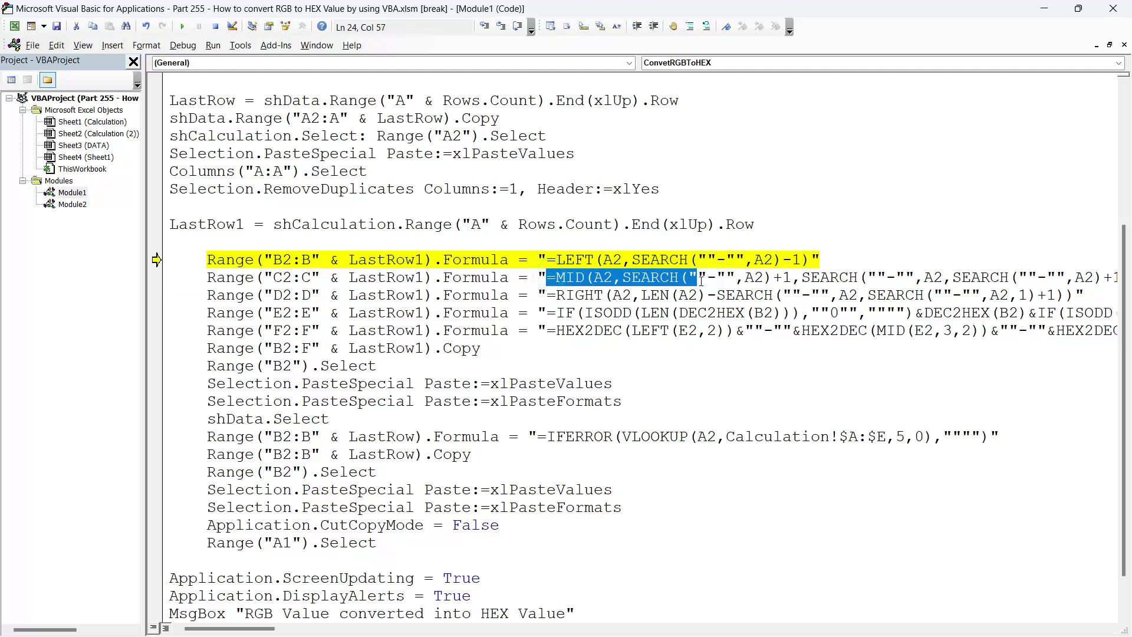
{"action": "left_click", "coordinate": [700, 278]}
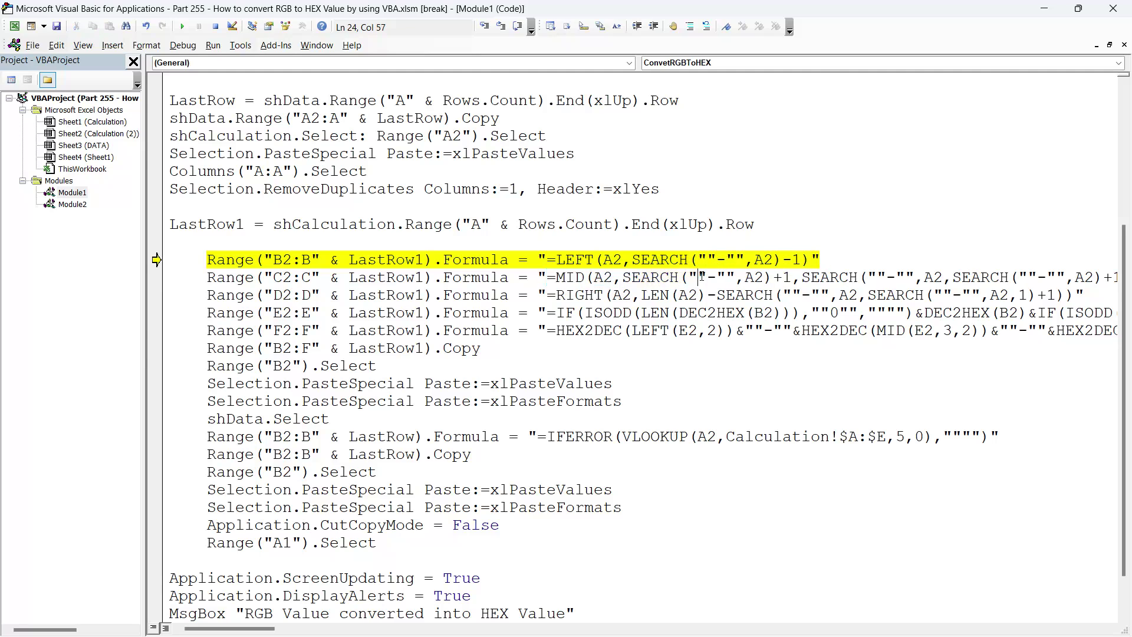
{"action": "left_click_drag", "start_coordinate": [688, 277], "coordinate": [733, 277]}
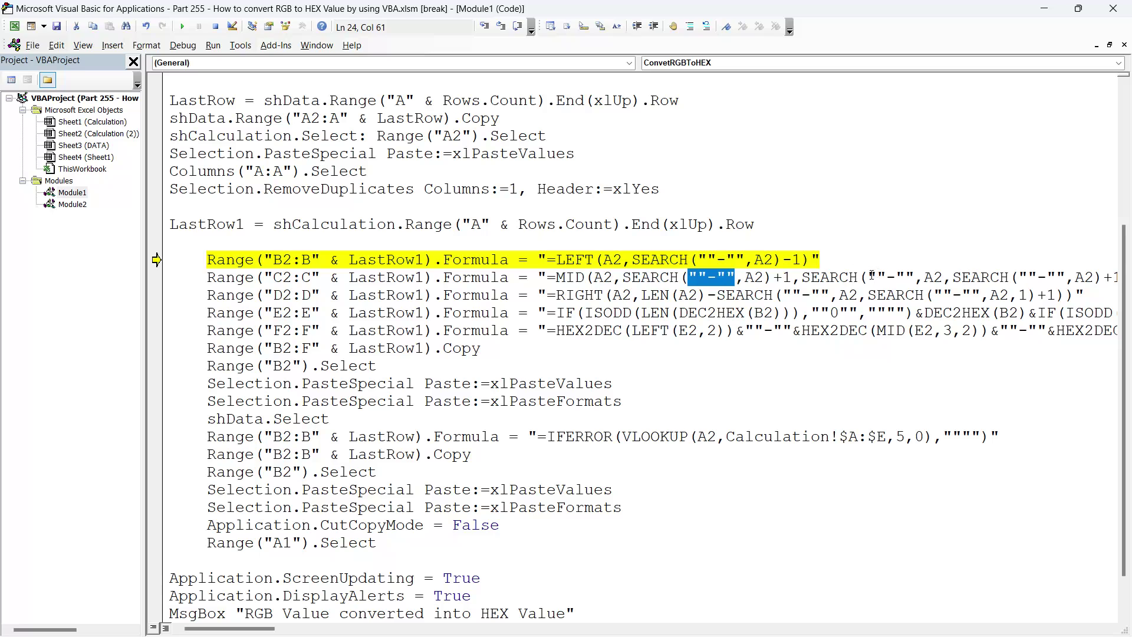
{"action": "left_click_drag", "start_coordinate": [869, 277], "coordinate": [913, 277]}
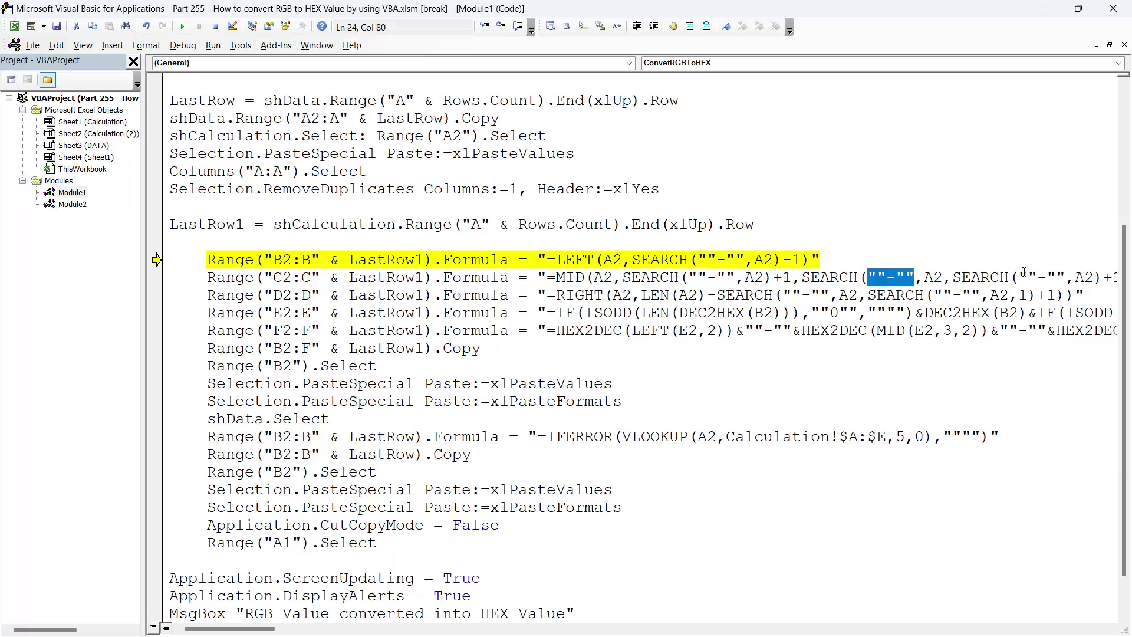
{"action": "left_click_drag", "start_coordinate": [1024, 277], "coordinate": [1073, 277]}
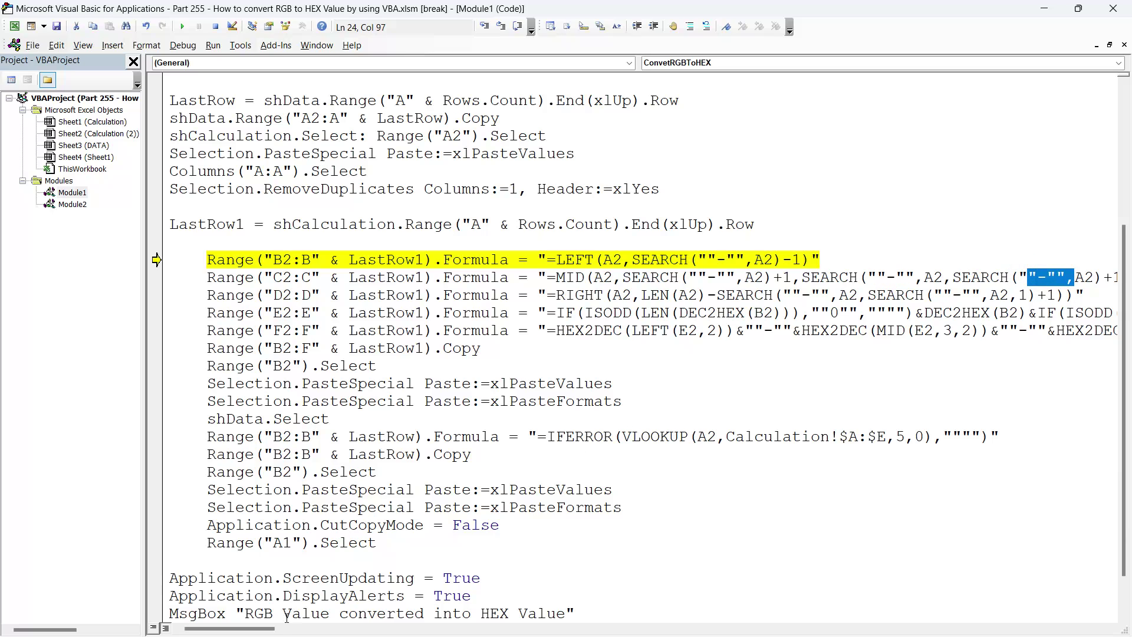
Check the macro's RIGHT formula line against the B-value cell D2 on Calculation.
{"action": "left_click_drag", "start_coordinate": [272, 629], "coordinate": [314, 629]}
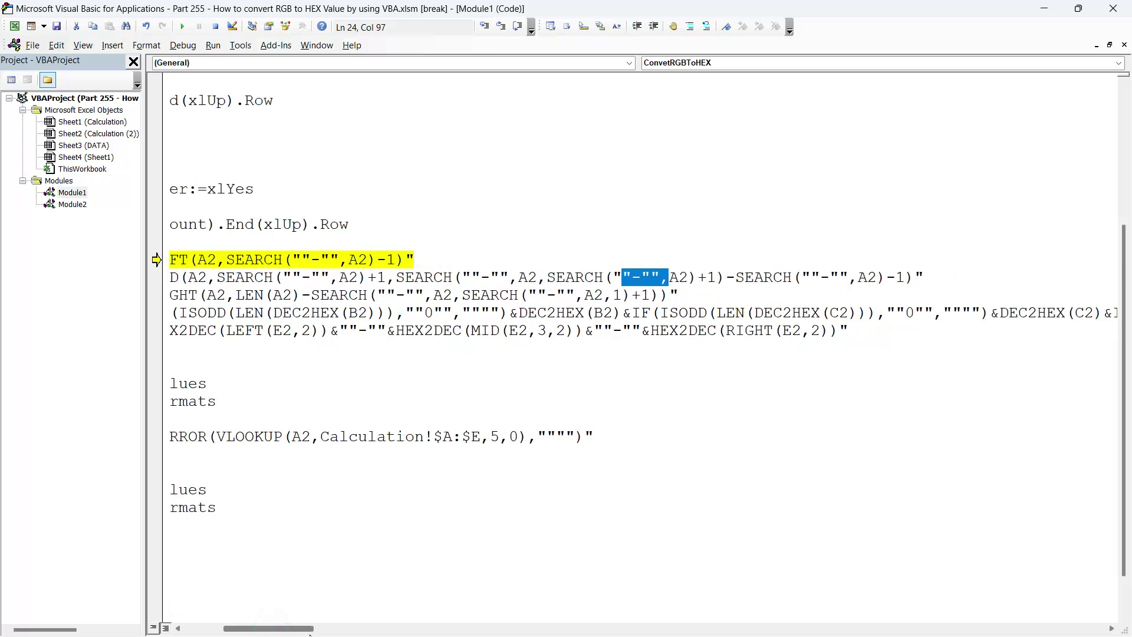
{"action": "left_click", "coordinate": [360, 352]}
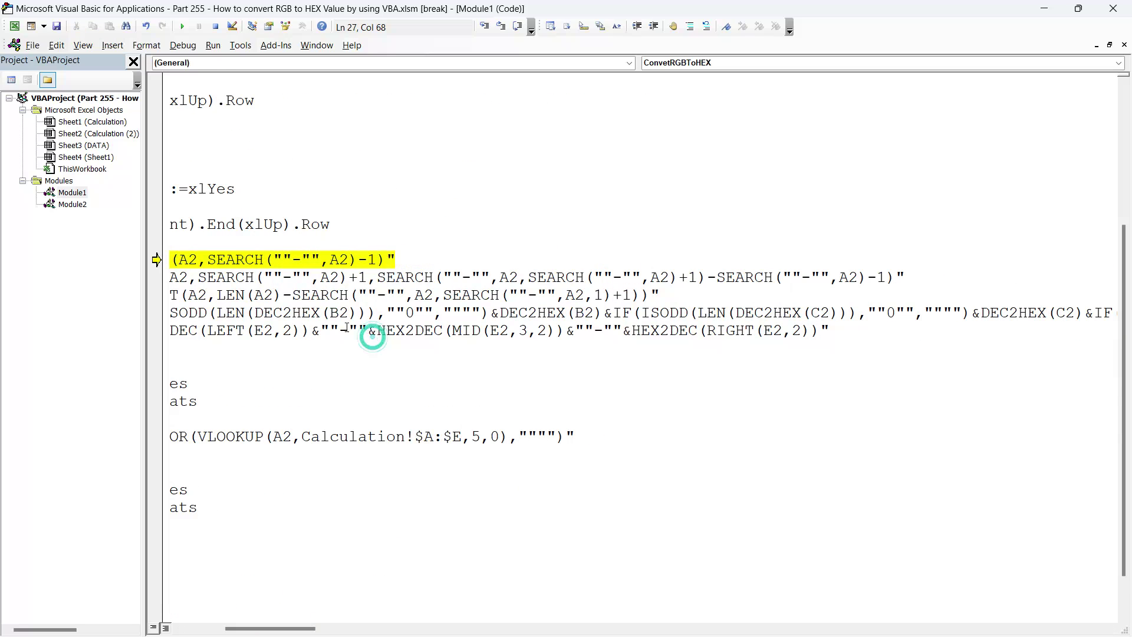
{"action": "left_click", "coordinate": [303, 297]}
{"action": "key", "text": "alt+F11"}
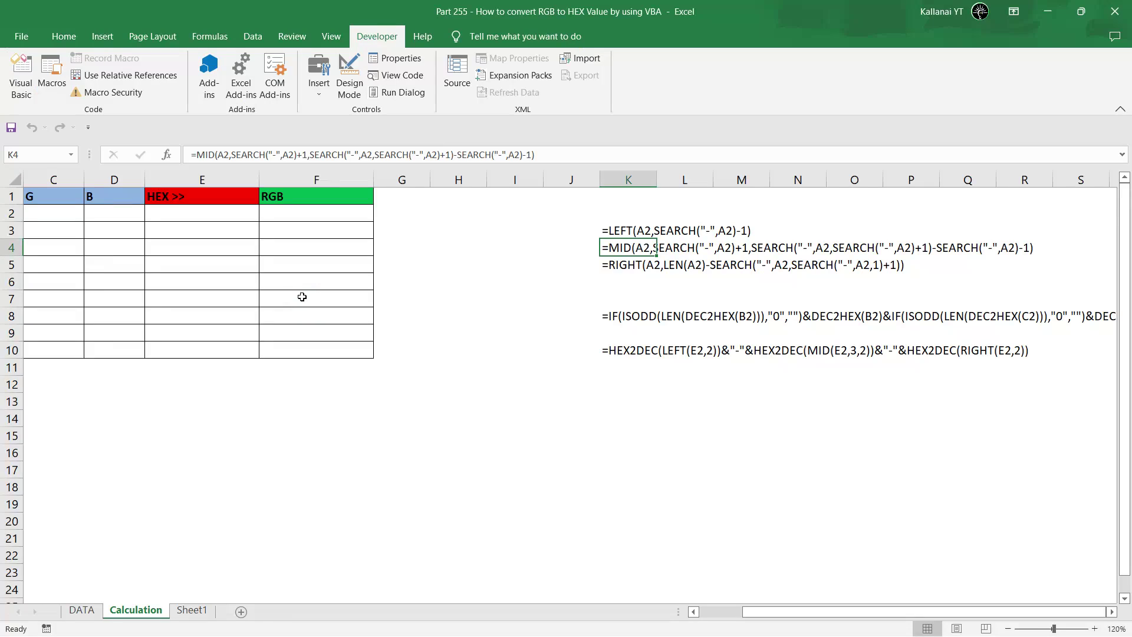
{"action": "key", "text": "ctrl+Left"}
{"action": "key", "text": "Right"}
{"action": "key", "text": "Right"}
{"action": "key", "text": "Right"}
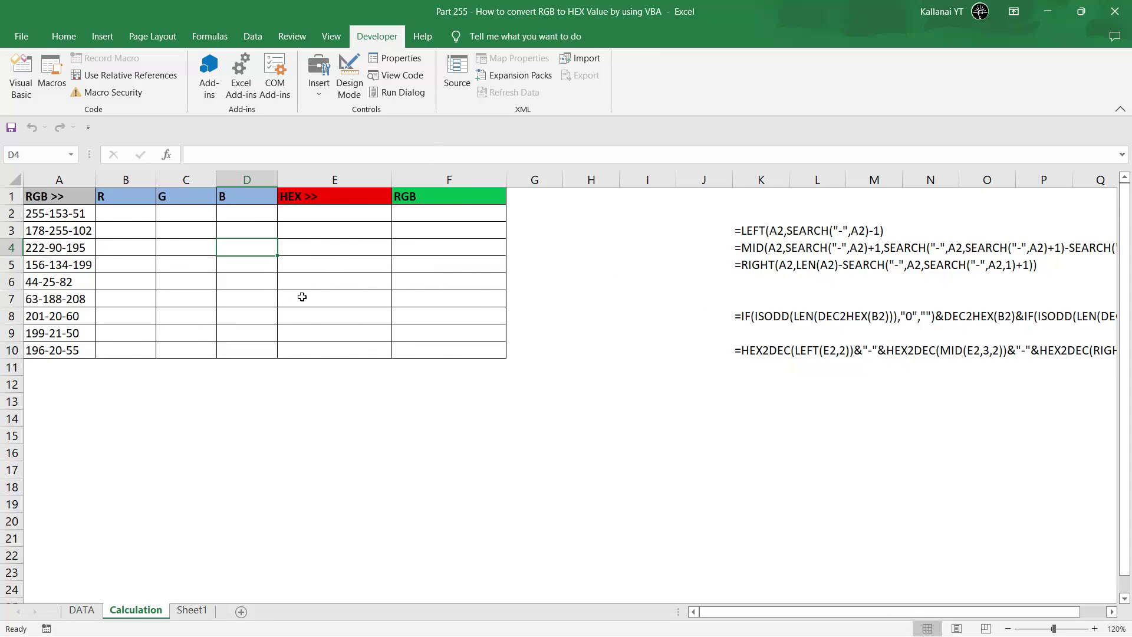
{"action": "key", "text": "Up"}
{"action": "key", "text": "Up"}
{"action": "key", "text": "Up"}
{"action": "key", "text": "Down"}
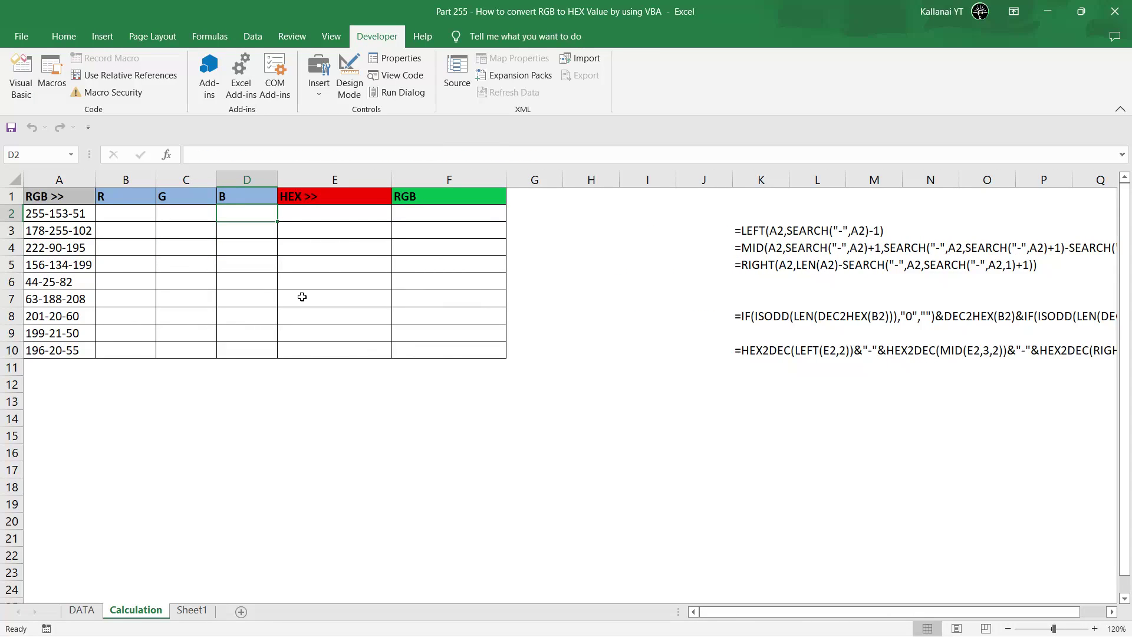
{"action": "key", "text": "alt+F11"}
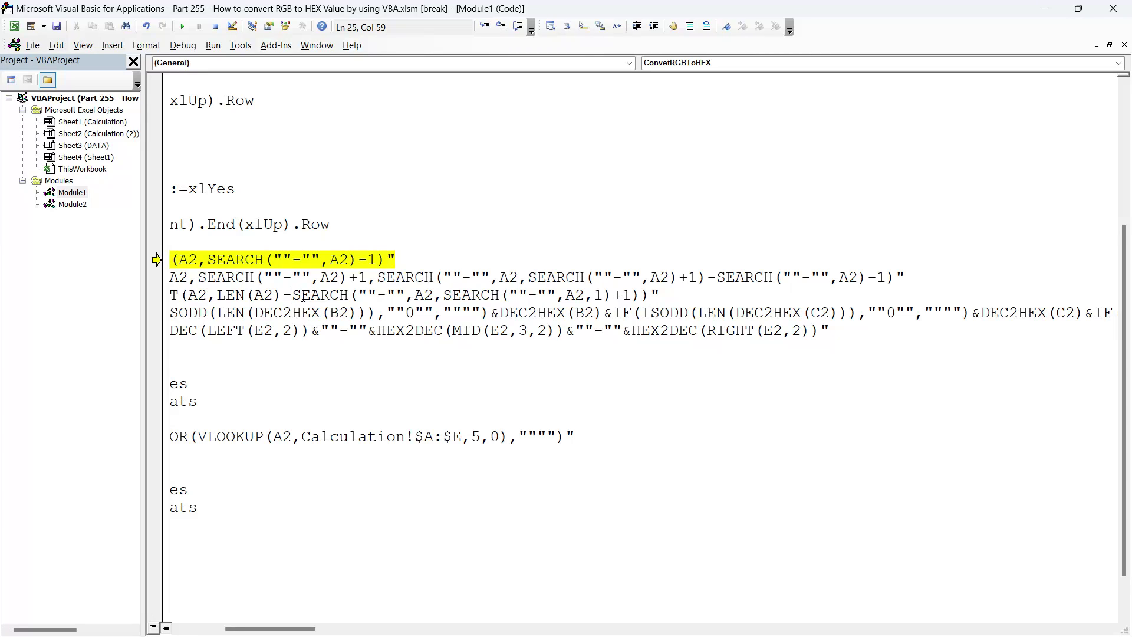
Highlight the RIGHT formula's D2:D range and the HEX line's E2:E zero-padding part.
{"action": "key", "text": "Left"}
{"action": "key", "text": "Left"}
{"action": "key", "text": "Left"}
{"action": "key", "text": "Left"}
{"action": "key", "text": "Left"}
{"action": "key", "text": "Left"}
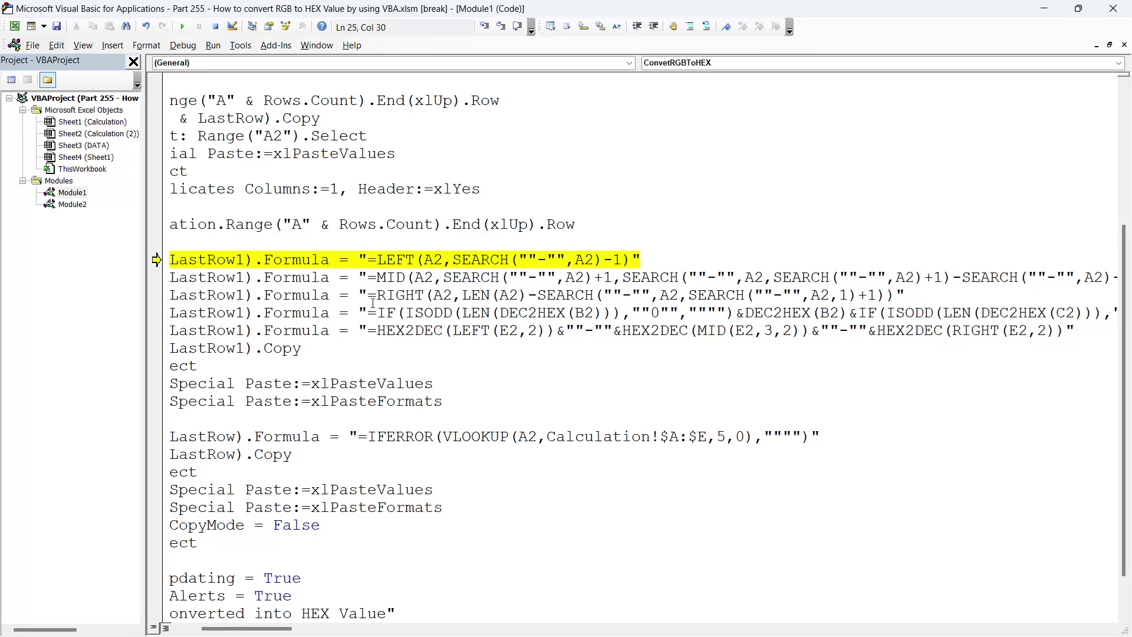
{"action": "left_click_drag", "start_coordinate": [369, 298], "coordinate": [888, 295]}
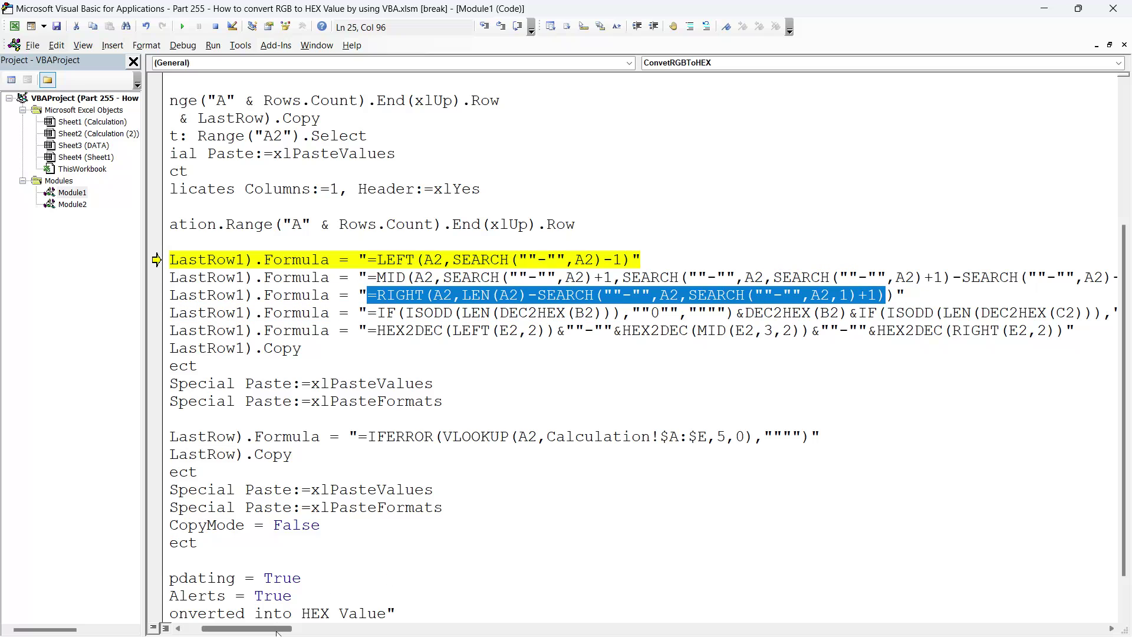
{"action": "left_click_drag", "start_coordinate": [277, 630], "coordinate": [260, 630]}
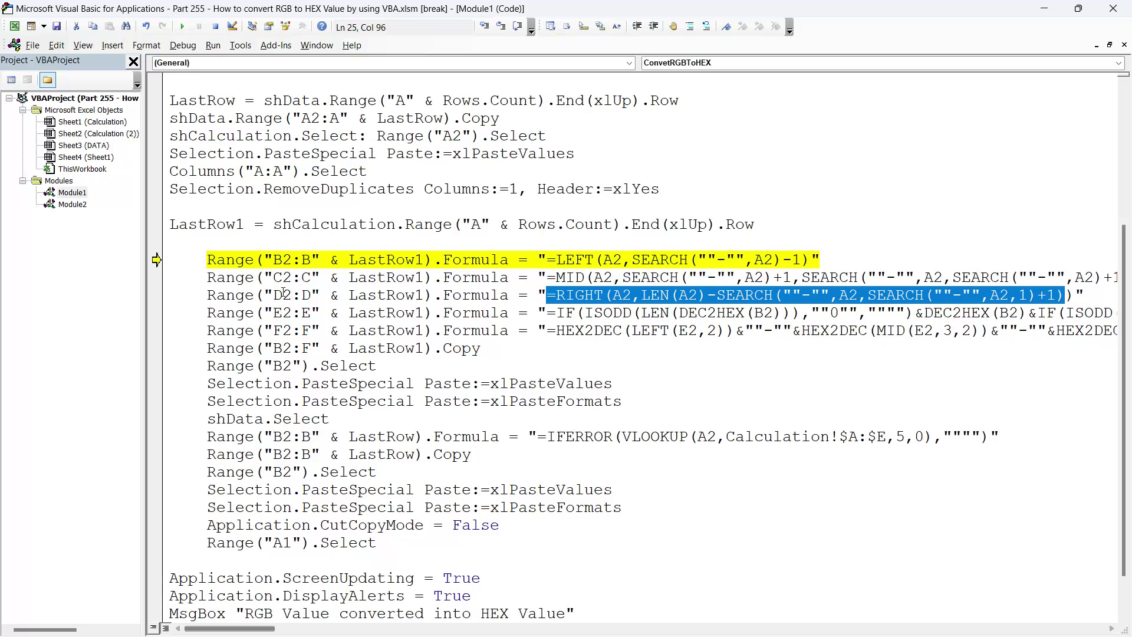
{"action": "left_click_drag", "start_coordinate": [207, 295], "coordinate": [423, 295]}
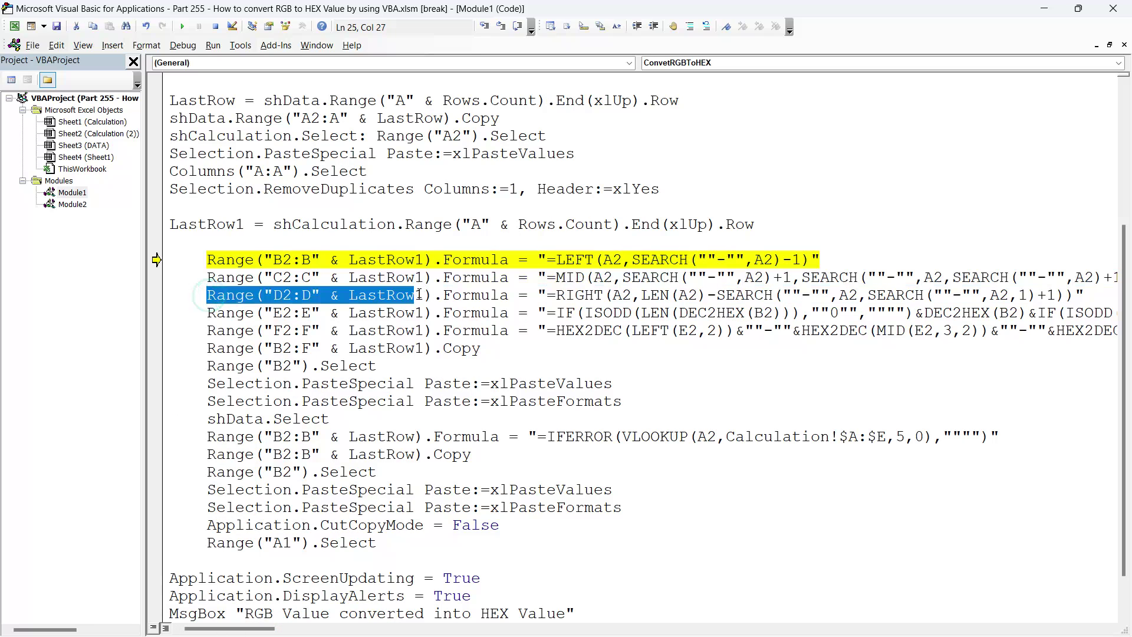
{"action": "left_click_drag", "start_coordinate": [208, 312], "coordinate": [603, 313]}
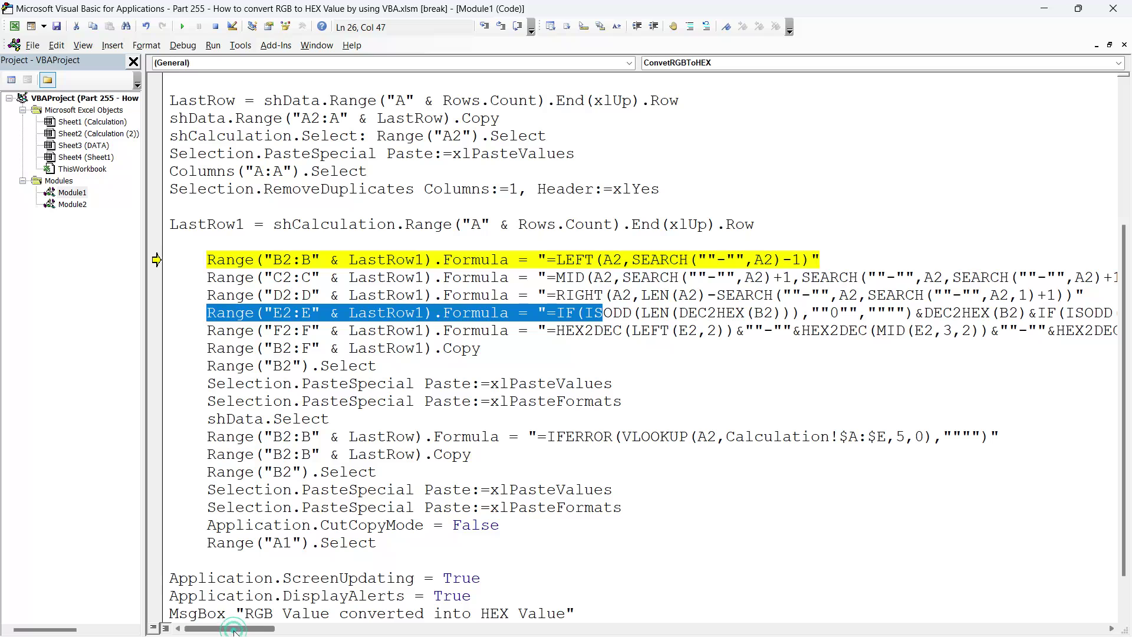
{"action": "left_click_drag", "start_coordinate": [234, 630], "coordinate": [331, 632]}
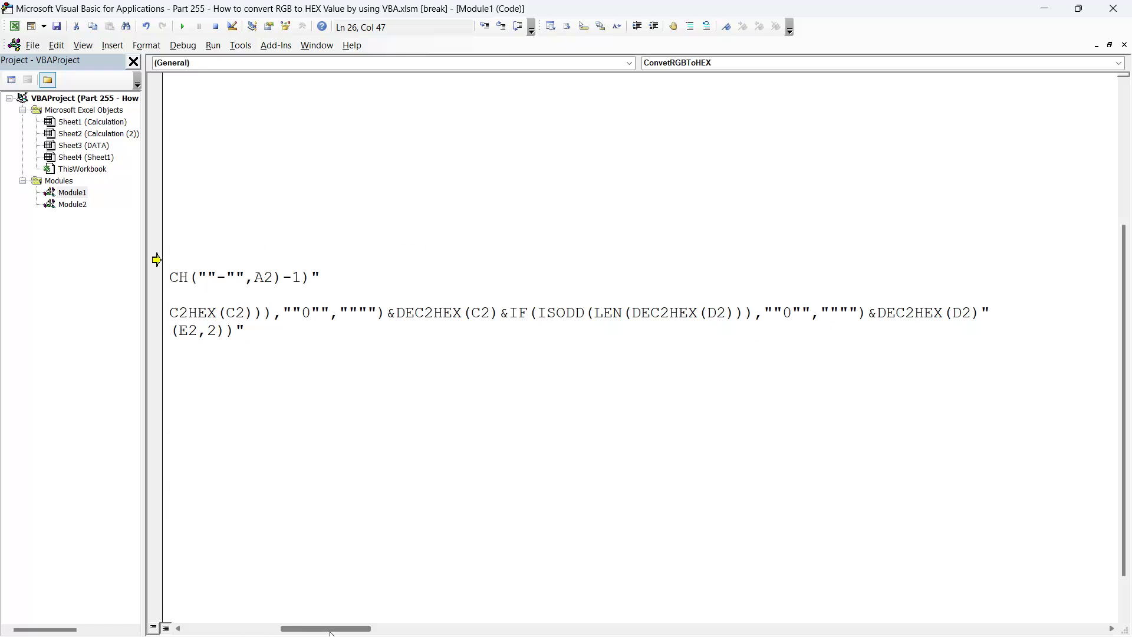
{"action": "left_click_drag", "start_coordinate": [284, 310], "coordinate": [447, 315]}
{"action": "key", "text": "alt+F11"}
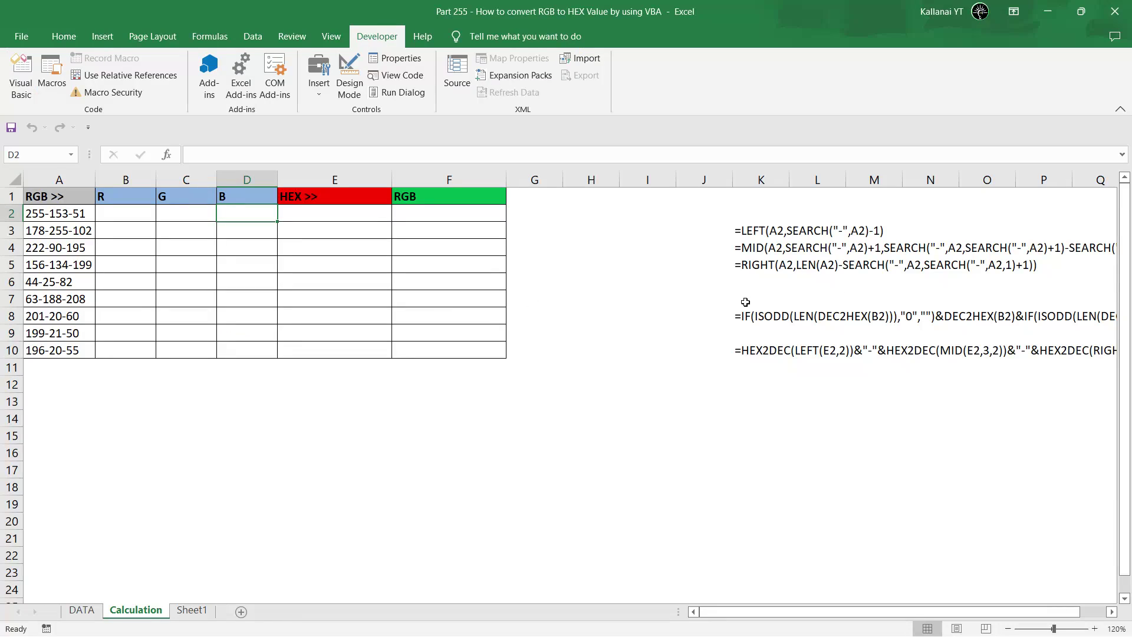
Inspect the full HEX formula in cell K8 without changing it.
{"action": "left_click", "coordinate": [747, 315]}
{"action": "key", "text": "Right"}
{"action": "key", "text": "Right"}
{"action": "key", "text": "Right"}
{"action": "key", "text": "Right"}
{"action": "key", "text": "Right"}
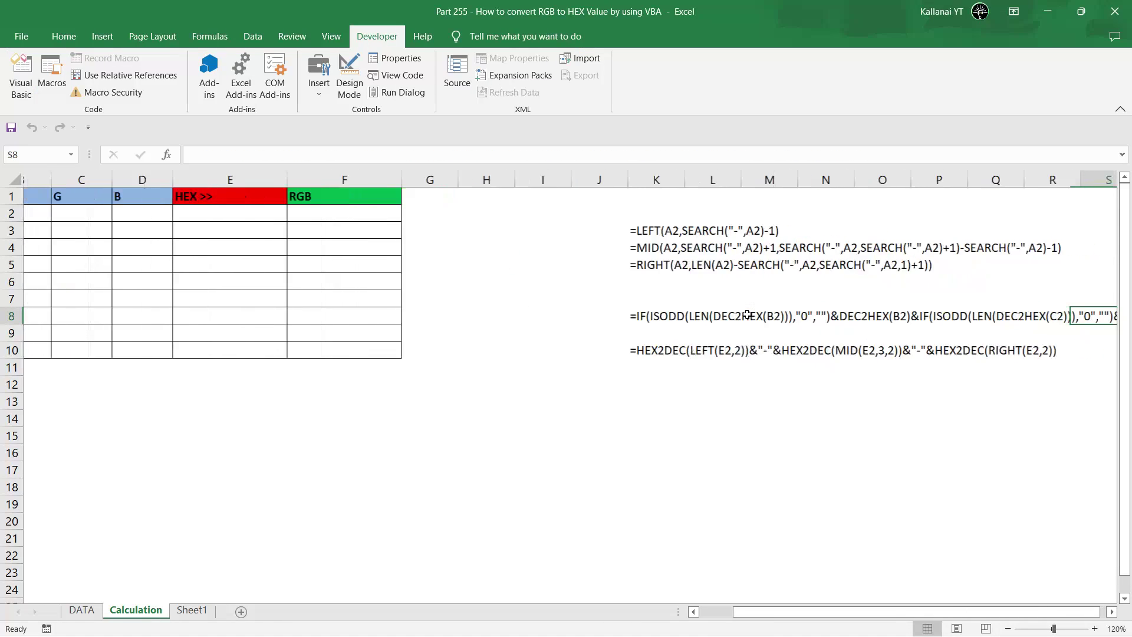
{"action": "key", "text": "Right"}
{"action": "key", "text": "Right"}
{"action": "key", "text": "Right"}
{"action": "key", "text": "Right"}
{"action": "key", "text": "Right"}
{"action": "key", "text": "Right"}
{"action": "key", "text": "Right"}
{"action": "key", "text": "ctrl+Left"}
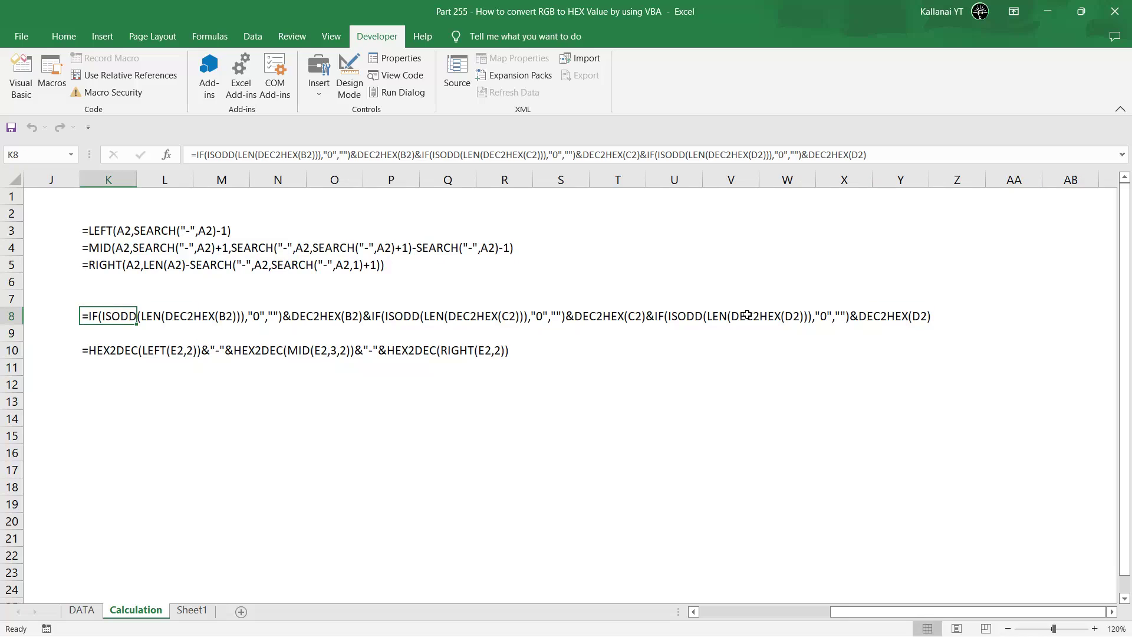
{"action": "key", "text": "F2"}
{"action": "key", "text": "shift+Home"}
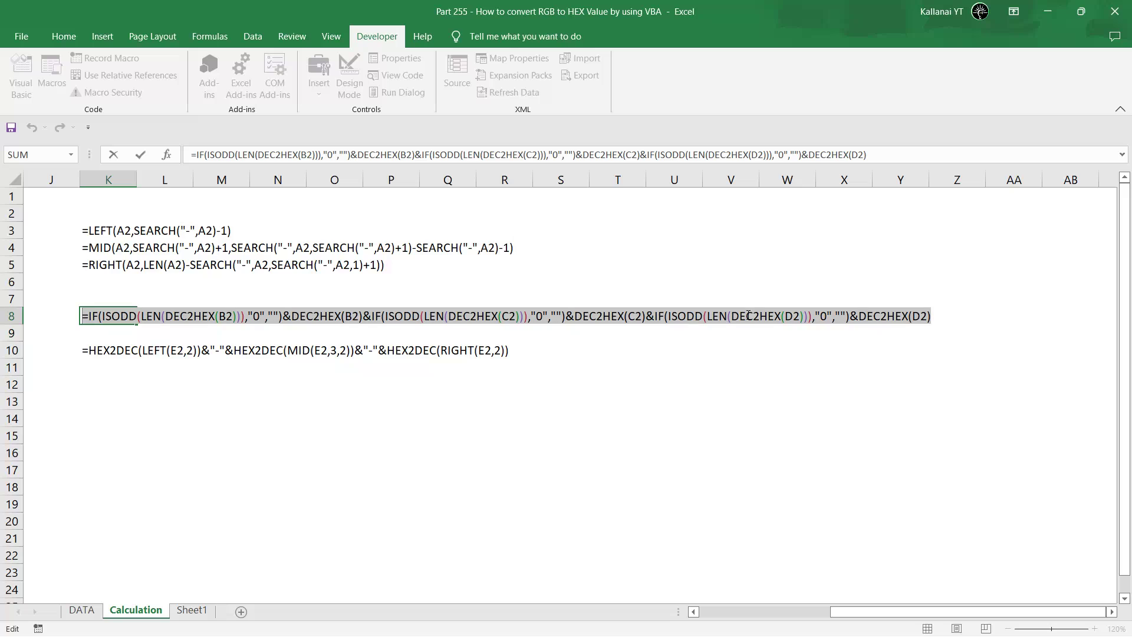
{"action": "key", "text": "Escape"}
{"action": "key", "text": "Left"}
{"action": "key", "text": "Left"}
{"action": "key", "text": "Right"}
{"action": "key", "text": "Right"}
{"action": "key", "text": "Right"}
{"action": "key", "text": "Left"}
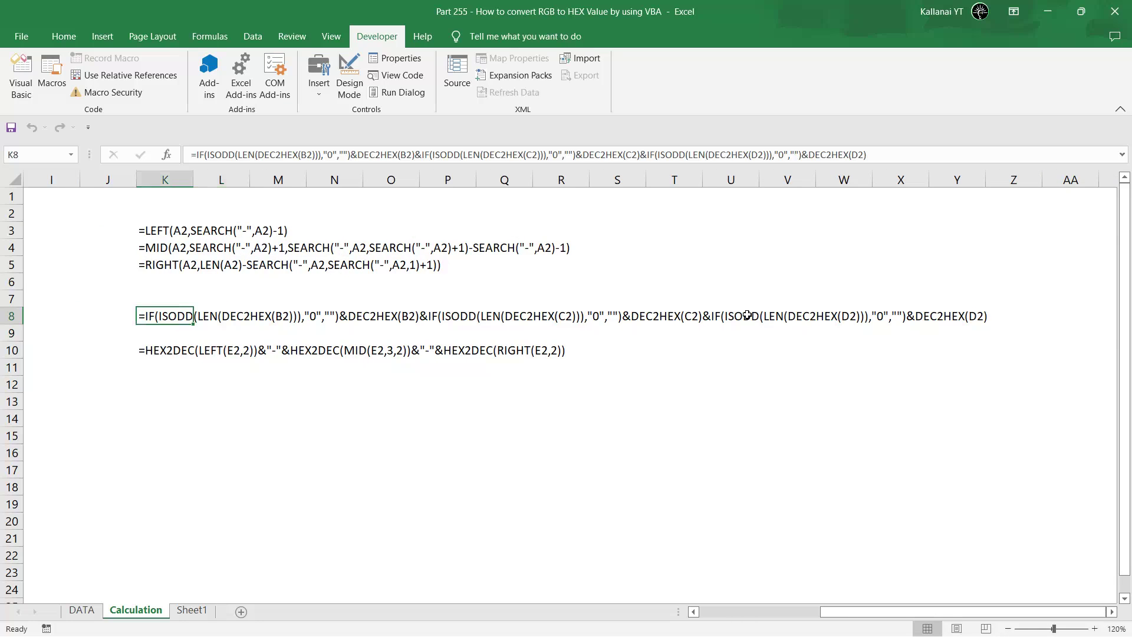
{"action": "key", "text": "Home"}
{"action": "key", "text": "Right"}
{"action": "key", "text": "Right"}
{"action": "key", "text": "Right"}
{"action": "key", "text": "Right"}
{"action": "key", "text": "Right"}
{"action": "key", "text": "Right"}
{"action": "key", "text": "Right"}
{"action": "key", "text": "Right"}
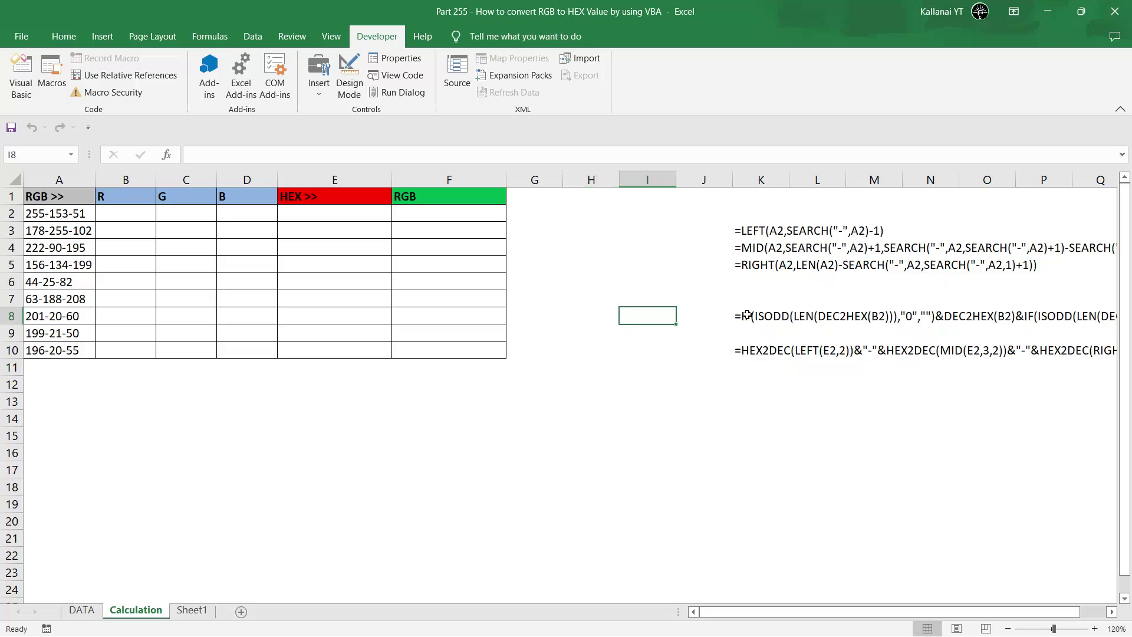
{"action": "key", "text": "Right"}
{"action": "key", "text": "Right"}
Check the cell references in the K10 formula, then go back to the macro code.
{"action": "key", "text": "Down"}
{"action": "key", "text": "Down"}
{"action": "key", "text": "Down"}
{"action": "key", "text": "Up"}
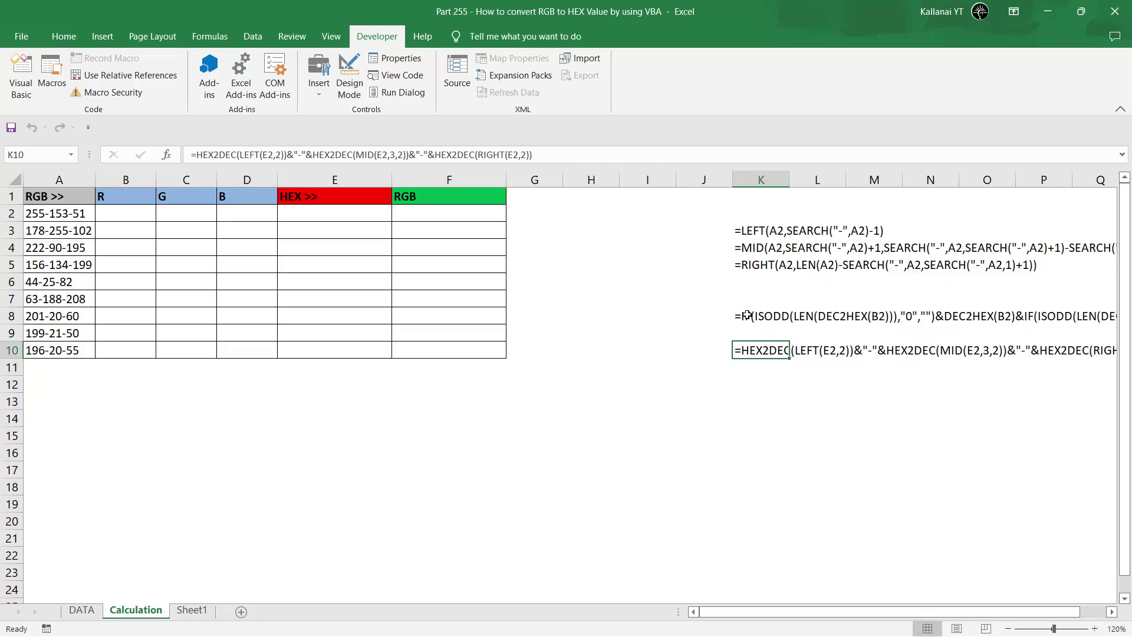
{"action": "key", "text": "Right"}
{"action": "key", "text": "Right"}
{"action": "key", "text": "Right"}
{"action": "key", "text": "Right"}
{"action": "key", "text": "Right"}
{"action": "key", "text": "Right"}
{"action": "key", "text": "Right"}
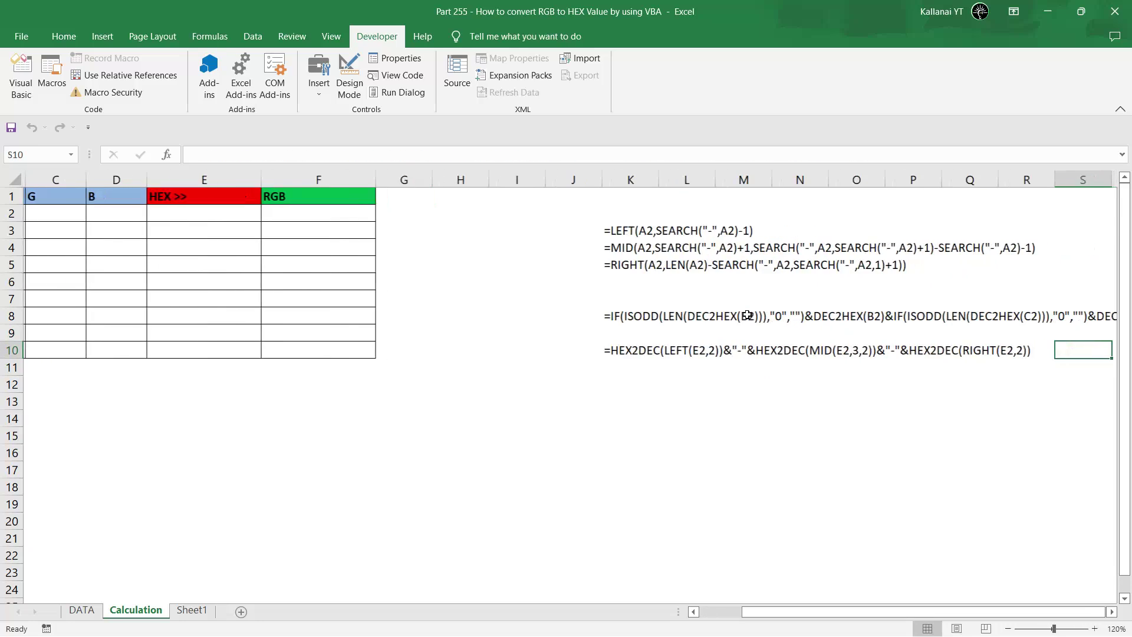
{"action": "key", "text": "Right"}
{"action": "key", "text": "ctrl+Left"}
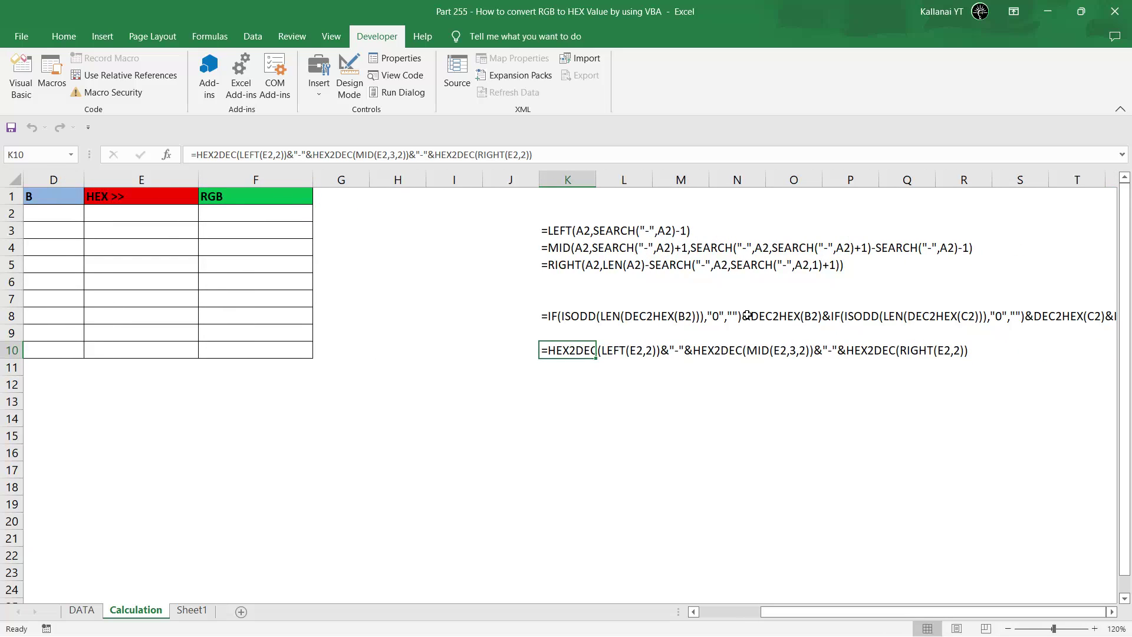
{"action": "key", "text": "F2"}
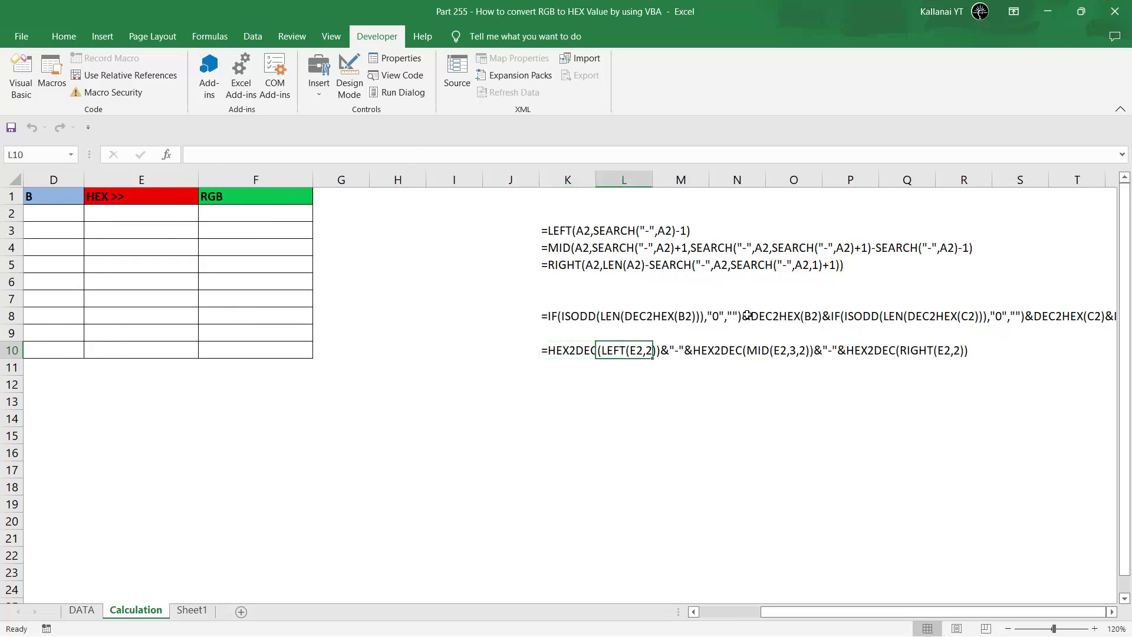
{"action": "key", "text": "Escape"}
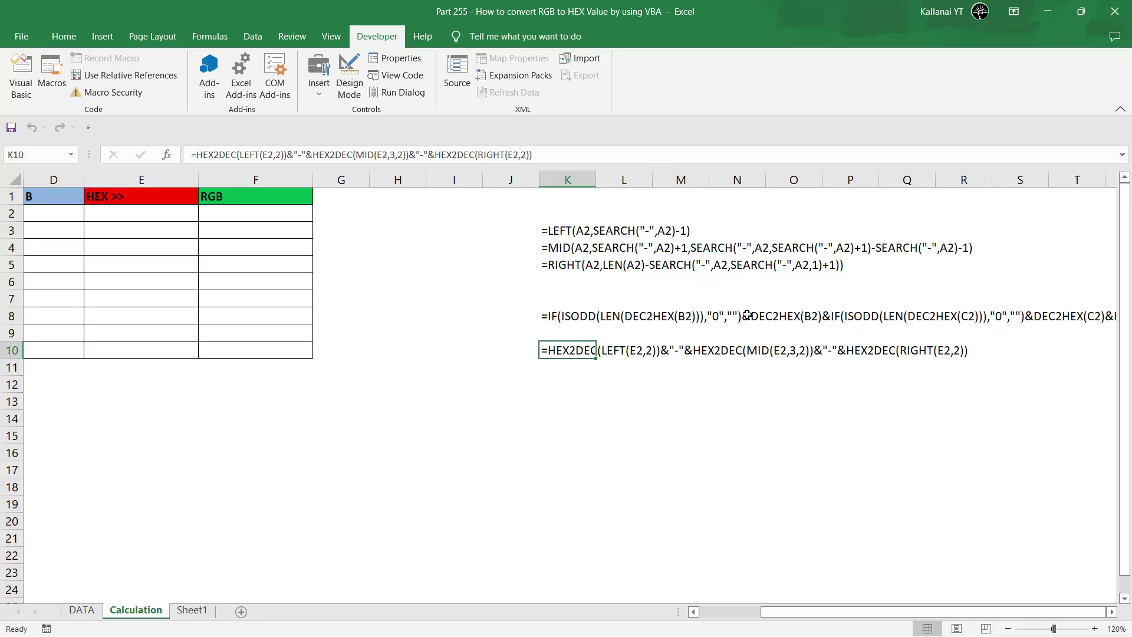
{"action": "key", "text": "alt+Tab"}
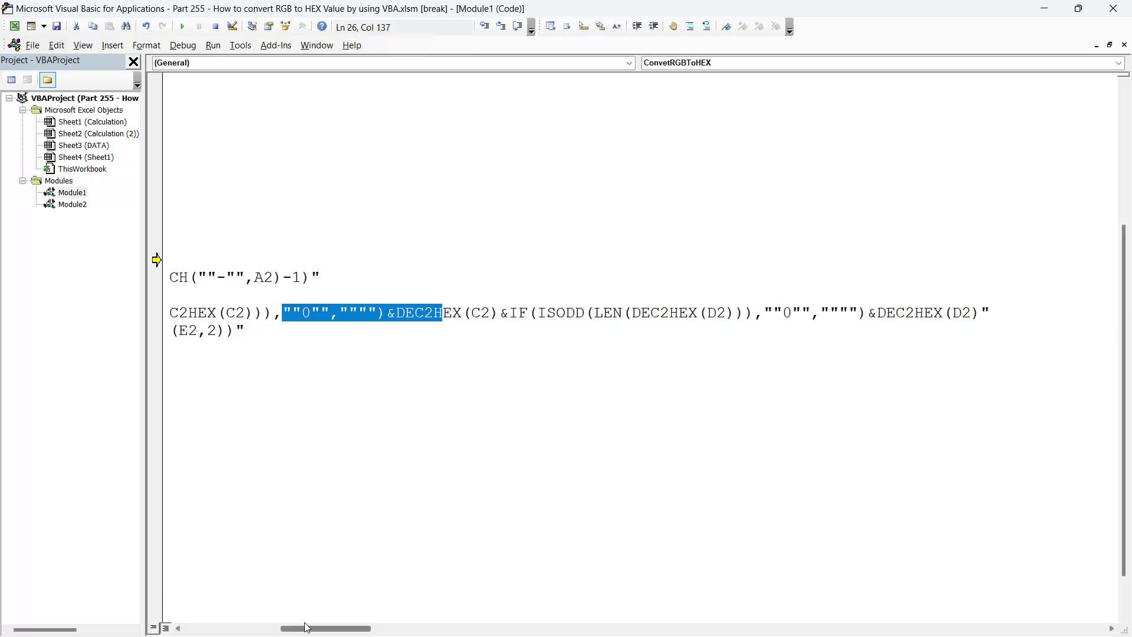
{"action": "left_click_drag", "start_coordinate": [306, 631], "coordinate": [209, 631]}
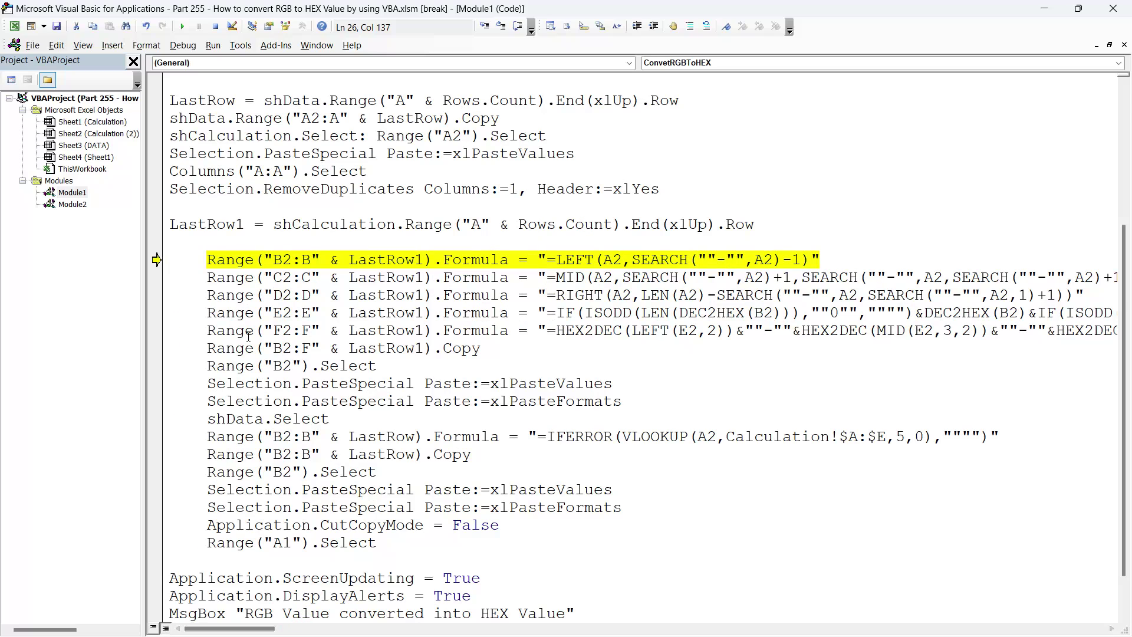
{"action": "left_click", "coordinate": [276, 331]}
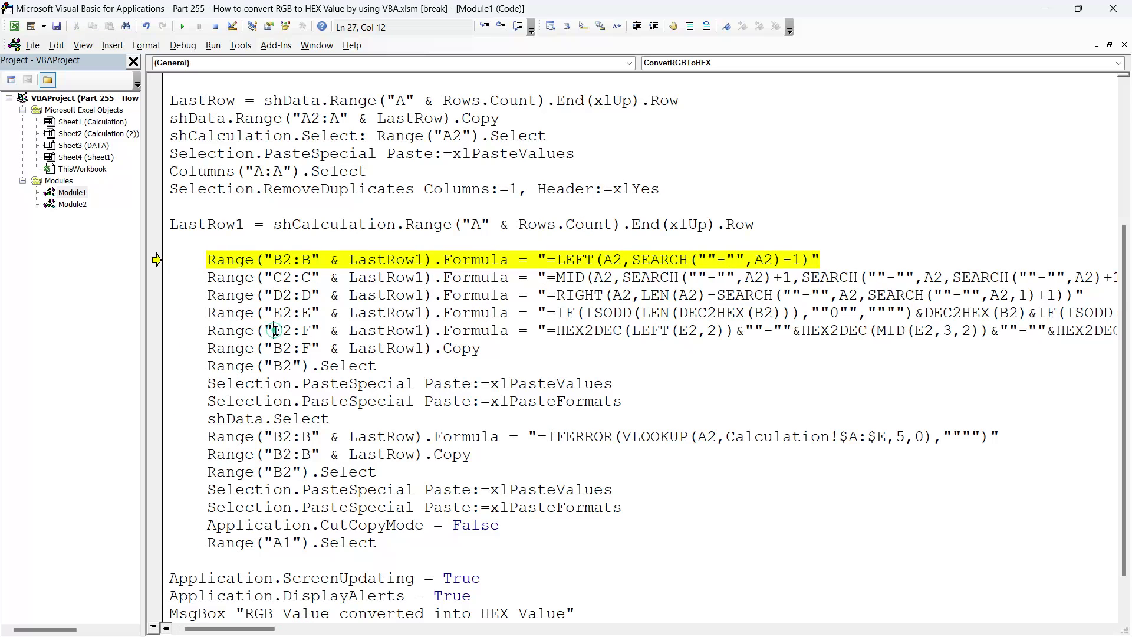
{"action": "left_click", "coordinate": [551, 332]}
{"action": "key", "text": "alt+F11"}
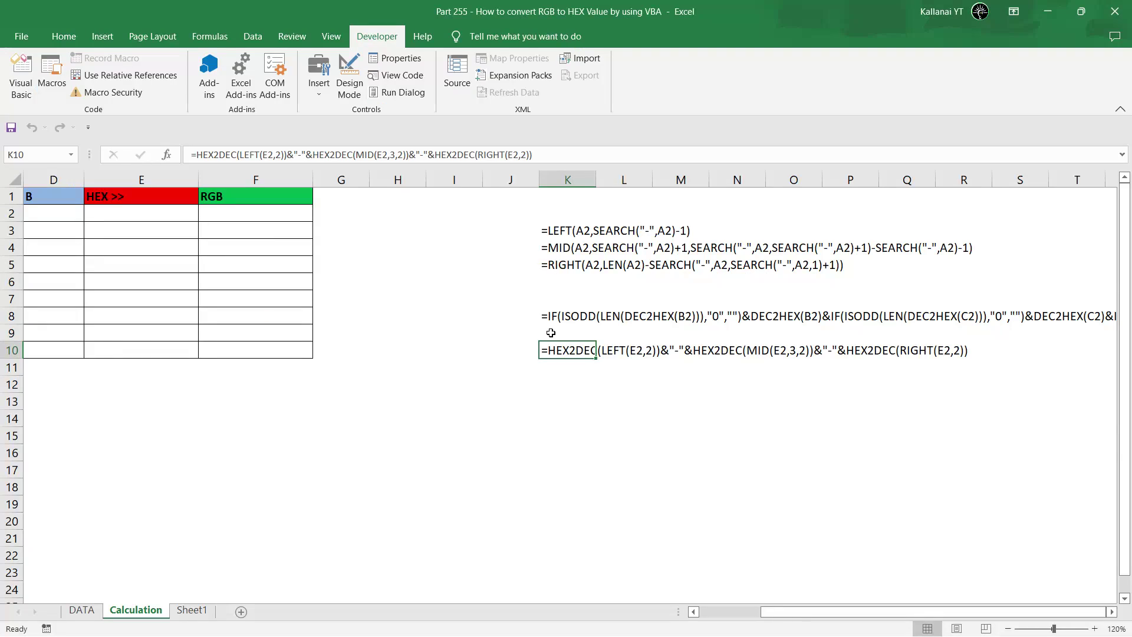
{"action": "left_click", "coordinate": [125, 212]}
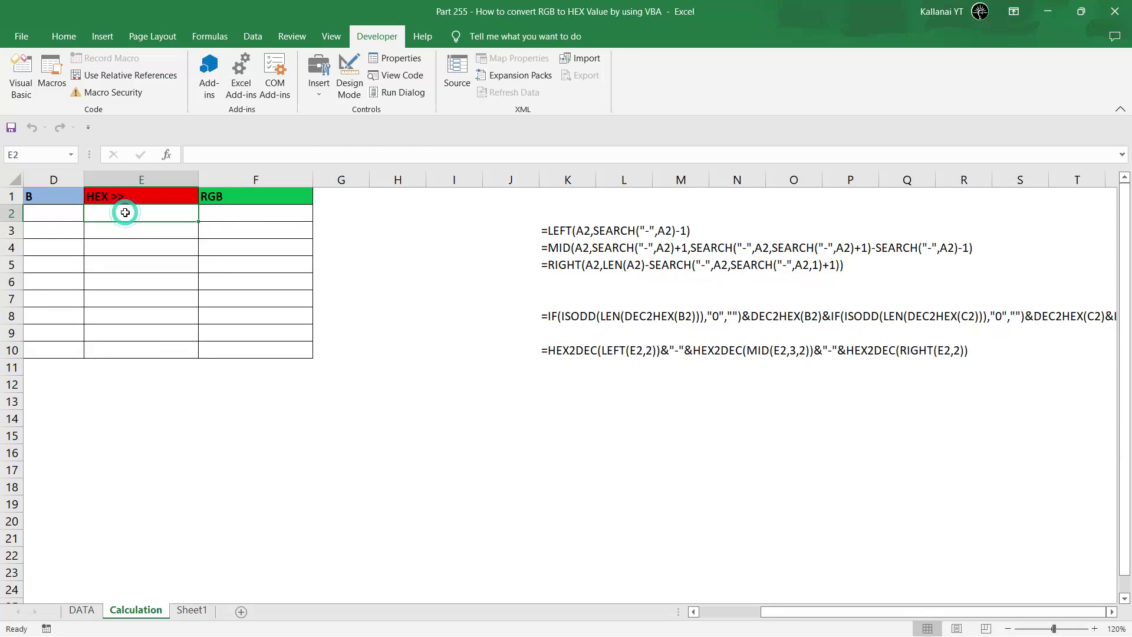
{"action": "key", "text": "alt+F11"}
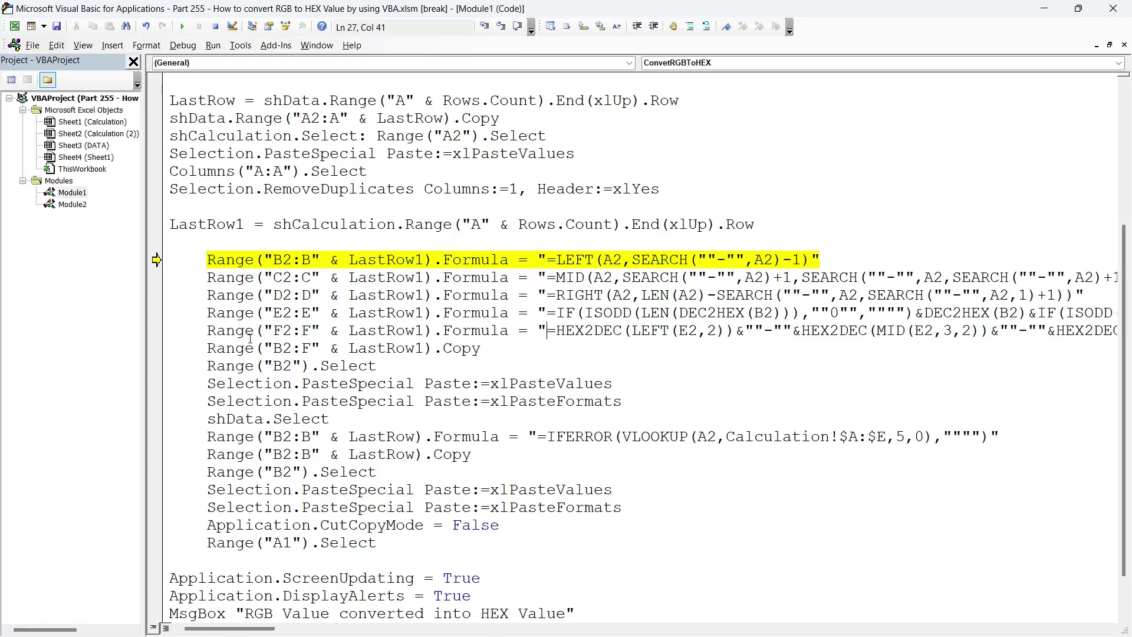
{"action": "left_click", "coordinate": [210, 349]}
{"action": "left_click_drag", "start_coordinate": [209, 348], "coordinate": [505, 351]}
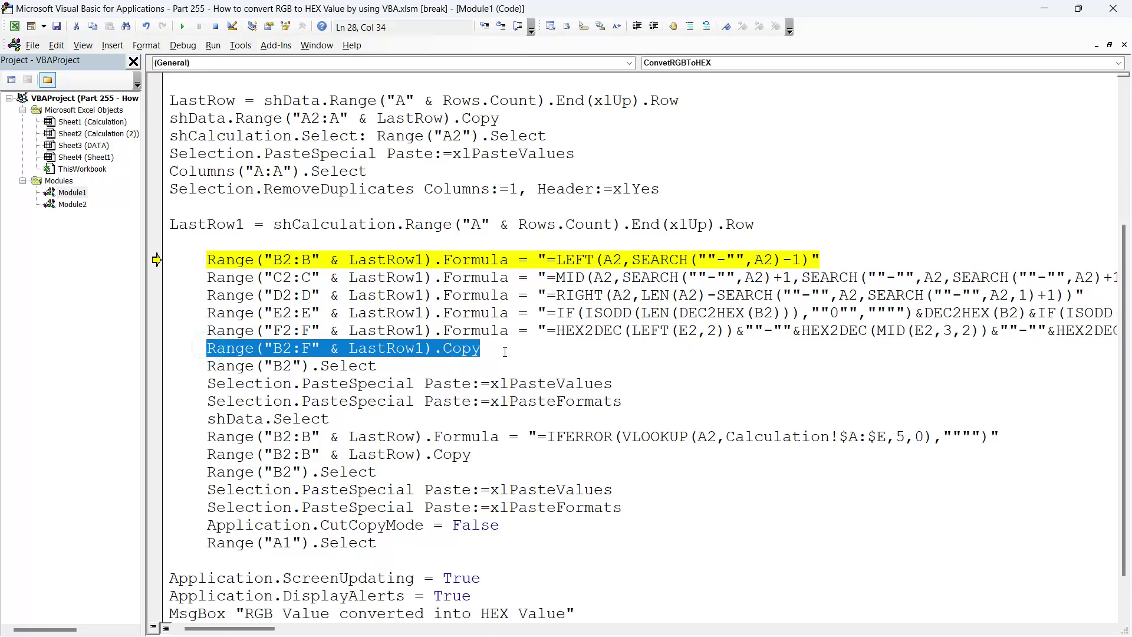
{"action": "key", "text": "alt+F11"}
{"action": "key", "text": "Home"}
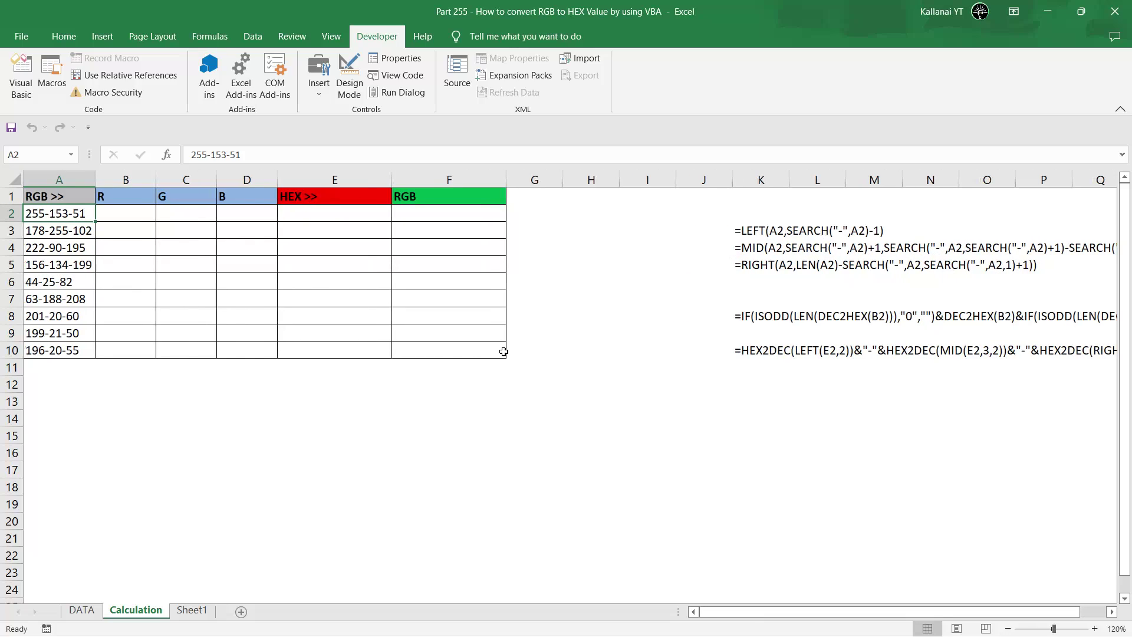
{"action": "key", "text": "Right"}
{"action": "key", "text": "shift+Right"}
{"action": "key", "text": "shift+Right"}
{"action": "key", "text": "shift+Right"}
{"action": "key", "text": "shift+Right"}
{"action": "key", "text": "shift+Right"}
{"action": "key", "text": "shift+Down"}
{"action": "key", "text": "shift+Down"}
{"action": "key", "text": "shift+Down"}
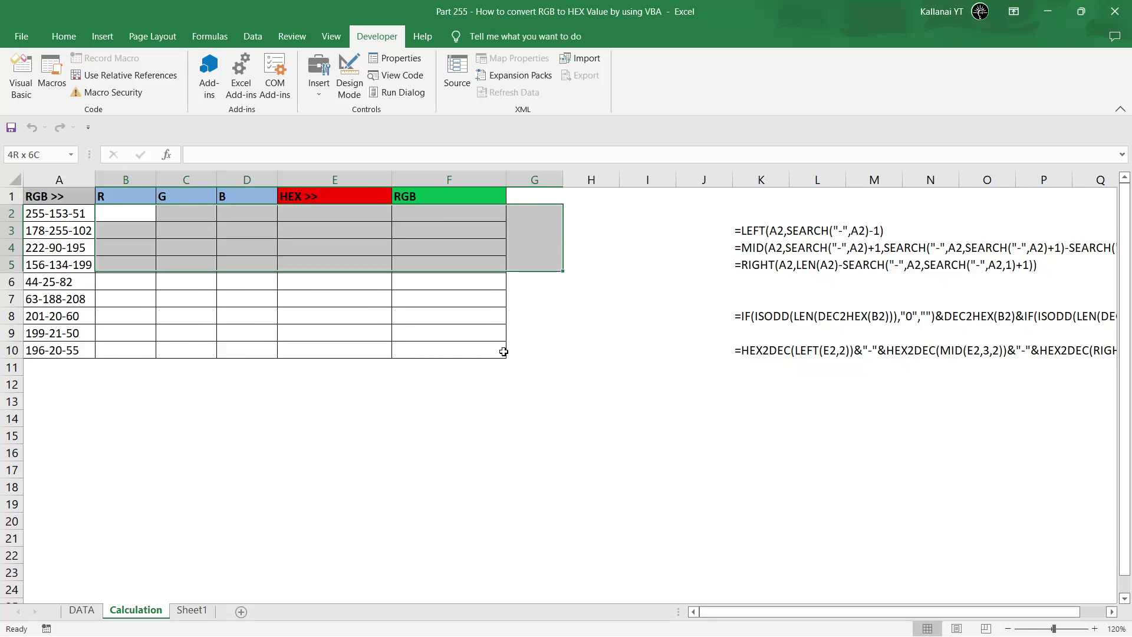
{"action": "key", "text": "shift+Down"}
{"action": "key", "text": "shift+Down"}
{"action": "key", "text": "shift+Down"}
{"action": "key", "text": "shift+Down"}
{"action": "key", "text": "shift+Left"}
{"action": "key", "text": "alt+F11"}
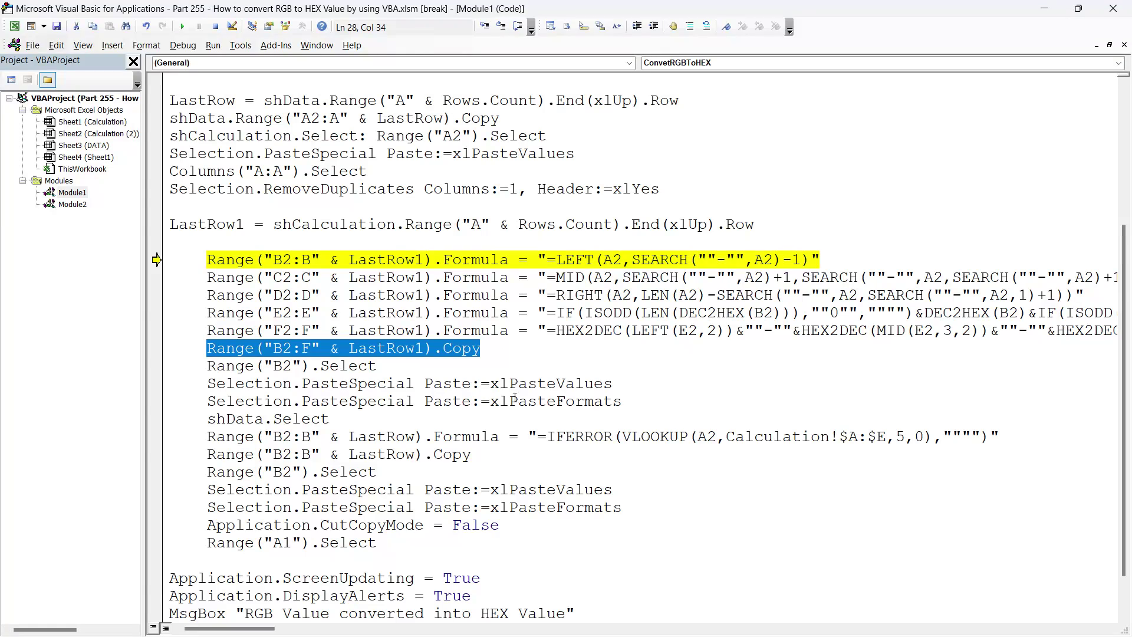
{"action": "left_click", "coordinate": [339, 416]}
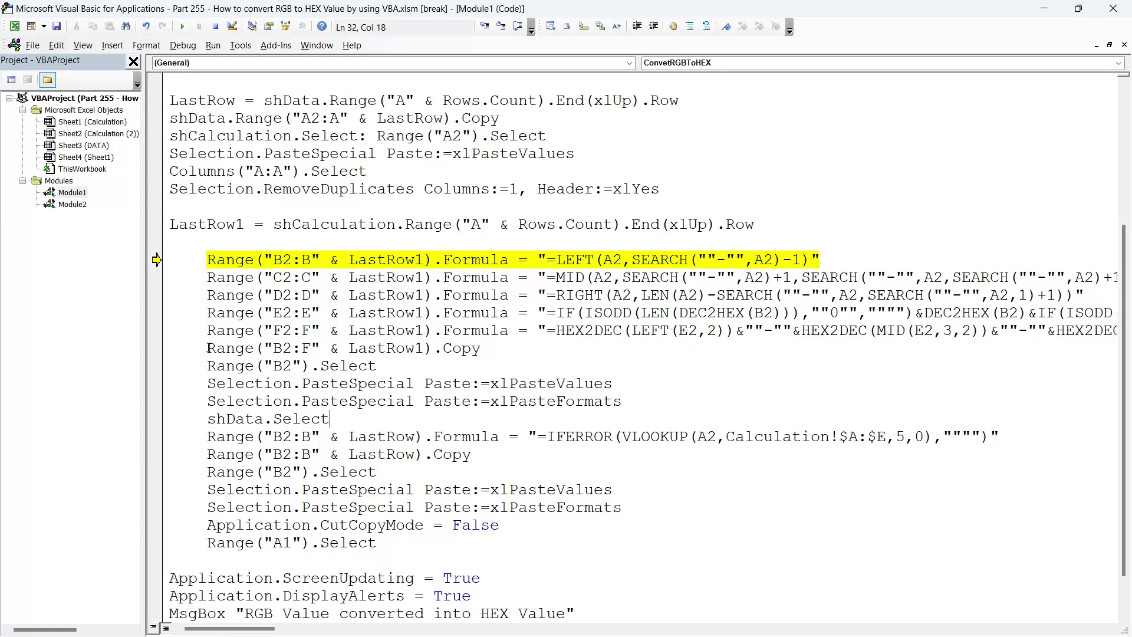
{"action": "left_click_drag", "start_coordinate": [206, 348], "coordinate": [617, 411]}
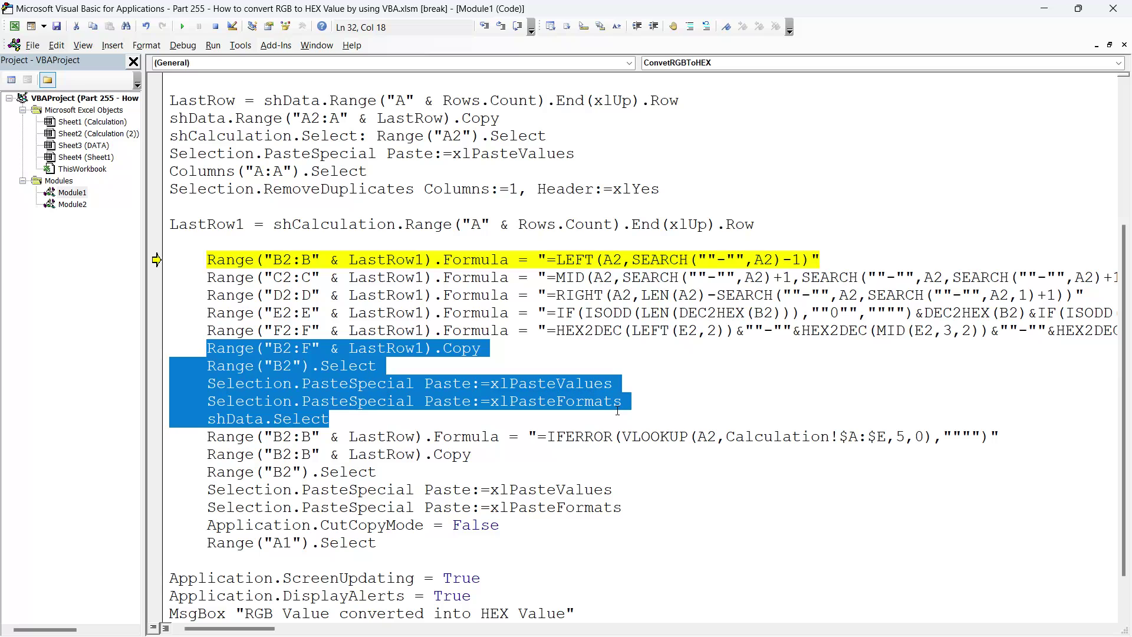
{"action": "left_click", "coordinate": [461, 469]}
{"action": "left_click", "coordinate": [322, 436]}
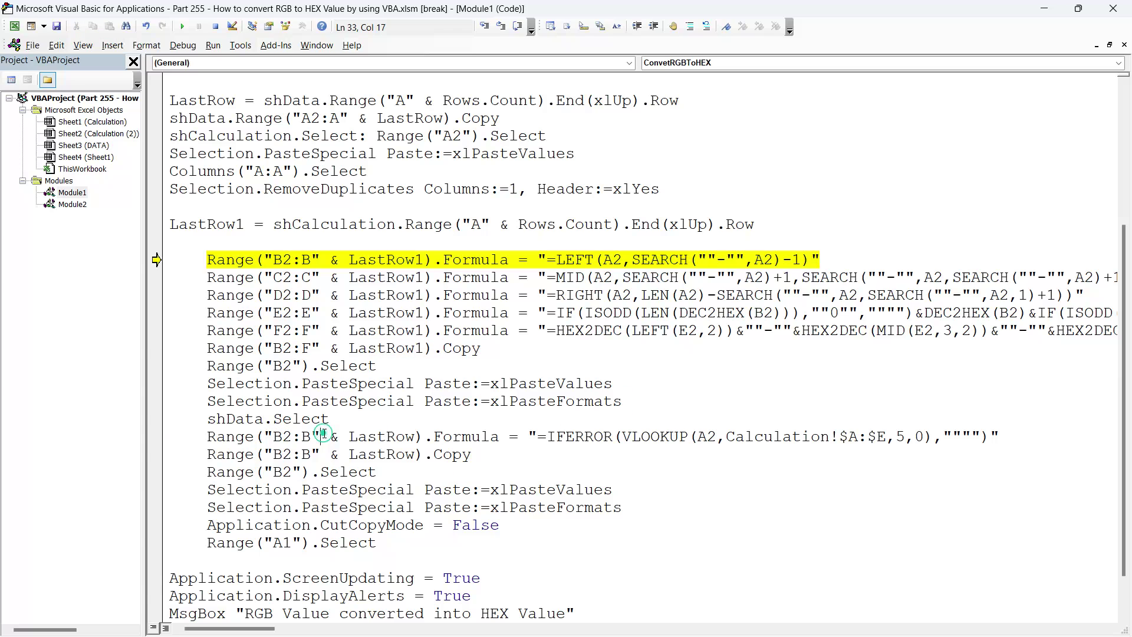
{"action": "key", "text": "alt+F11"}
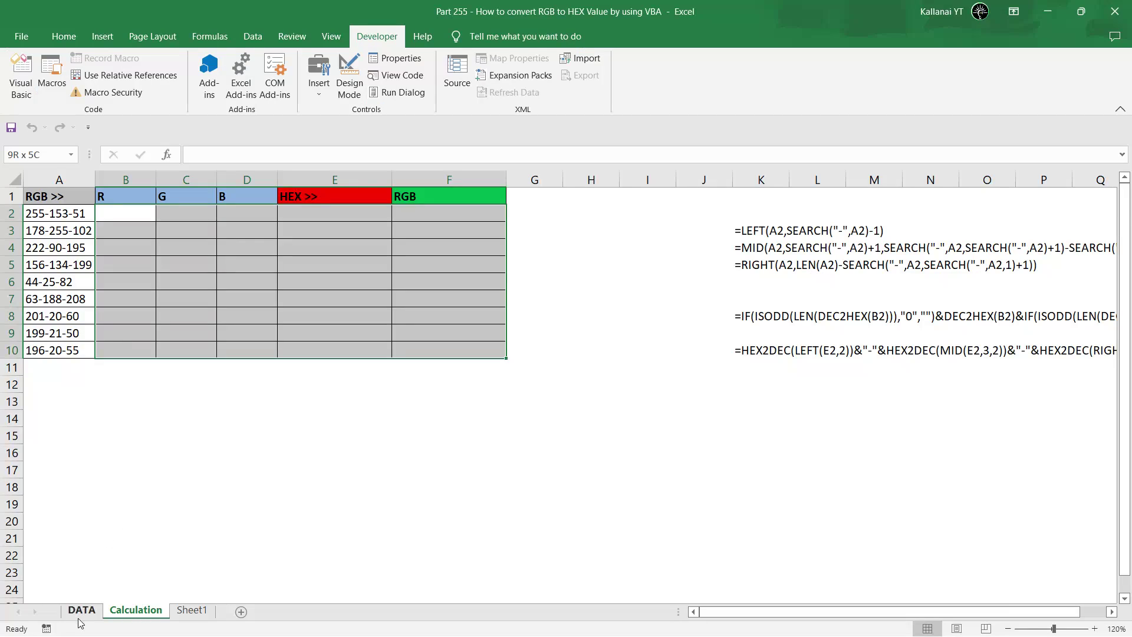
{"action": "left_click", "coordinate": [81, 613]}
{"action": "key", "text": "alt+F11"}
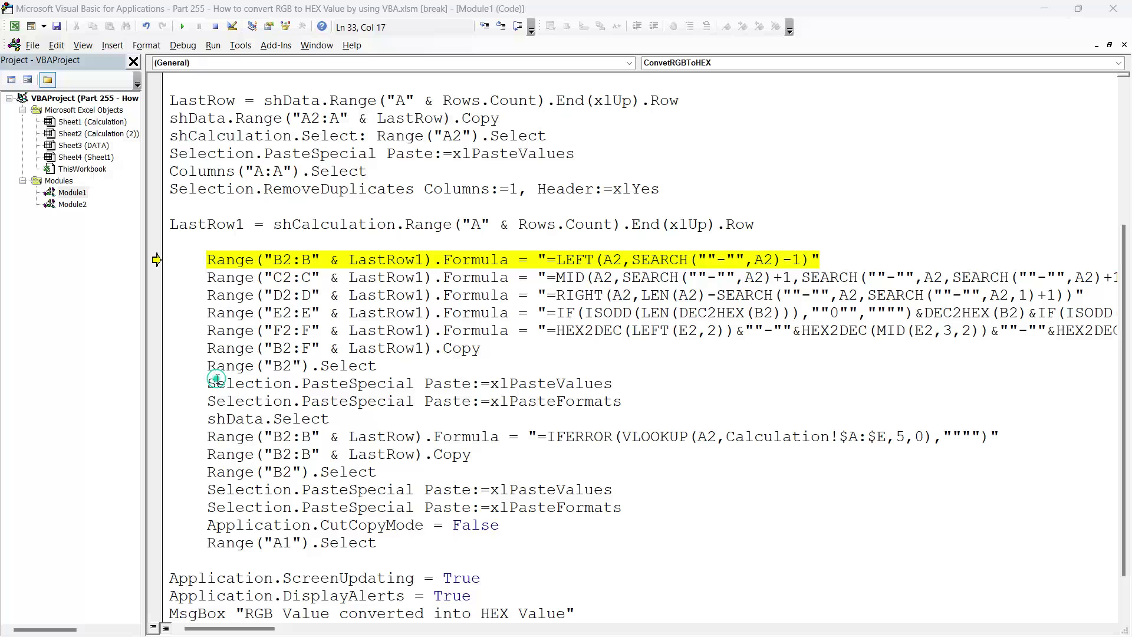
{"action": "key", "text": "alt+F11"}
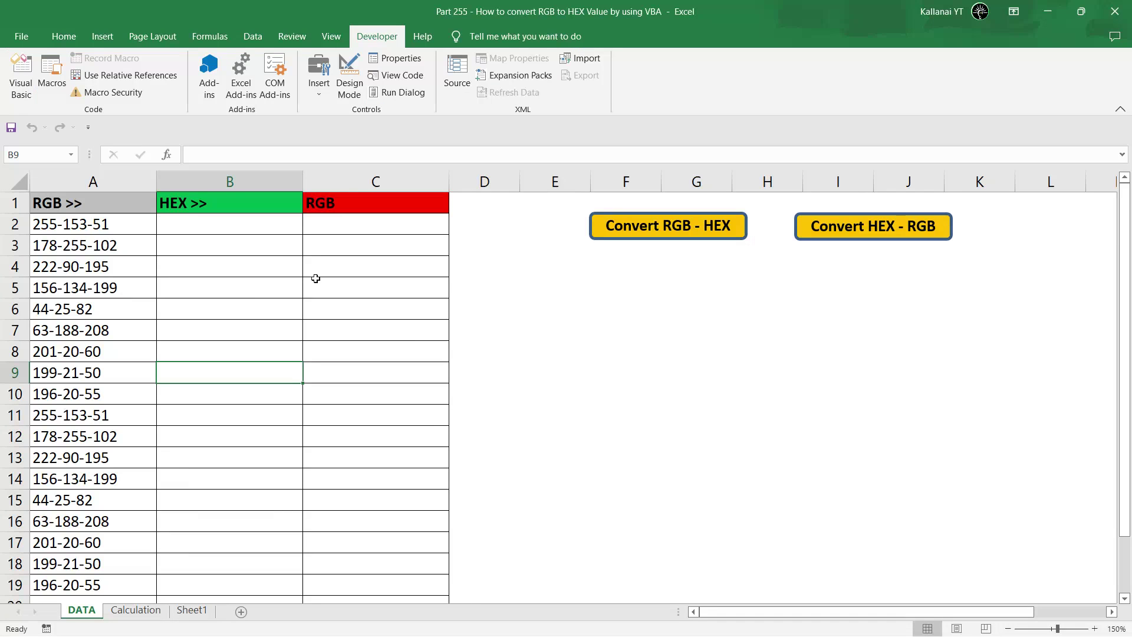
{"action": "left_click", "coordinate": [219, 220]}
{"action": "key", "text": "alt+F11"}
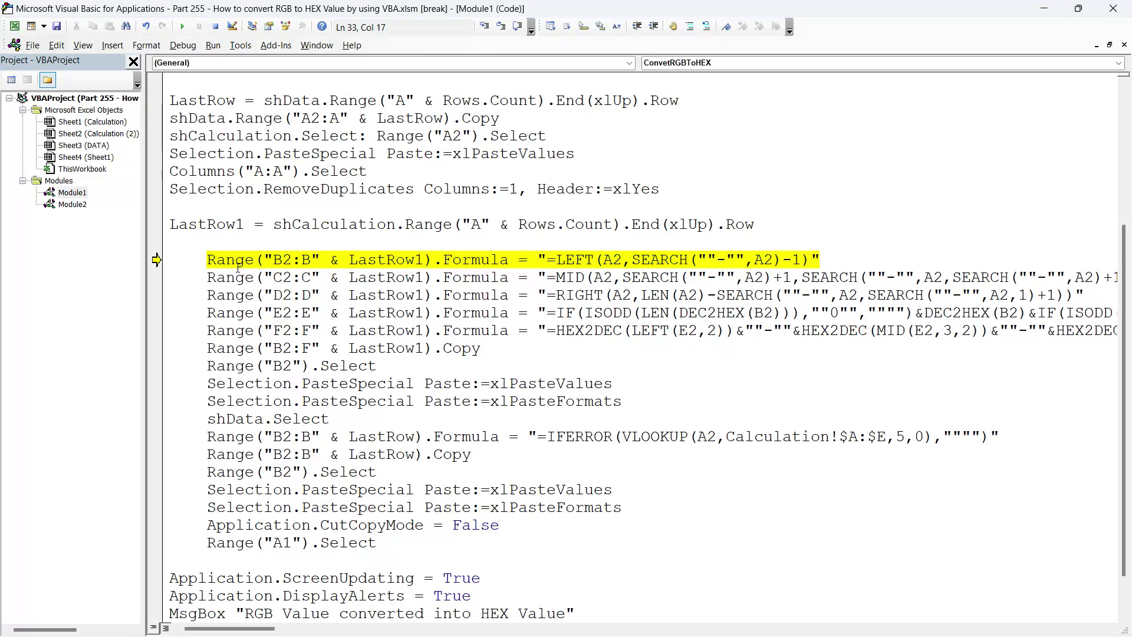
{"action": "mouse_move", "coordinate": [387, 277]}
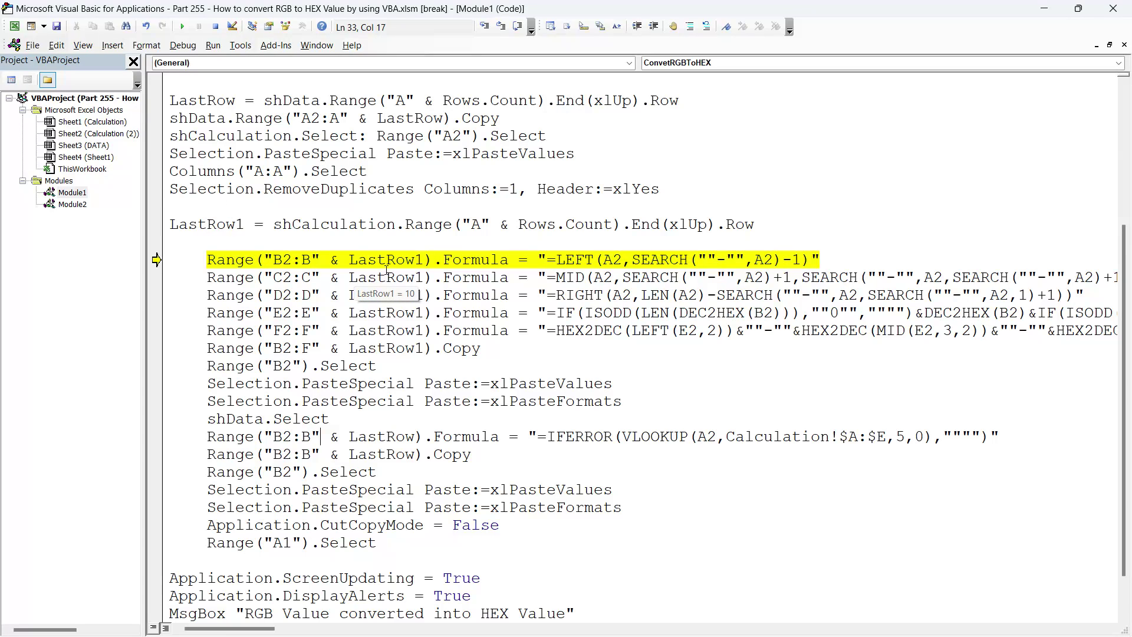
{"action": "key", "text": "alt+F11"}
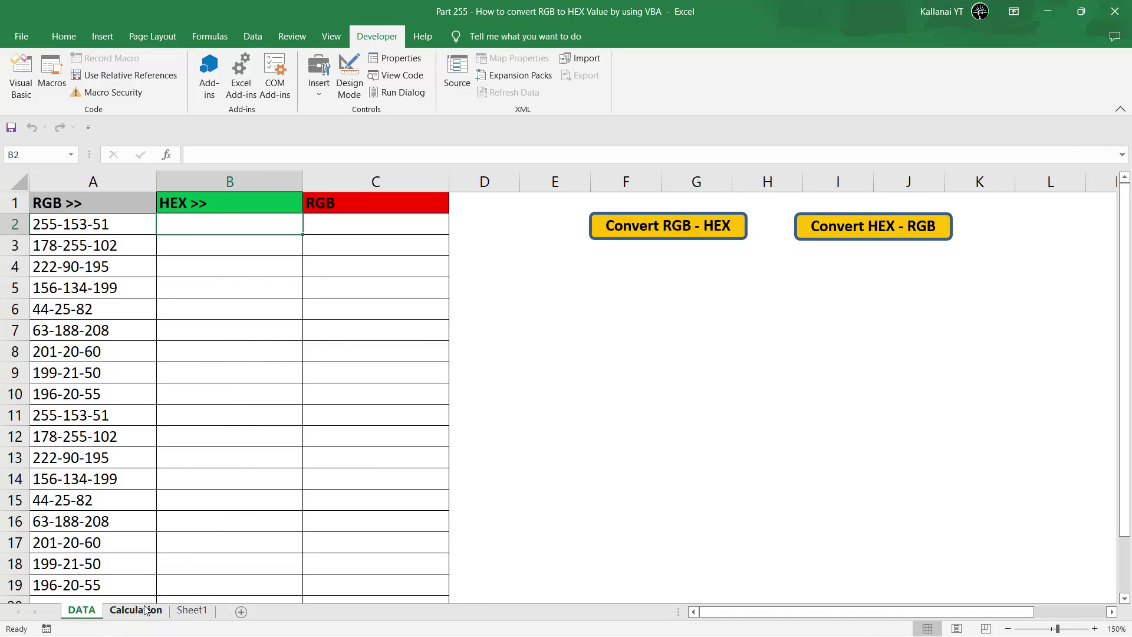
{"action": "left_click", "coordinate": [145, 609]}
{"action": "key", "text": "alt+F11"}
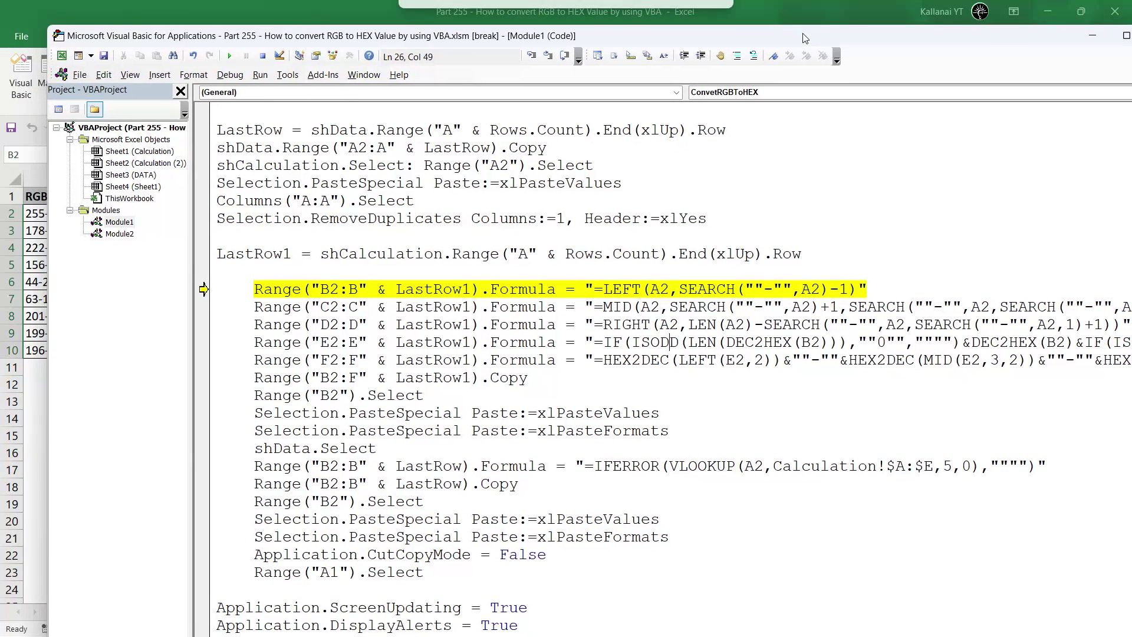
Step through the R, G, B, HEX and RGB formula lines and paste Calculation as values.
{"action": "double_click", "coordinate": [652, 6]}
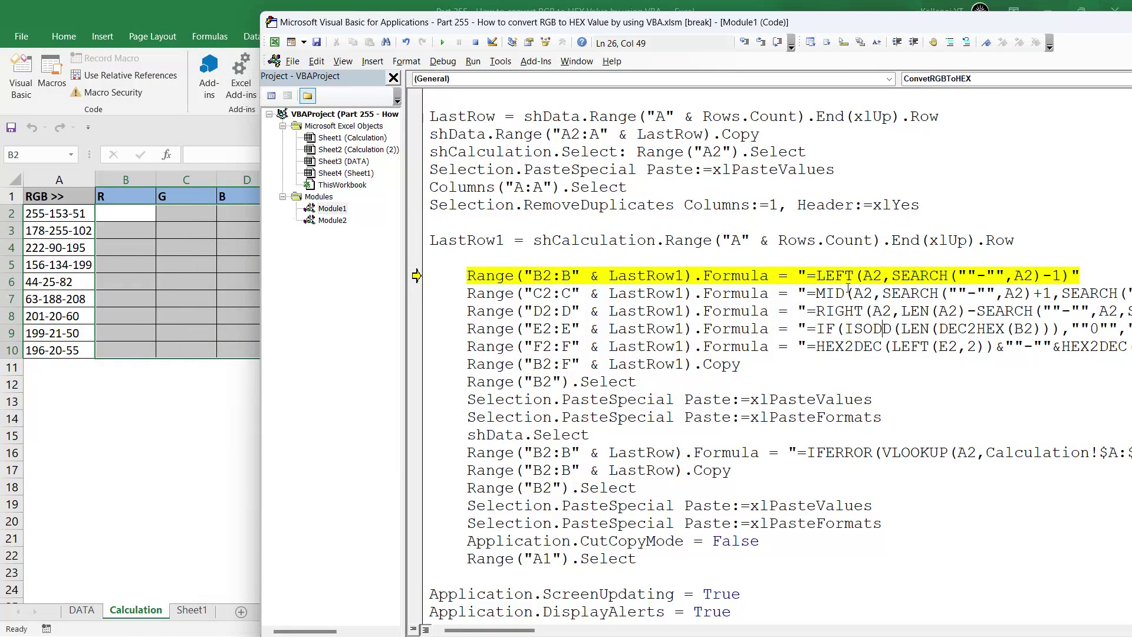
{"action": "left_click", "coordinate": [846, 293]}
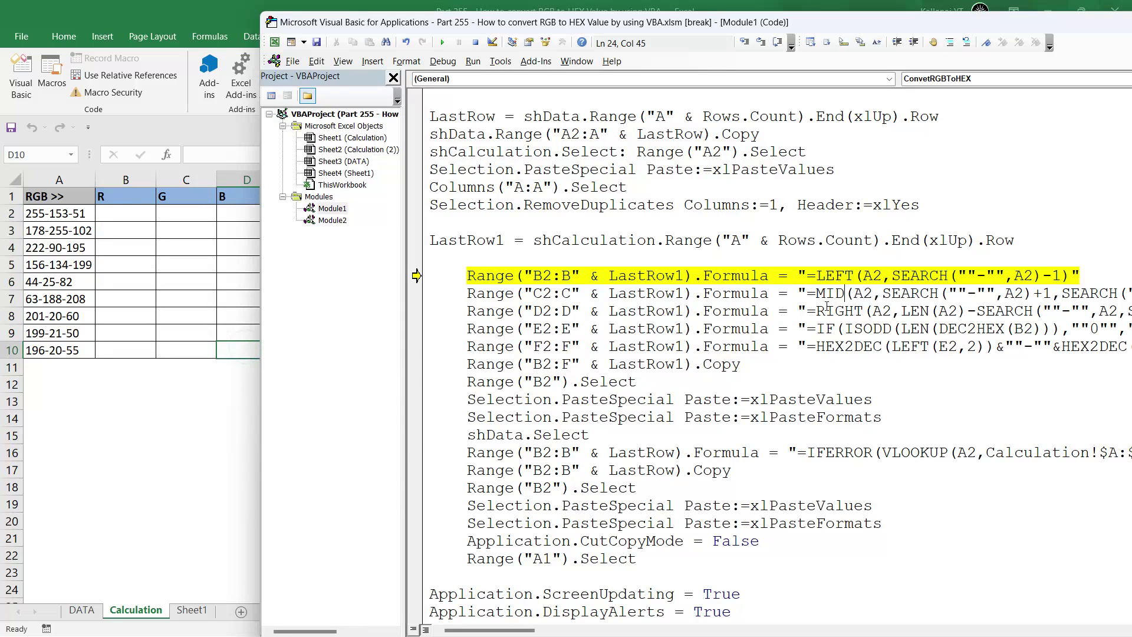
{"action": "key", "text": "F8"}
{"action": "key", "text": "F8"}
{"action": "key", "text": "F8"}
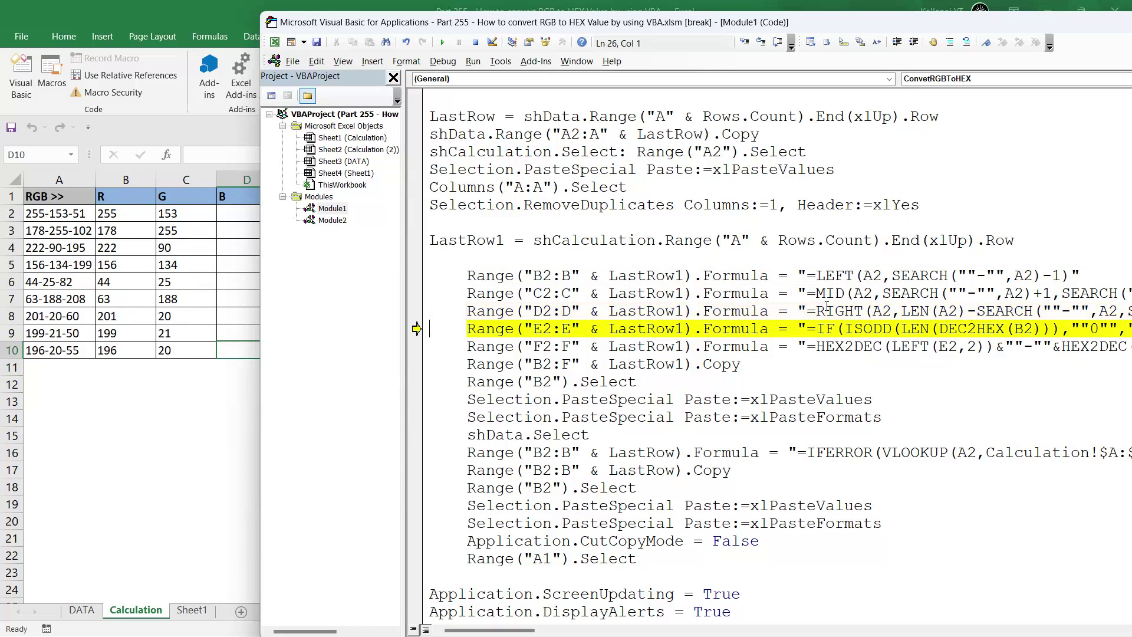
{"action": "key", "text": "F8"}
{"action": "key", "text": "F8"}
{"action": "key", "text": "F8"}
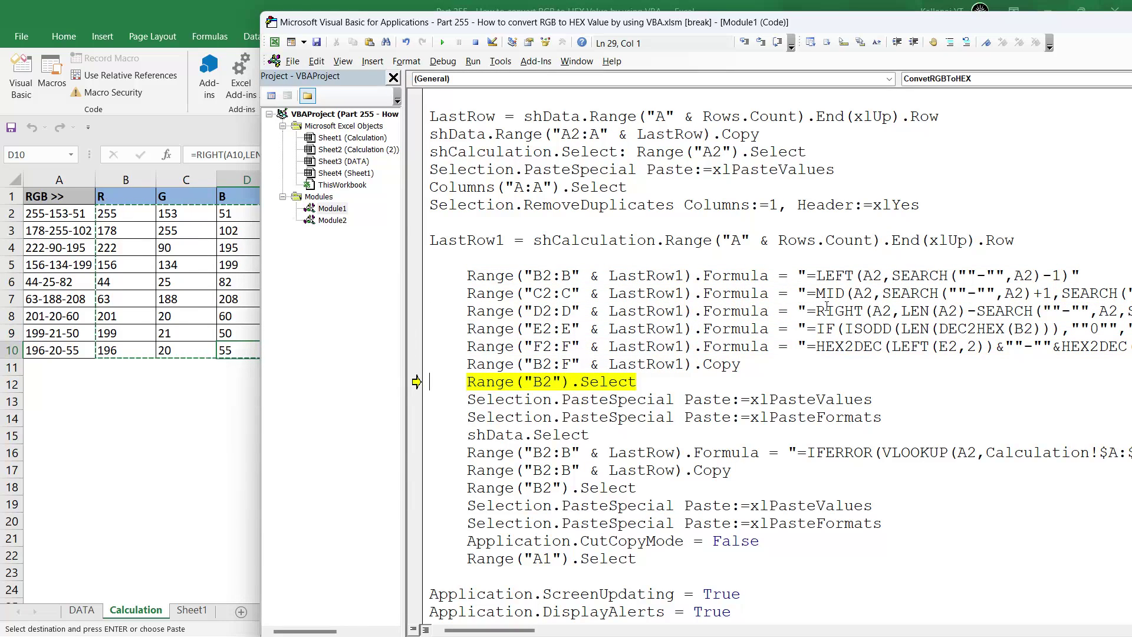
{"action": "key", "text": "alt+F11"}
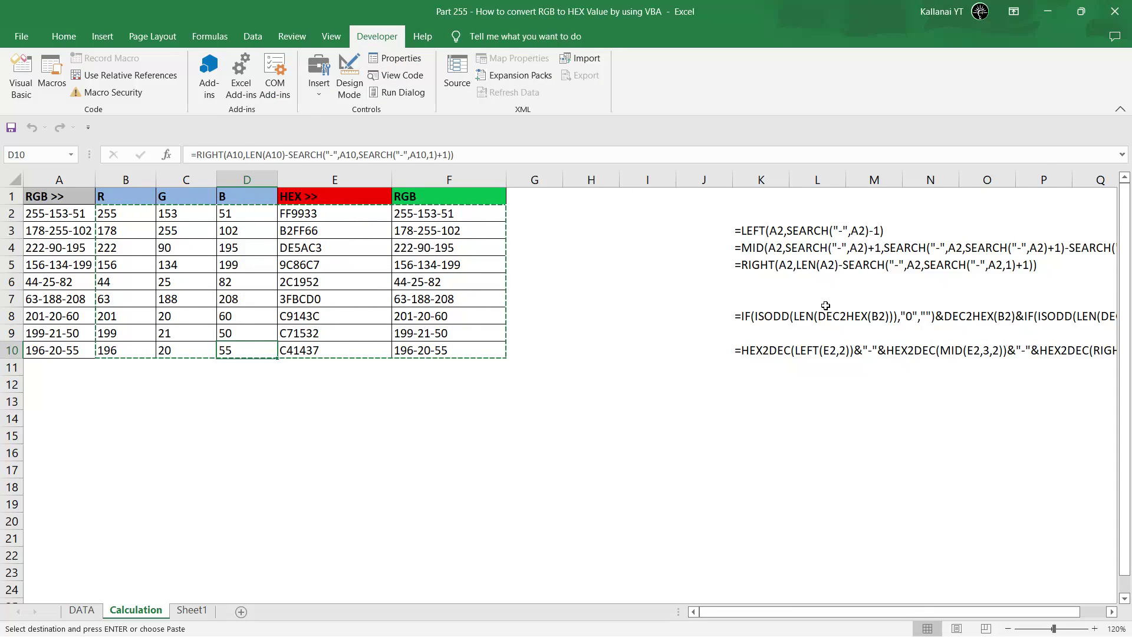
{"action": "key", "text": "alt+F11"}
{"action": "key", "text": "F8"}
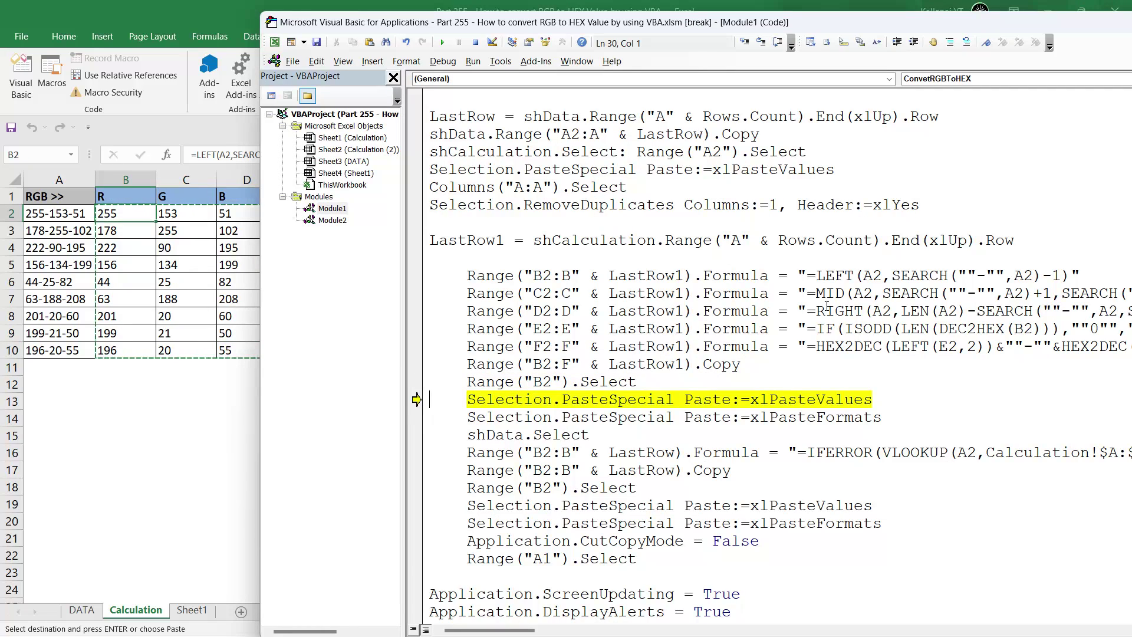
{"action": "key", "text": "F8"}
{"action": "key", "text": "F8"}
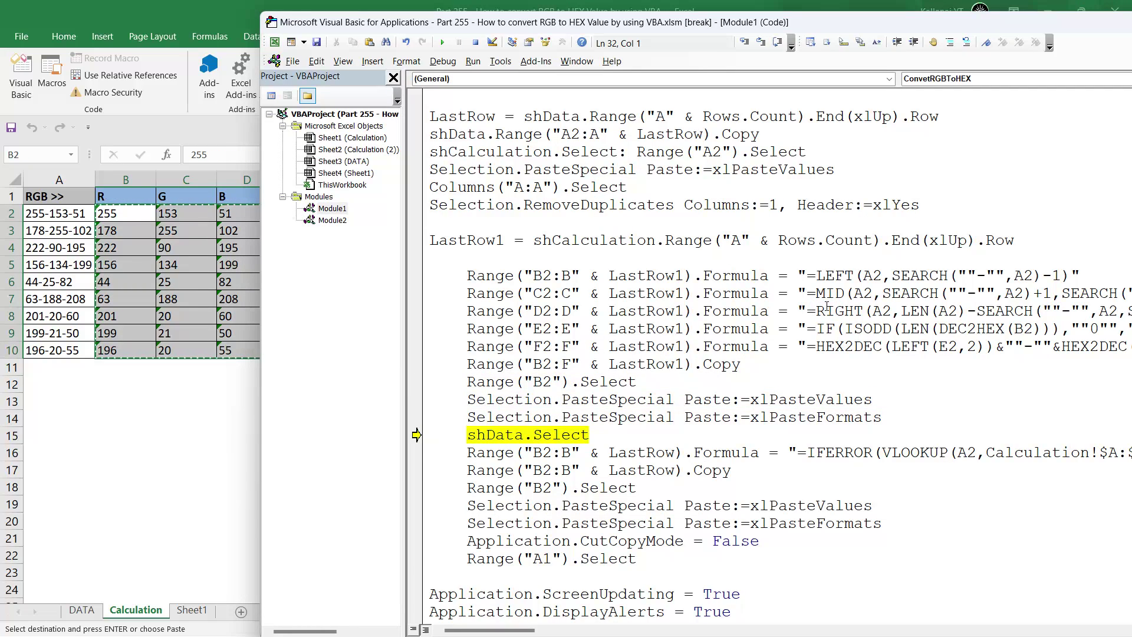
{"action": "key", "text": "F8"}
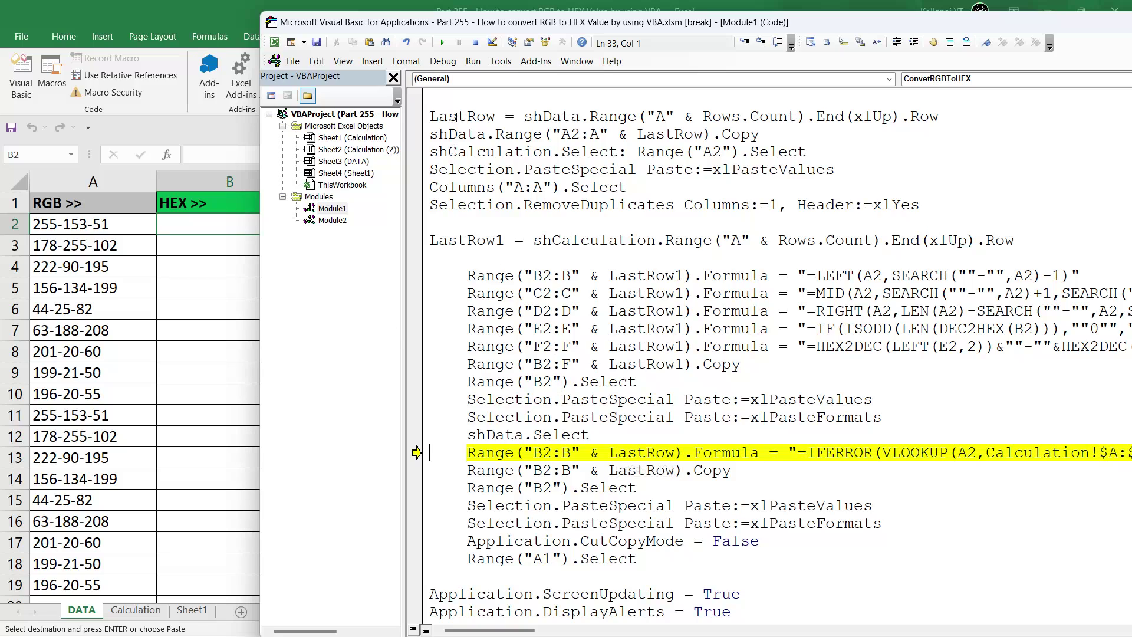
Toggle a breakpoint on the LastRow line and check columns A–C on Calculation.
{"action": "left_click", "coordinate": [419, 118]}
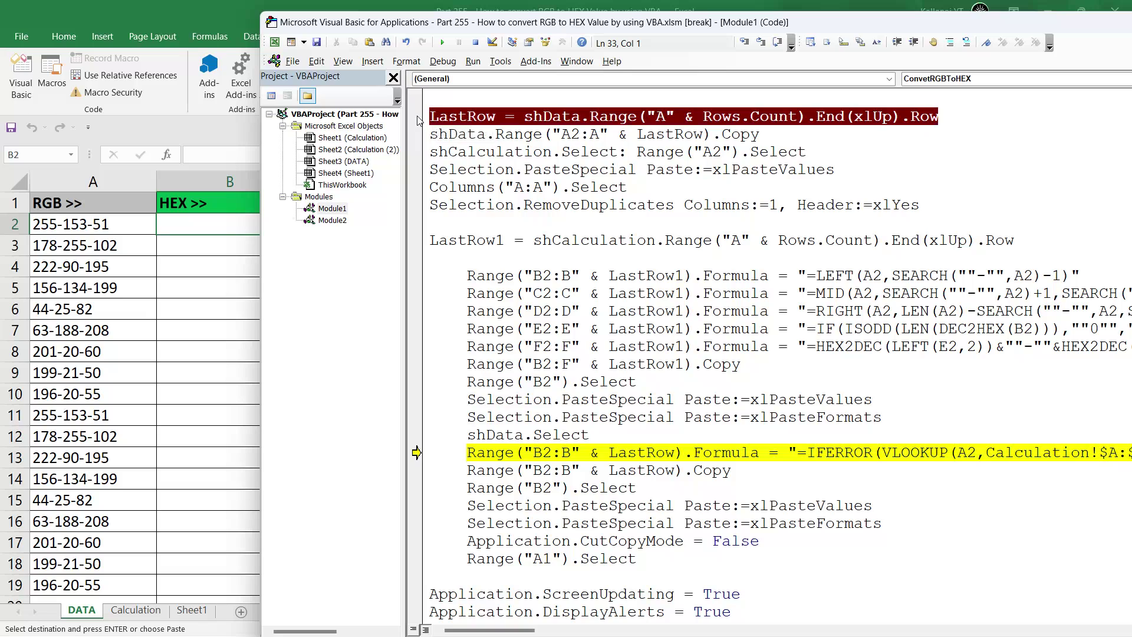
{"action": "left_click", "coordinate": [416, 117]}
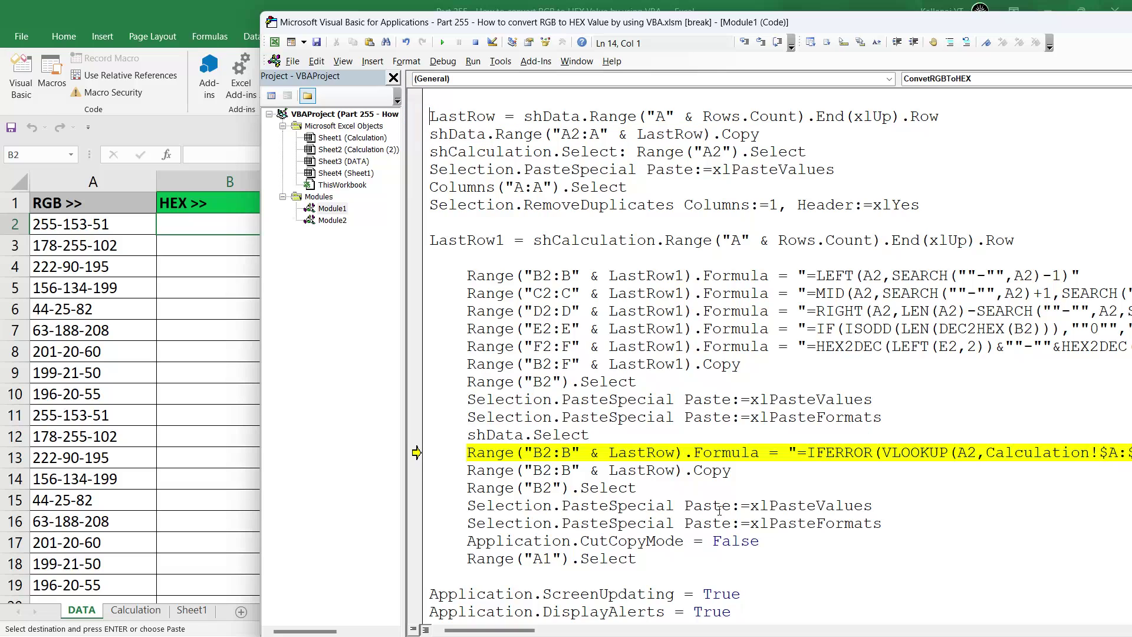
{"action": "key", "text": "alt+F11"}
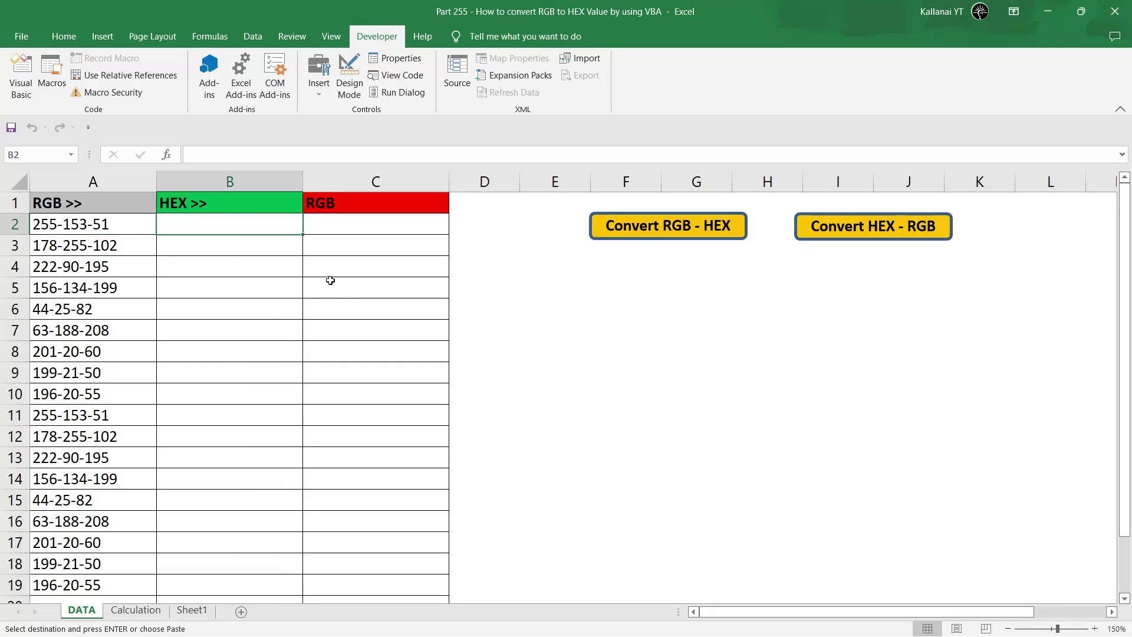
{"action": "left_click", "coordinate": [133, 610]}
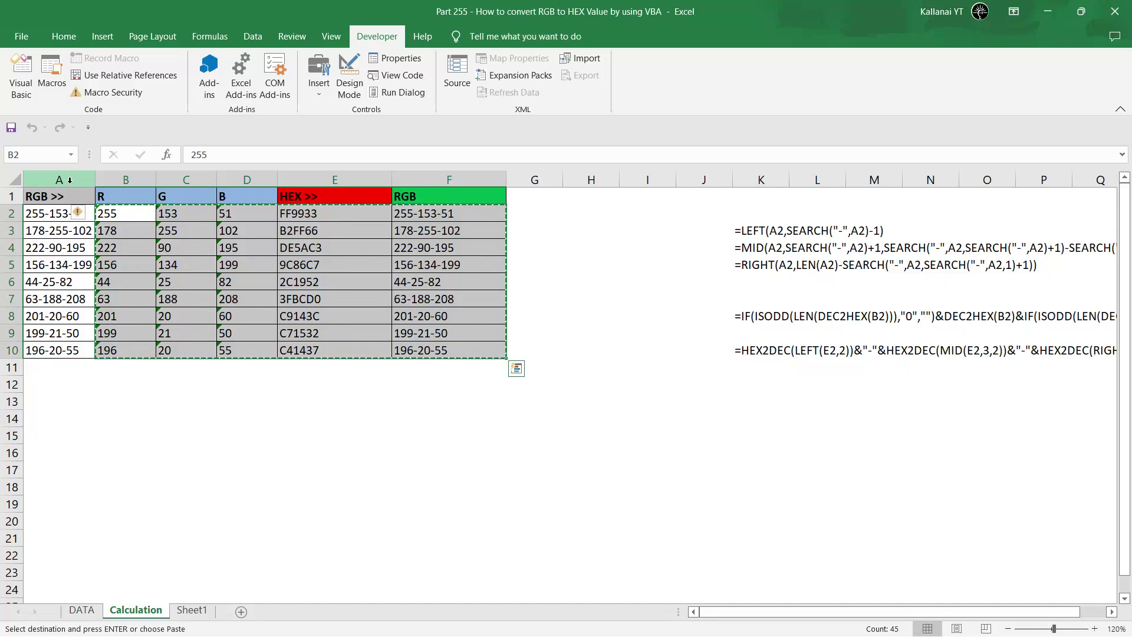
{"action": "left_click_drag", "start_coordinate": [69, 180], "coordinate": [334, 183]}
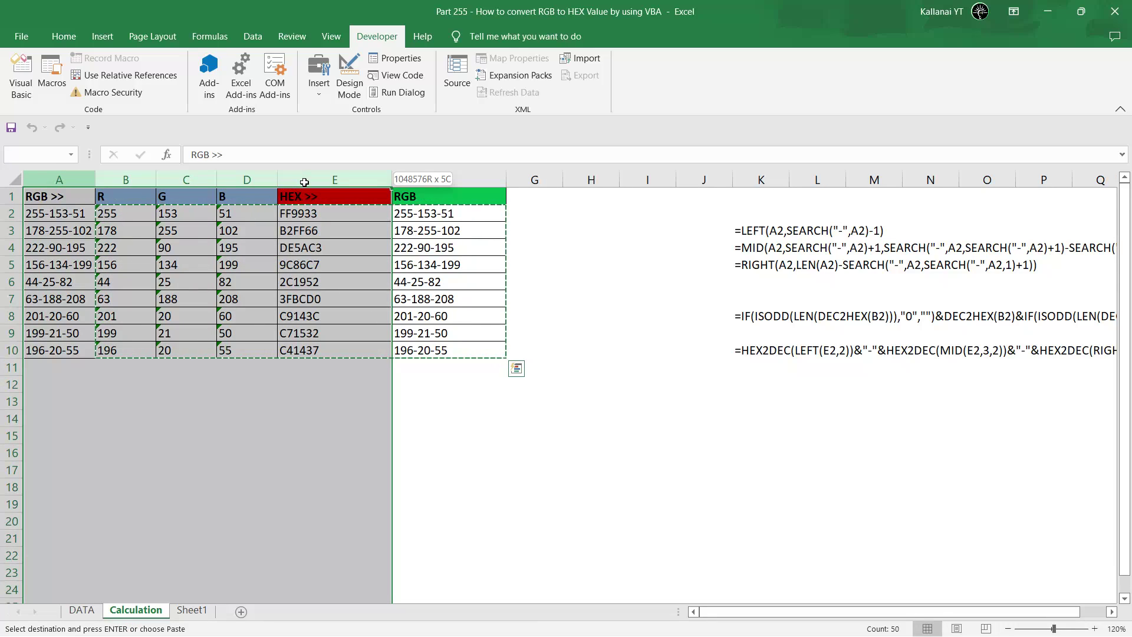
{"action": "left_click", "coordinate": [72, 216]}
{"action": "key", "text": "alt+F11"}
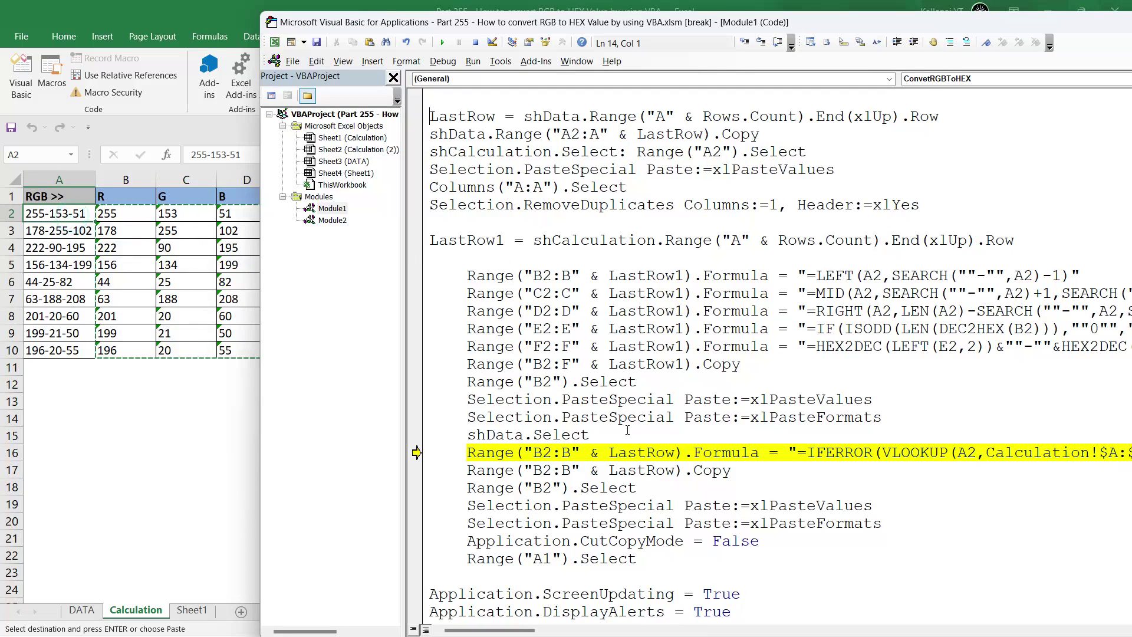
Maximize the editor, run the HEX lookup formula line, and check cell B5 on DATA.
{"action": "double_click", "coordinate": [855, 23]}
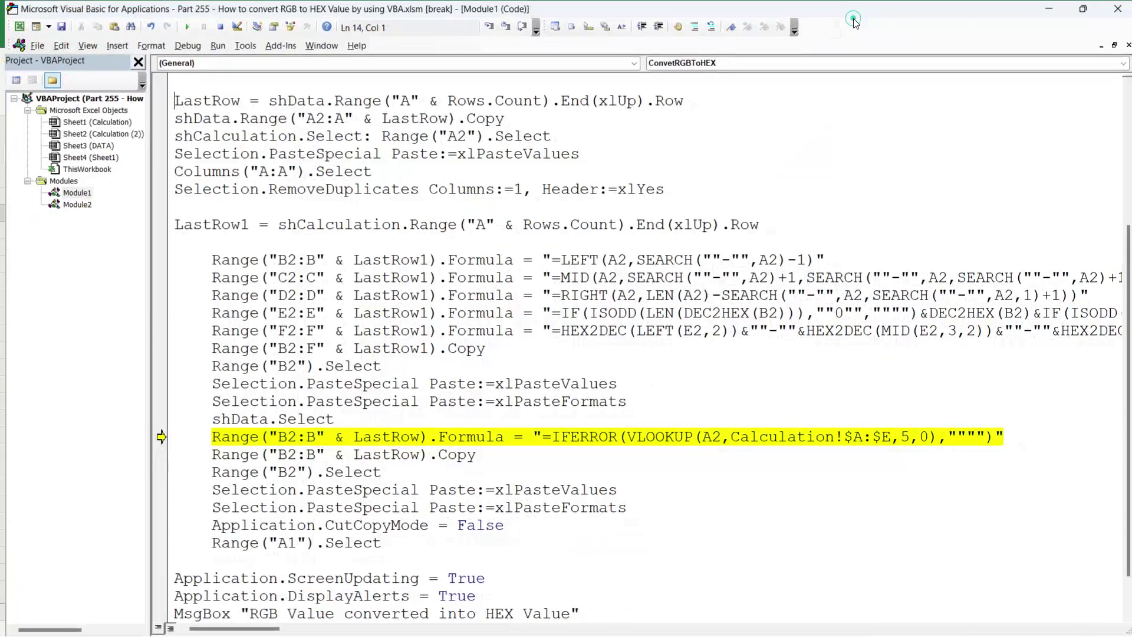
{"action": "left_click", "coordinate": [710, 452]}
{"action": "key", "text": "F8"}
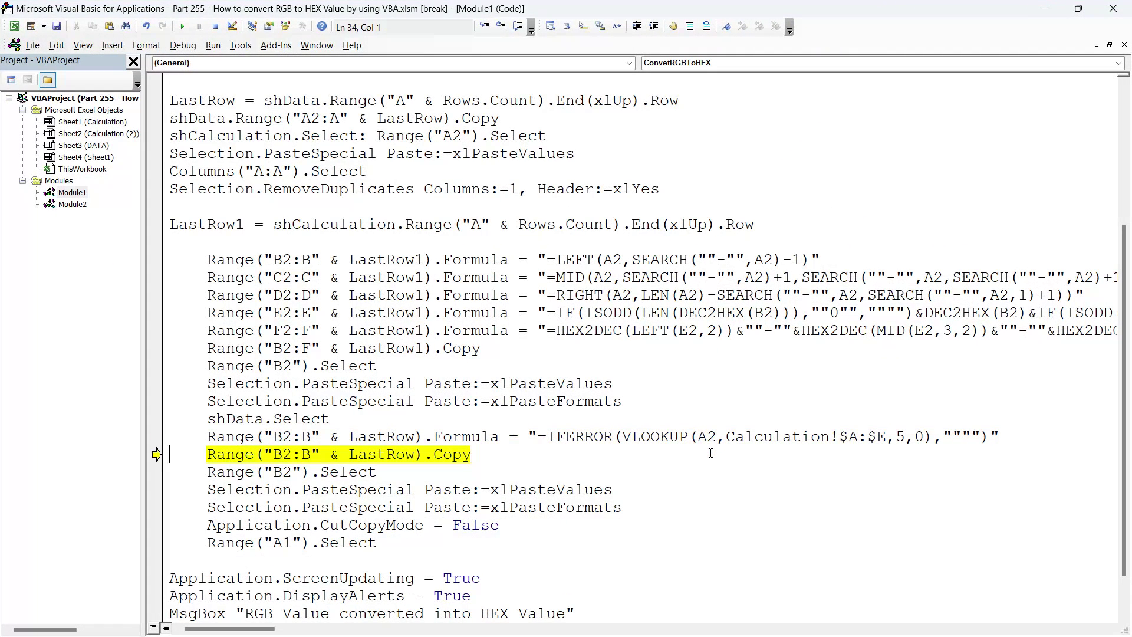
{"action": "key", "text": "alt+F11"}
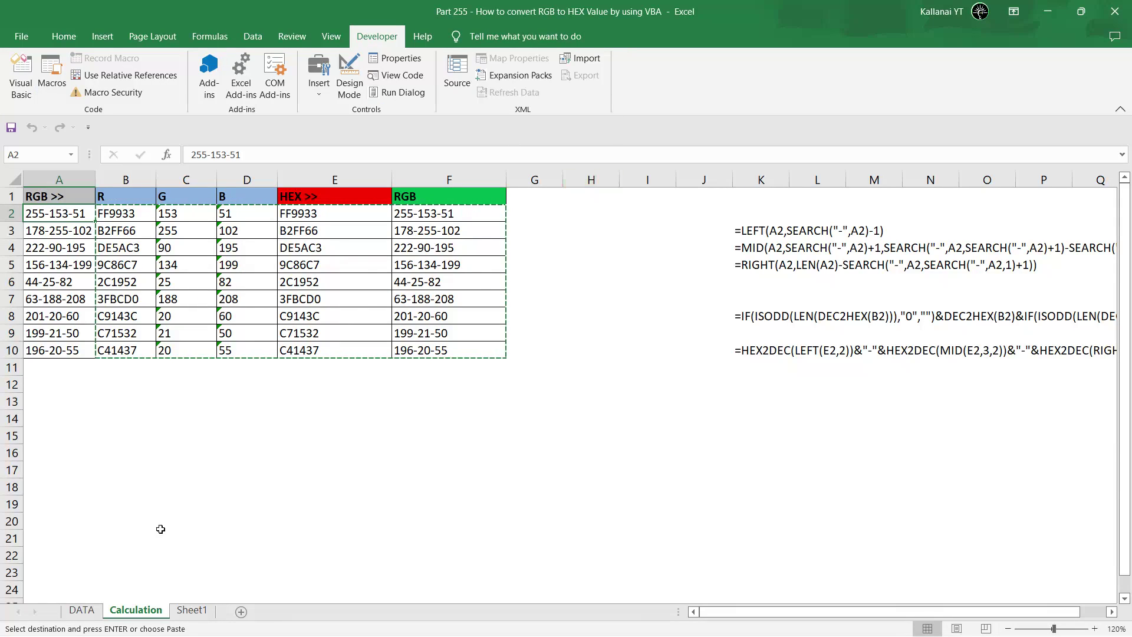
{"action": "left_click", "coordinate": [82, 610]}
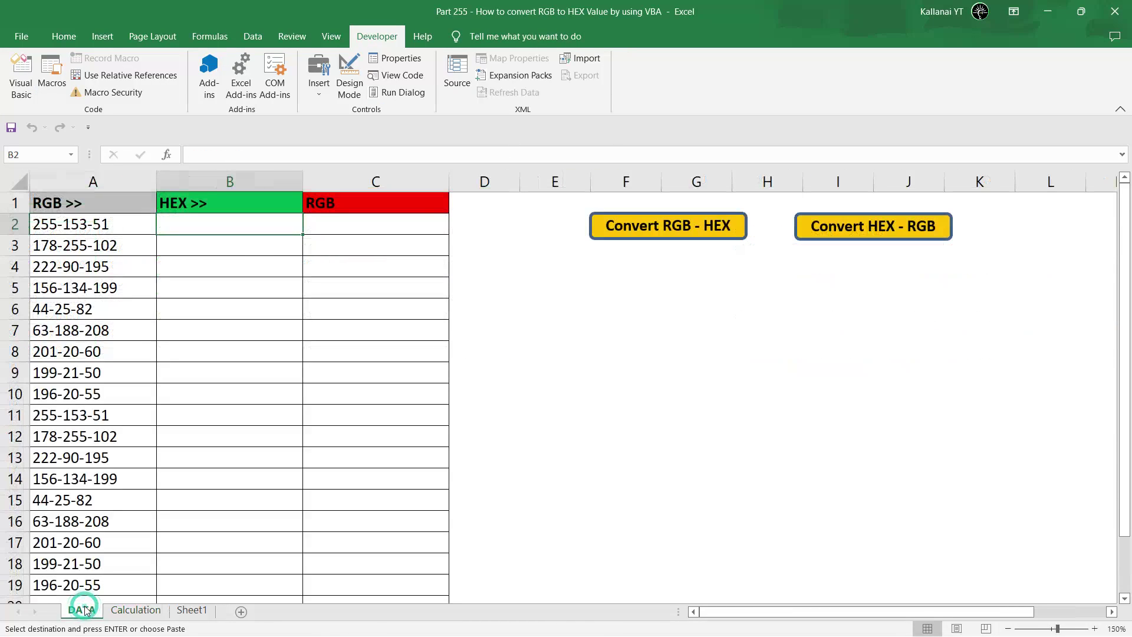
{"action": "left_click", "coordinate": [249, 287]}
{"action": "key", "text": "alt+Tab"}
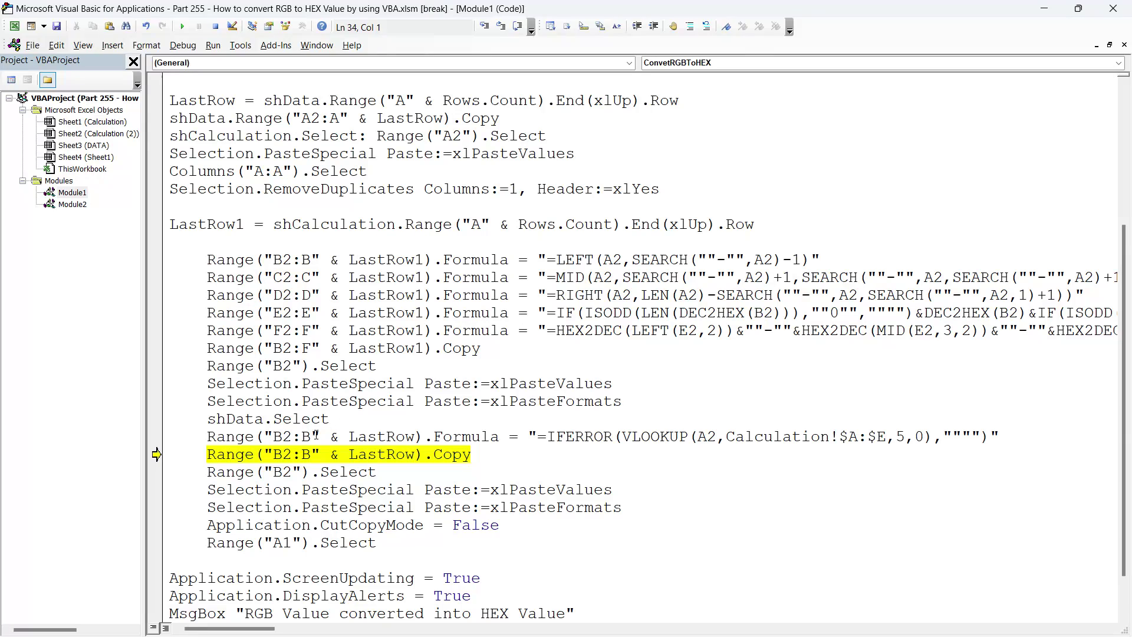
Drag the execution arrow from the IFERROR line back to shData.Select.
{"action": "left_click", "coordinate": [315, 436]}
{"action": "left_click_drag", "start_coordinate": [156, 454], "coordinate": [171, 417]}
{"action": "key", "text": "alt+Tab"}
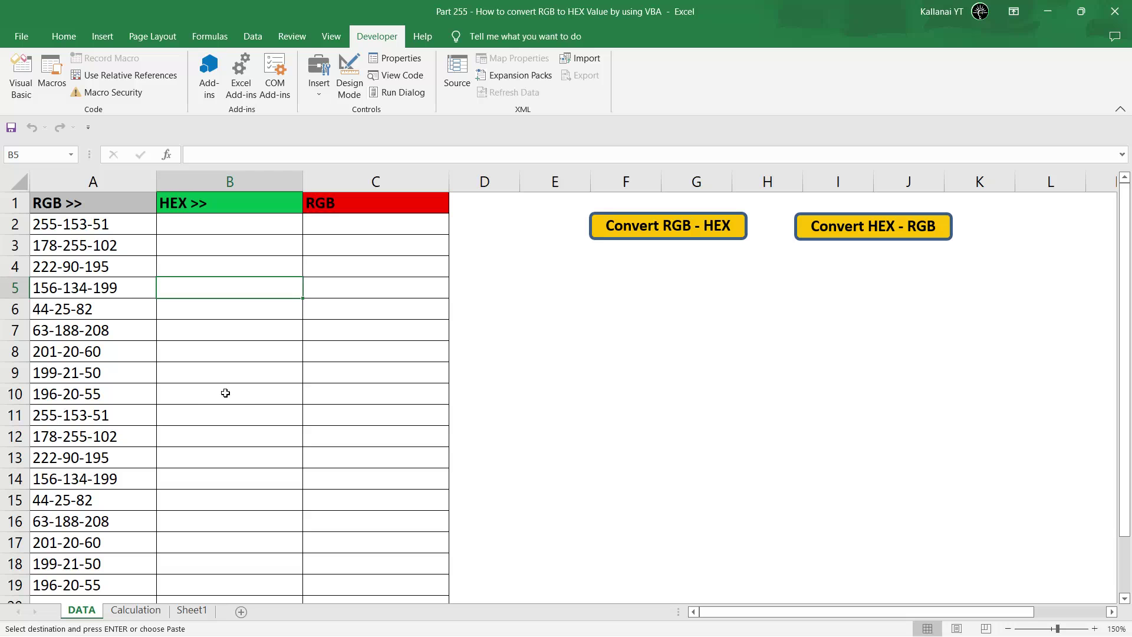
{"action": "key", "text": "alt+Tab"}
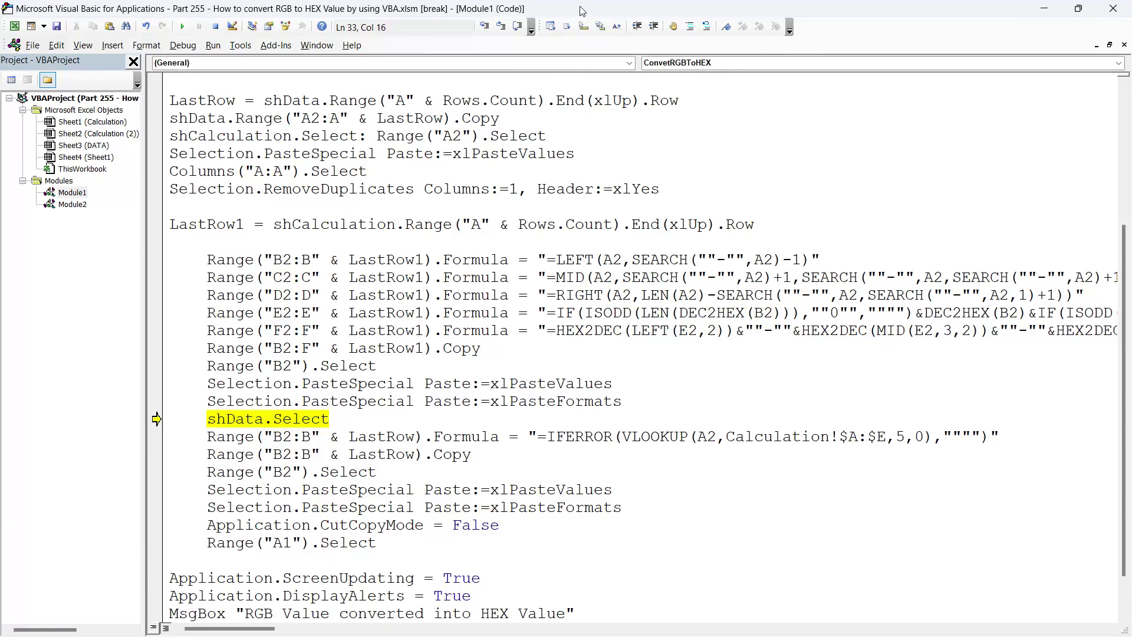
Rerun the HEX lookup into DATA column B and inspect the formula in B2.
{"action": "double_click", "coordinate": [581, 10]}
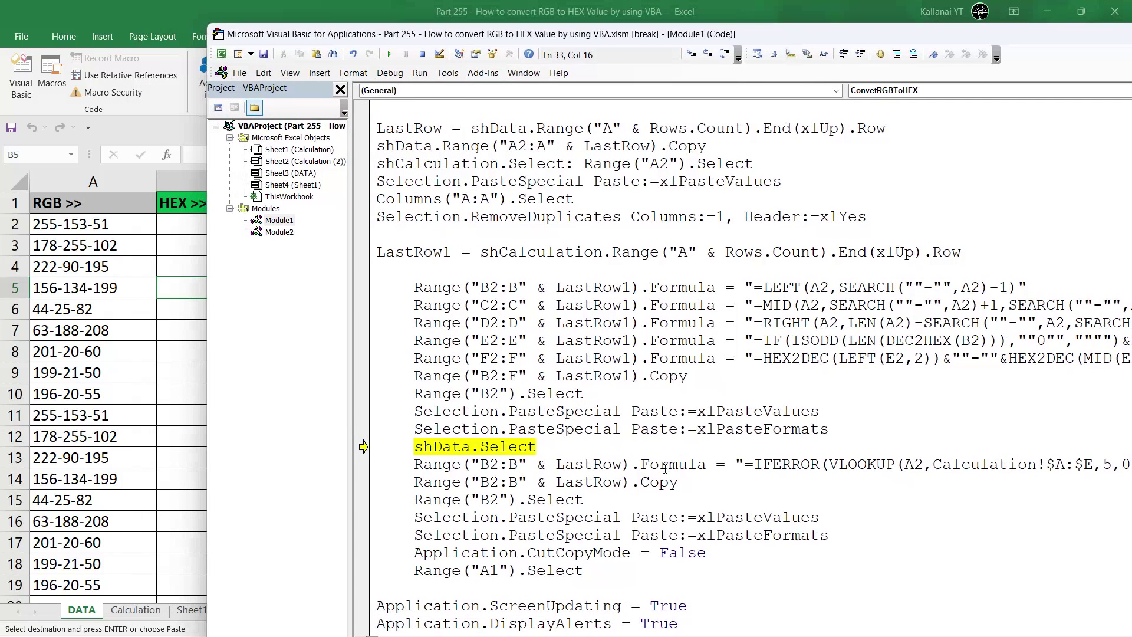
{"action": "key", "text": "F8"}
{"action": "key", "text": "F8"}
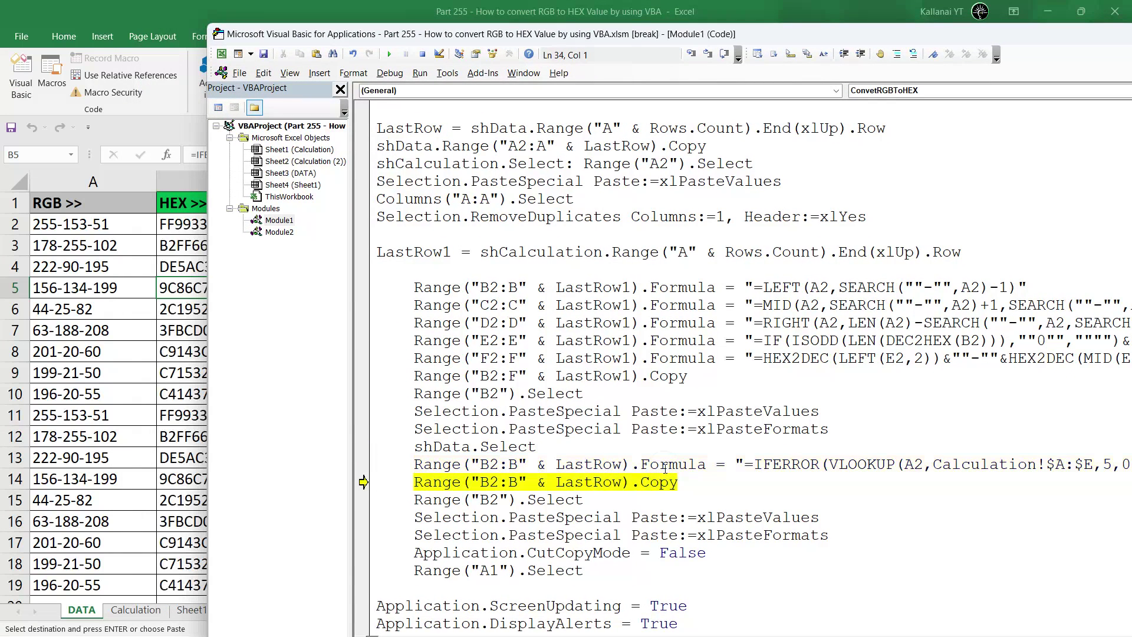
{"action": "left_click", "coordinate": [175, 394]}
{"action": "left_click", "coordinate": [206, 227]}
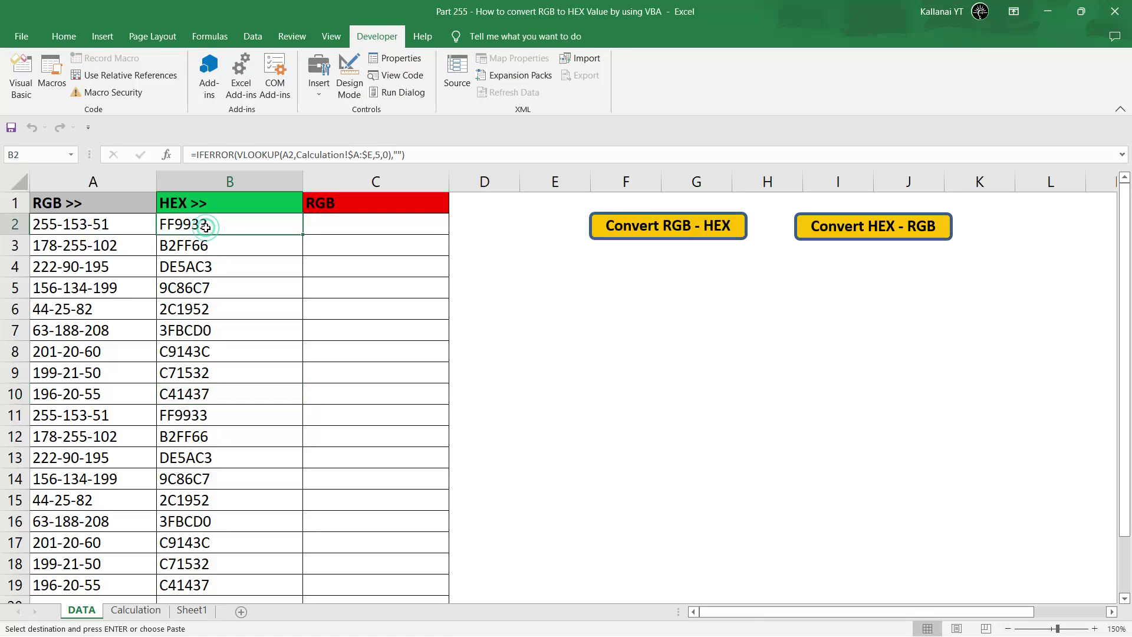
{"action": "key", "text": "alt+F11"}
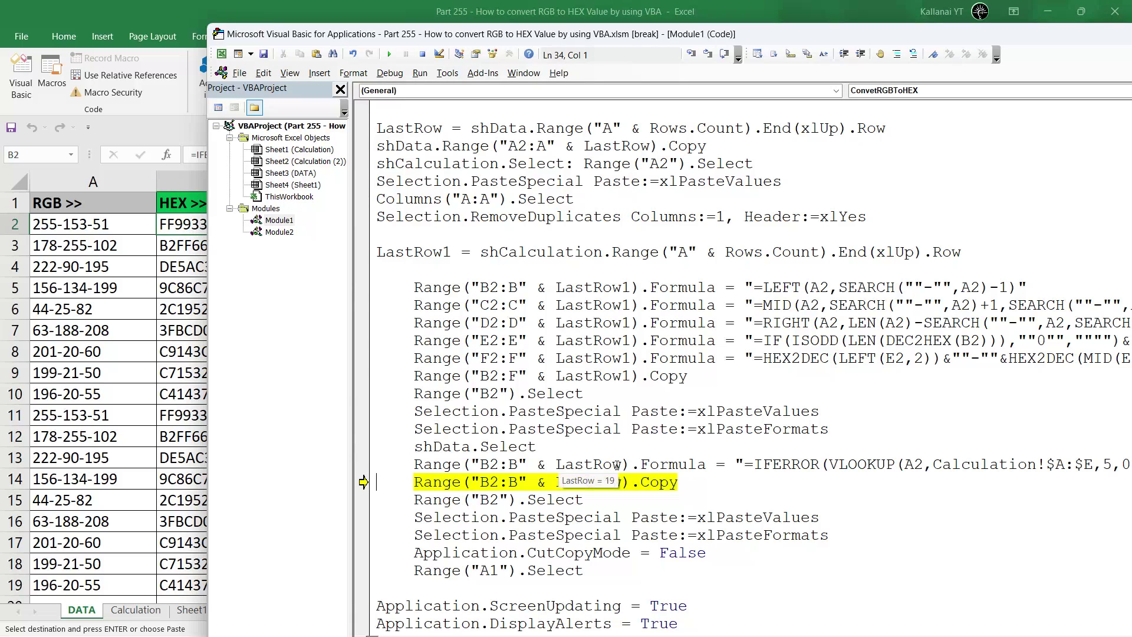
Paste column B as values and formats, then step onto the MsgBox line.
{"action": "key", "text": "F8"}
{"action": "key", "text": "F8"}
{"action": "key", "text": "F8"}
{"action": "key", "text": "F8"}
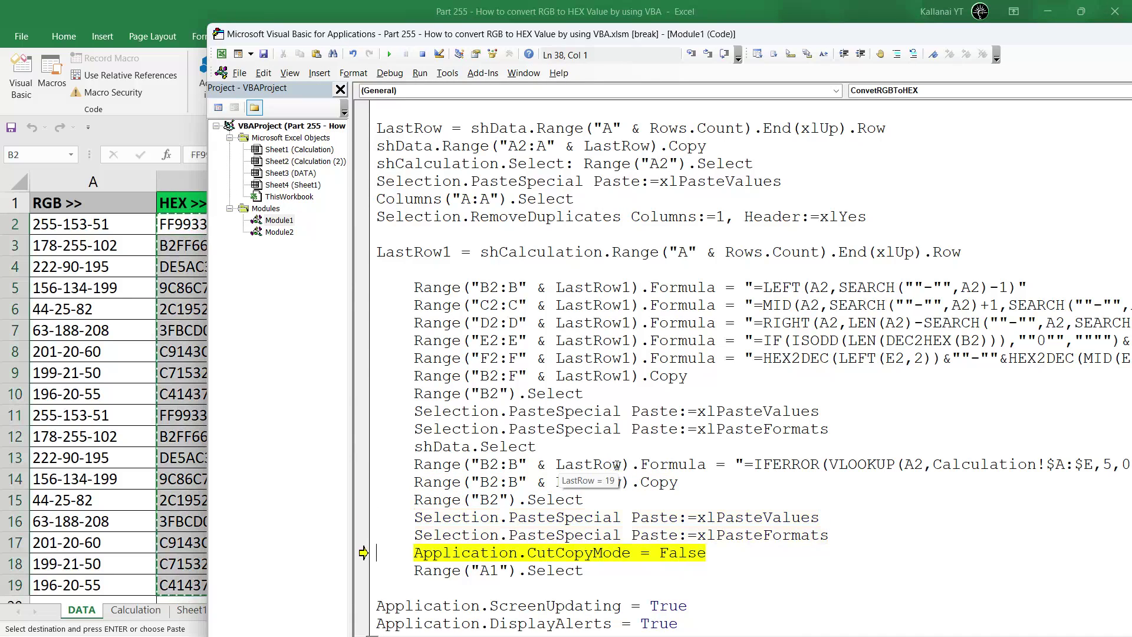
{"action": "key", "text": "F8"}
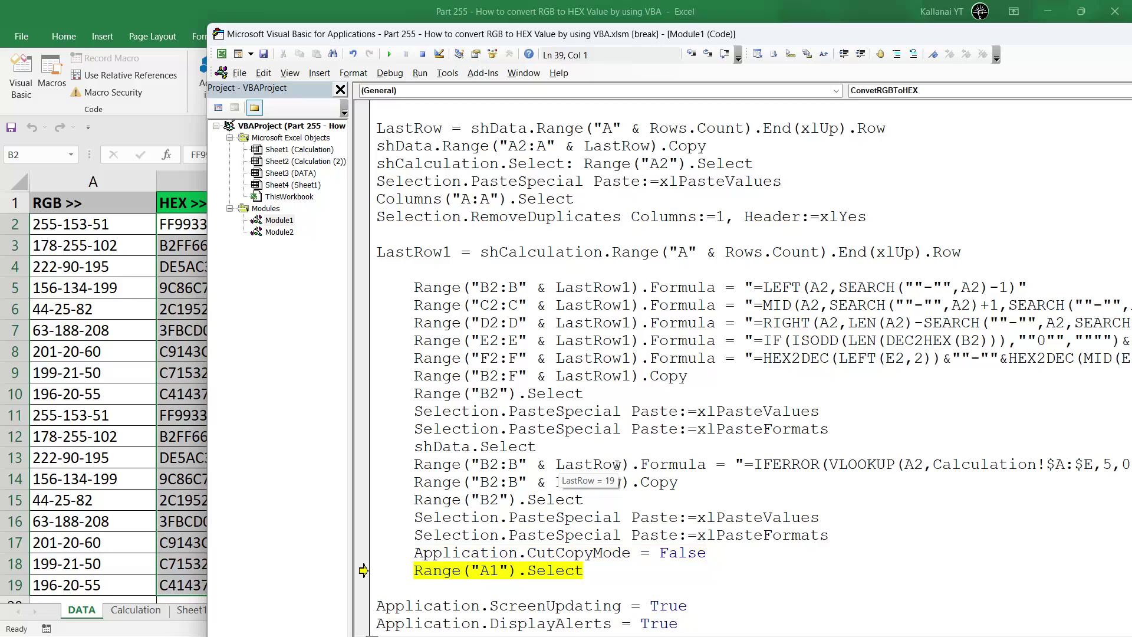
{"action": "key", "text": "F8"}
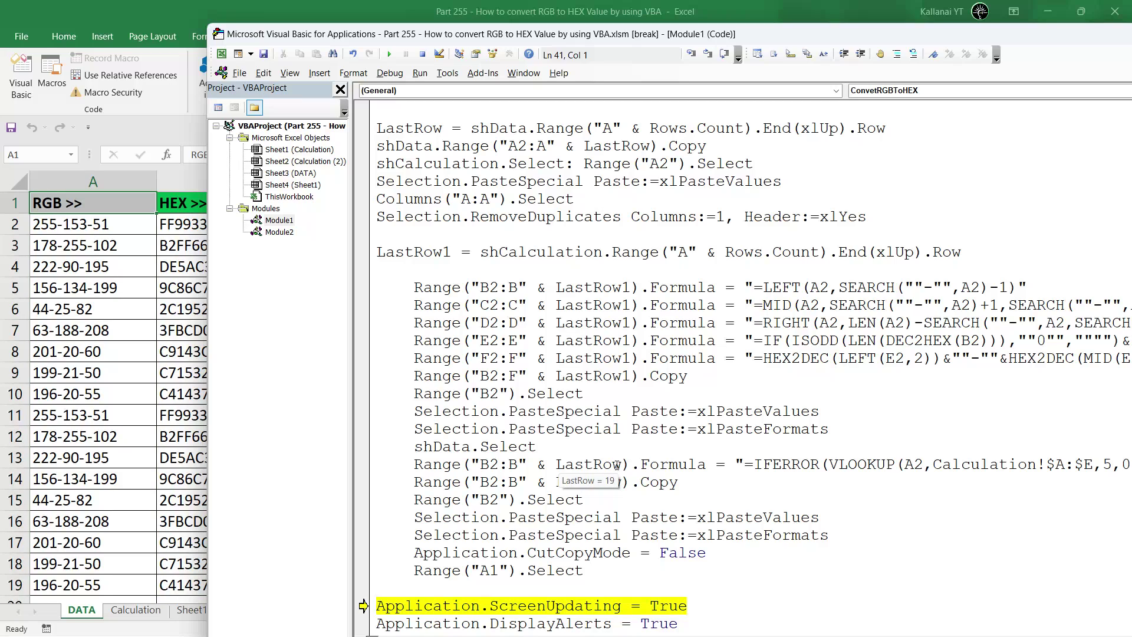
{"action": "key", "text": "Down"}
{"action": "key", "text": "Down"}
{"action": "key", "text": "Down"}
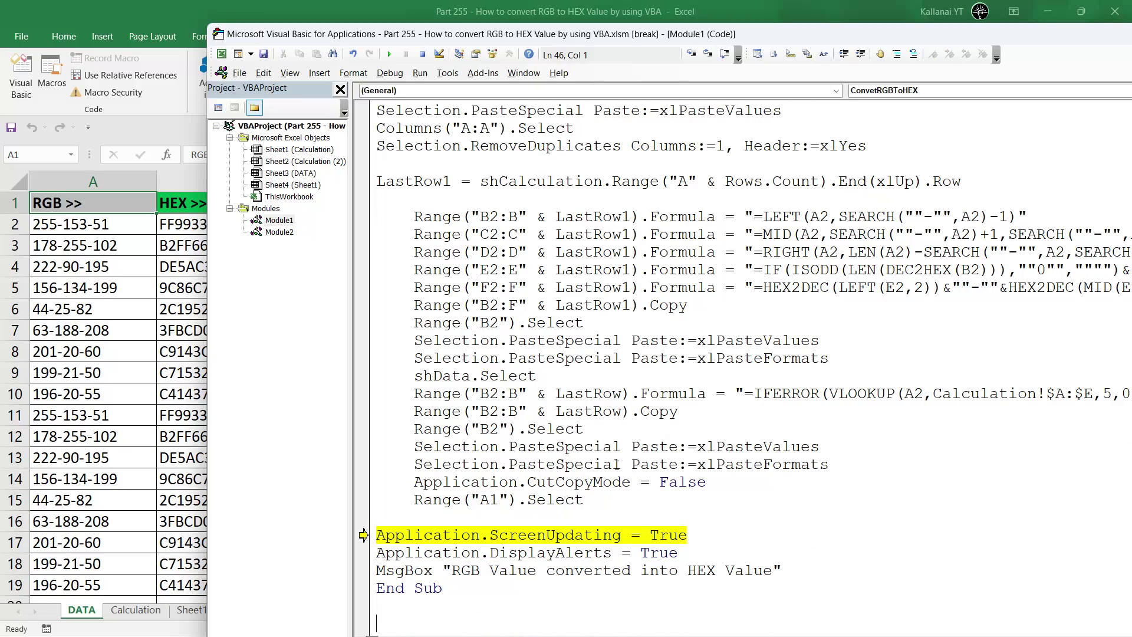
{"action": "key", "text": "F8"}
{"action": "key", "text": "F8"}
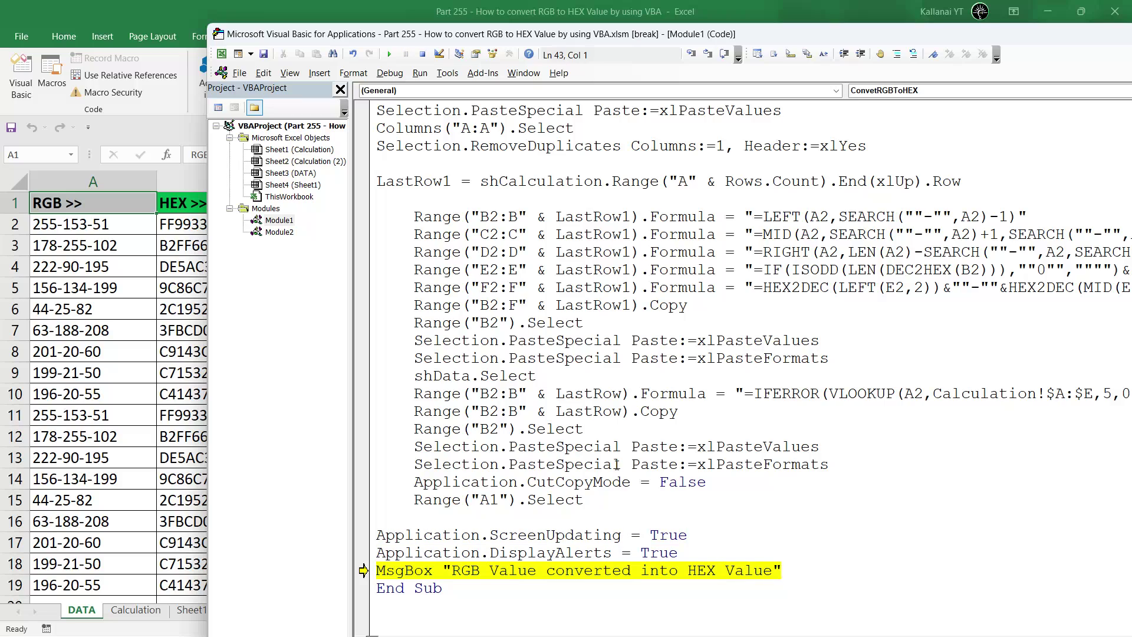
{"action": "key", "text": "F8"}
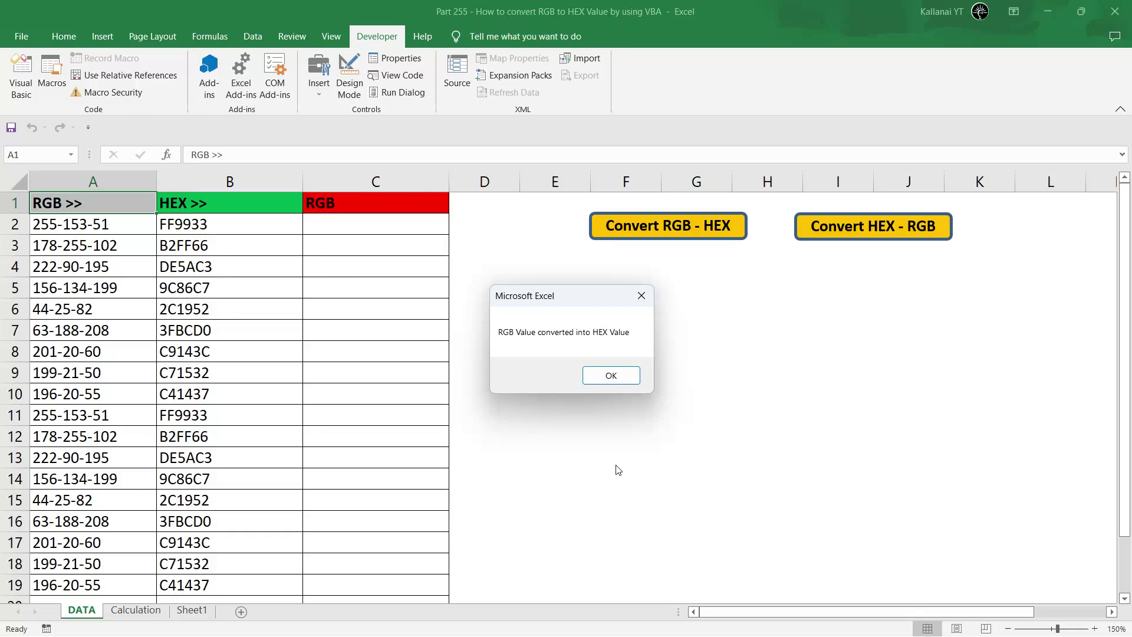
Dismiss the message, finish the macro, and select the HEX values B2:B19 on DATA.
{"action": "left_click", "coordinate": [603, 380]}
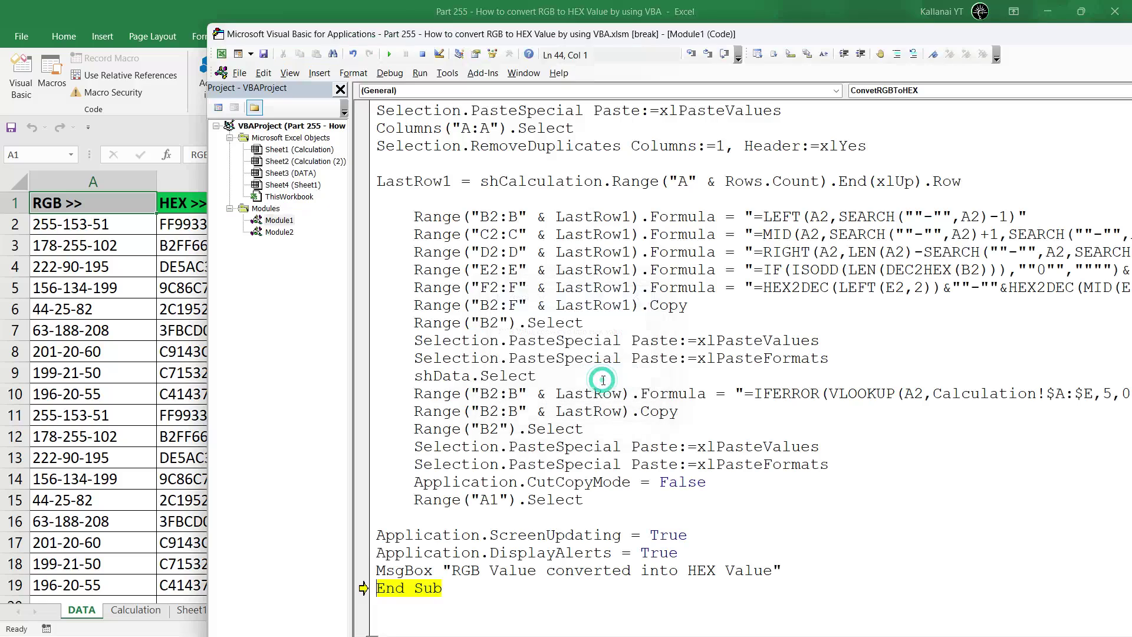
{"action": "key", "text": "F8"}
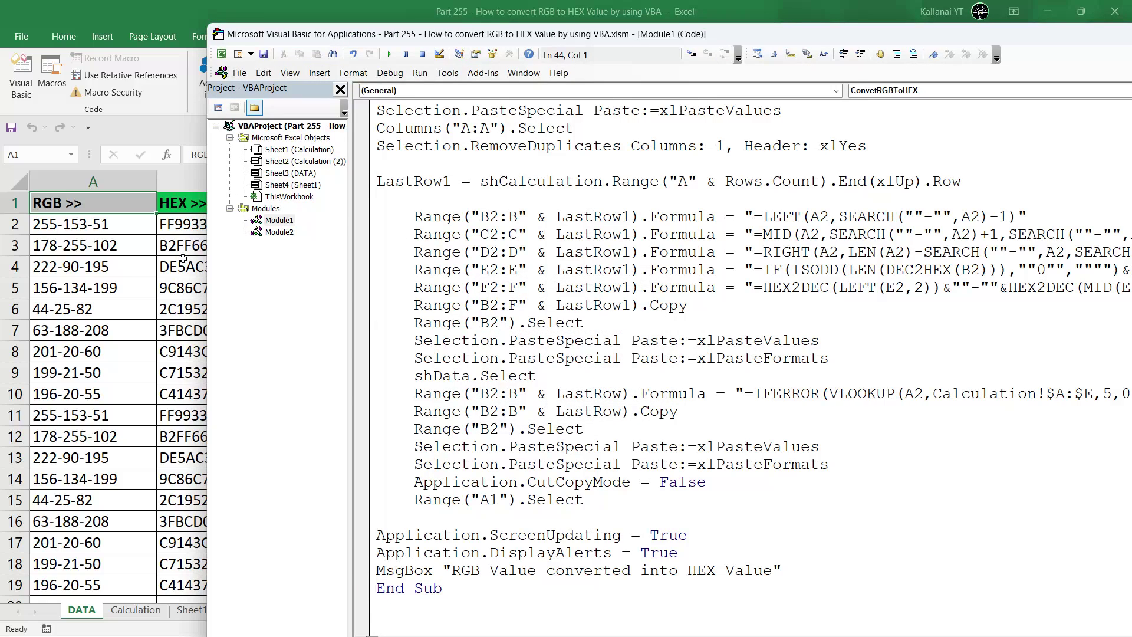
{"action": "left_click", "coordinate": [141, 286]}
{"action": "left_click", "coordinate": [179, 250]}
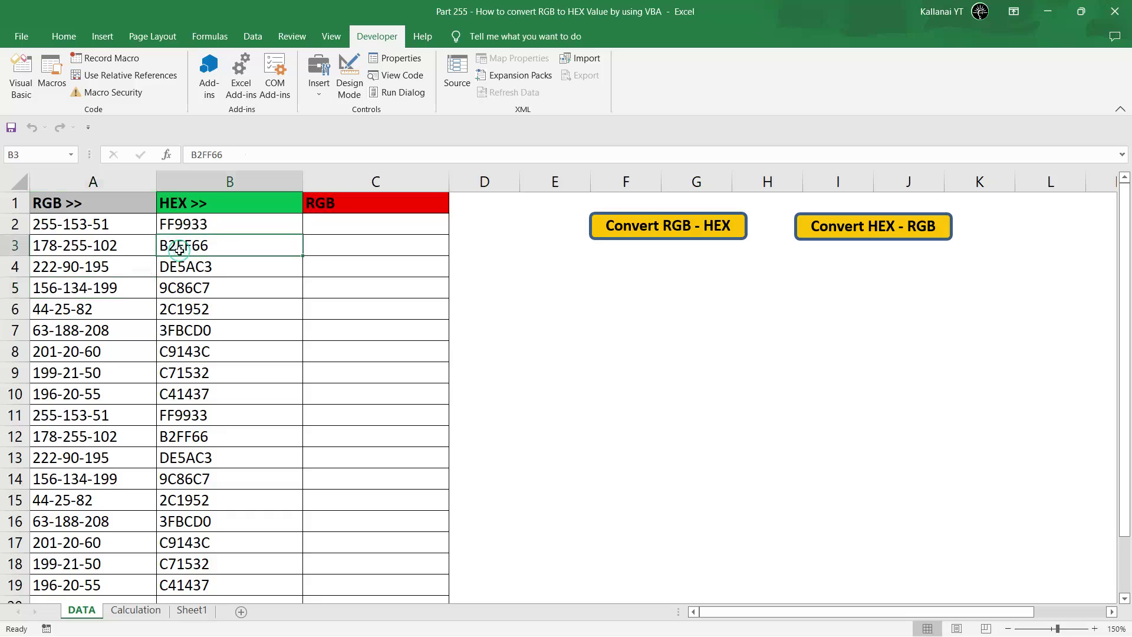
{"action": "key", "text": "ctrl+Home"}
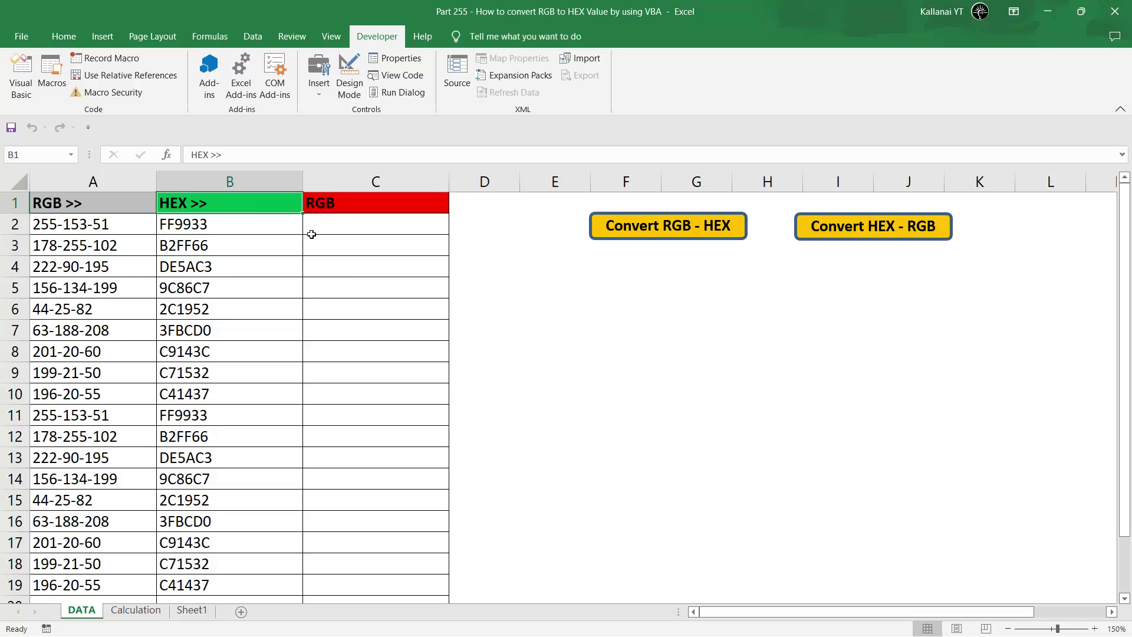
{"action": "key", "text": "Right"}
{"action": "key", "text": "Down"}
{"action": "key", "text": "ctrl+shift+Down"}
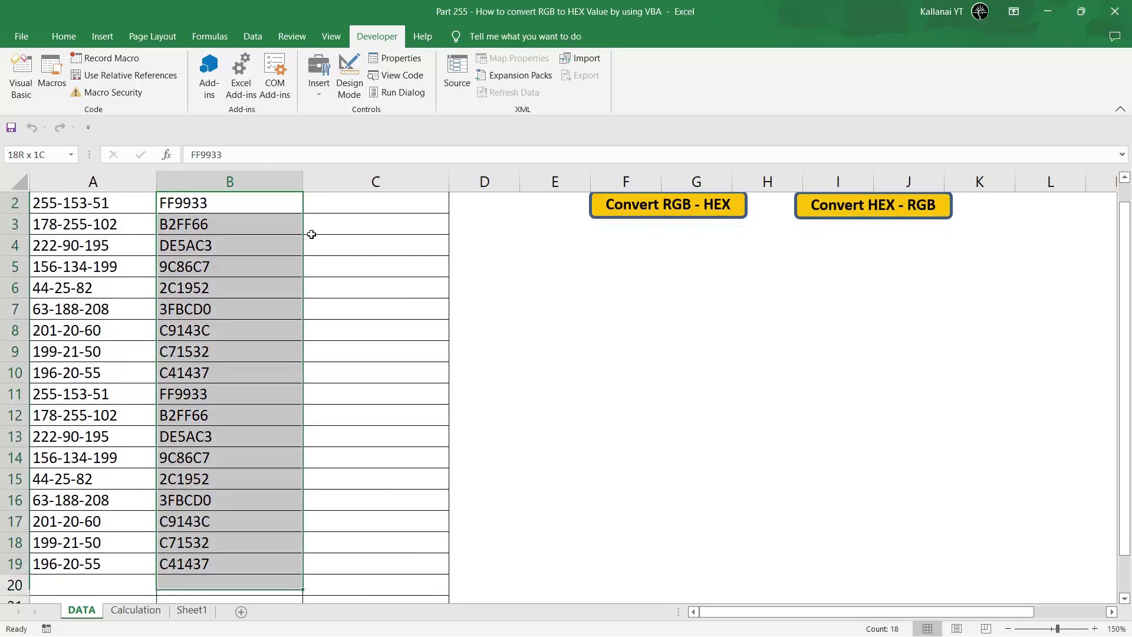
{"action": "key", "text": "Up"}
{"action": "key", "text": "Right"}
{"action": "key", "text": "alt+F11"}
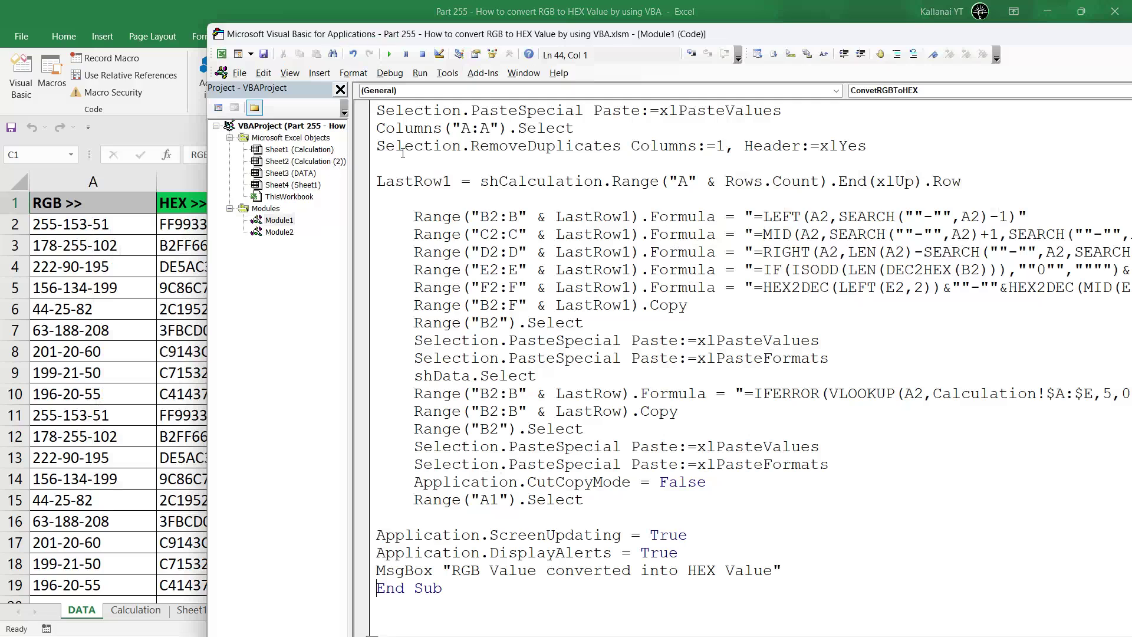
{"action": "double_click", "coordinate": [279, 232]}
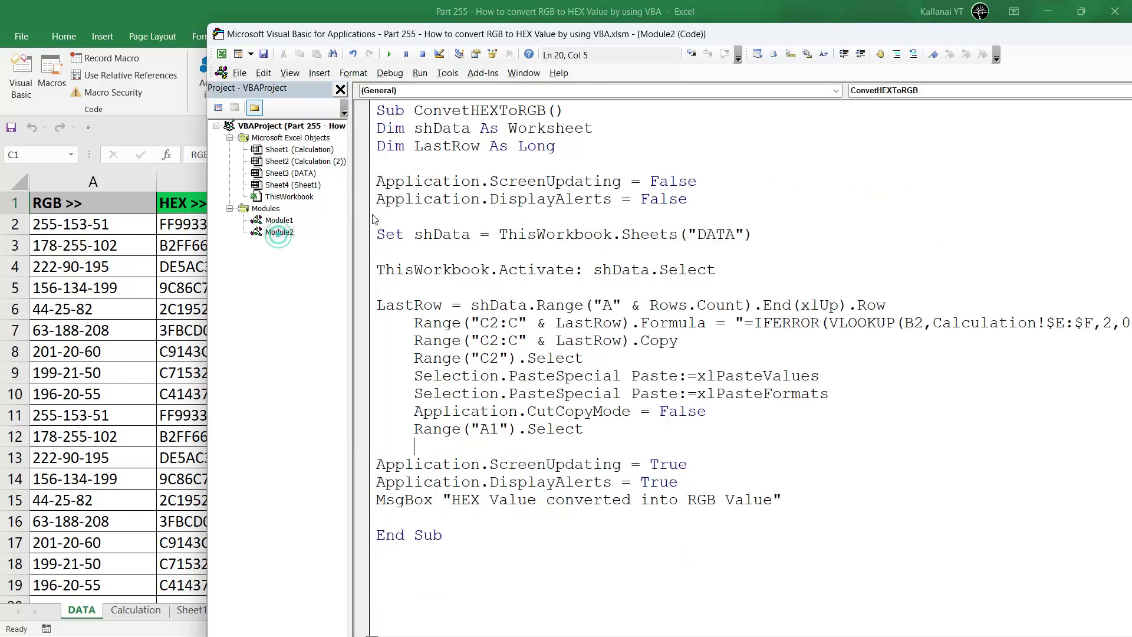
{"action": "left_click", "coordinate": [507, 161]}
{"action": "left_click", "coordinate": [504, 108]}
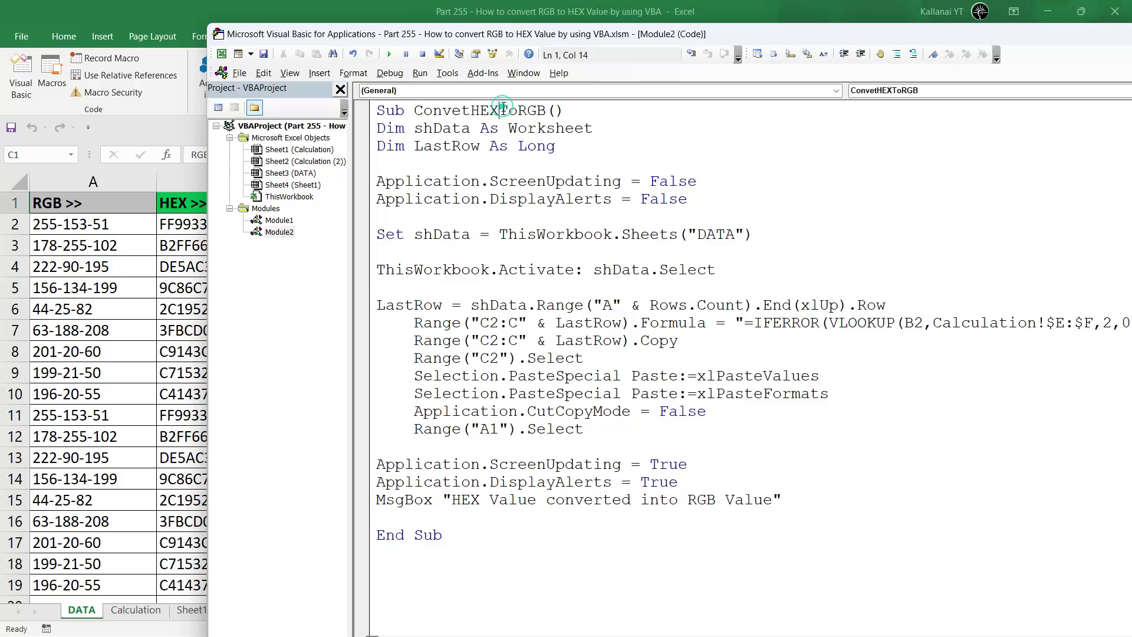
{"action": "key", "text": "alt+F11"}
{"action": "left_click", "coordinate": [212, 186]}
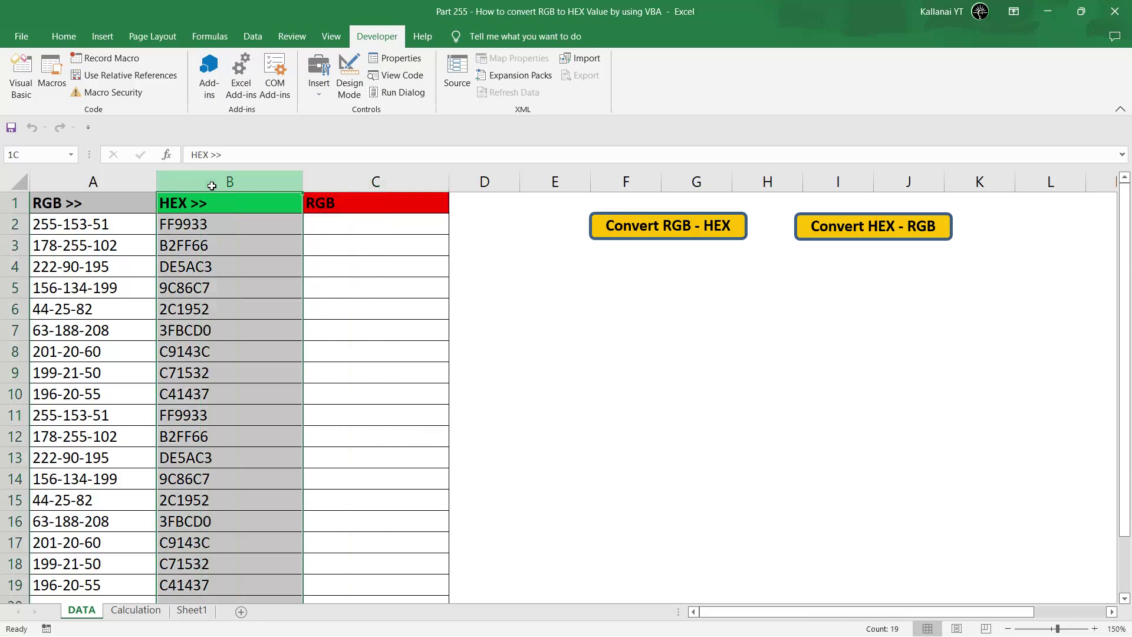
Step ConvetHEXToRGB through the .Formula line that fills DATA column C with VLOOKUP formulas.
{"action": "left_click", "coordinate": [328, 183]}
{"action": "key", "text": "alt+F11"}
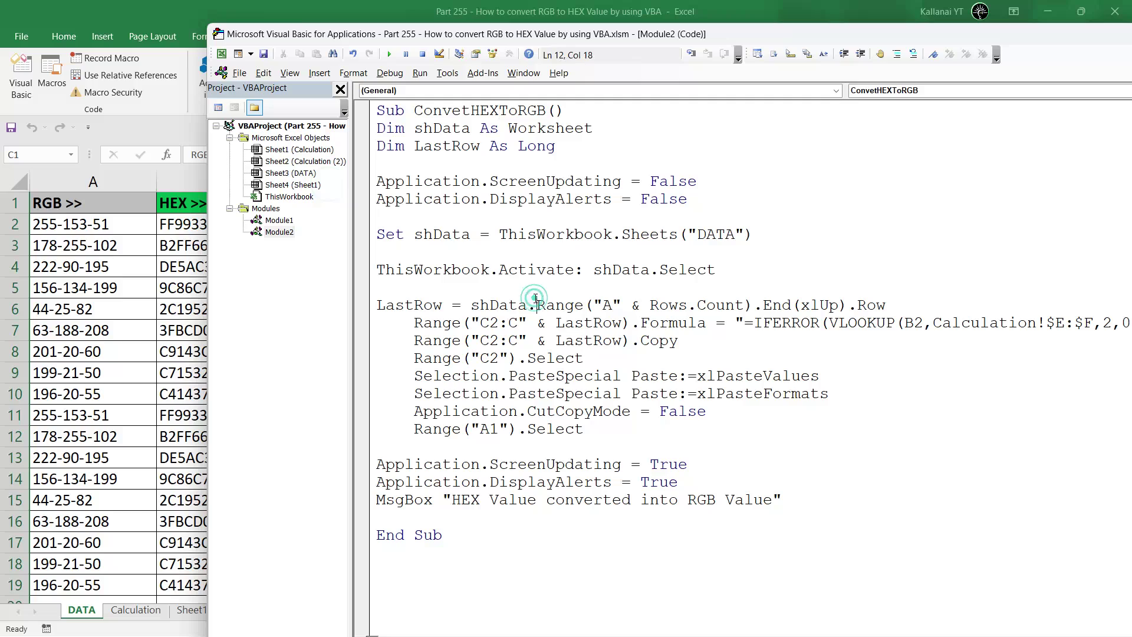
{"action": "key", "text": "F8"}
{"action": "key", "text": "F8"}
{"action": "key", "text": "F8"}
{"action": "key", "text": "F8"}
{"action": "key", "text": "F8"}
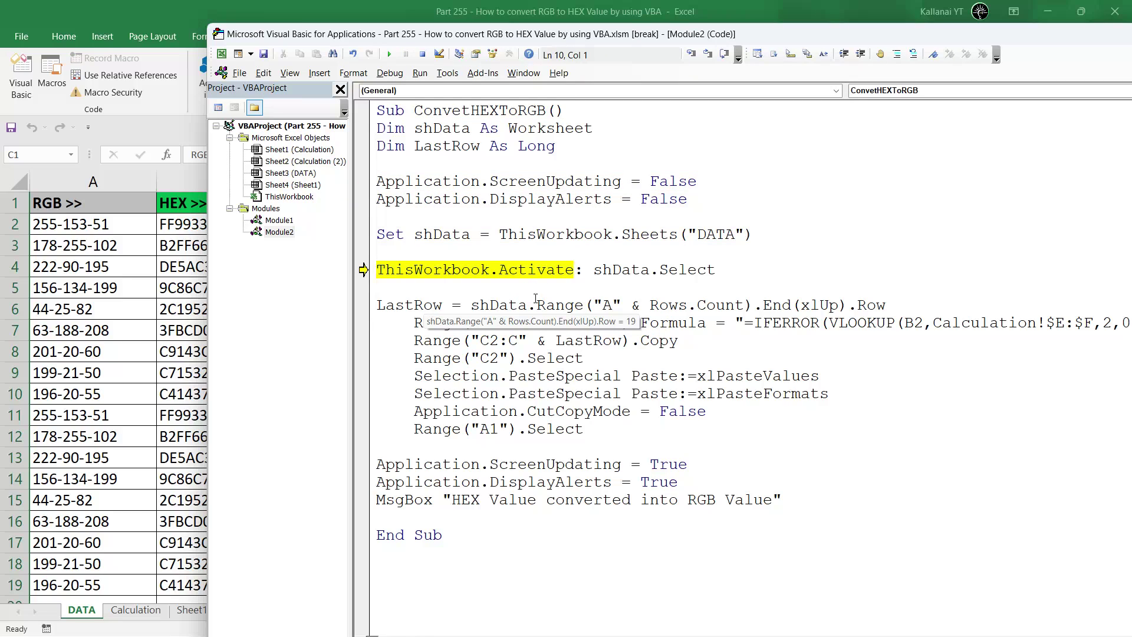
{"action": "key", "text": "F8"}
{"action": "key", "text": "F8"}
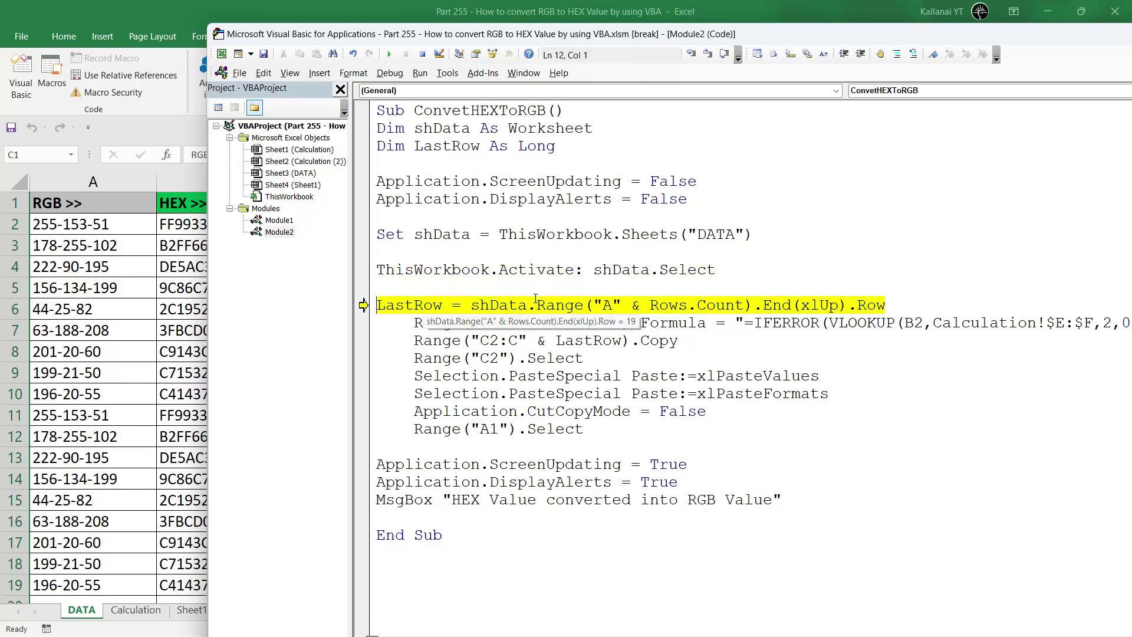
{"action": "key", "text": "F8"}
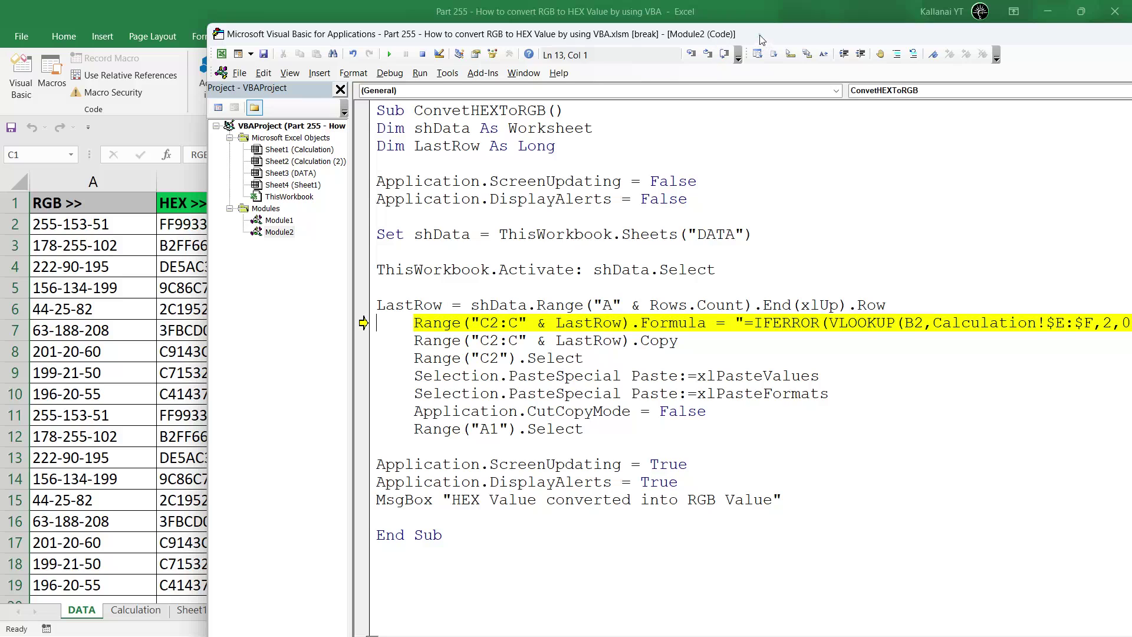
{"action": "left_click_drag", "start_coordinate": [761, 40], "coordinate": [669, 31]}
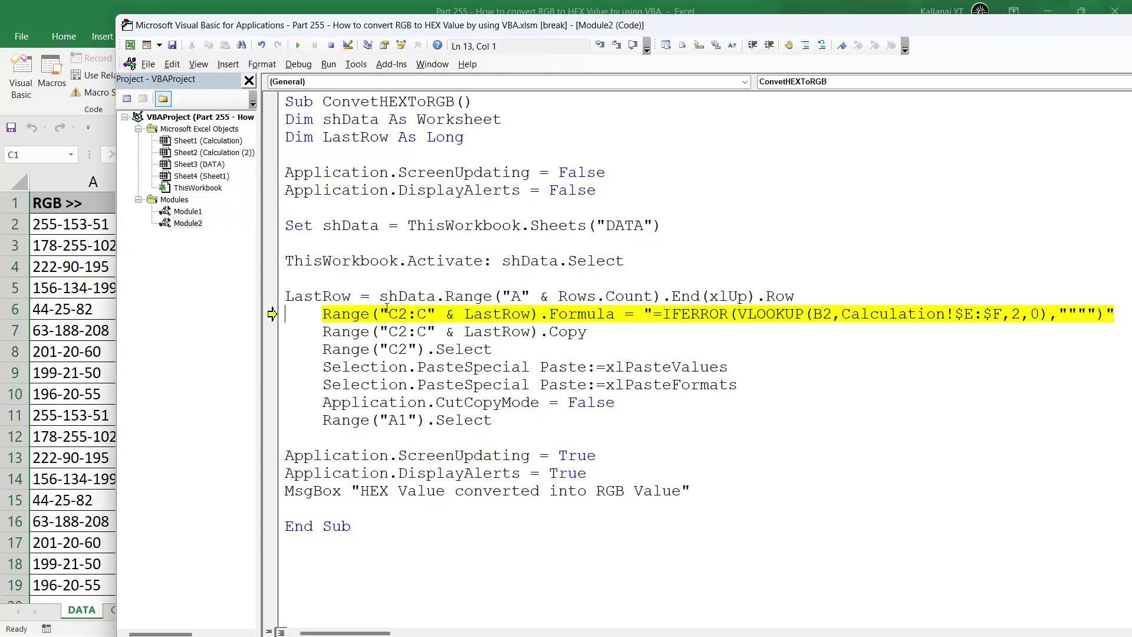
{"action": "key", "text": "alt+F11"}
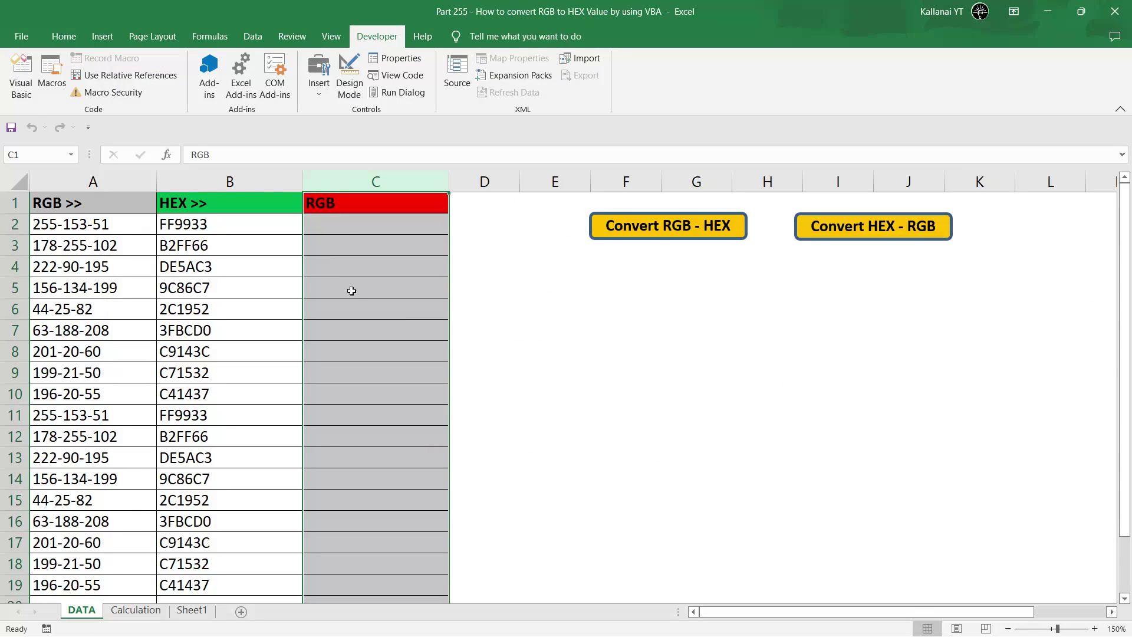
{"action": "key", "text": "alt+F11"}
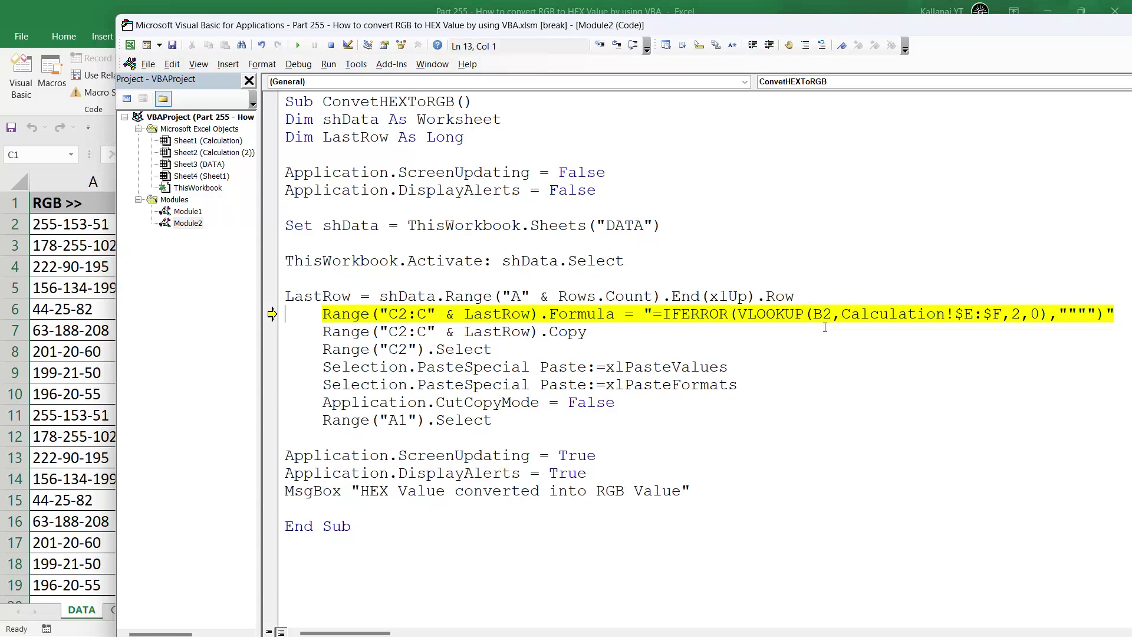
{"action": "key", "text": "F8"}
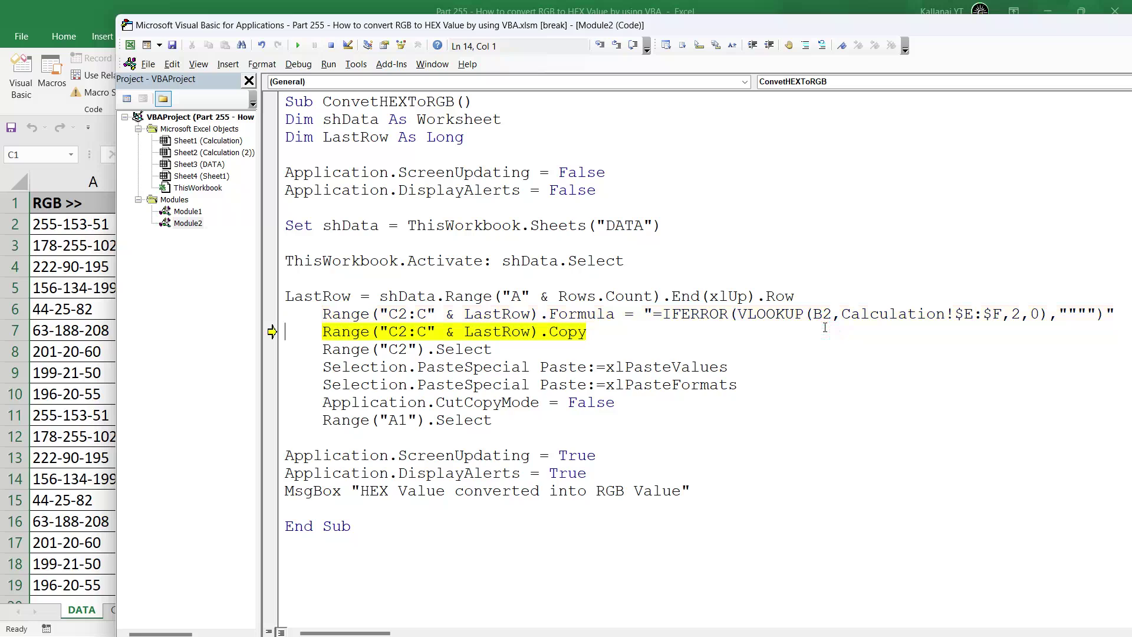
{"action": "key", "text": "alt+F11"}
Check C2's lookup formula and the HEX and RGB columns E:F on Calculation.
{"action": "left_click", "coordinate": [347, 224]}
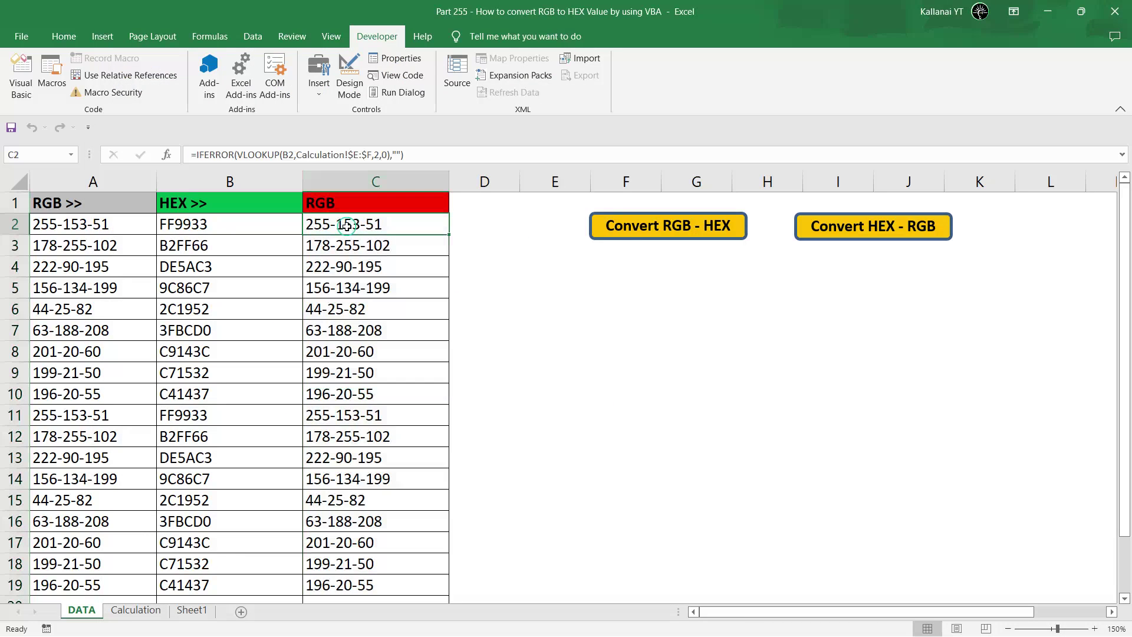
{"action": "double_click", "coordinate": [347, 224]}
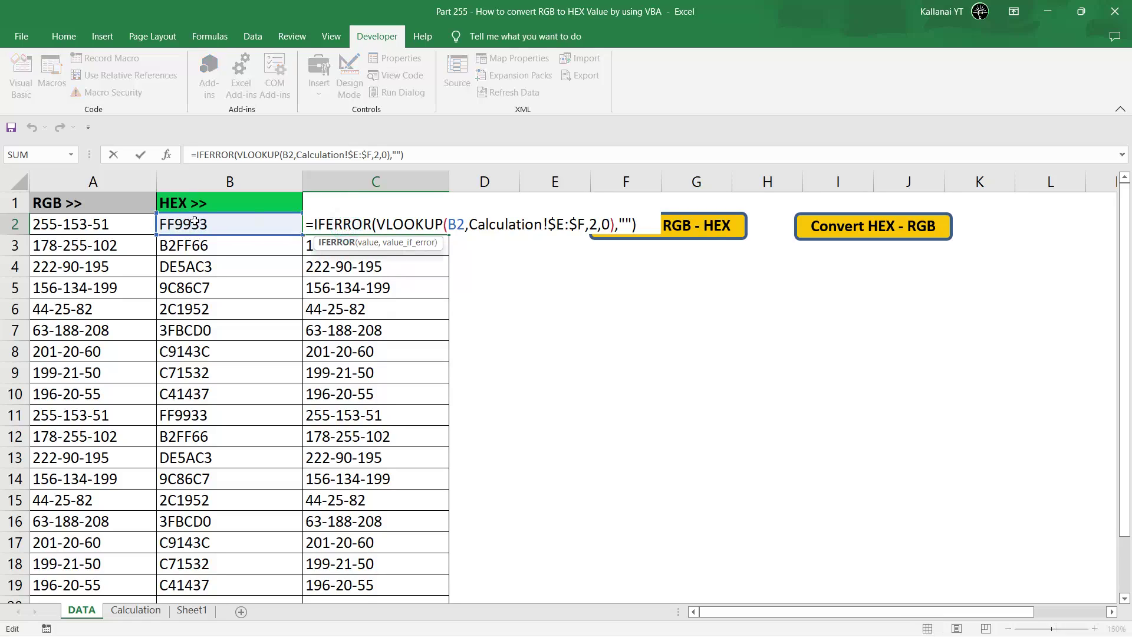
{"action": "key", "text": "Escape"}
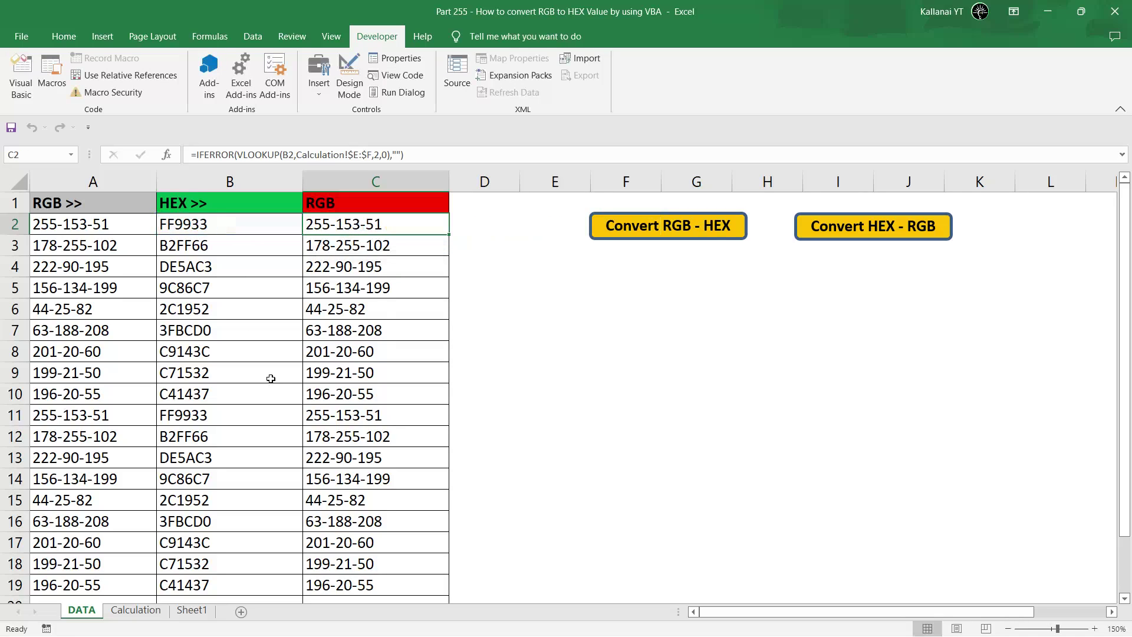
{"action": "left_click", "coordinate": [147, 612]}
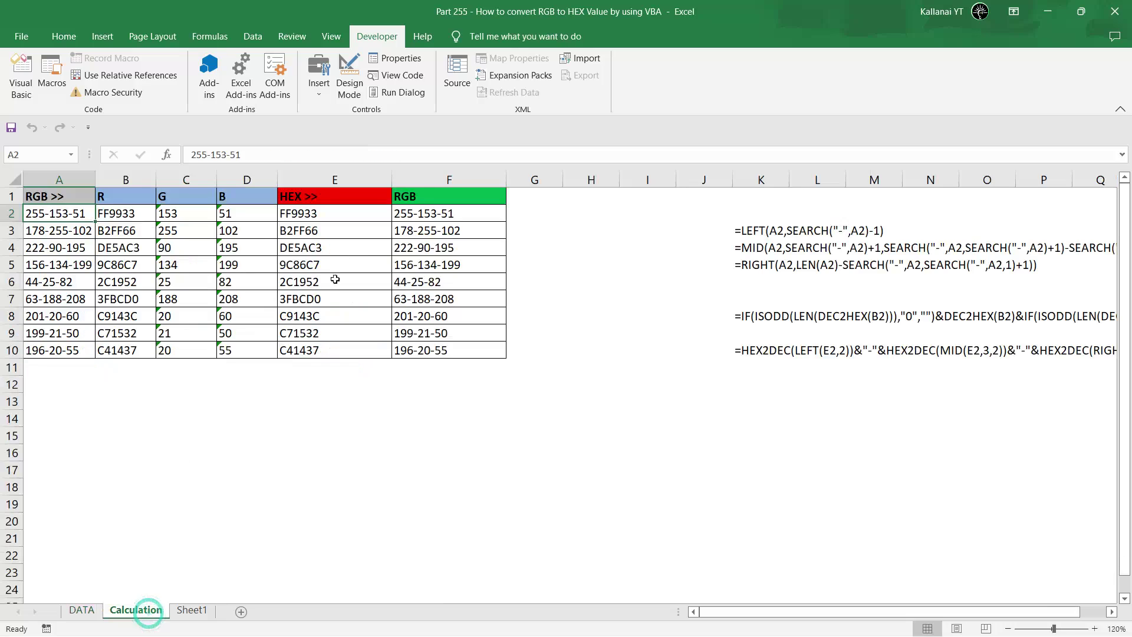
{"action": "left_click", "coordinate": [422, 179]}
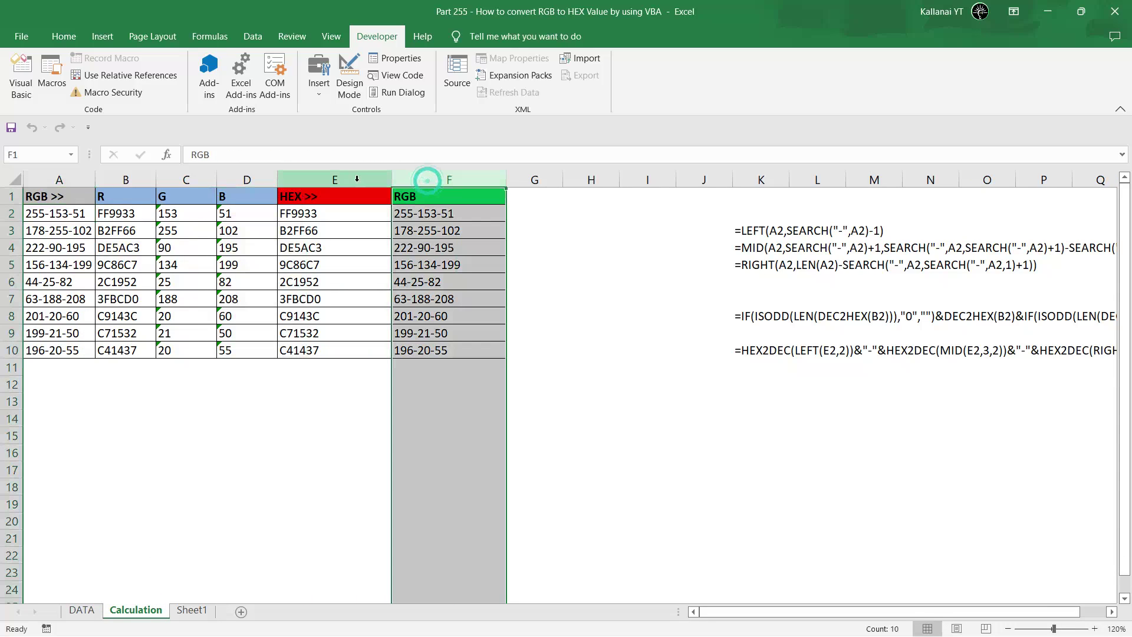
{"action": "left_click_drag", "start_coordinate": [357, 181], "coordinate": [457, 187]}
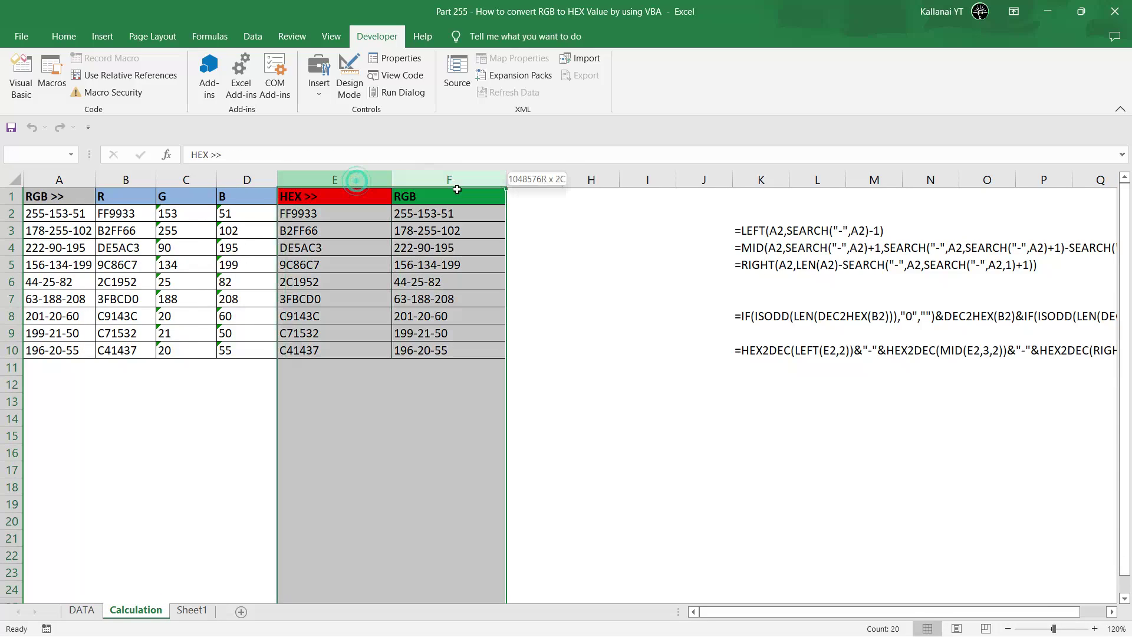
{"action": "left_click", "coordinate": [364, 228]}
{"action": "key", "text": "alt"}
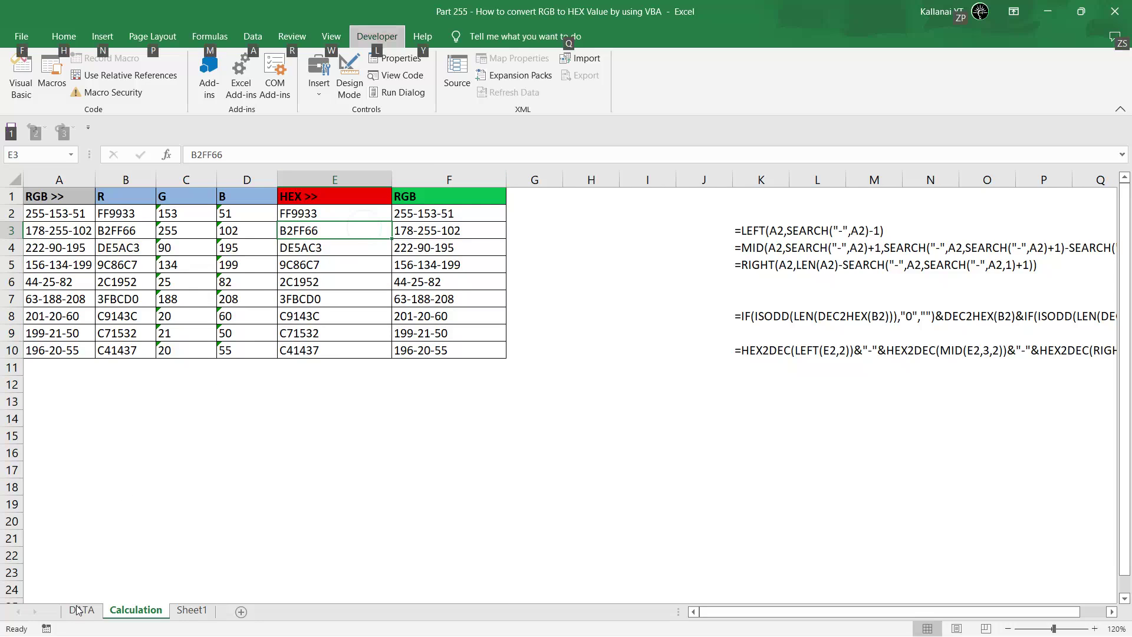
{"action": "left_click", "coordinate": [77, 609]}
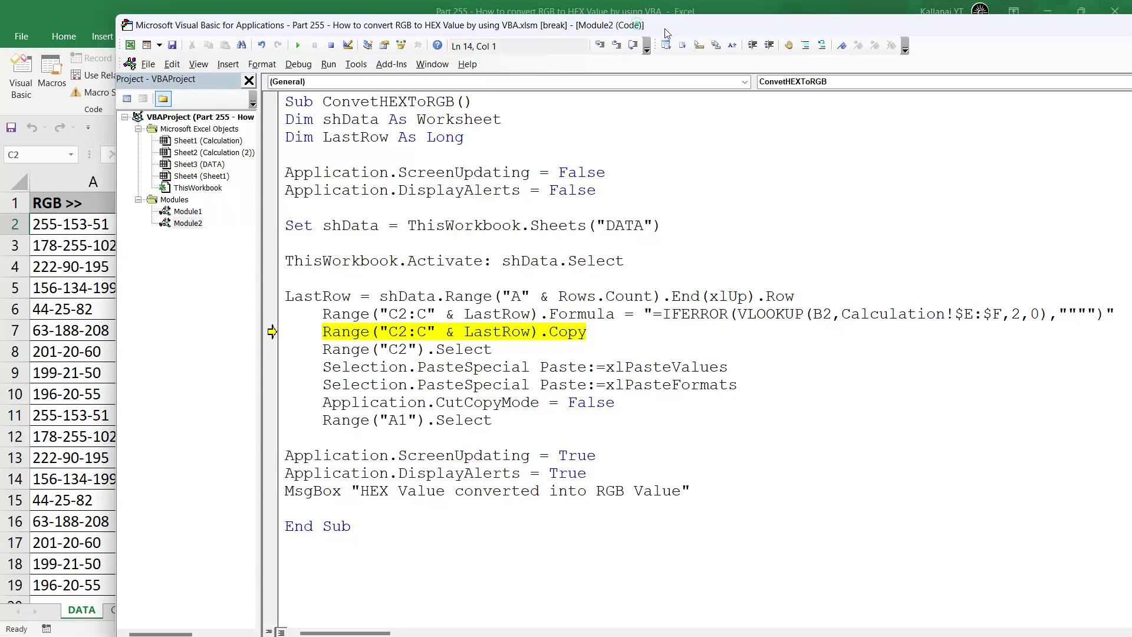
Step through pasting column C as values, dismiss the completion message, and finish the macro.
{"action": "left_click_drag", "start_coordinate": [666, 32], "coordinate": [907, 50]}
{"action": "key", "text": "F8"}
{"action": "key", "text": "F8"}
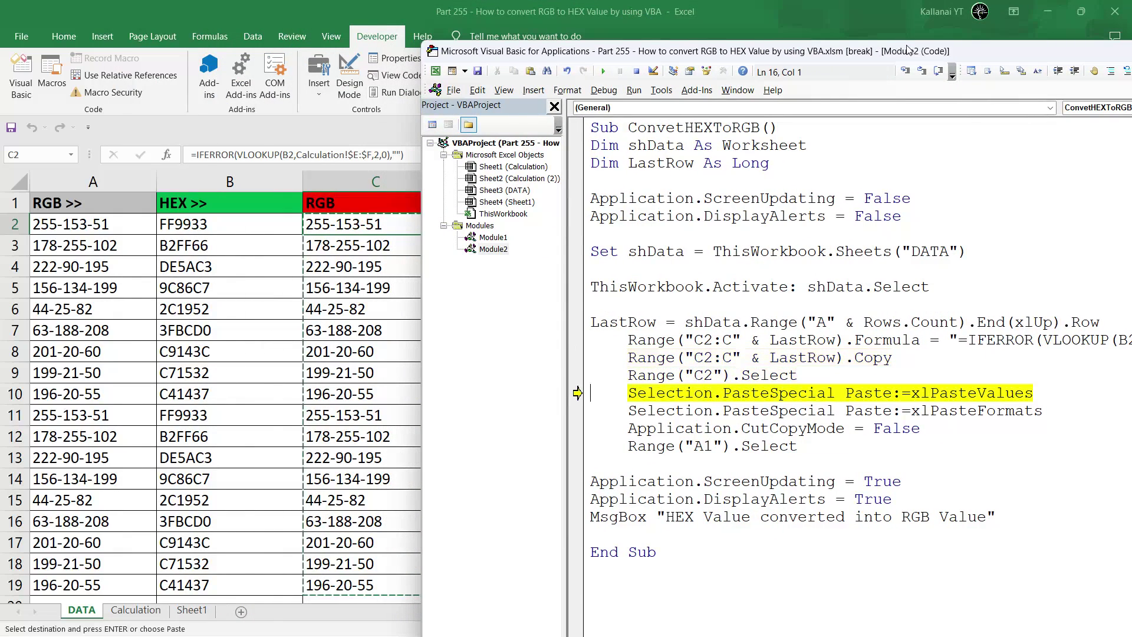
{"action": "key", "text": "F8"}
{"action": "key", "text": "F8"}
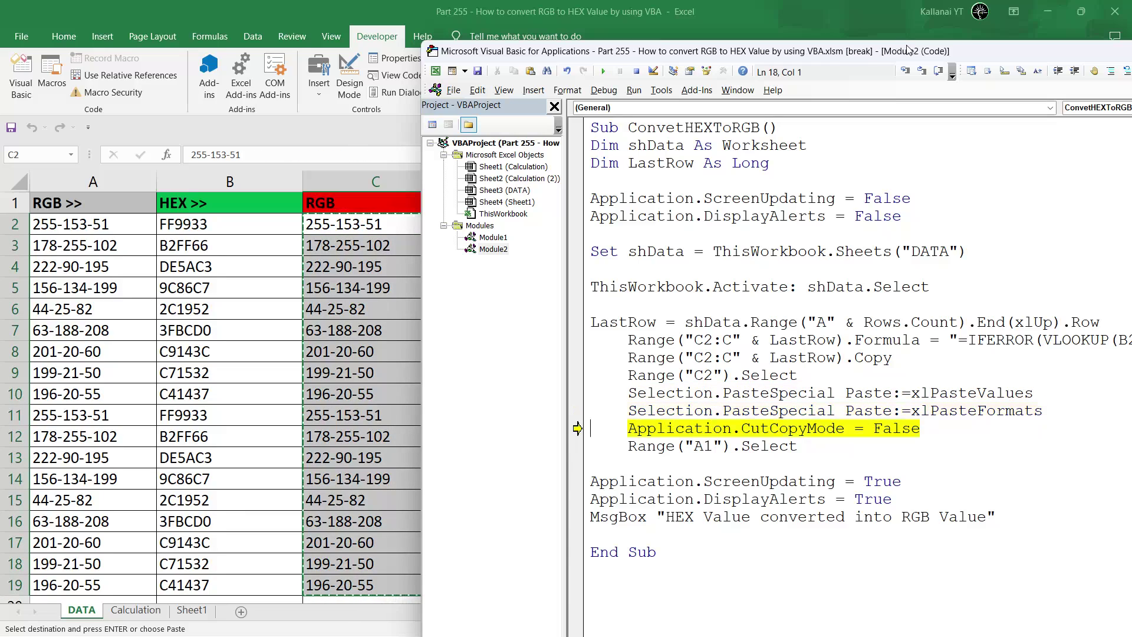
{"action": "key", "text": "F8"}
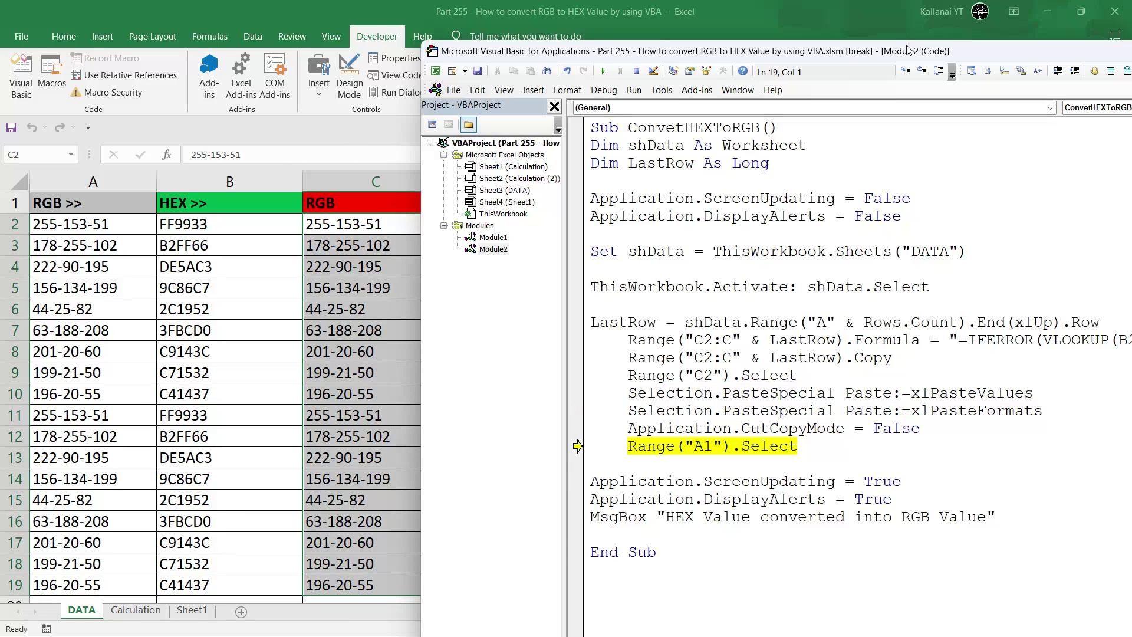
{"action": "key", "text": "F8"}
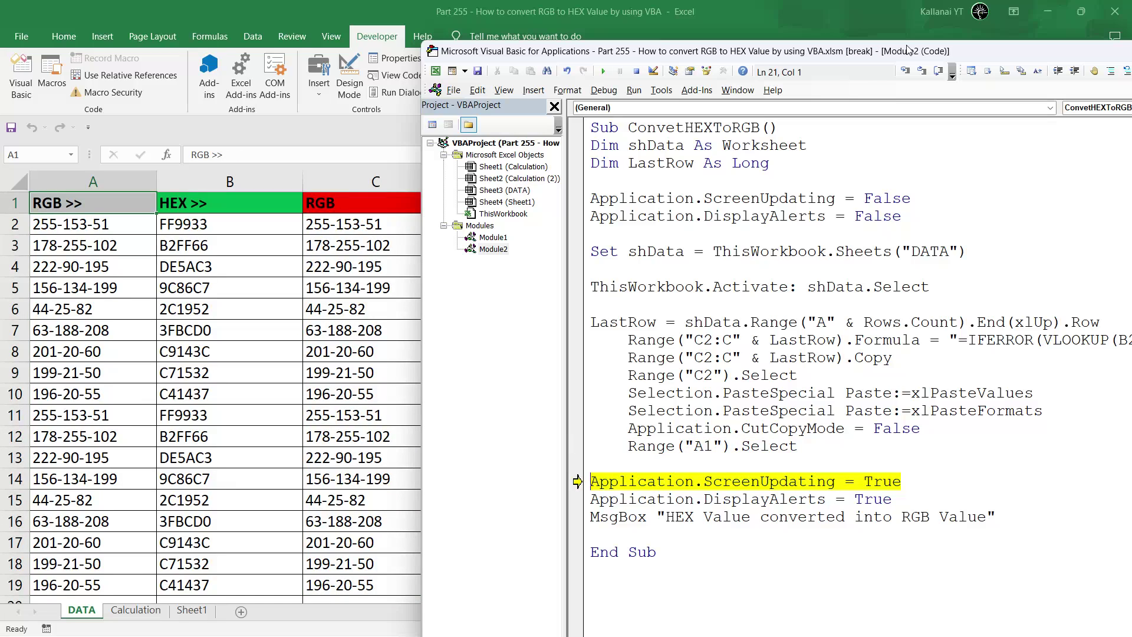
{"action": "key", "text": "F8"}
{"action": "key", "text": "F8"}
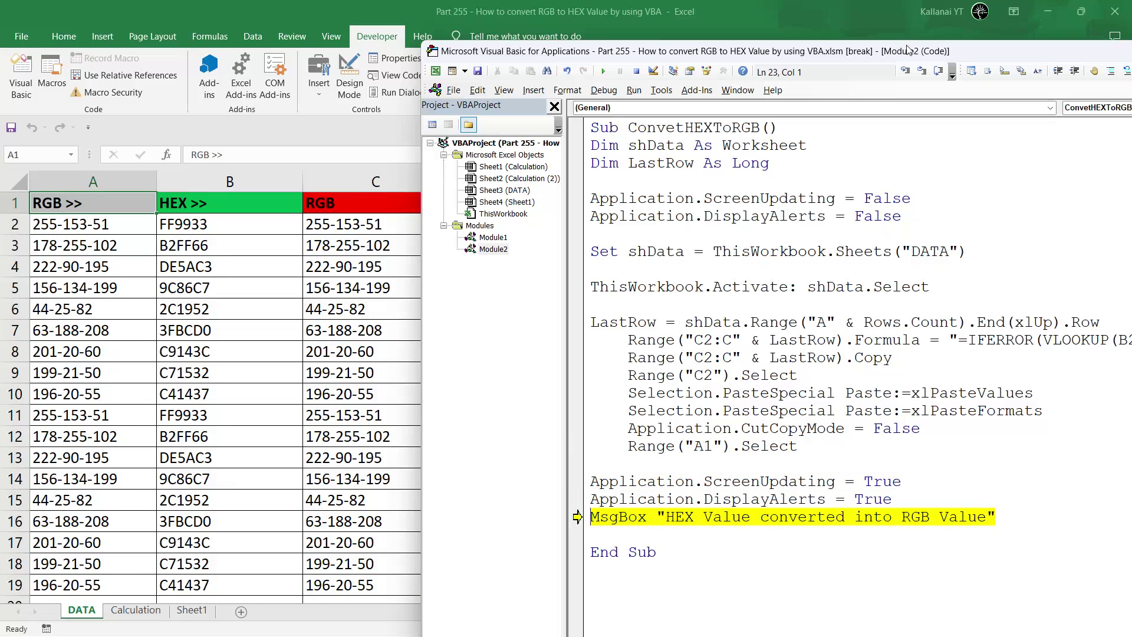
{"action": "key", "text": "F8"}
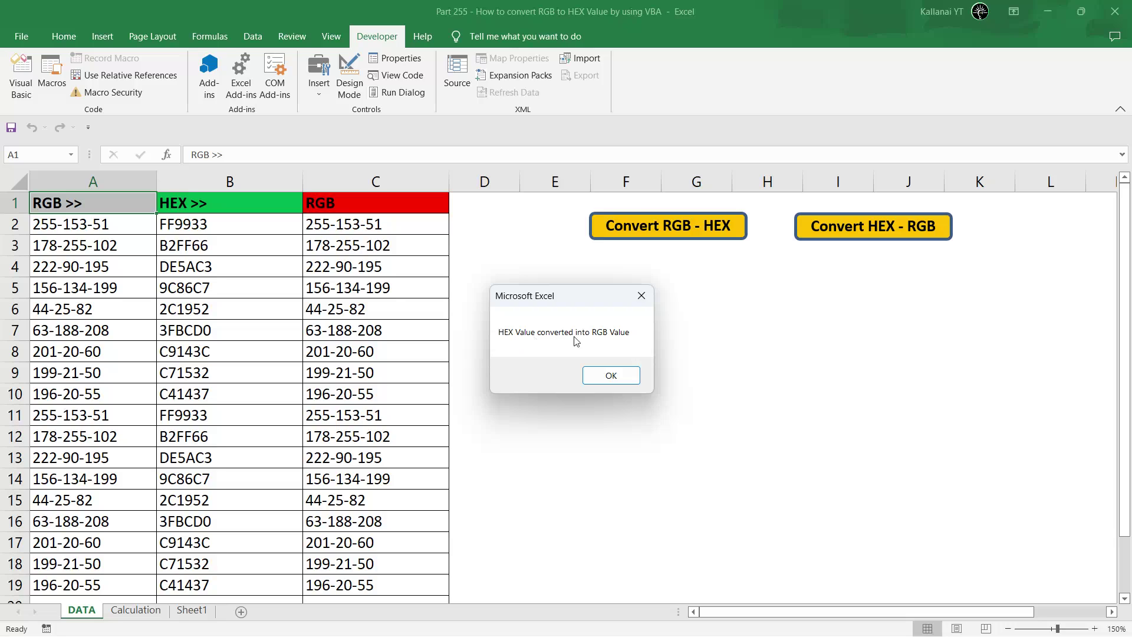
{"action": "left_click", "coordinate": [623, 373]}
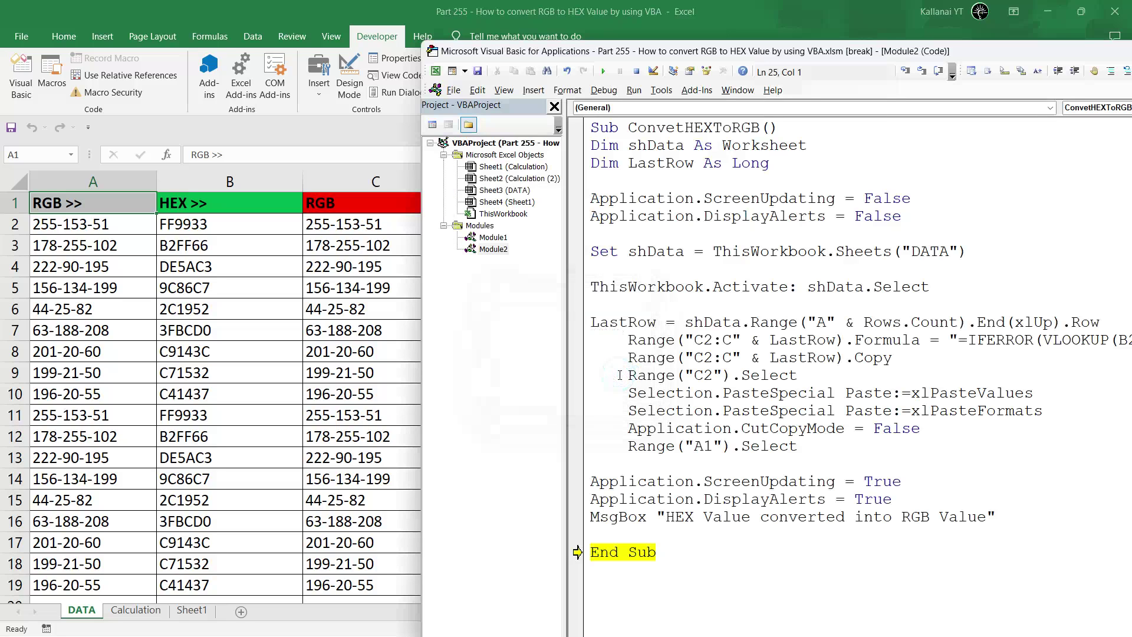
{"action": "key", "text": "F8"}
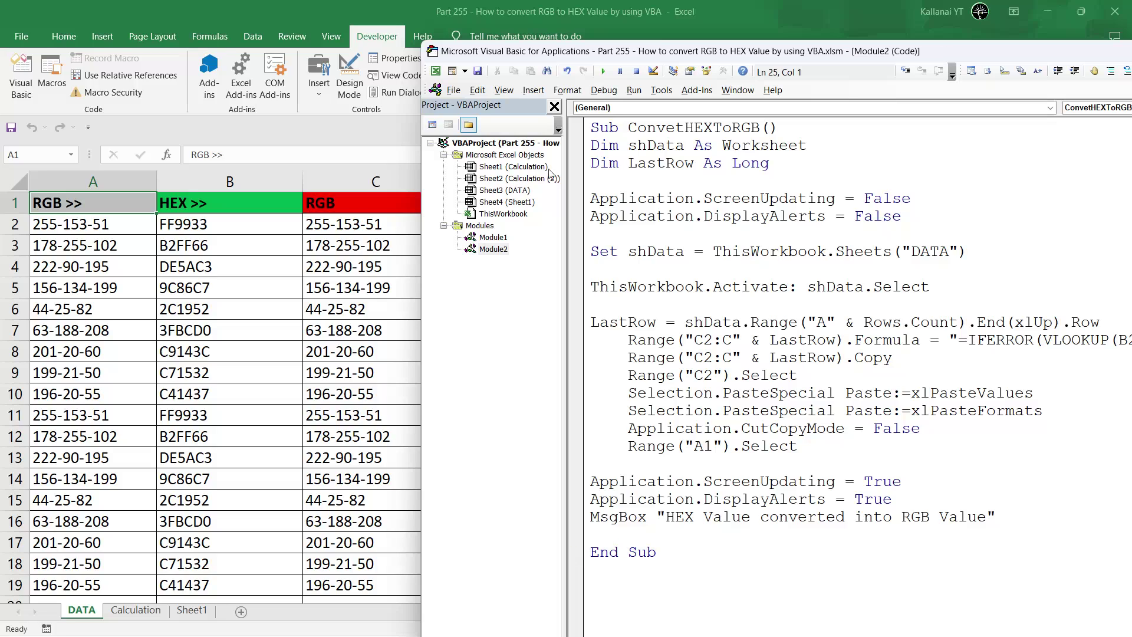
{"action": "left_click", "coordinate": [286, 316]}
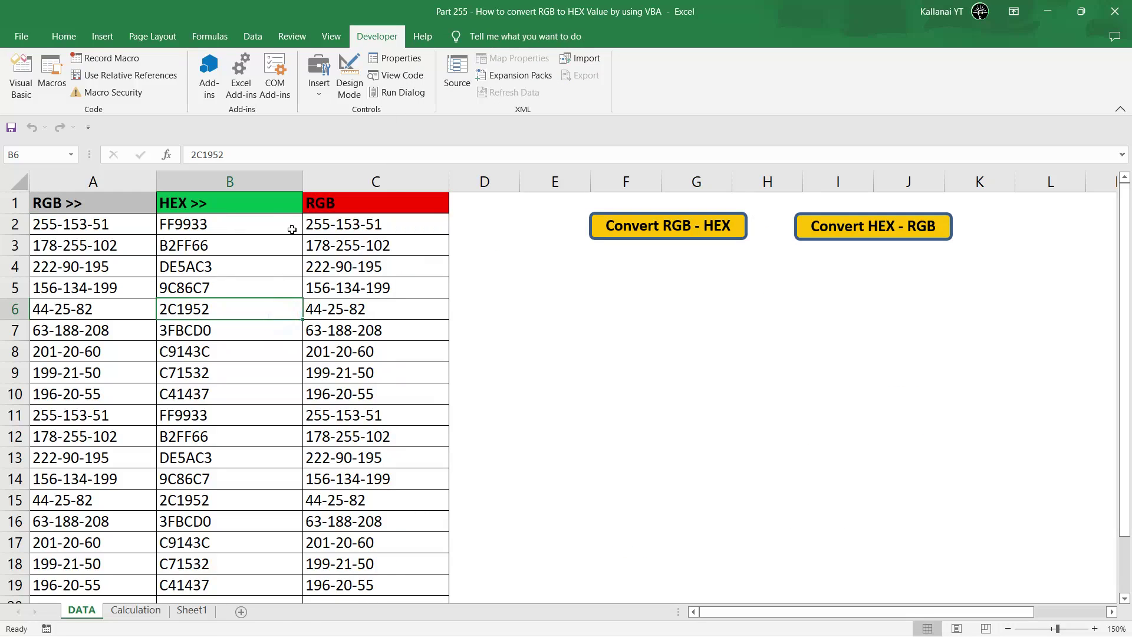
Select the HEX and RGB results, ending with the range B2:C19 across columns B and C.
{"action": "left_click", "coordinate": [317, 223]}
{"action": "key", "text": "ctrl+shift+Down"}
{"action": "key", "text": "Home"}
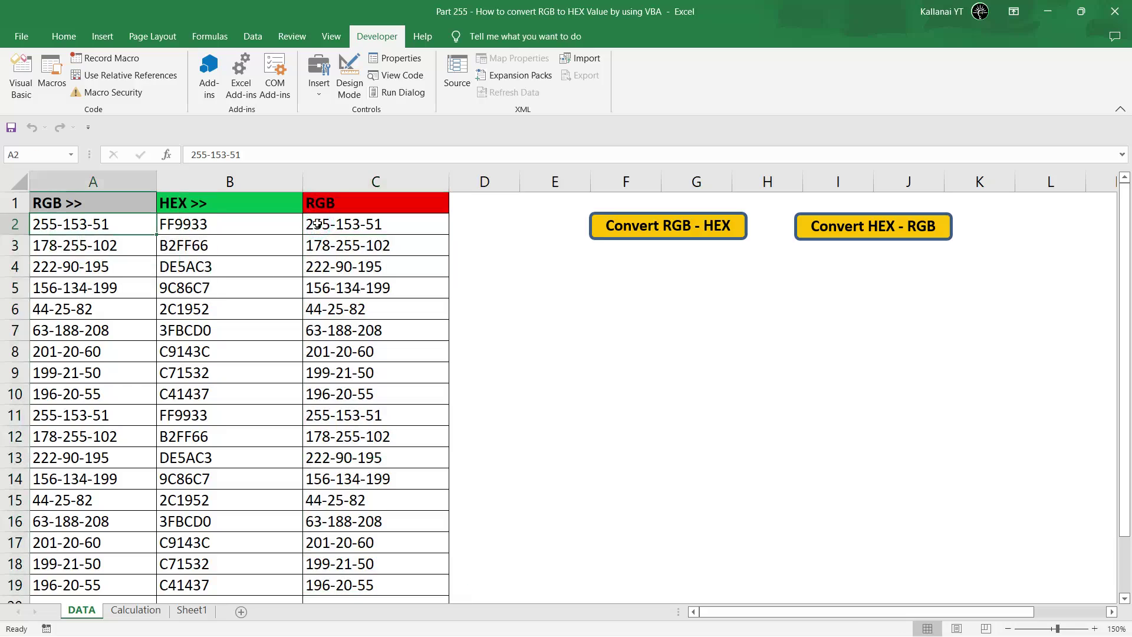
{"action": "key", "text": "Right"}
{"action": "key", "text": "ctrl+shift+Down"}
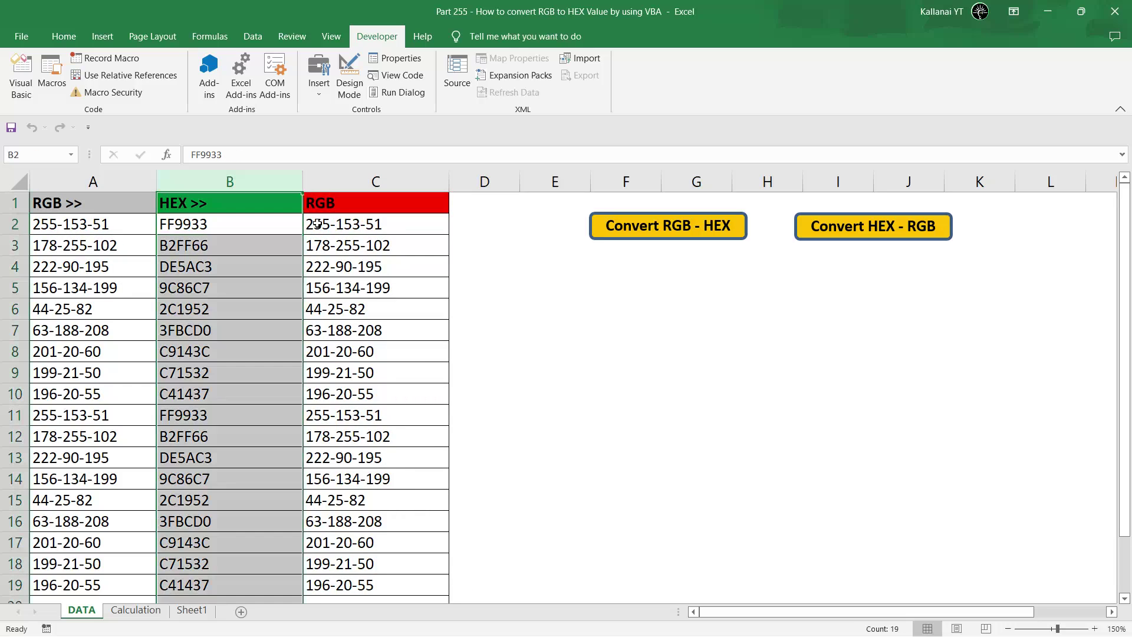
{"action": "left_click", "coordinate": [317, 223]}
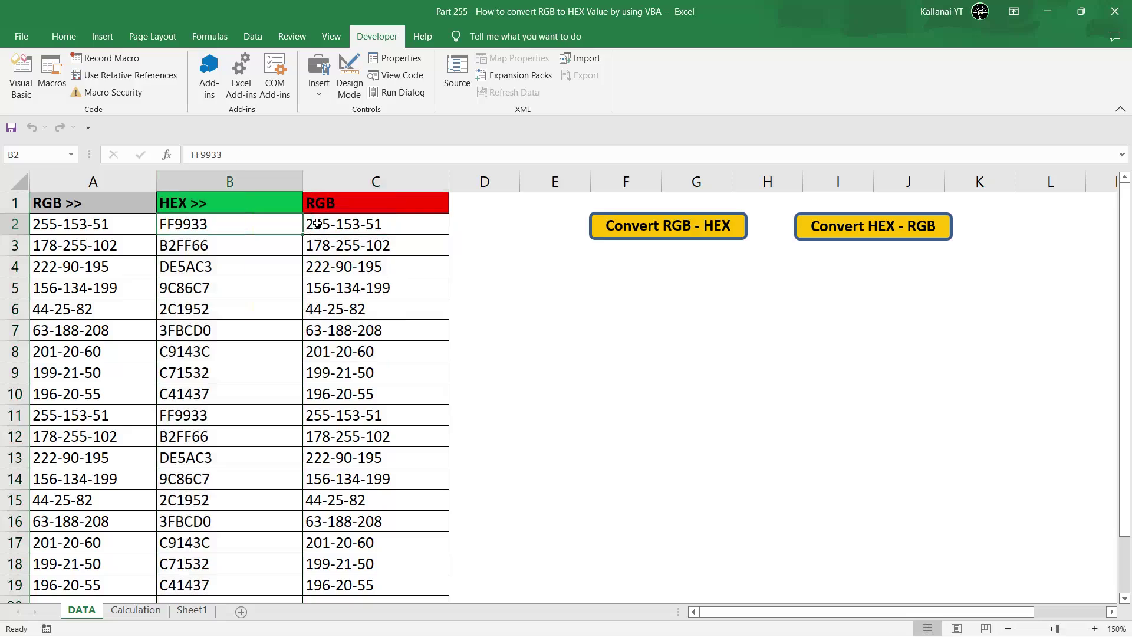
{"action": "key", "text": "ctrl+shift+Down"}
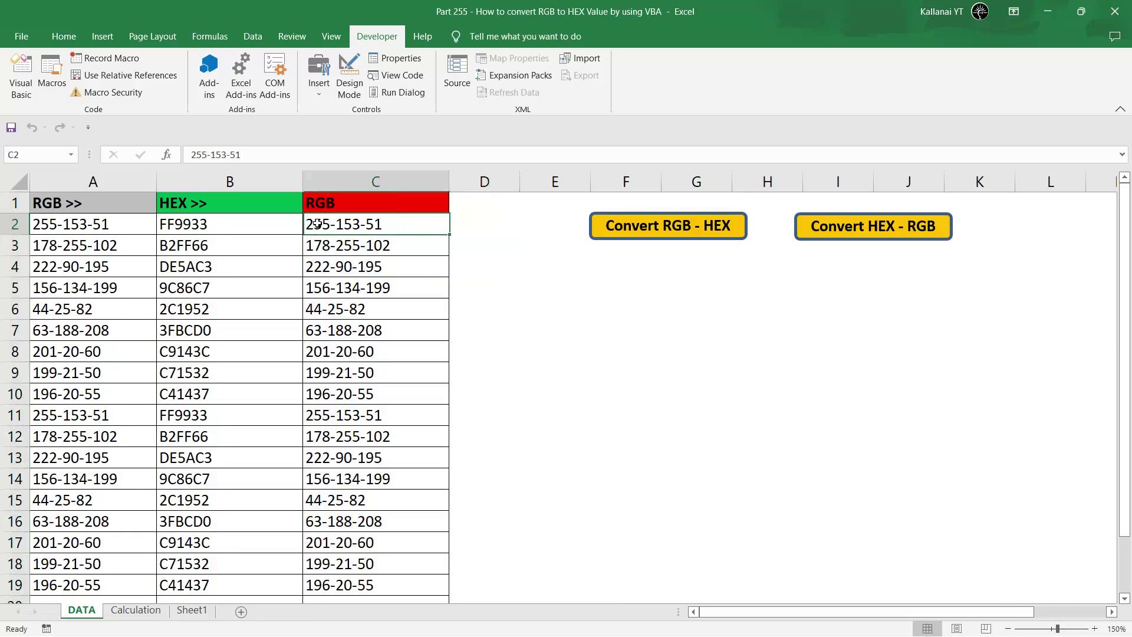
{"action": "scroll", "coordinate": [317, 224], "scroll_direction": "down", "scroll_amount": 1}
{"action": "key", "text": "ctrl+Up"}
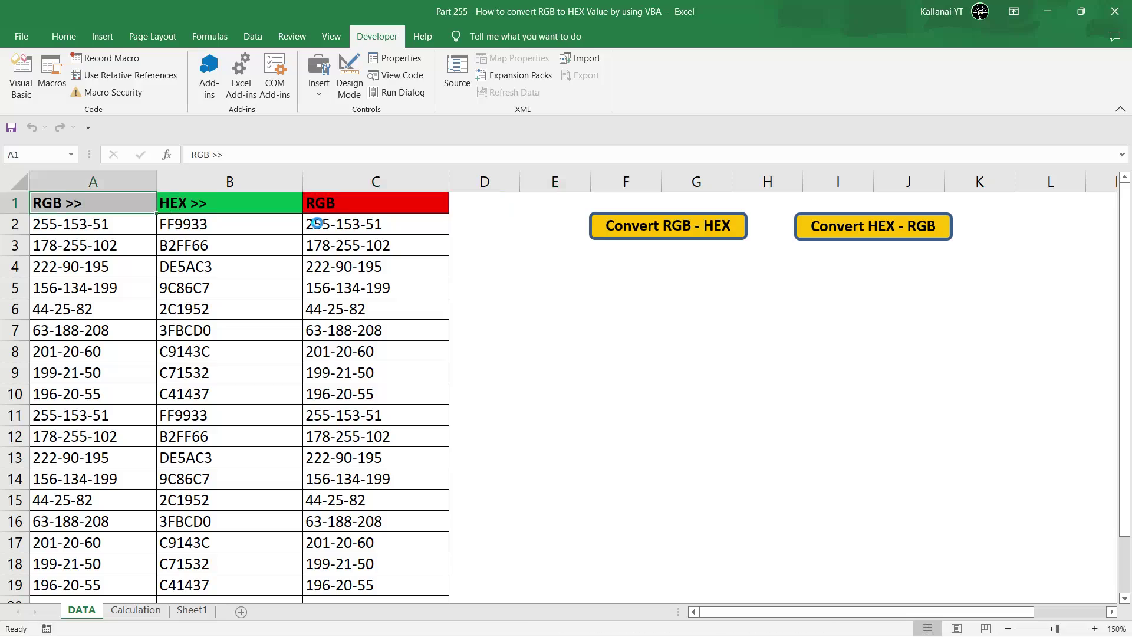
{"action": "left_click", "coordinate": [197, 224]}
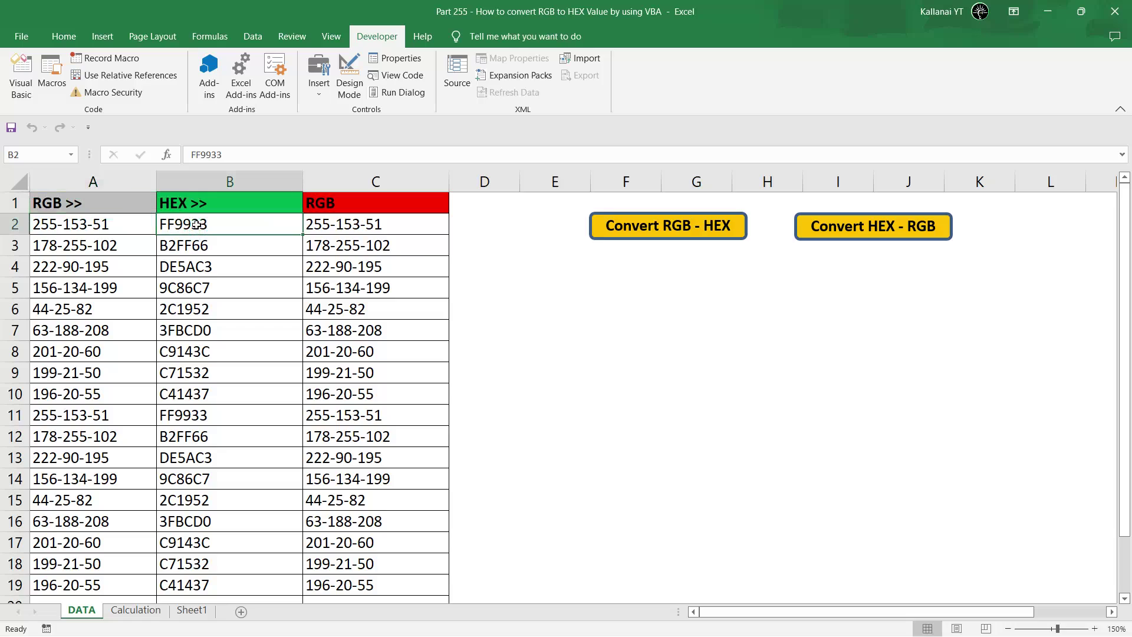
{"action": "key", "text": "shift+Right"}
{"action": "key", "text": "ctrl+shift+Down"}
Delete the selected HEX and RGB values so columns B and C are empty.
{"action": "key", "text": "Delete"}
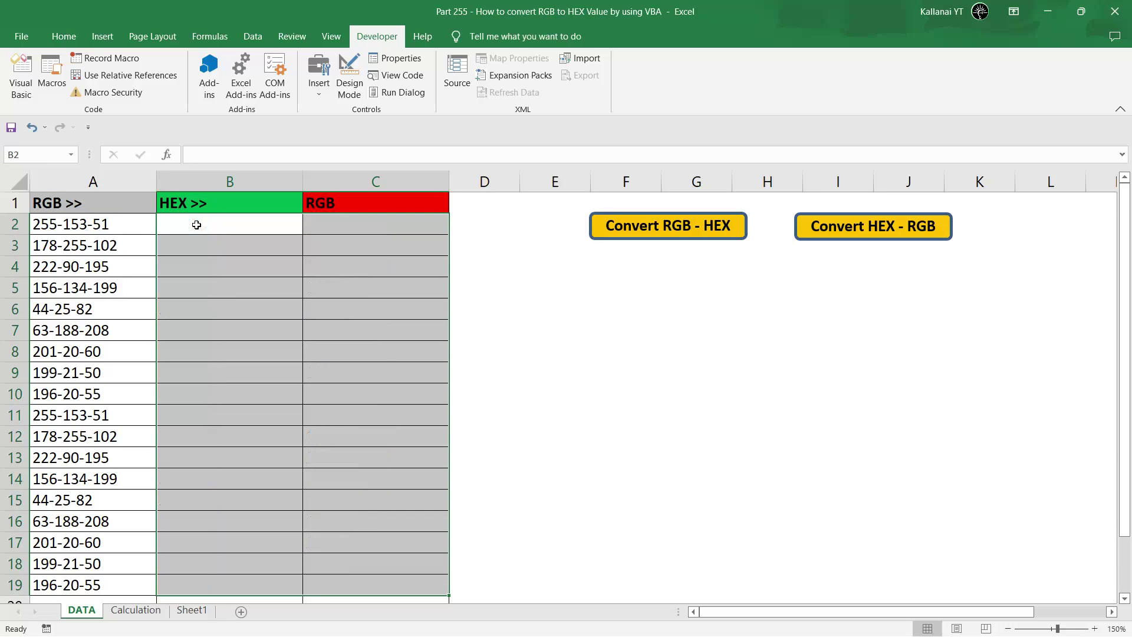
{"action": "left_click", "coordinate": [197, 224]}
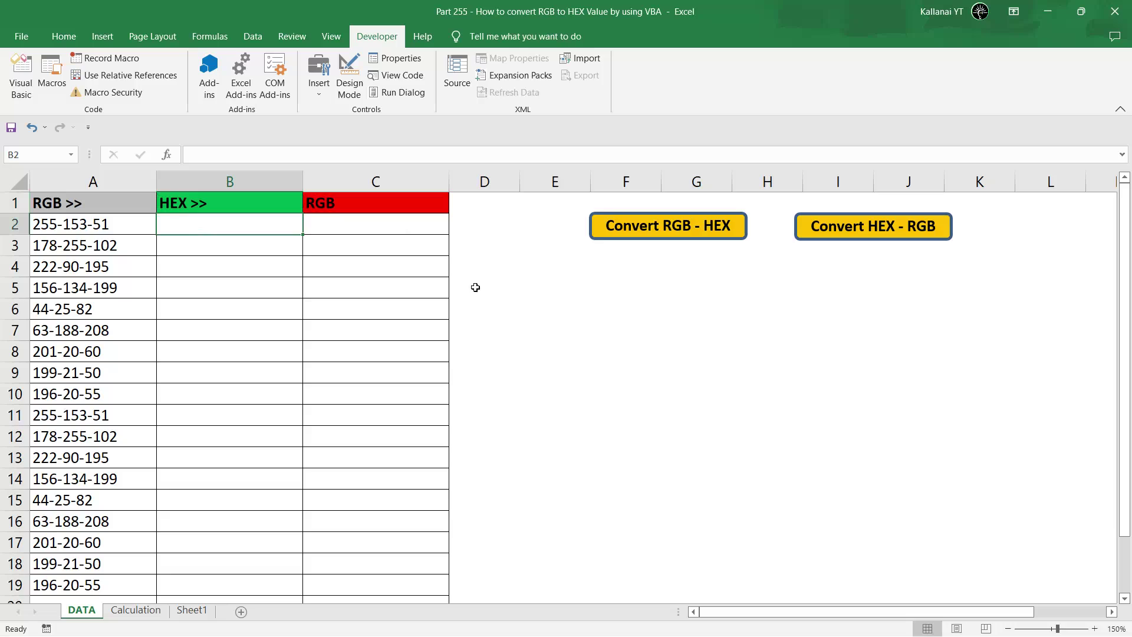
{"action": "left_click", "coordinate": [489, 302]}
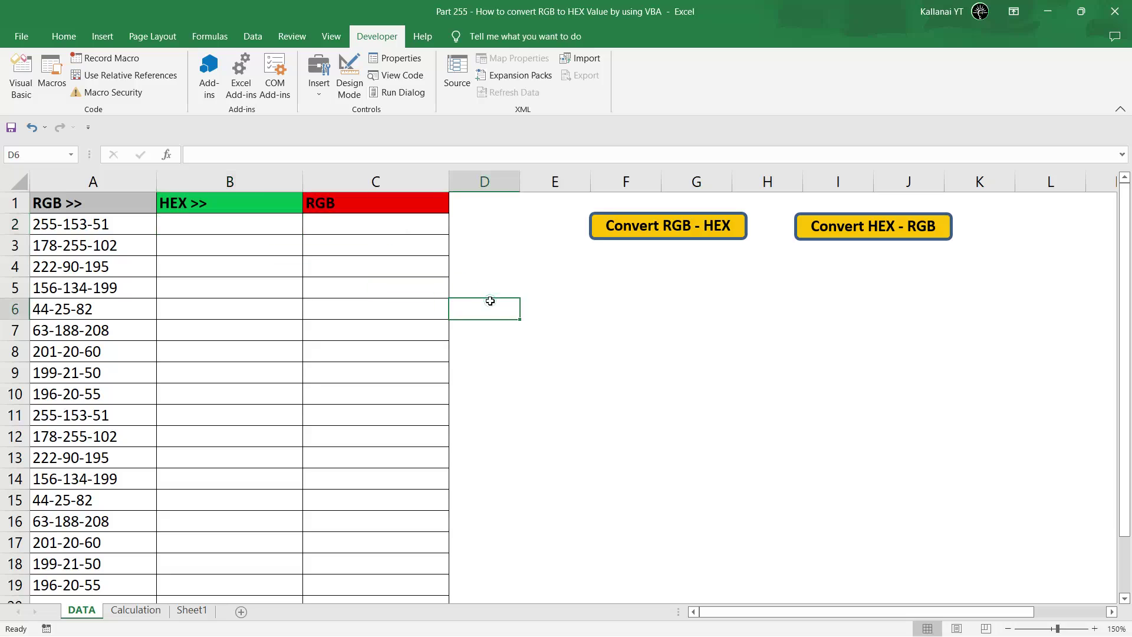
Run the Convert RGB - HEX macro, then the Convert HEX - RGB macro, confirming each.
{"action": "left_click", "coordinate": [634, 231]}
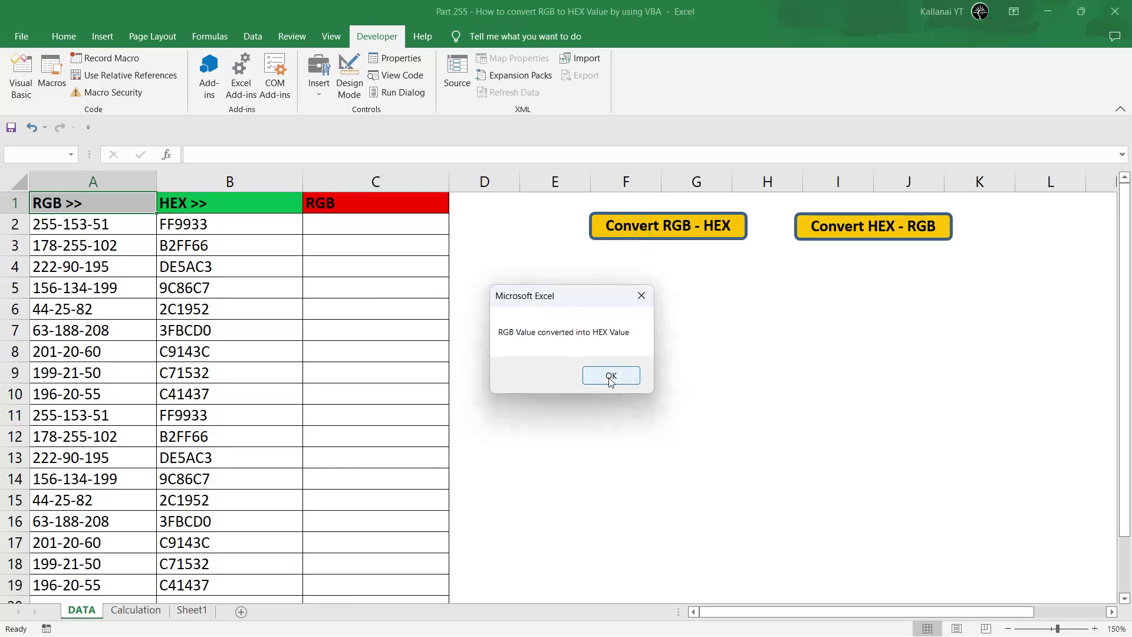
{"action": "left_click", "coordinate": [608, 377]}
{"action": "left_click", "coordinate": [849, 230]}
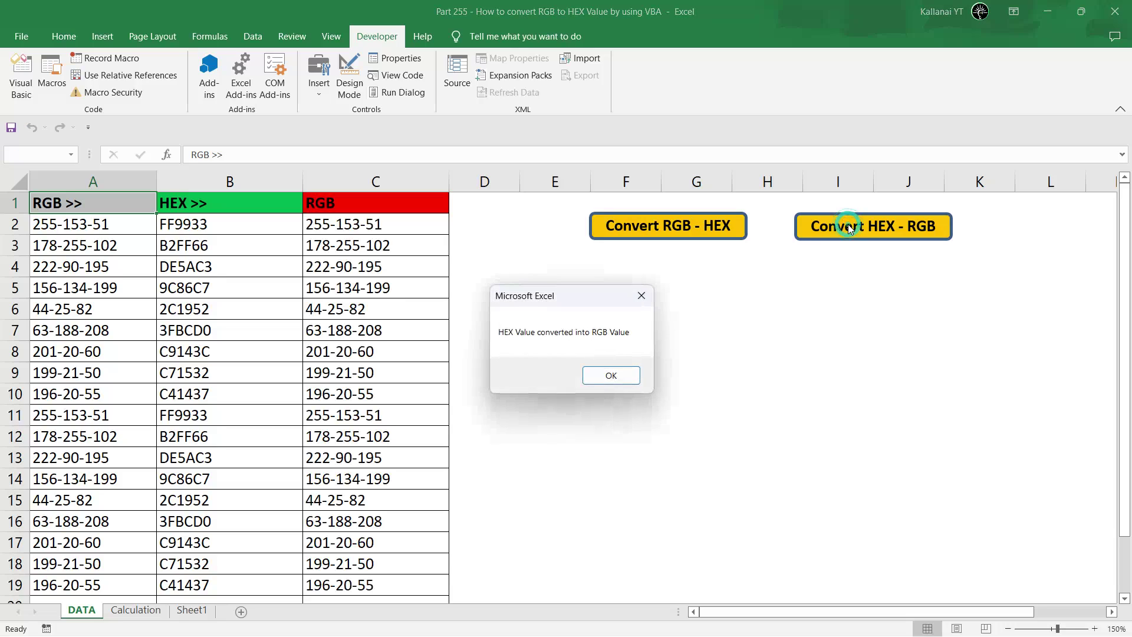
{"action": "left_click", "coordinate": [611, 380]}
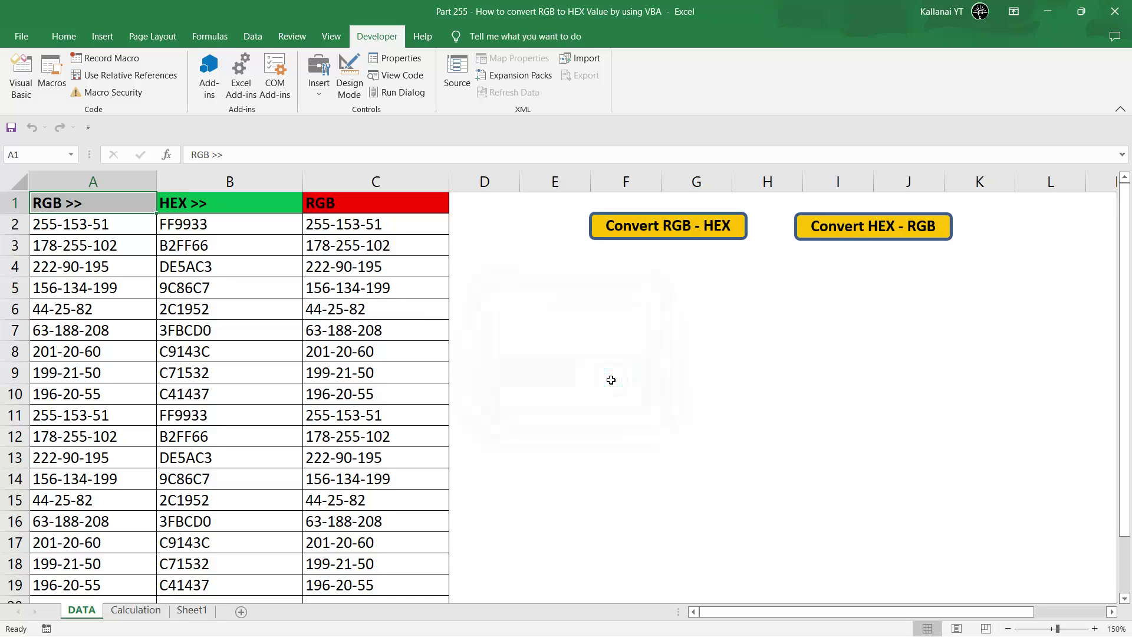
Check the refilled HEX and RGB columns down to the last data row, then return to A2.
{"action": "key", "text": "Right"}
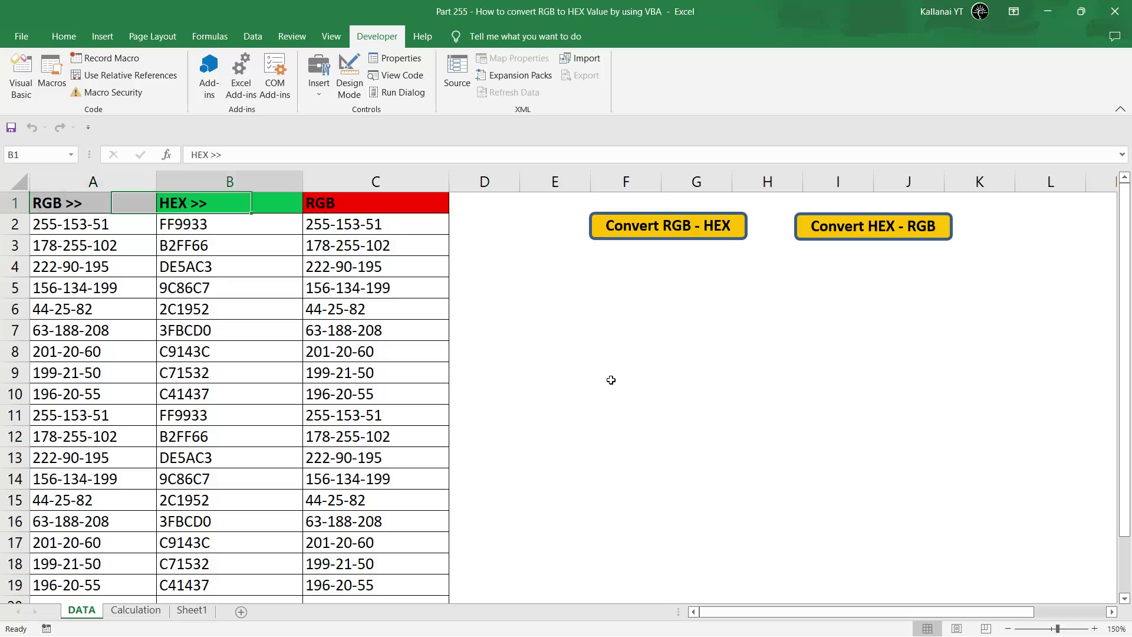
{"action": "key", "text": "Right"}
{"action": "key", "text": "Right"}
{"action": "key", "text": "Right"}
{"action": "key", "text": "Left"}
{"action": "key", "text": "Left"}
{"action": "key", "text": "Left"}
{"action": "key", "text": "Left"}
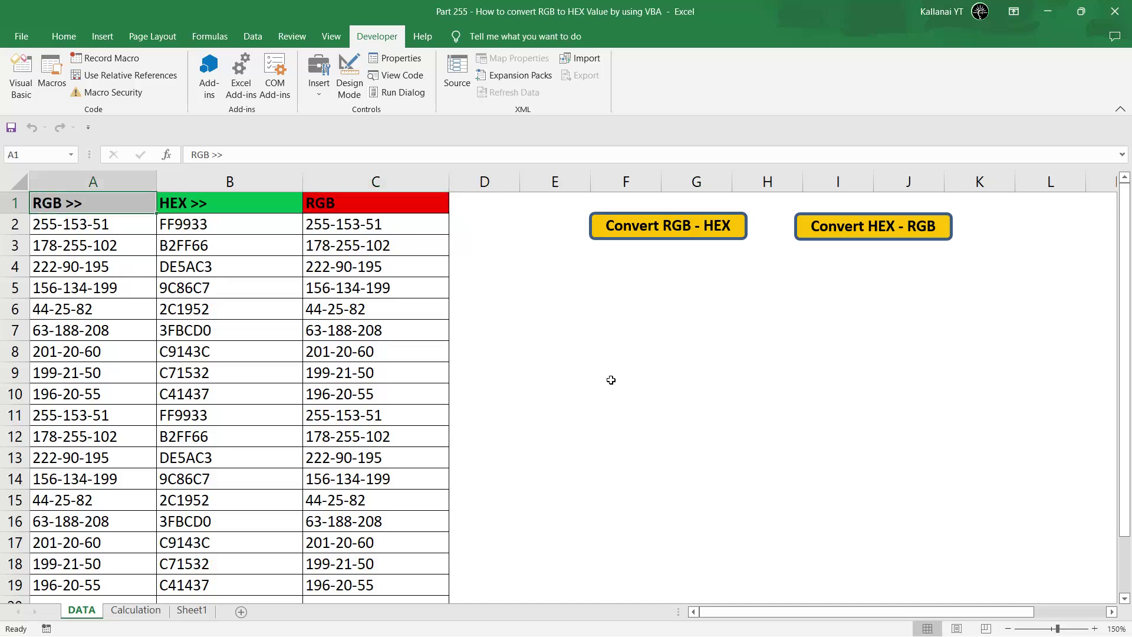
{"action": "key", "text": "Down"}
{"action": "key", "text": "Down"}
{"action": "key", "text": "Down"}
{"action": "key", "text": "ctrl+Down"}
{"action": "key", "text": "Down"}
{"action": "key", "text": "Down"}
{"action": "key", "text": "ctrl+Up"}
{"action": "key", "text": "ctrl+Up"}
{"action": "key", "text": "Down"}
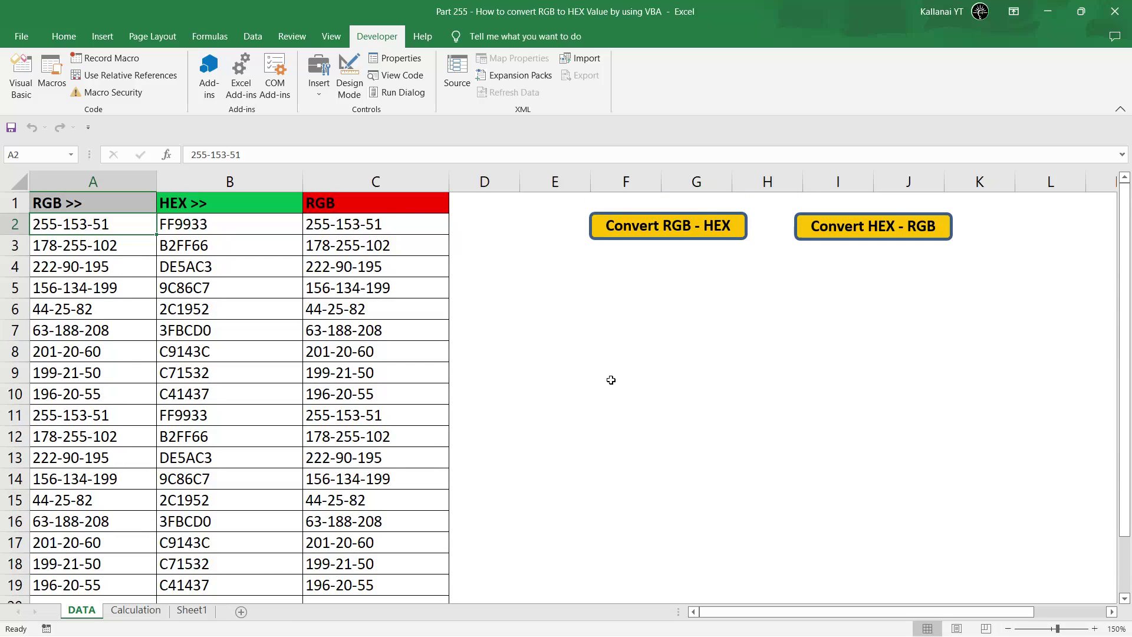